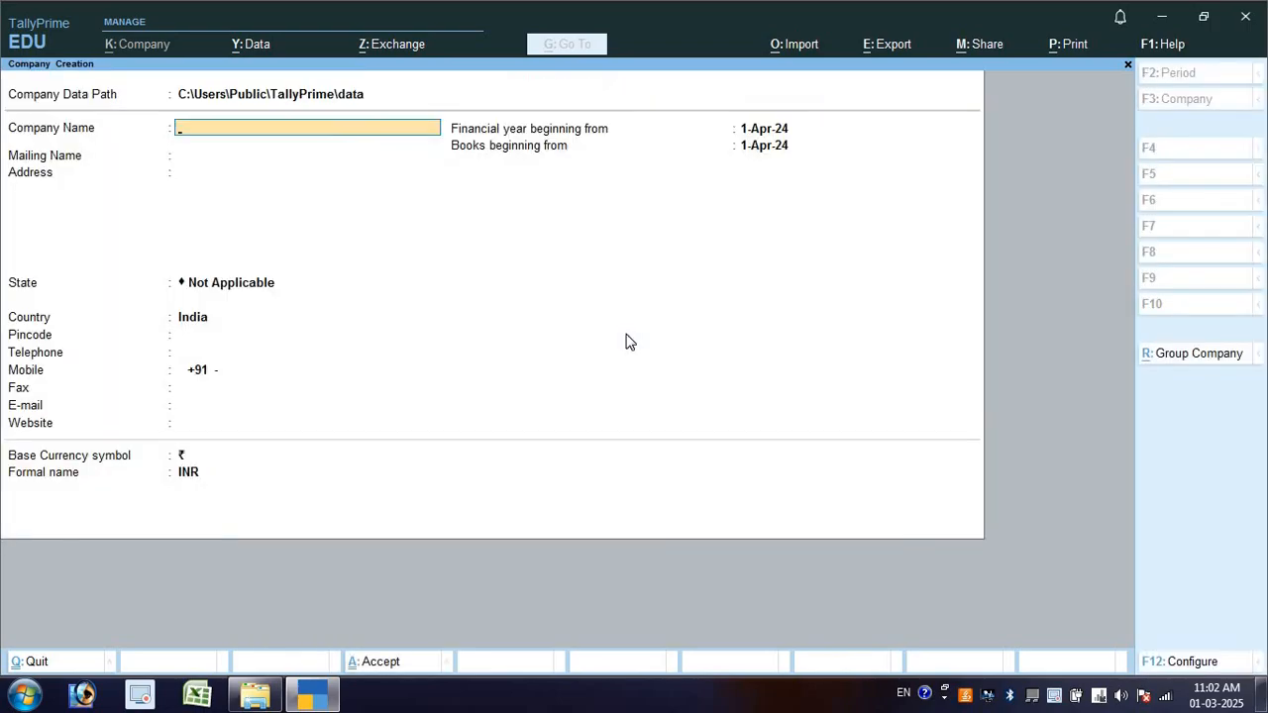
- Enter HARSHIT MEDICAL as the company name and mailing name, and fill in the company's address
text(HARSHIT MEDICAL)
key(Return)
key(Return)
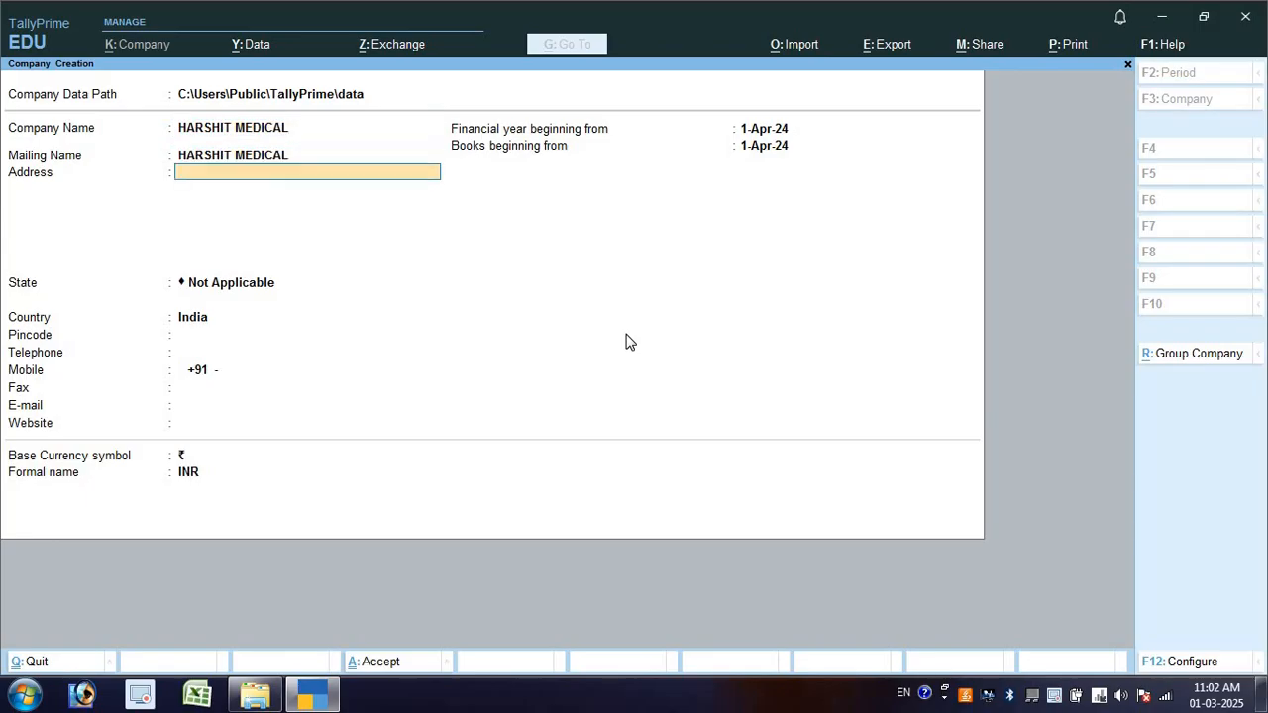
text(BILASPUR)
key(Return)
key(Return)
key(Return)
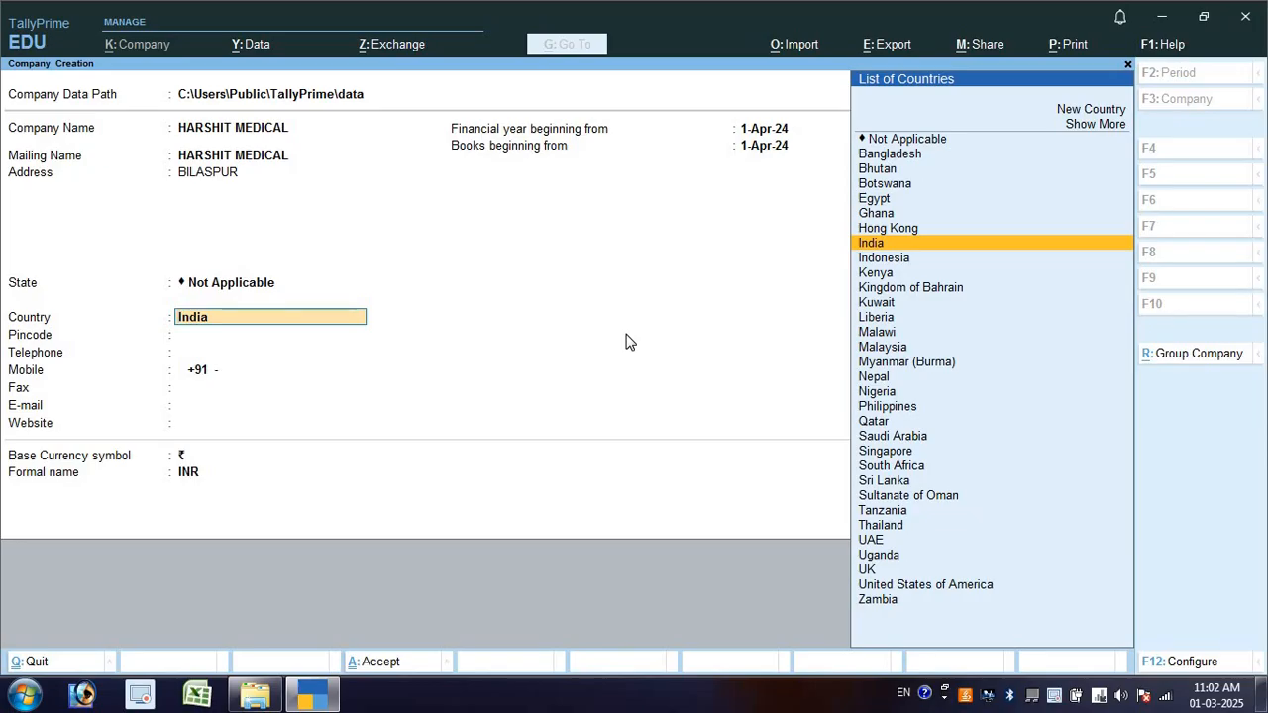
- Keep India as the company's country and select Chhattisgarh as its state
key(Return)
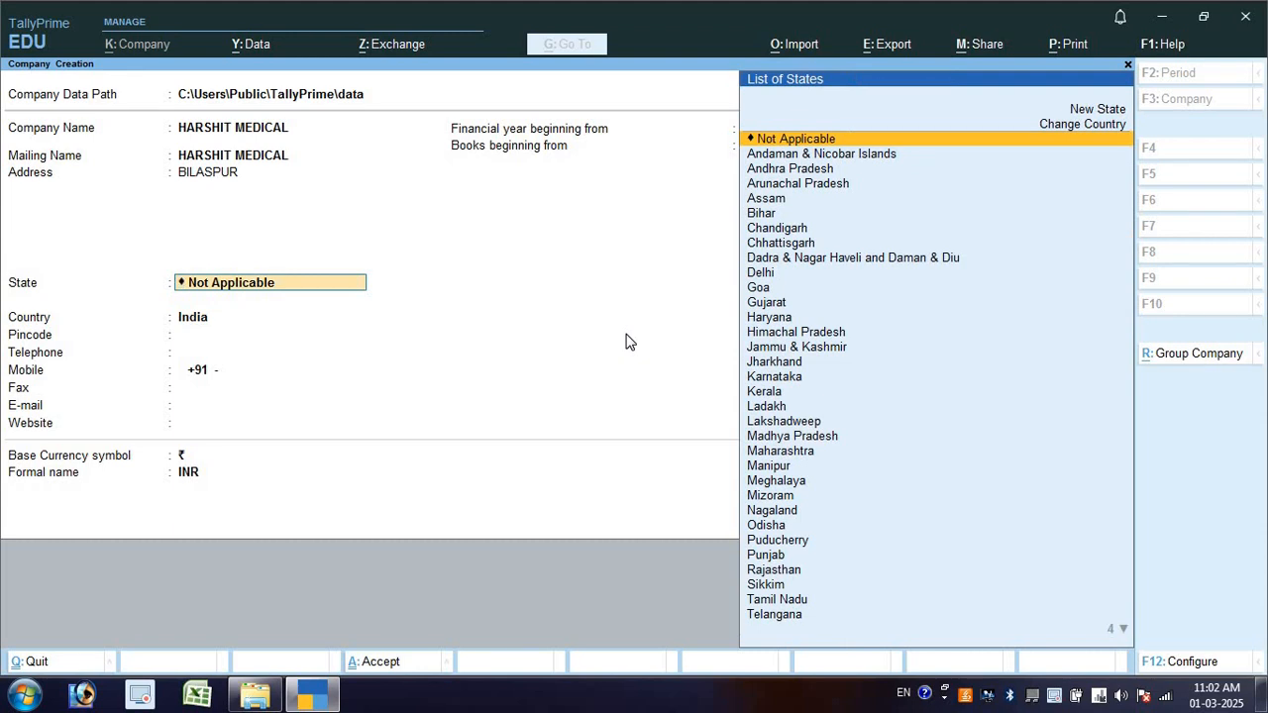
key(BackSpace)
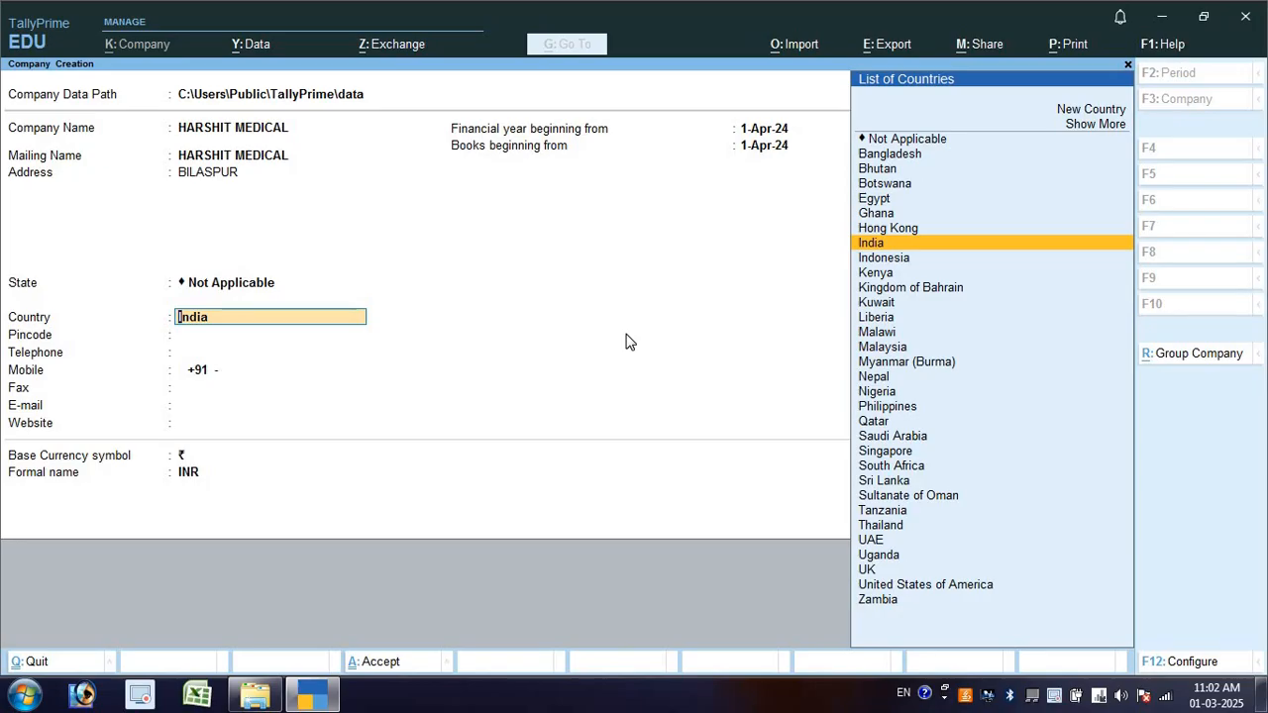
key(Return)
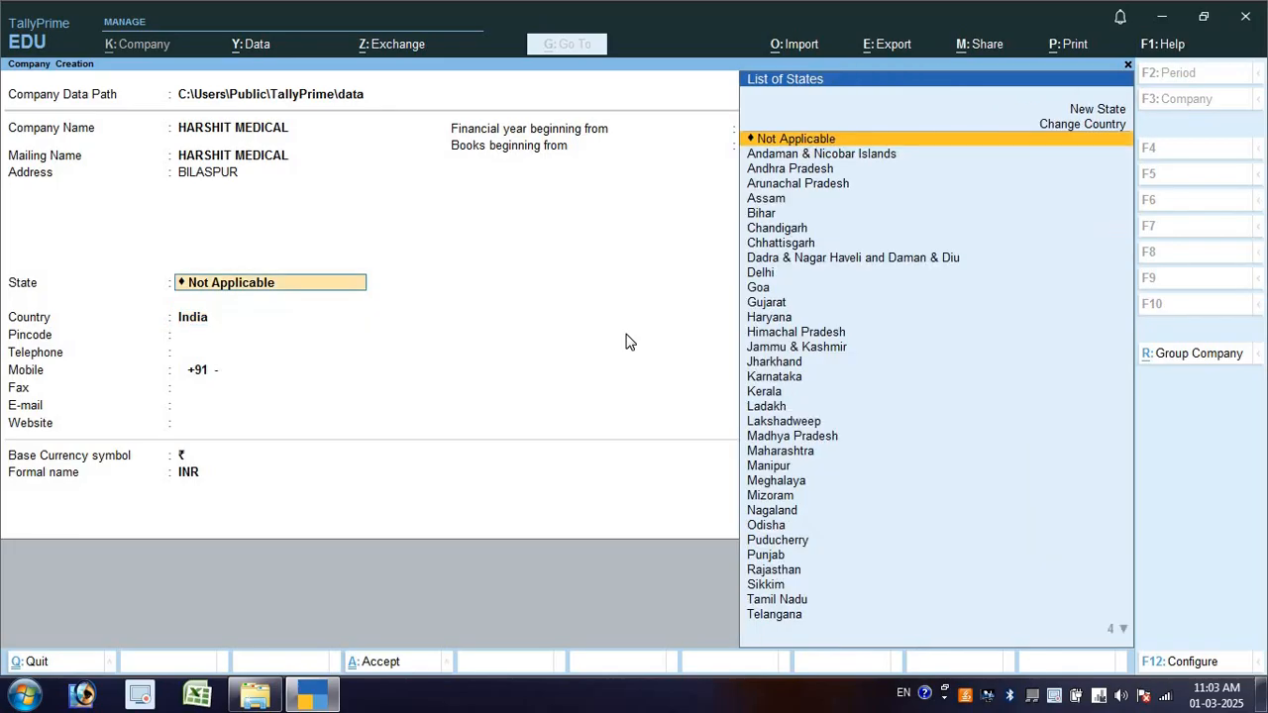
text(CHH)
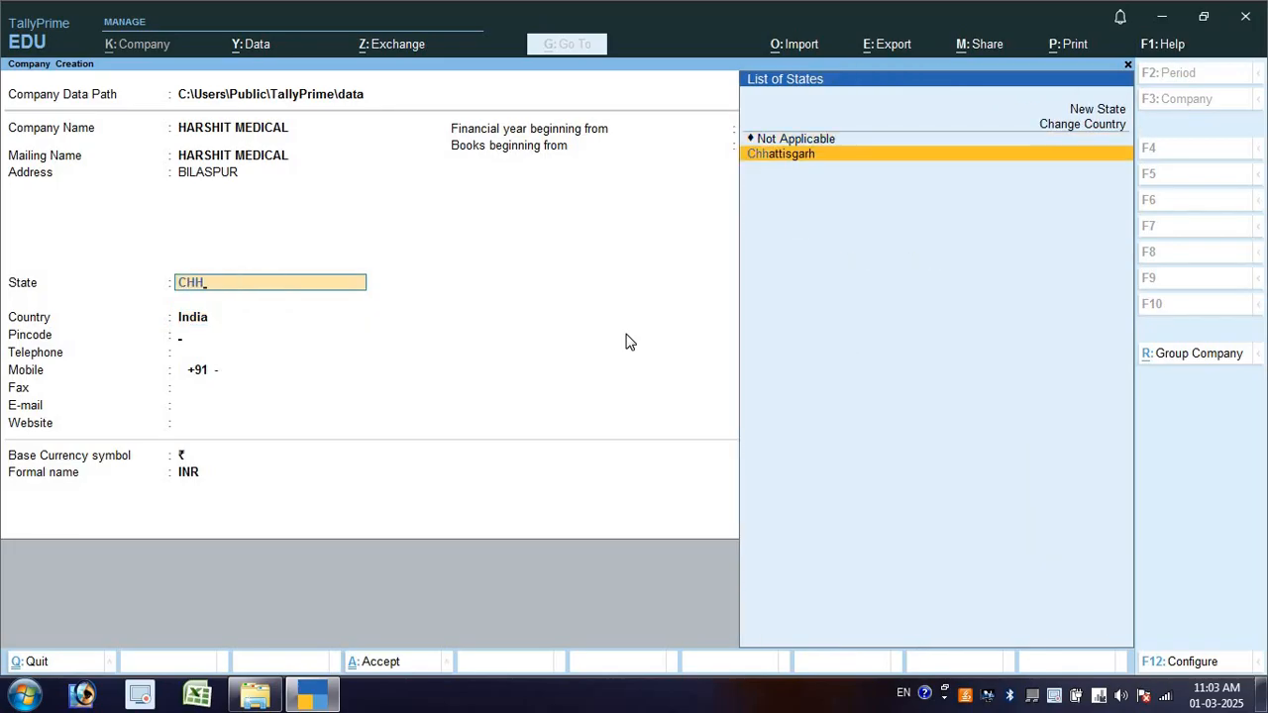
key(Return)
- Enter the company's pincode and leave the telephone, mobile, fax, e-mail and website details blank
text(495)
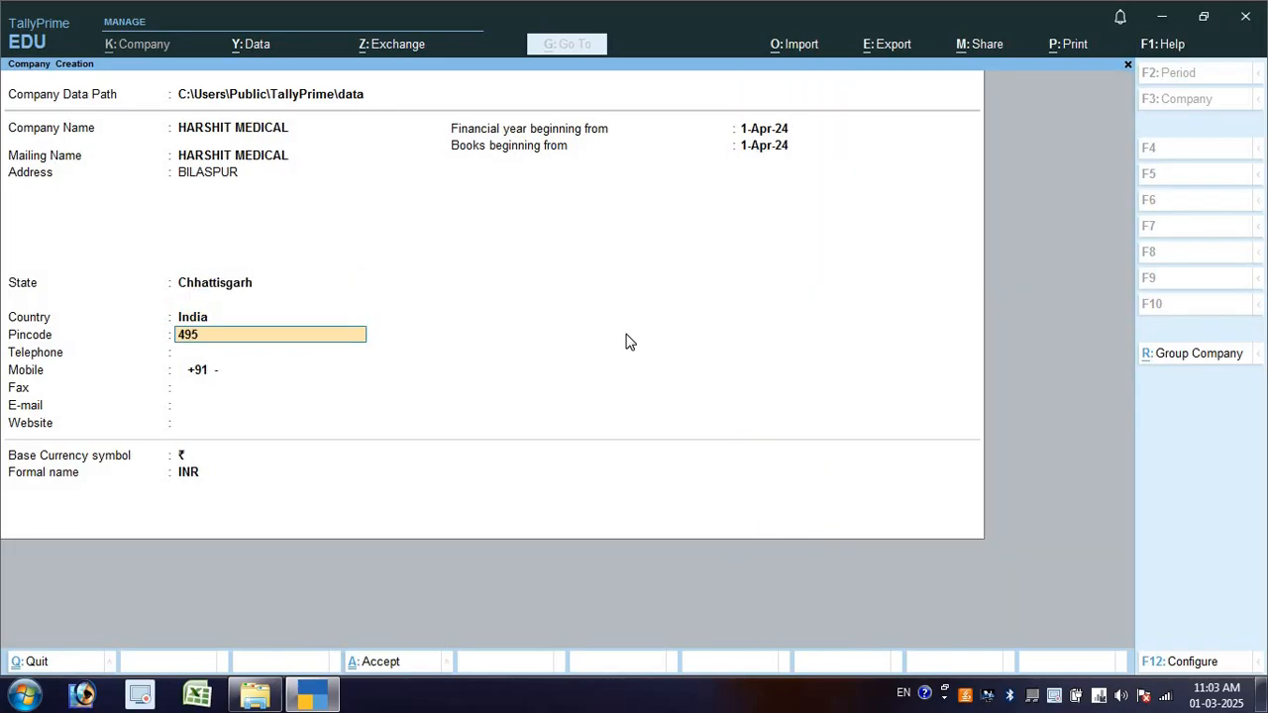
text(7858)
key(BackSpace)
key(Return)
key(Return)
key(Return)
key(Return)
key(Return)
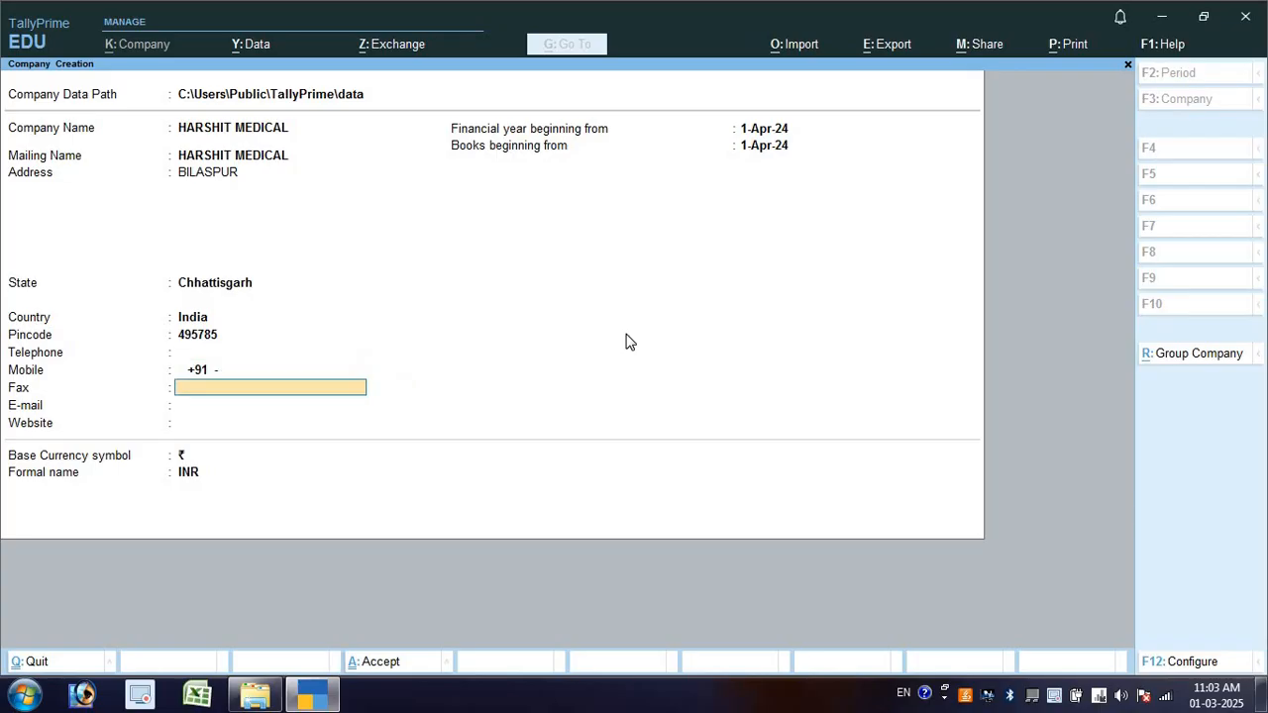
key(Return)
key(Return)
- Set the company's financial year to begin from 1-Apr-17
key(BackSpace)
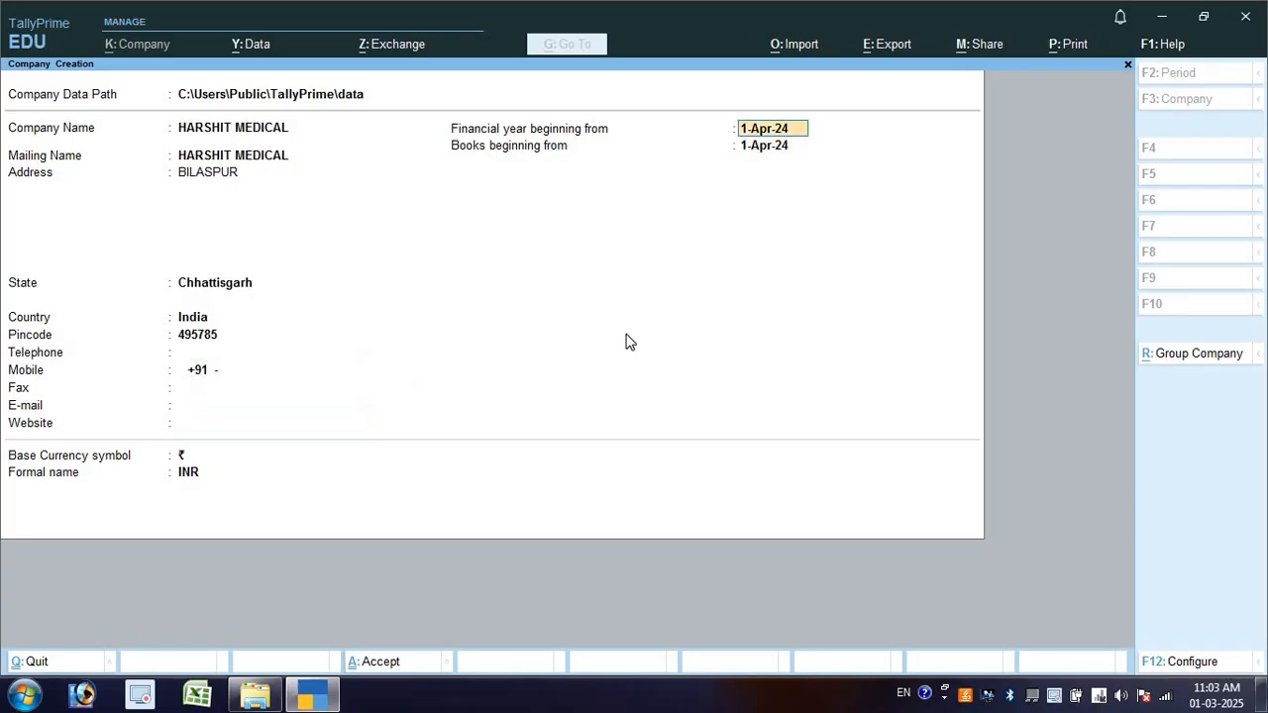
text(1)
text(/4)
text(/2027)
key(BackSpace)
key(BackSpace)
text(1)
key(Return)
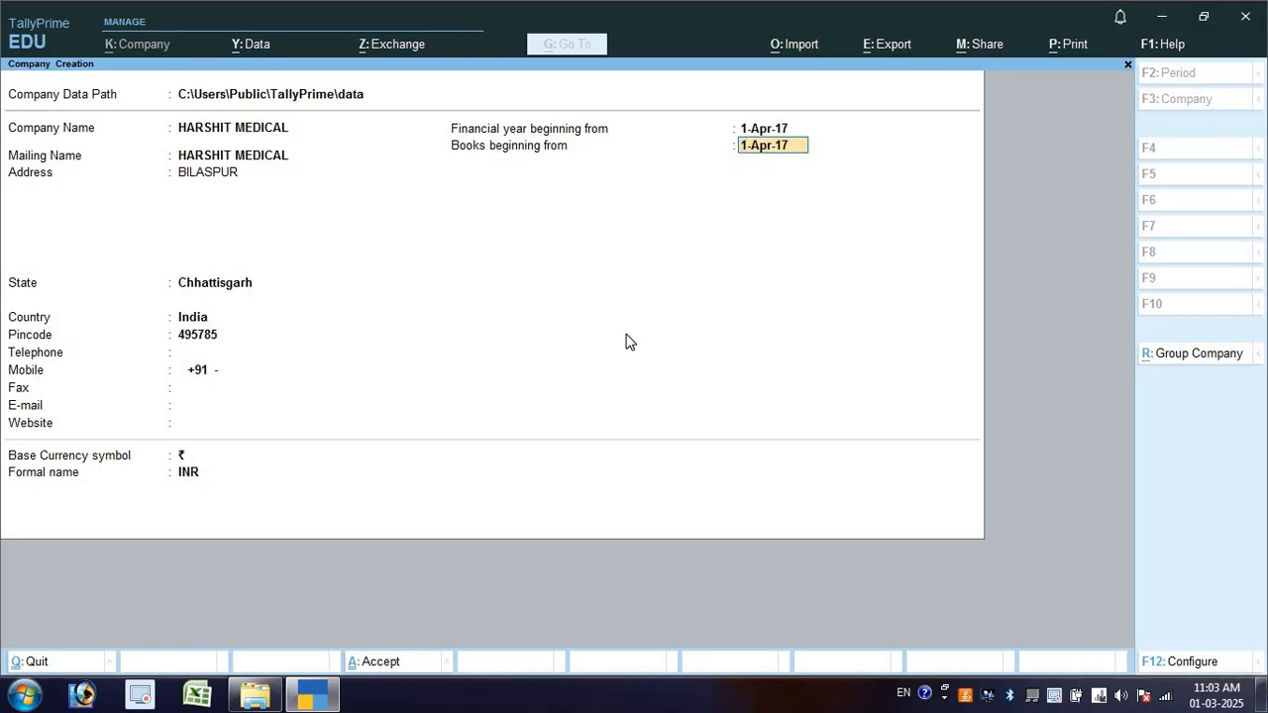
- Set the financial year and books to begin from 1-Apr-24, keep the default currency, and create the company
key(BackSpace)
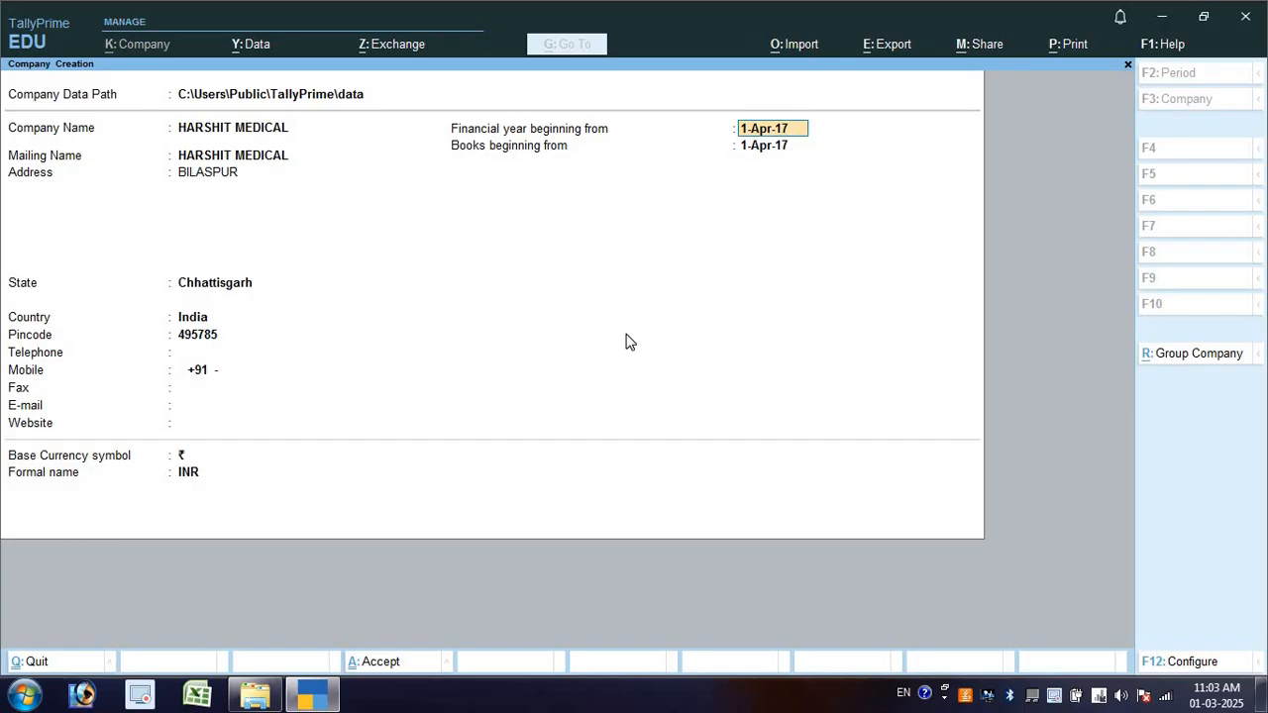
key(BackSpace)
key(BackSpace)
key(BackSpace)
text(-2024)
key(Return)
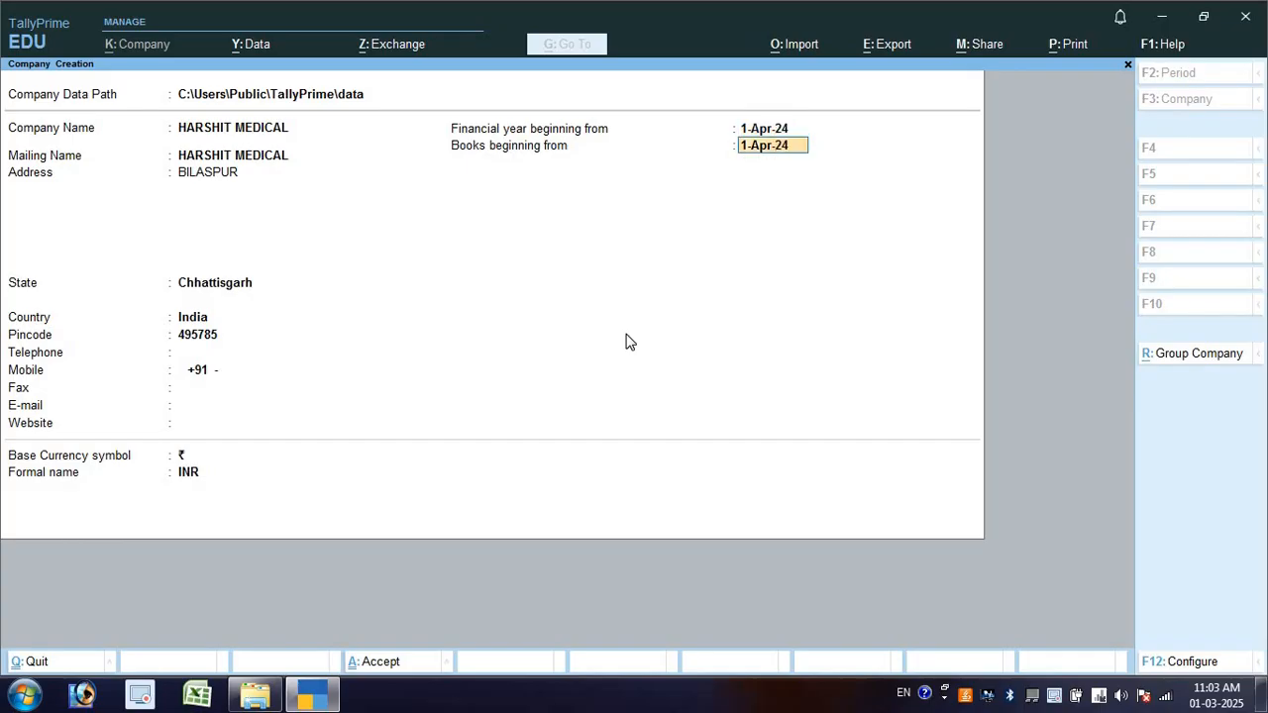
key(Return)
key(Return)
key(Return)
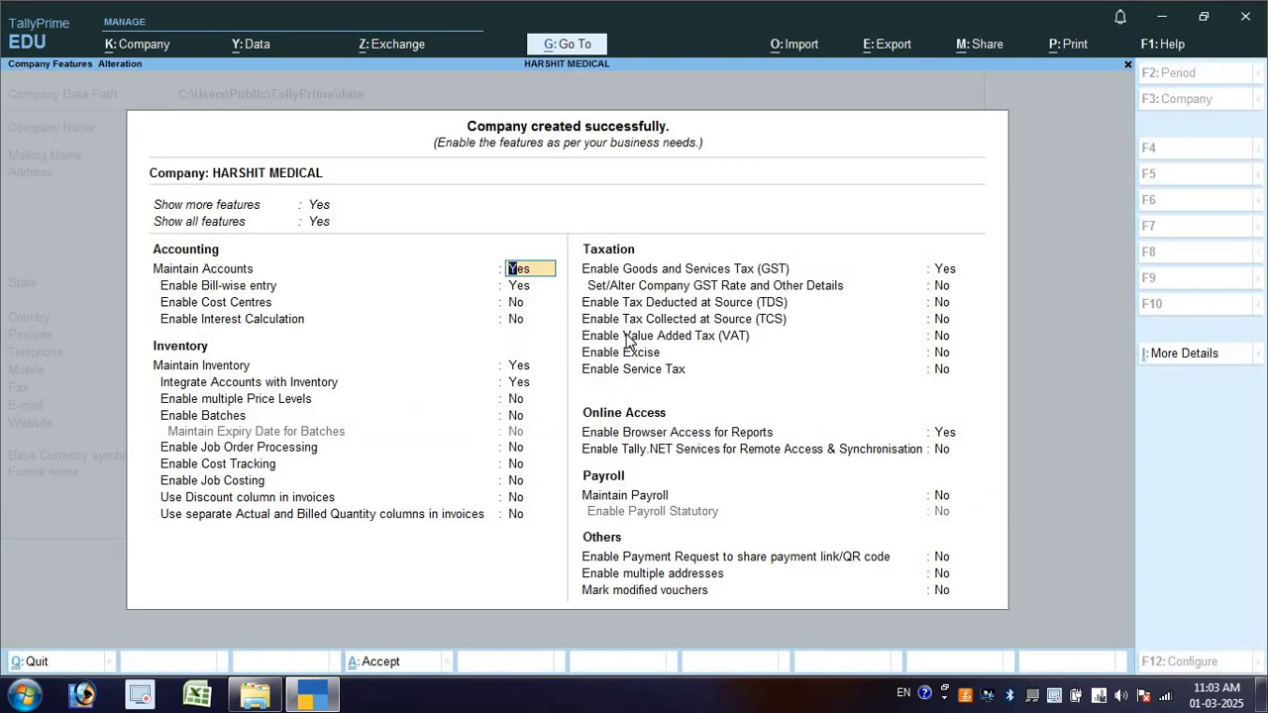
- Keep the default accounting and inventory features and open the GST registration details for the enabled Goods and Services Tax (GST) feature
key(Down)
key(Down)
key(Down)
key(Down)
key(Down)
key(Down)
key(Down)
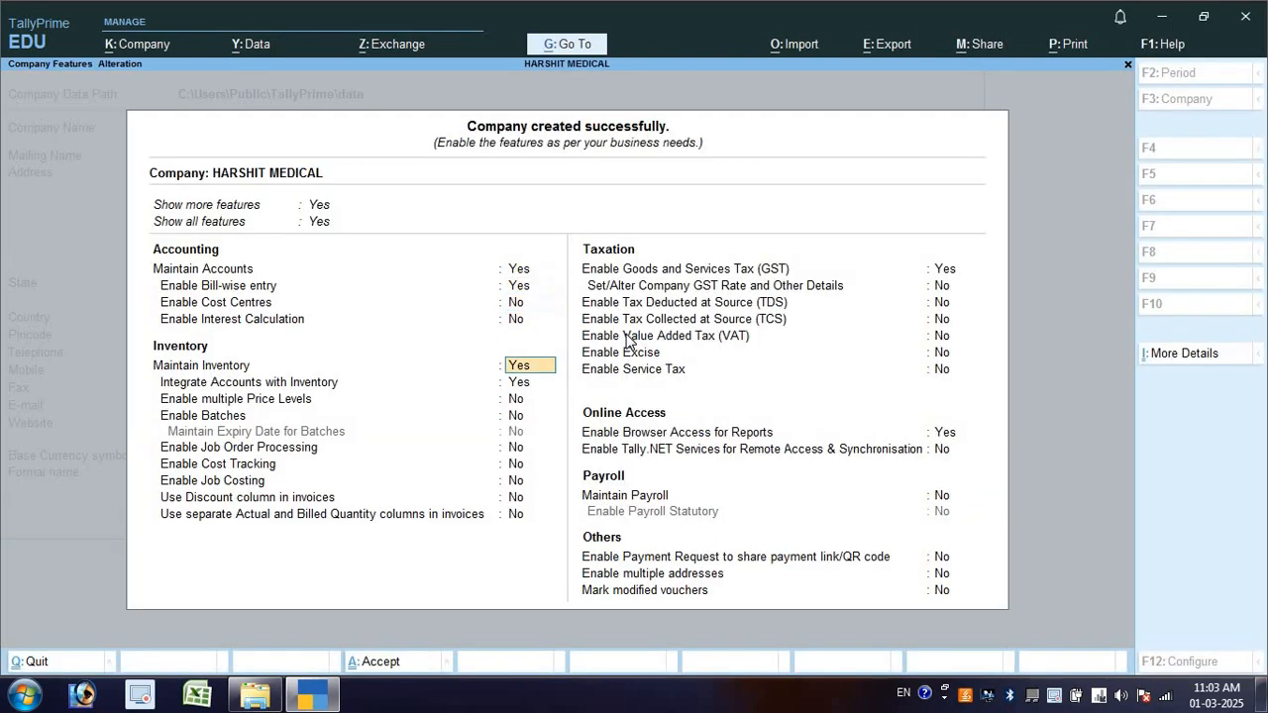
key(Down)
key(Down)
key(Down)
key(Down)
key(Down)
key(Down)
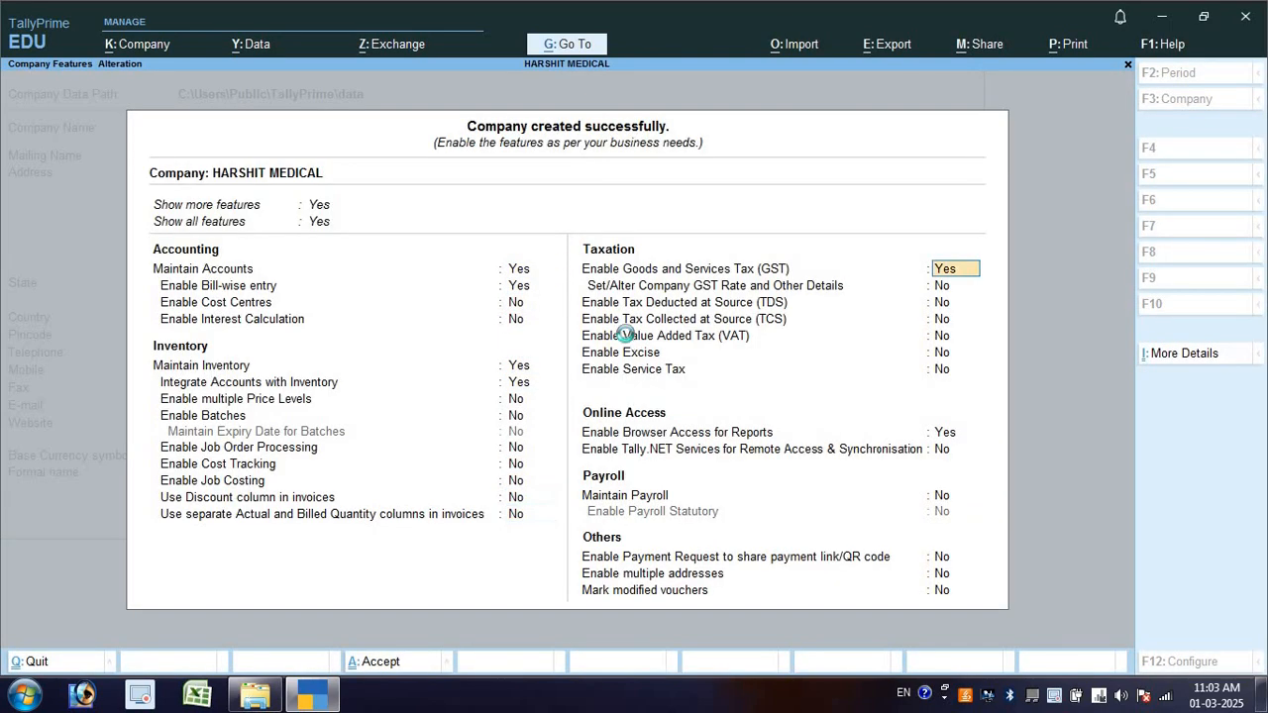
key(Return)
key(Return)
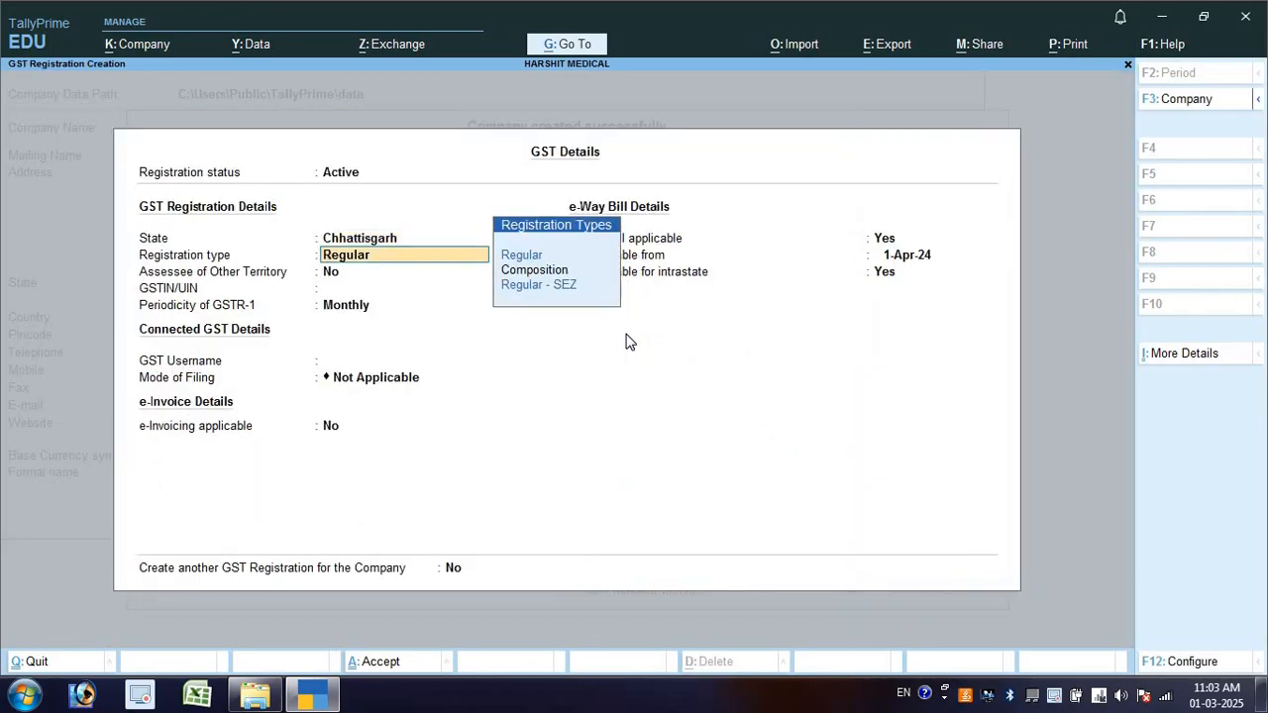
- Keep the GST registration type Regular with Assessee of Other Territory at No, and enter the company's GSTIN/UIN
key(Return)
key(Return)
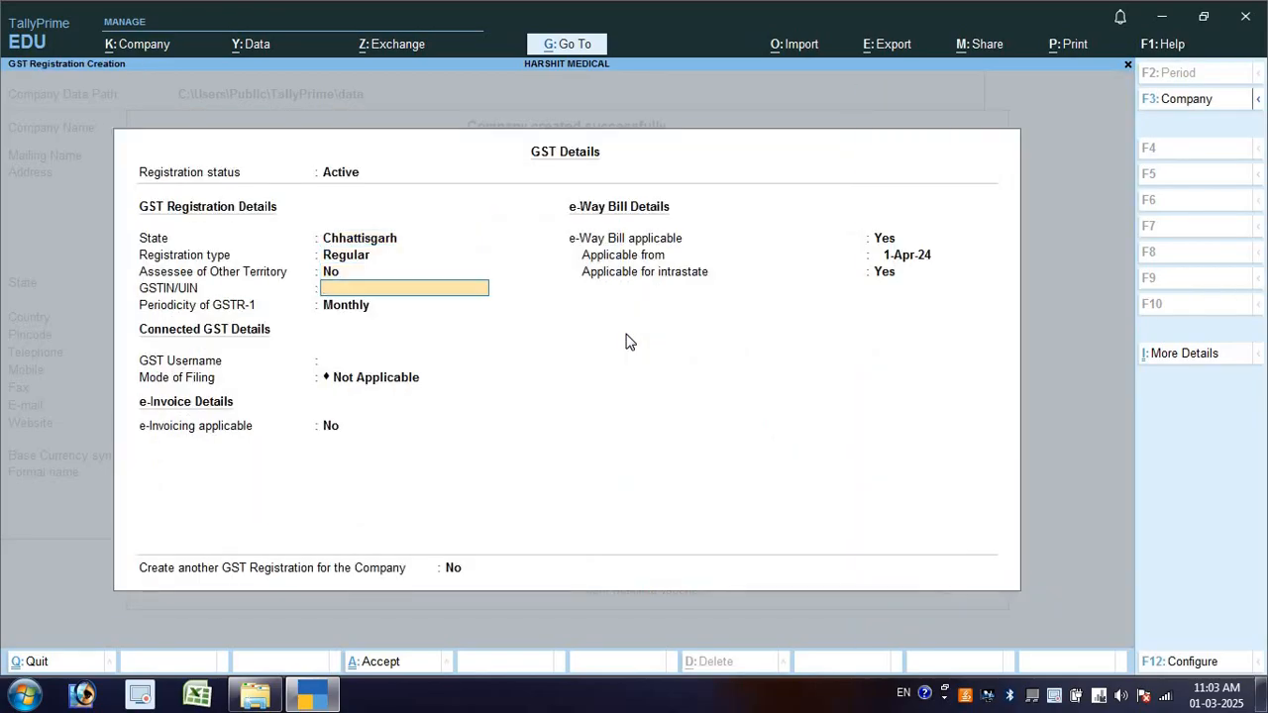
text(22AAAADSDSDSD)
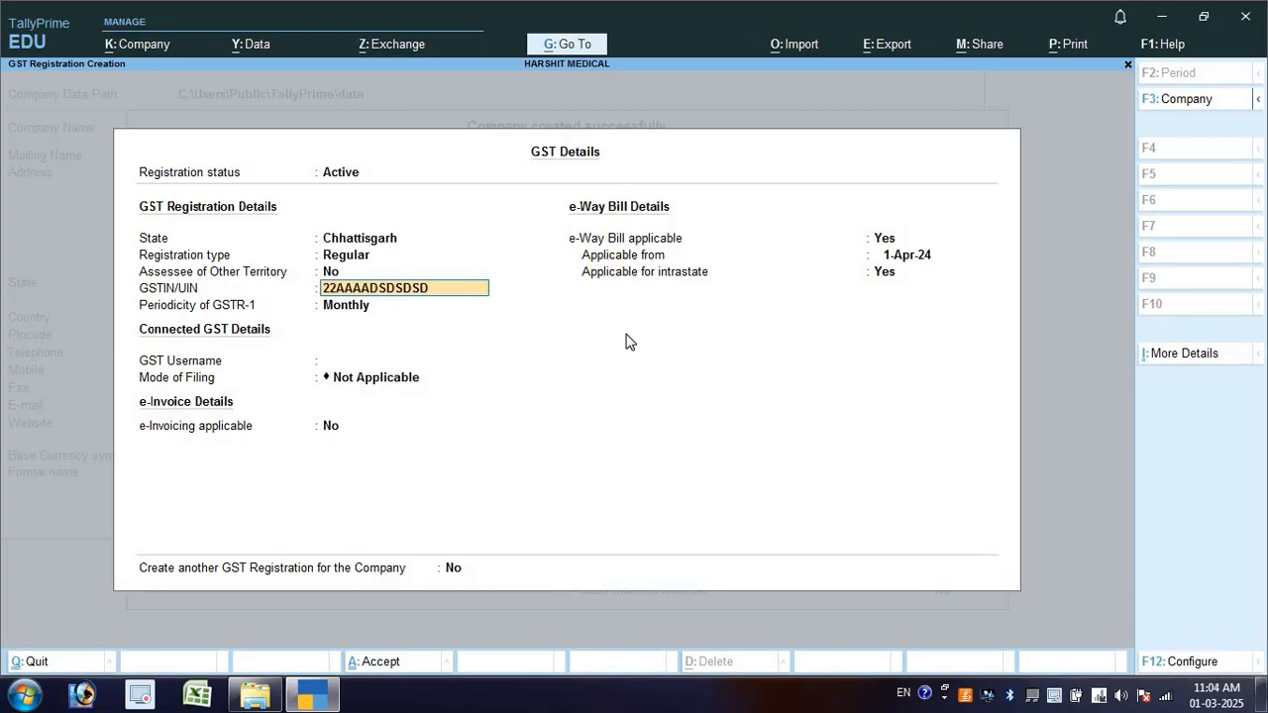
text(S)
key(Return)
- Accept monthly GSTR-1, no filing mode, no e-invoicing, and e-Way Bill applicable from 1-Apr-24 including intrastate, and save the GST registration
key(Return)
key(Return)
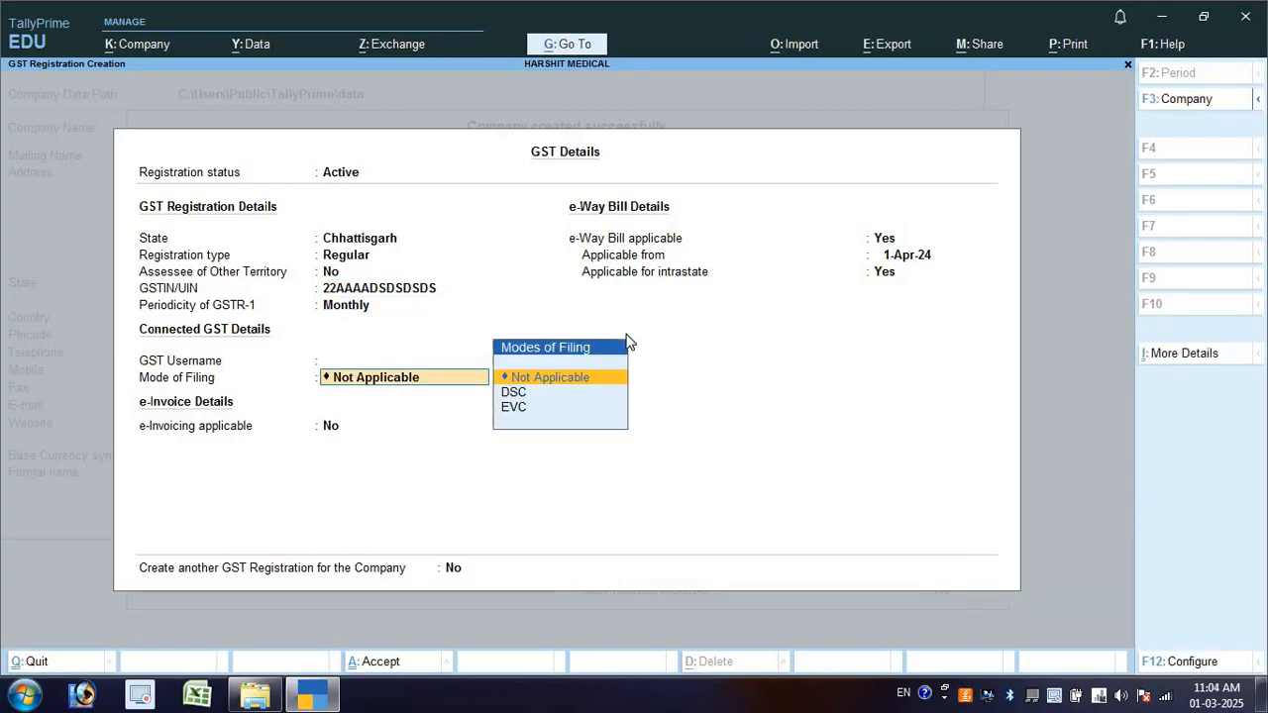
key(Return)
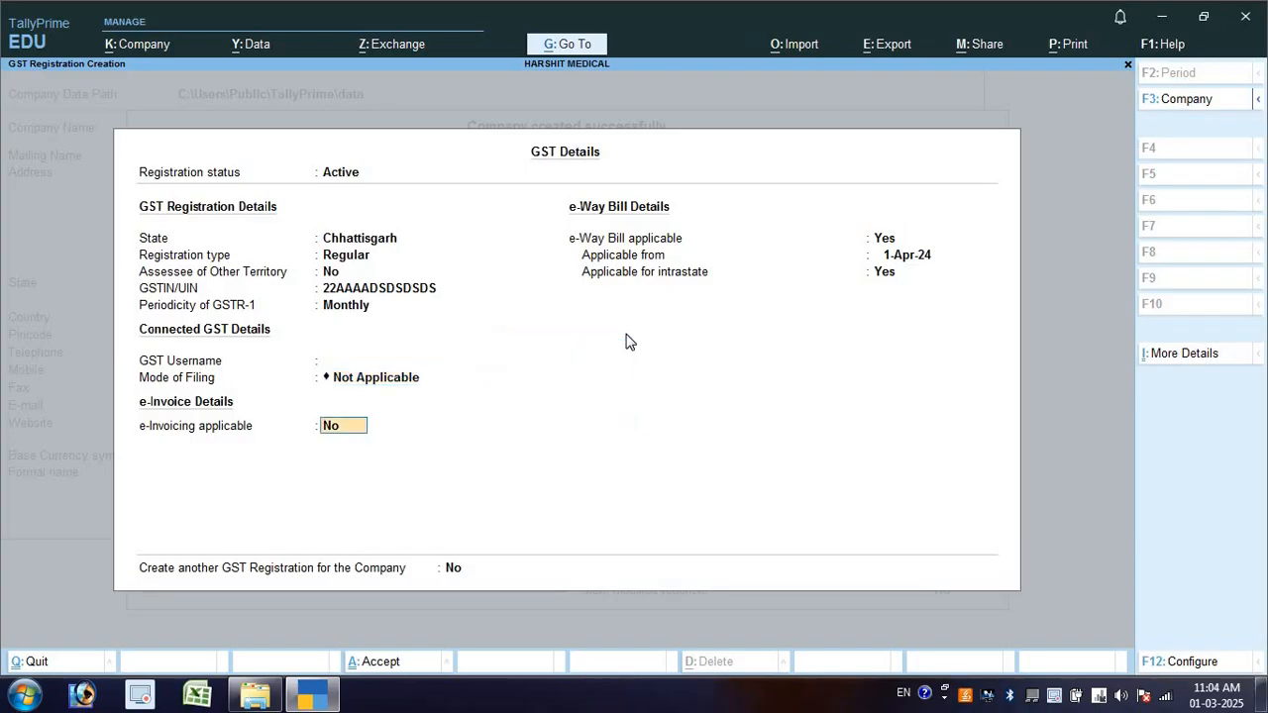
key(Return)
key(Return)
key(Return)
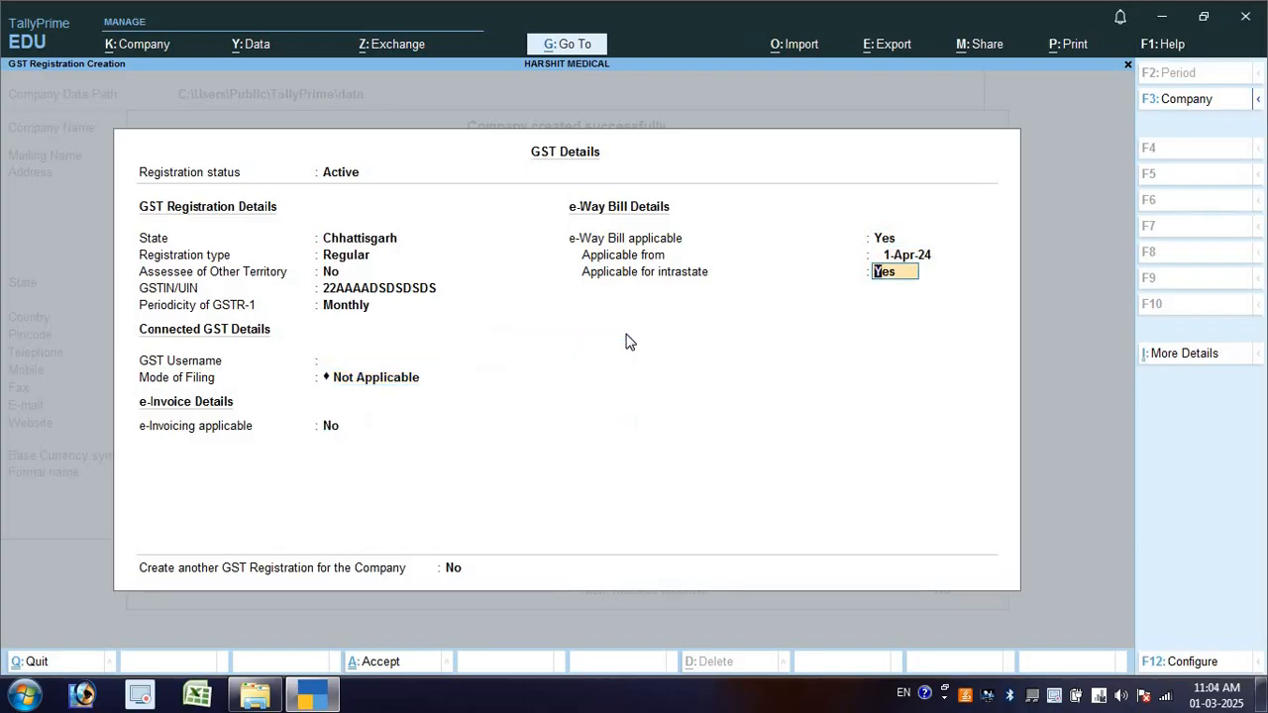
key(Return)
key(Return)
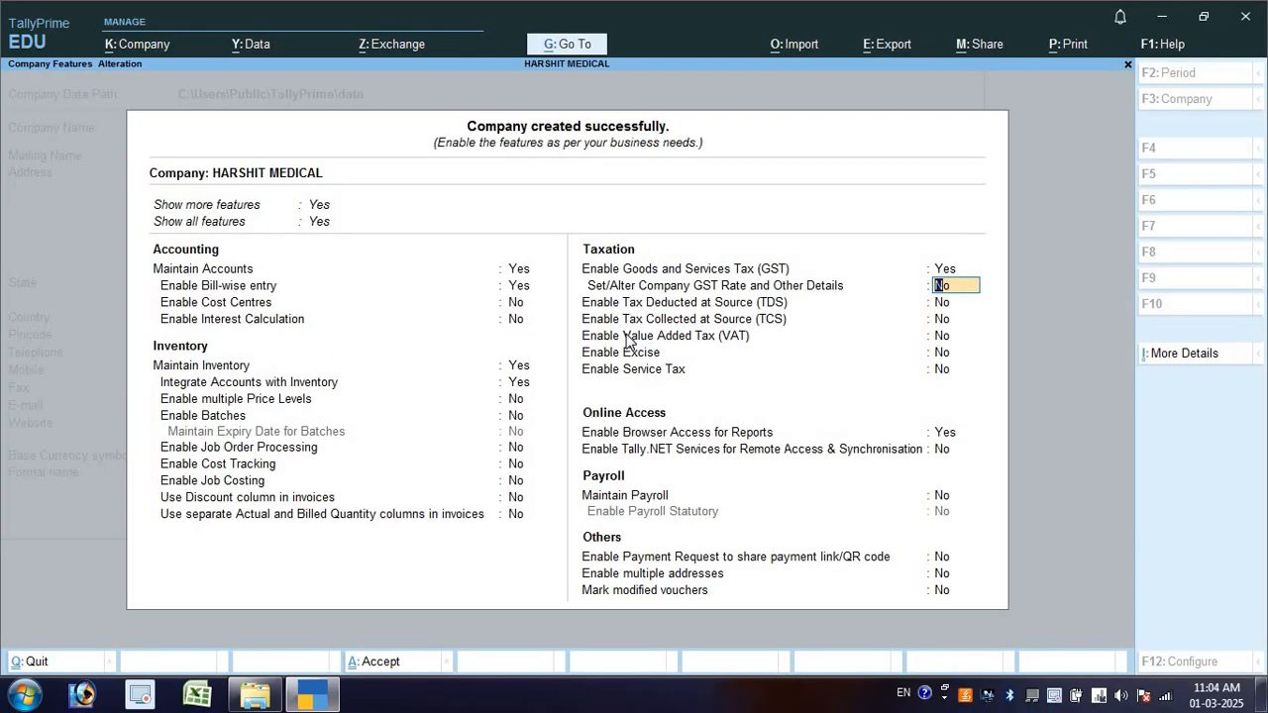
- Reopen the company's GST registration details and review each field without altering anything
key(Up)
key(Return)
key(Return)
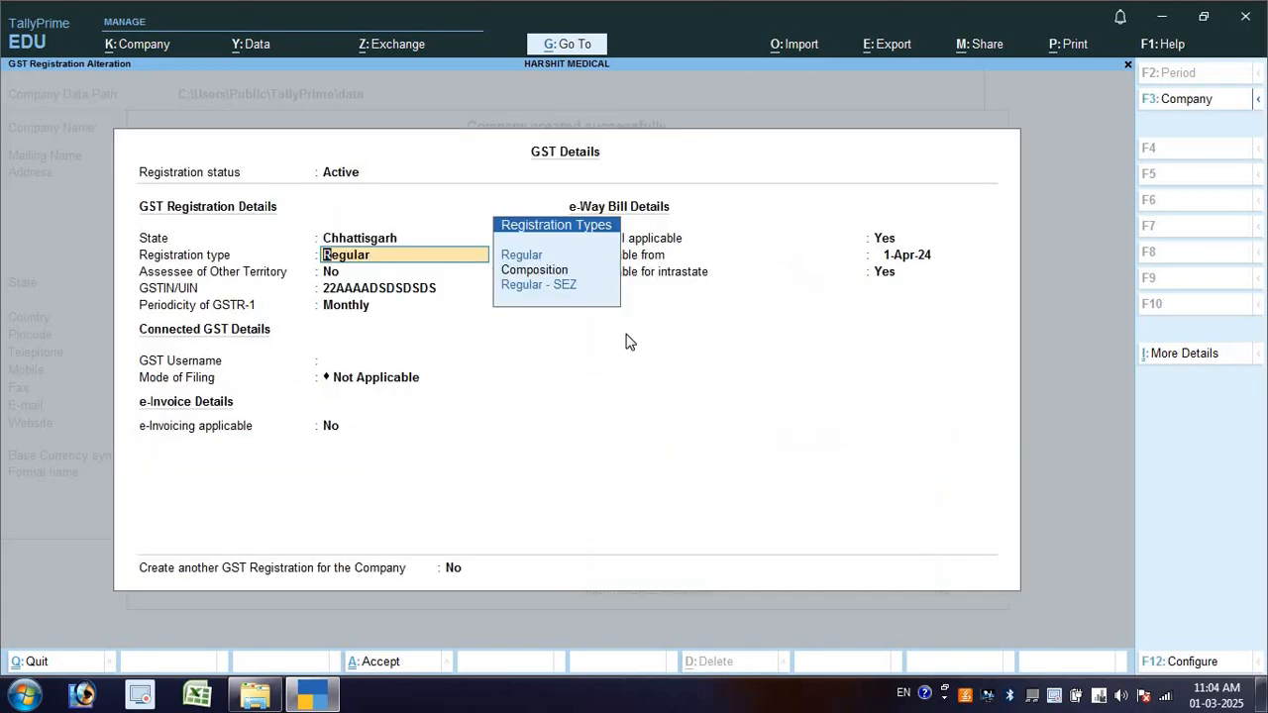
key(Return)
key(Return)
key(Return)
key(Return)
key(Return)
key(Return)
key(Return)
key(Return)
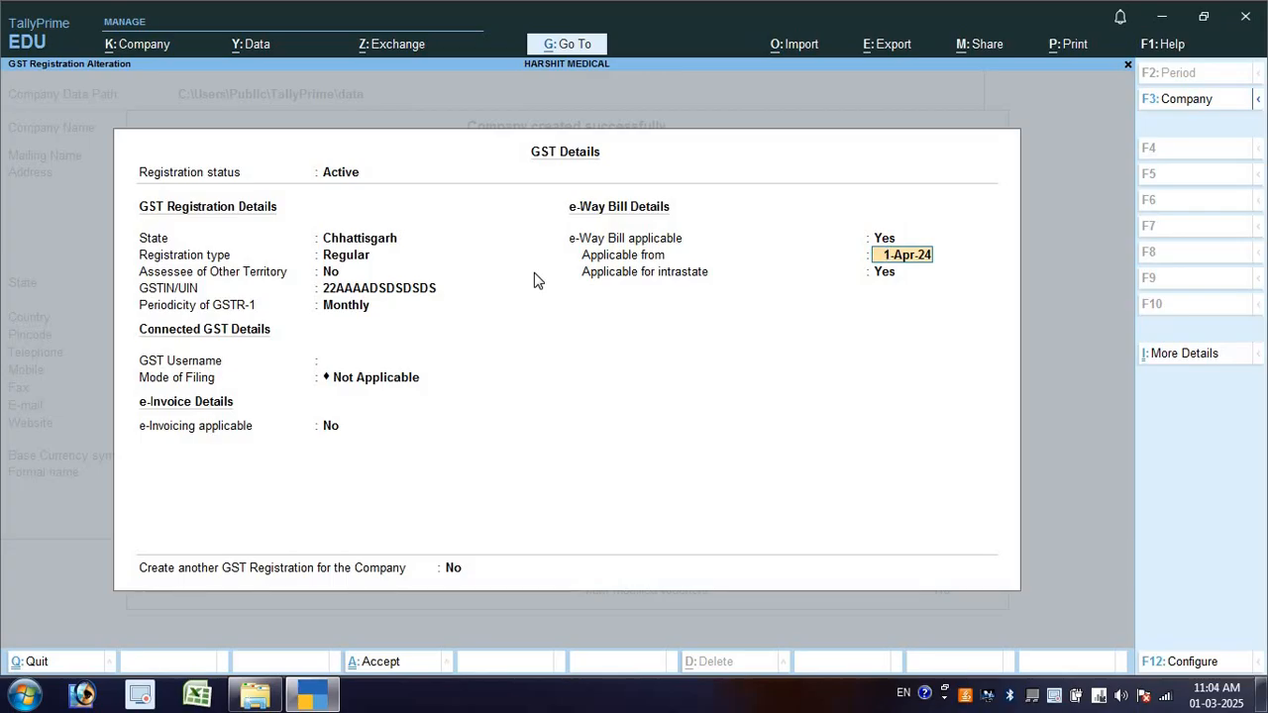
key(Return)
key(Return)
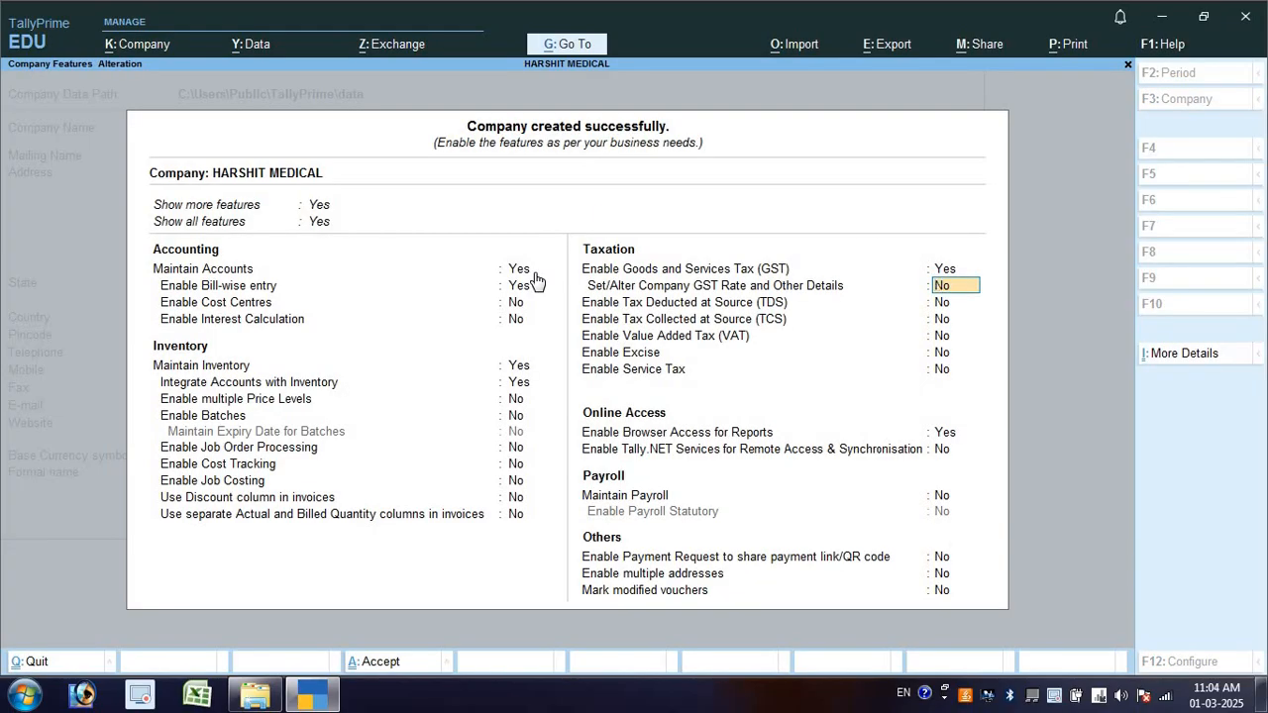
- Save the company features and open a new purchase voucher
key(ctrl+a)
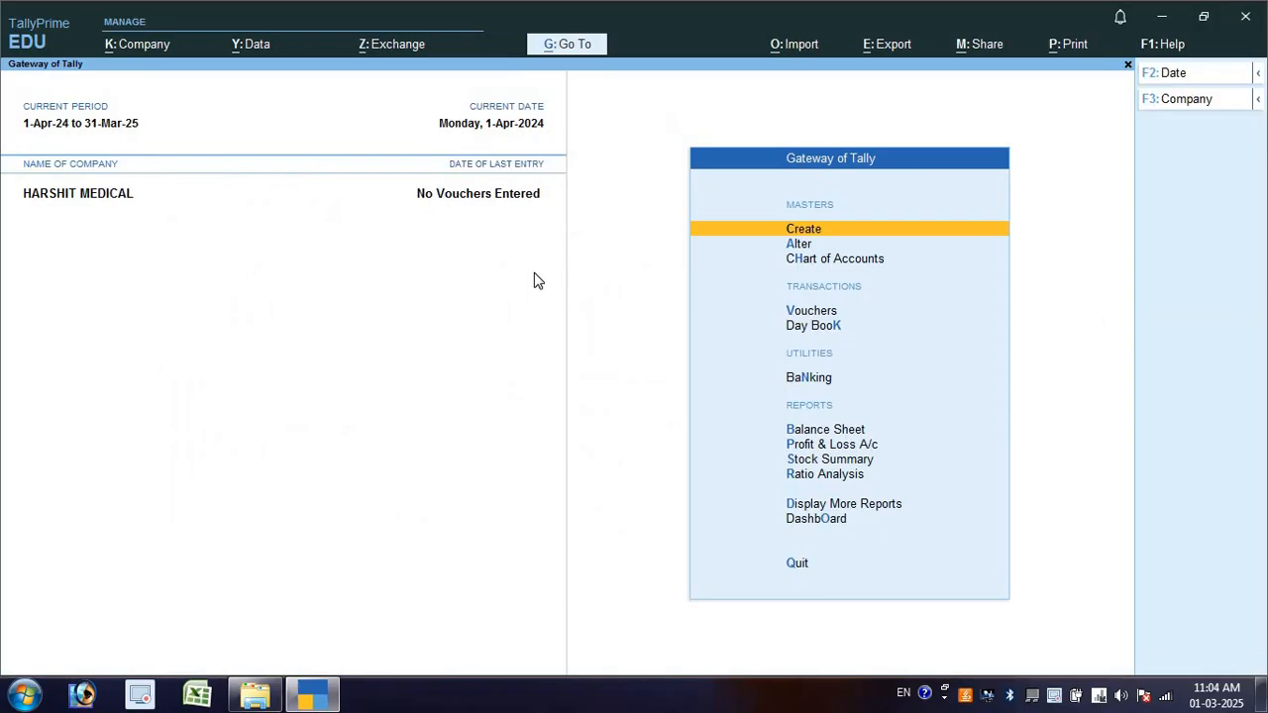
key(v)
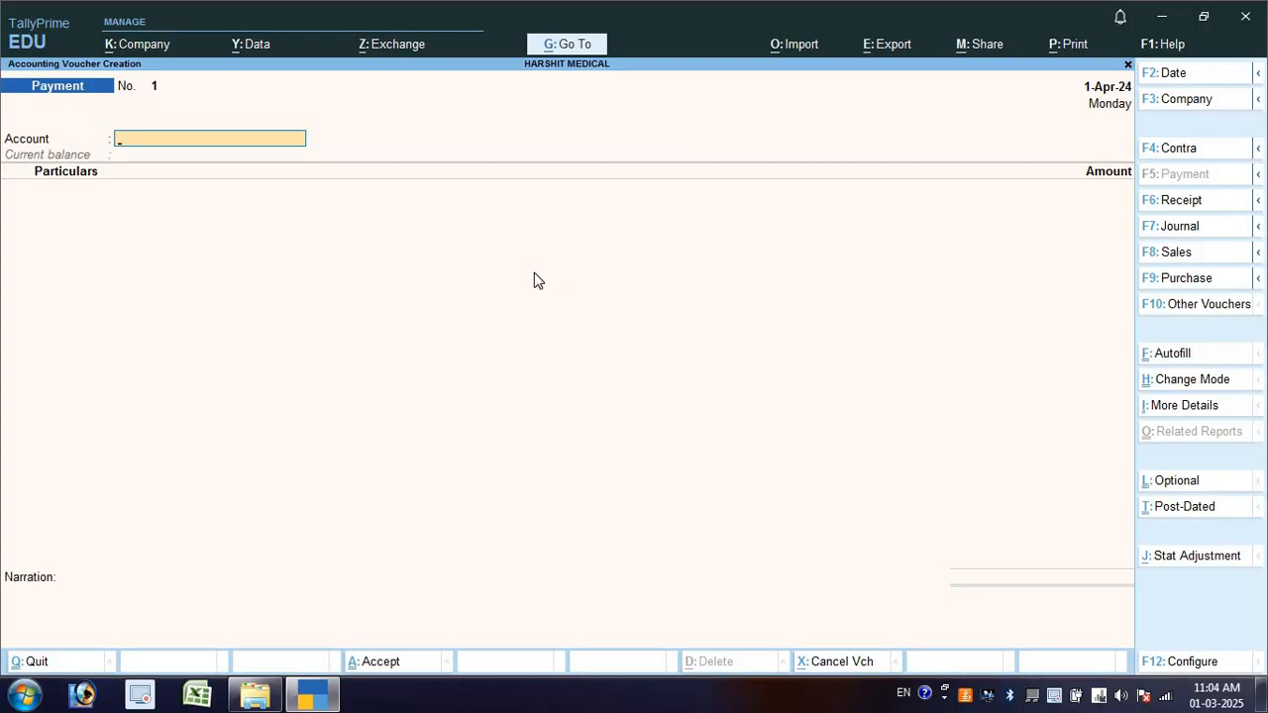
key(F9)
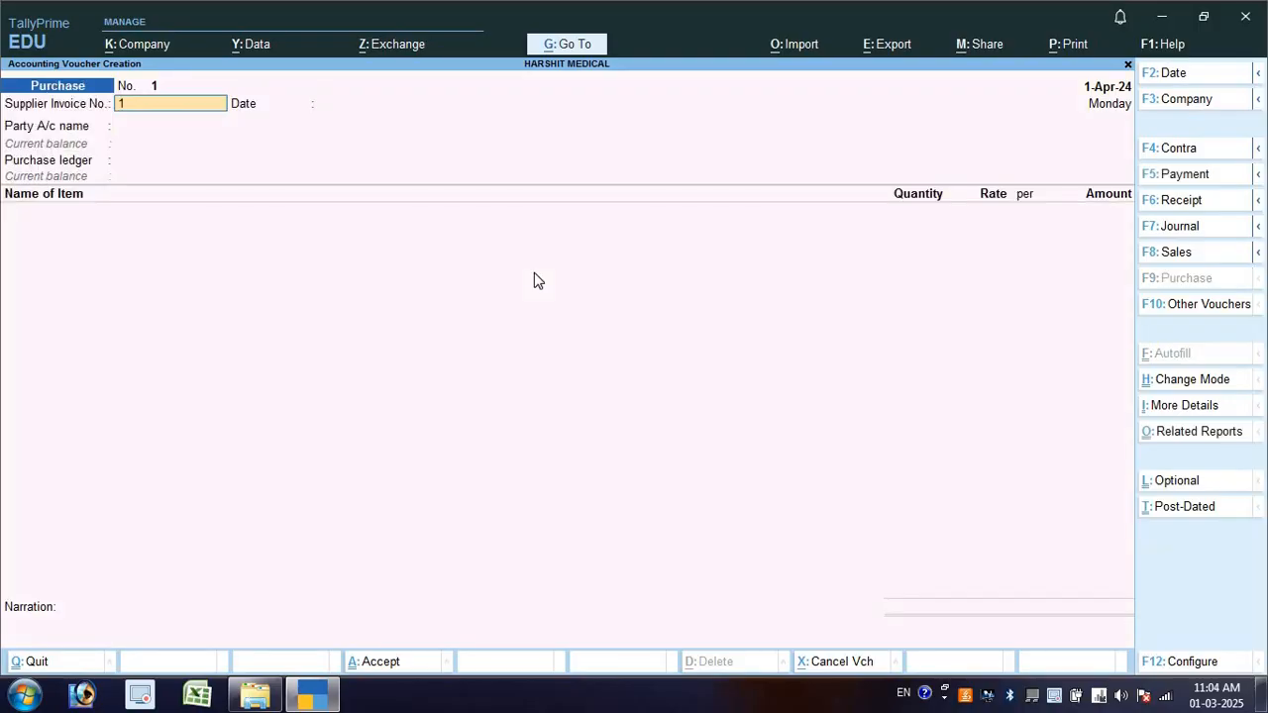
- Keep supplier invoice number 1 dated 1-Apr-24 and set the purchase voucher date to 2-Apr-24
key(Return)
key(Return)
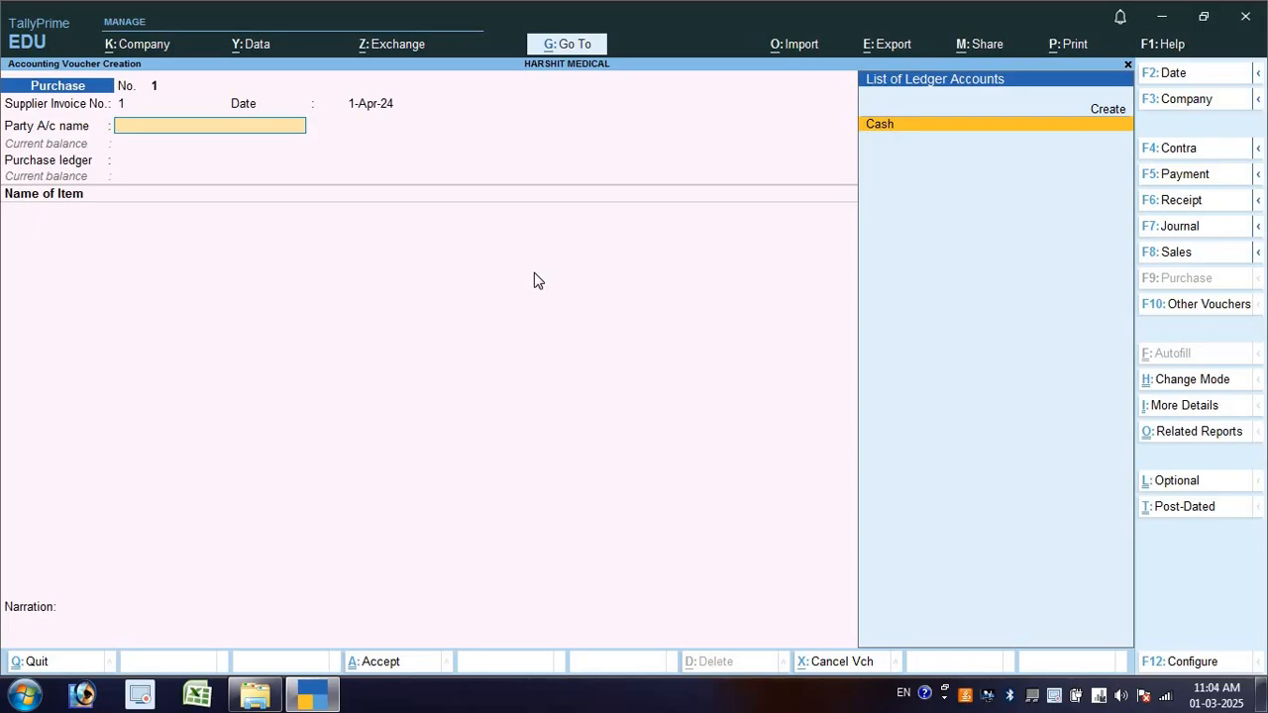
key(F2)
key(Escape)
key(Return)
key(Return)
key(Return)
- Select Cash as the purchase voucher's party account and leave all receipt details blank
key(Return)
key(Return)
key(Return)
key(Return)
key(Return)
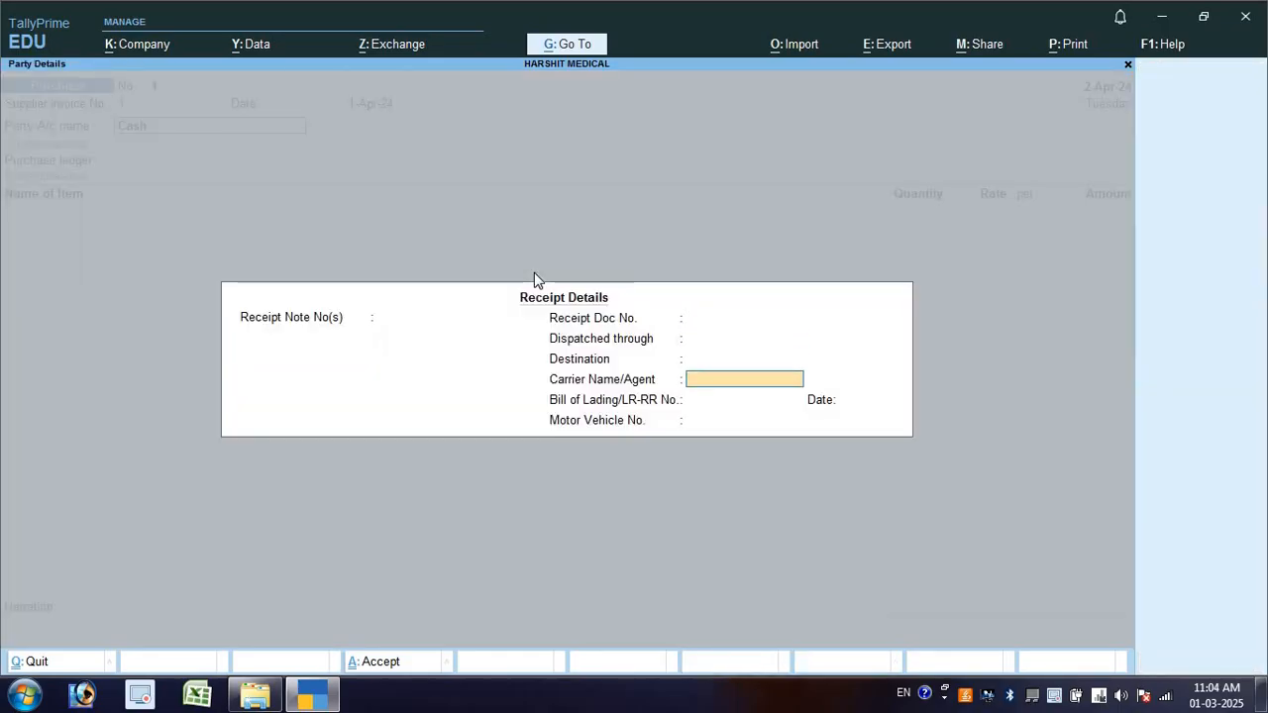
key(Return)
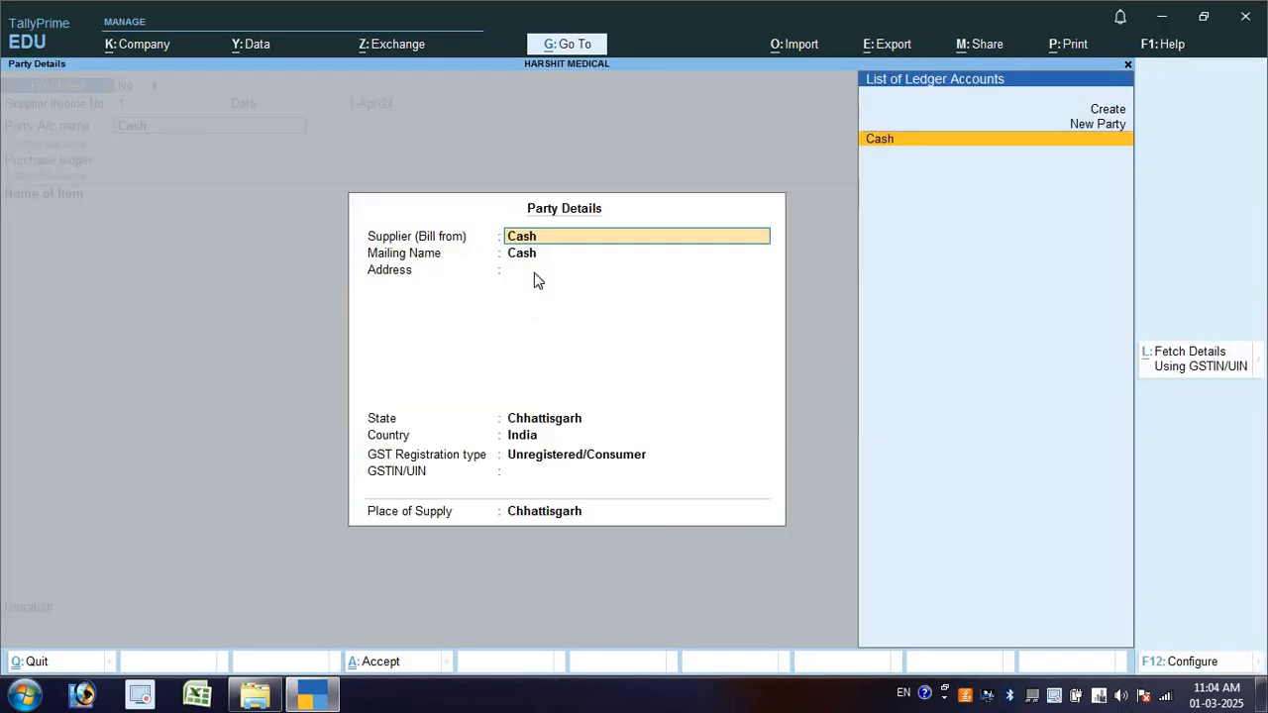
- Keep Cash as supplier with the state Chhattisgarh, and set the party's GST registration type to Regular
key(Return)
key(Return)
key(Return)
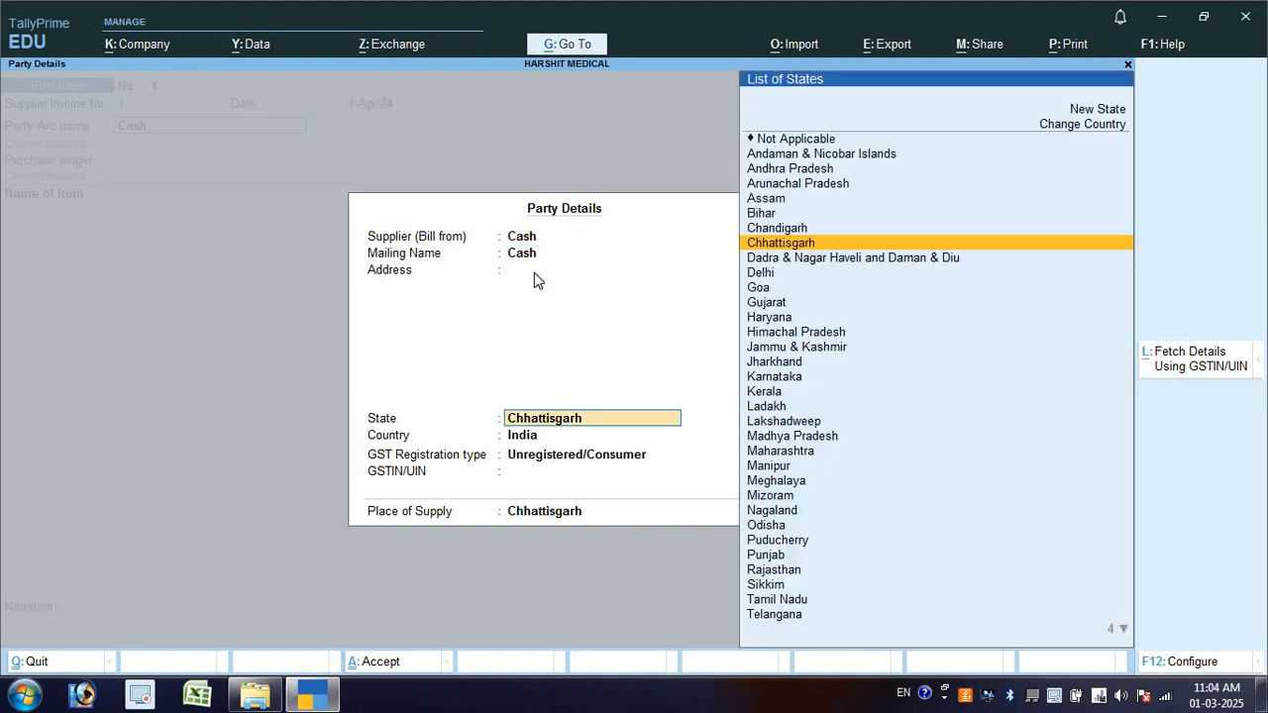
key(Return)
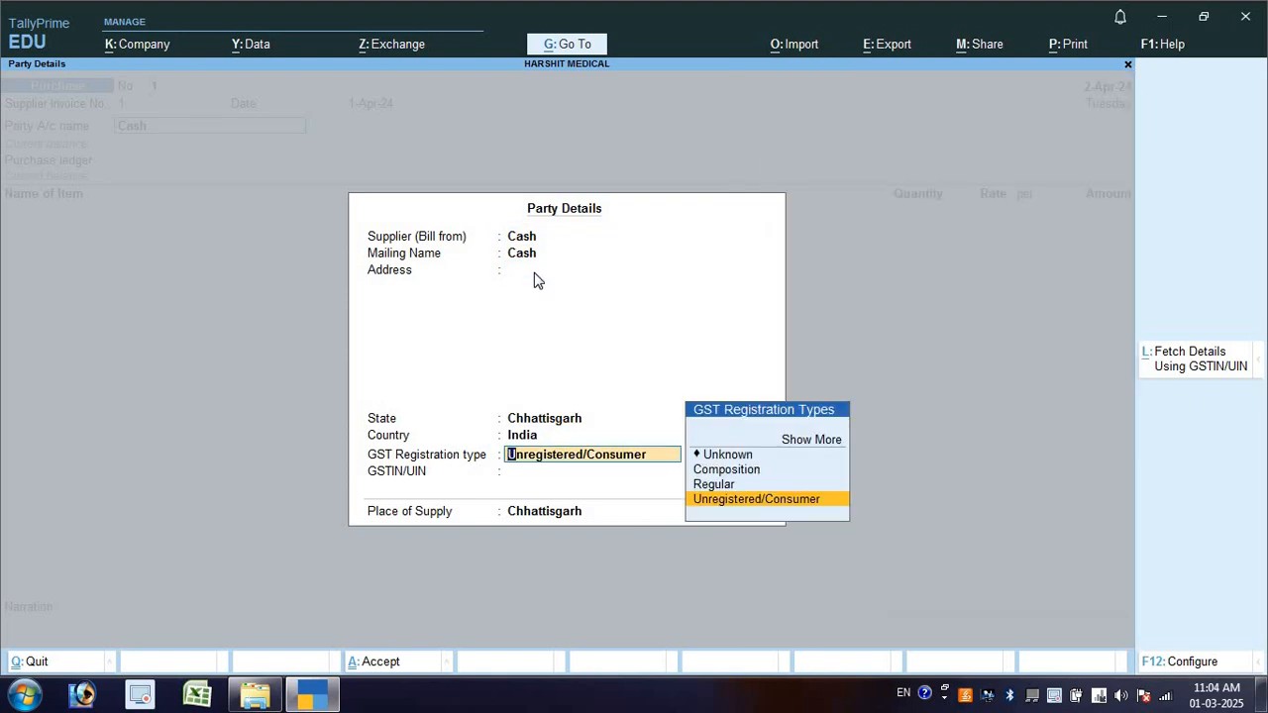
key(Up)
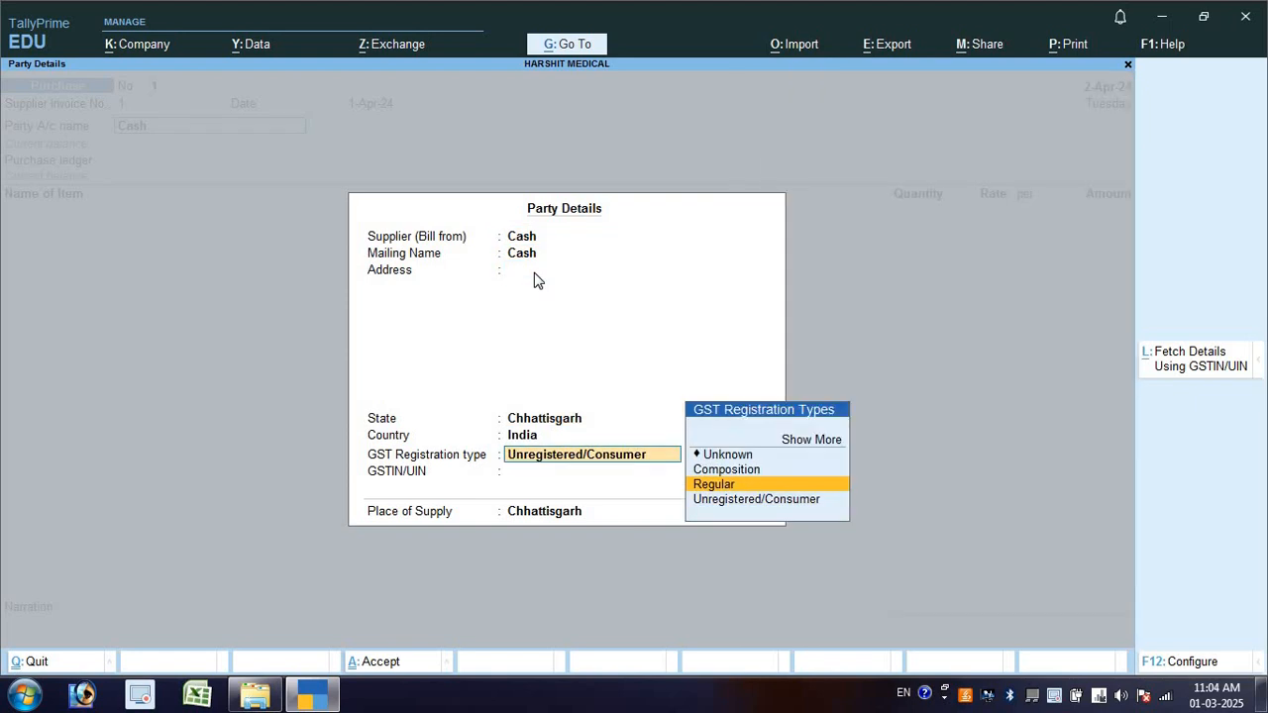
key(Return)
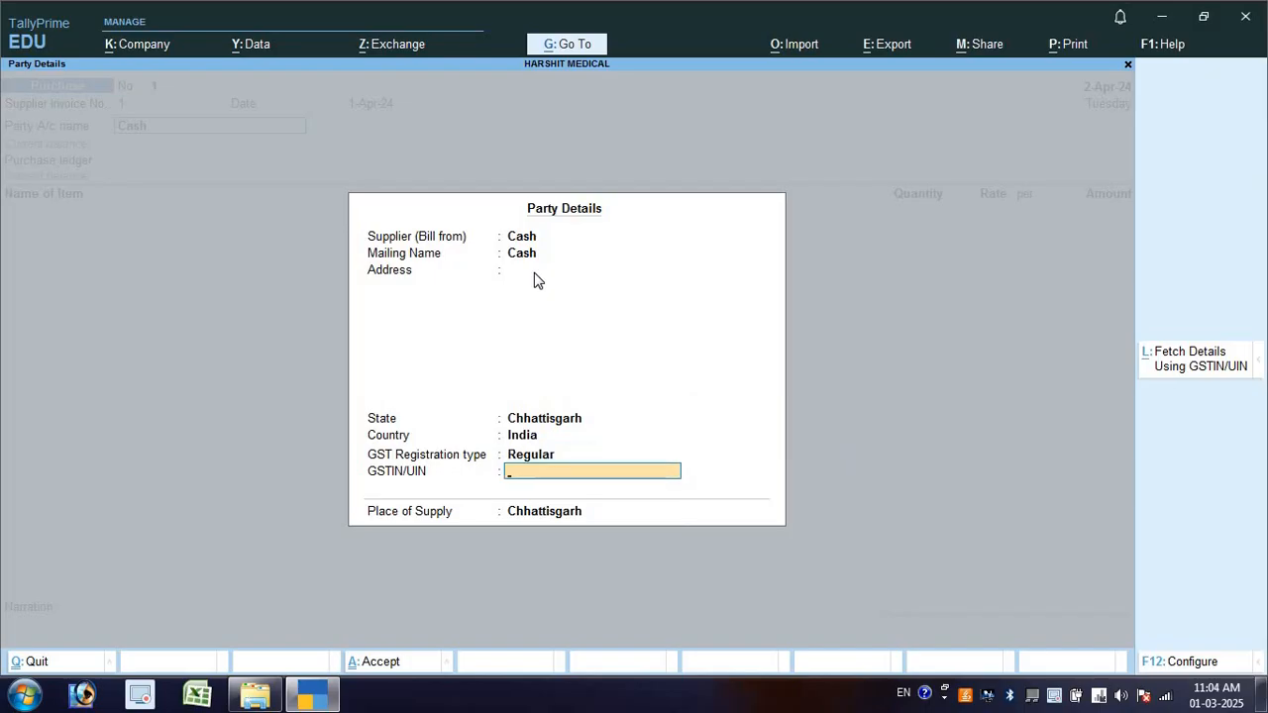
- Enter a GSTIN/UIN for the party while keeping its GST registration type as Regular
text(22ASDSADSDSDS)
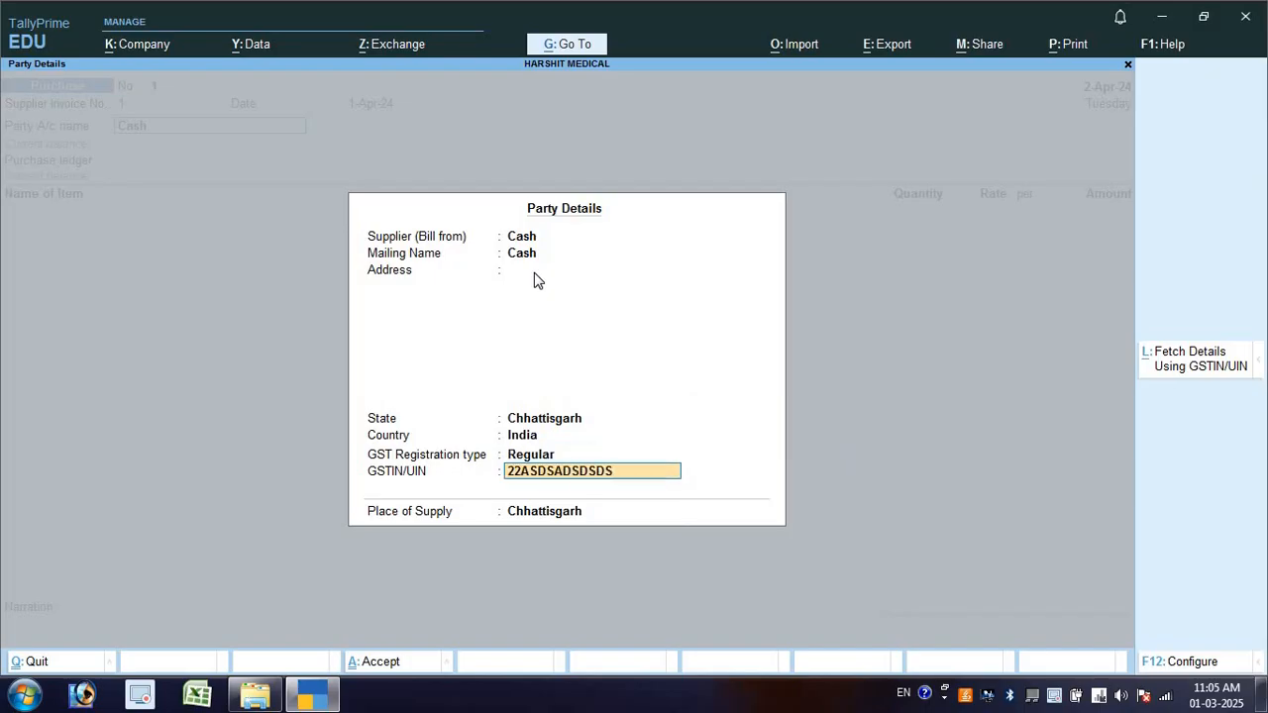
text(A)
key(BackSpace)
key(Up)
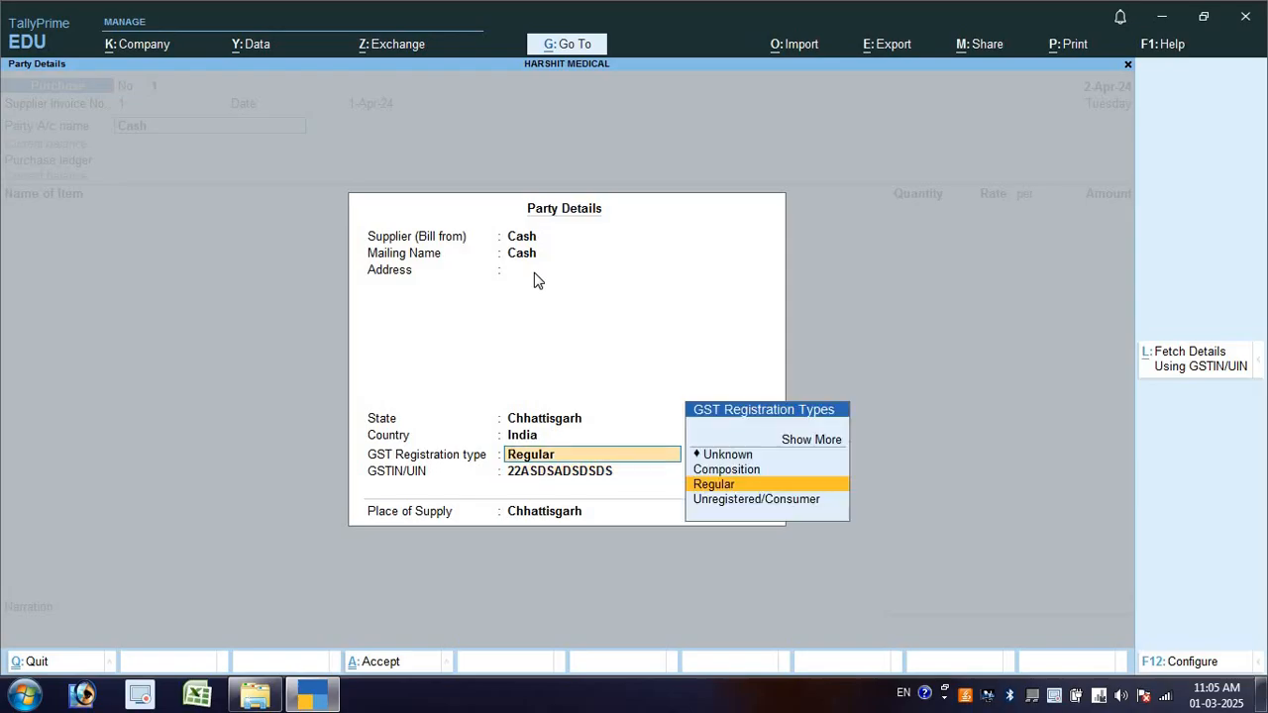
key(Return)
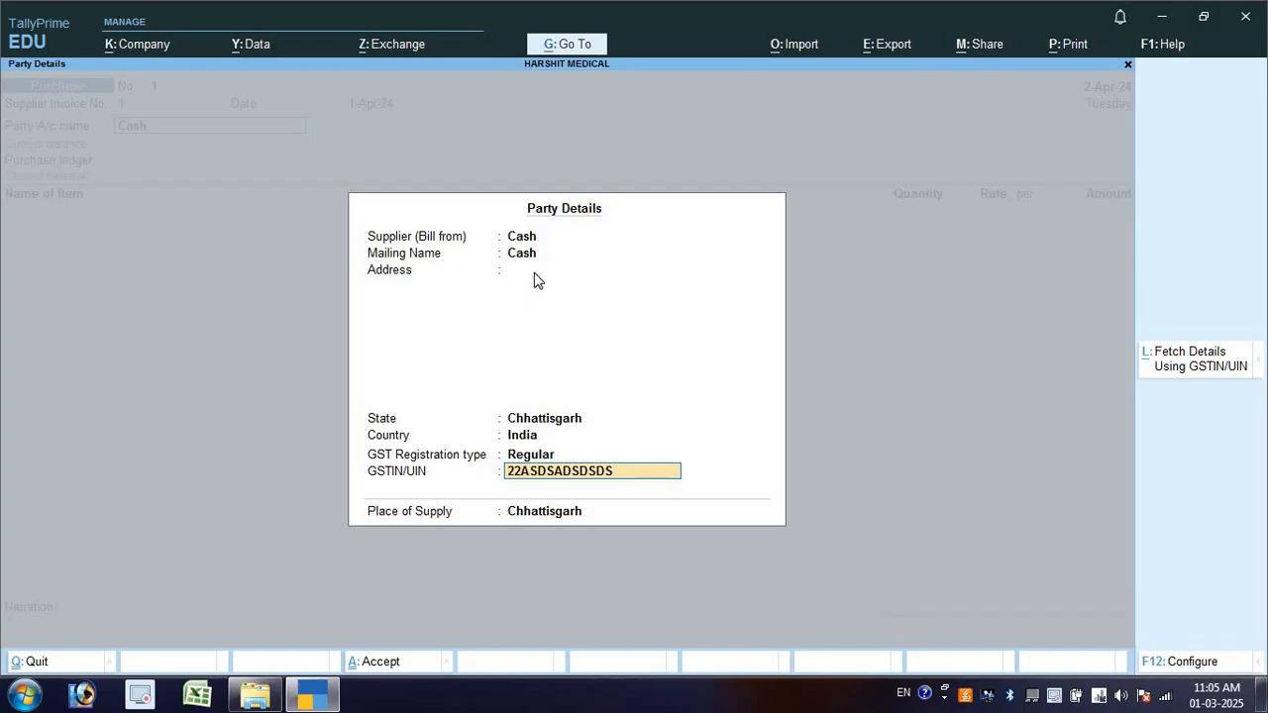
- Change the party's GST registration type to Composition and enter a new GSTIN/UIN
key(Up)
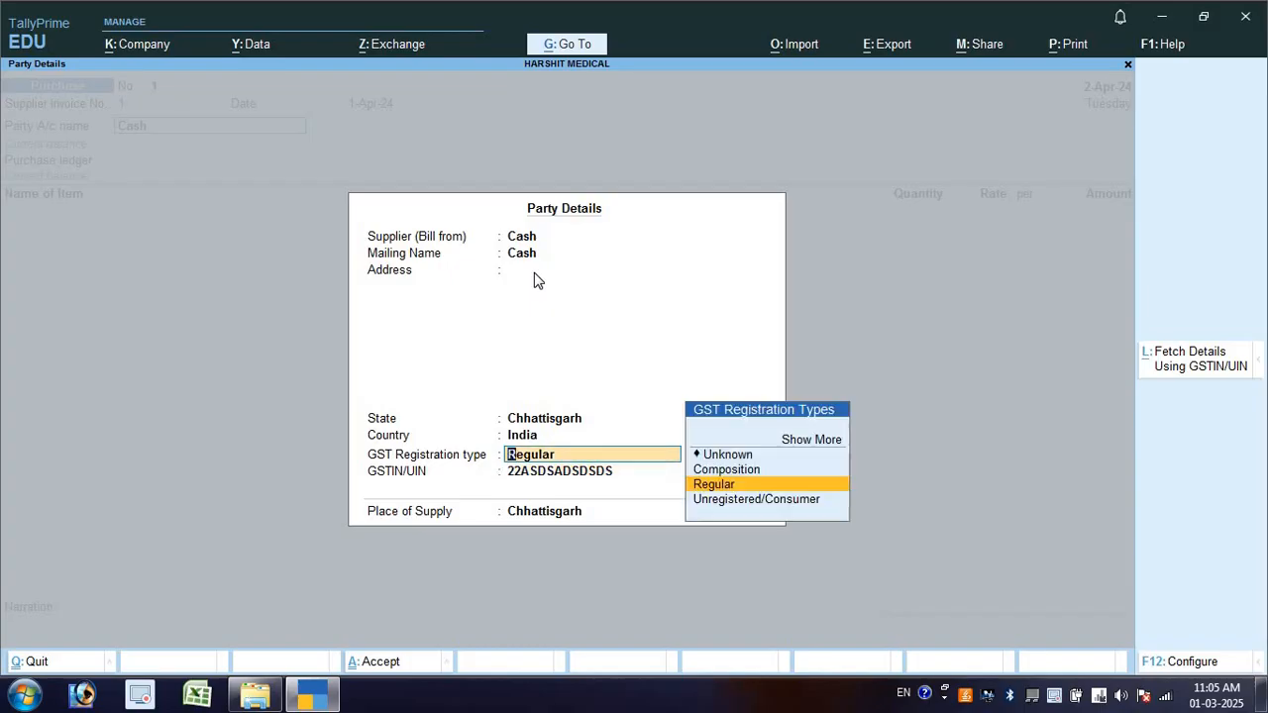
key(Up)
key(Return)
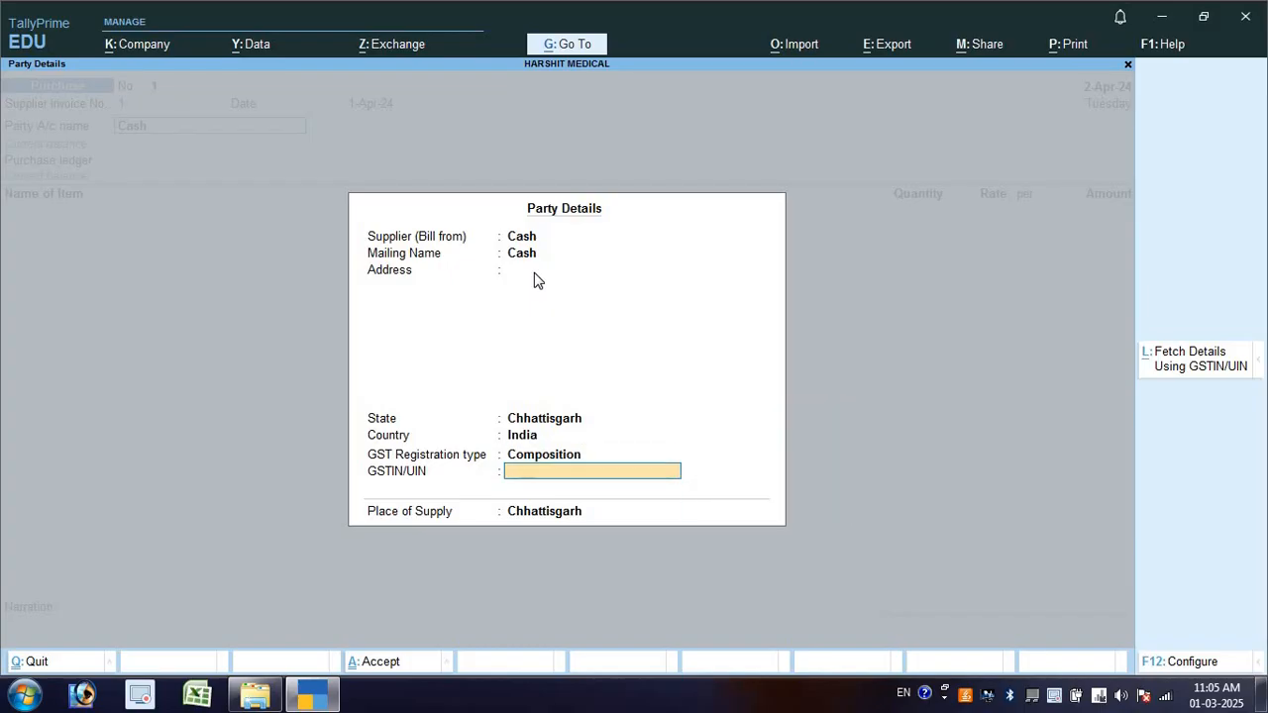
text(FDSFDSFDFSDF)
- Review the GST registration types for the party and accept the party details with Chhattisgarh as place of supply
key(Up)
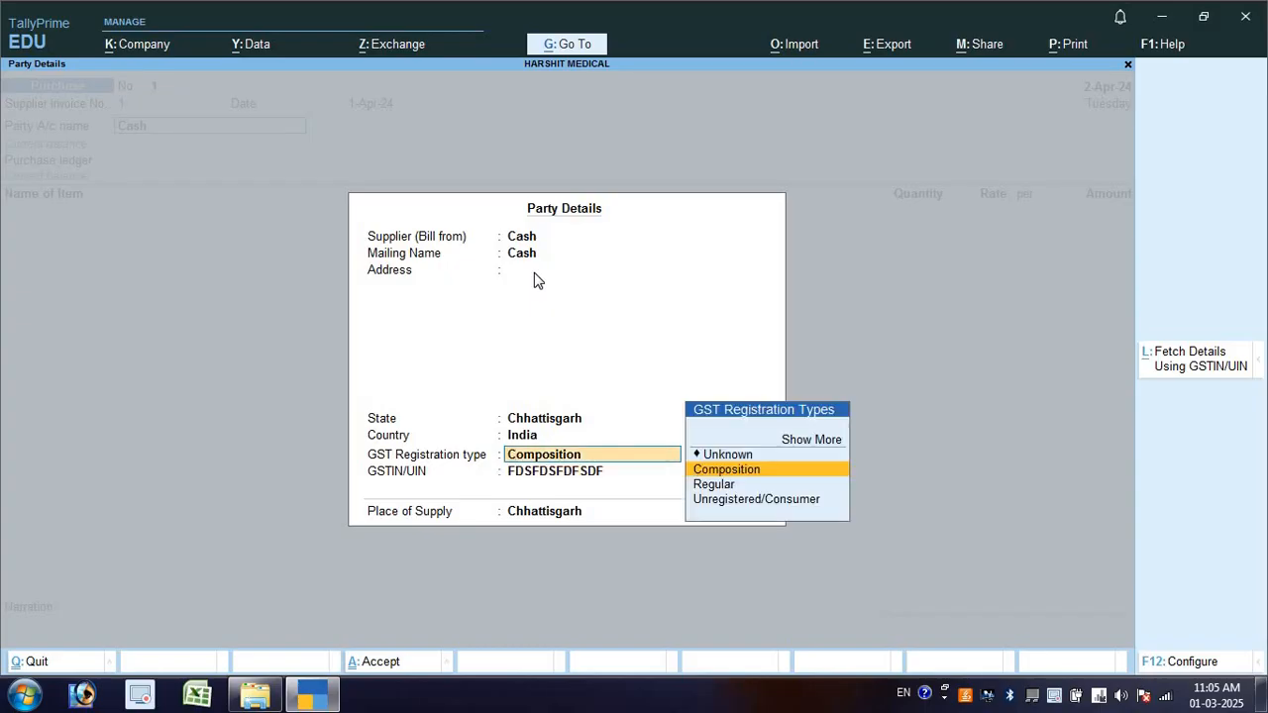
key(Down)
key(Down)
key(Up)
key(Up)
key(Down)
key(Up)
key(Return)
key(Return)
key(Return)
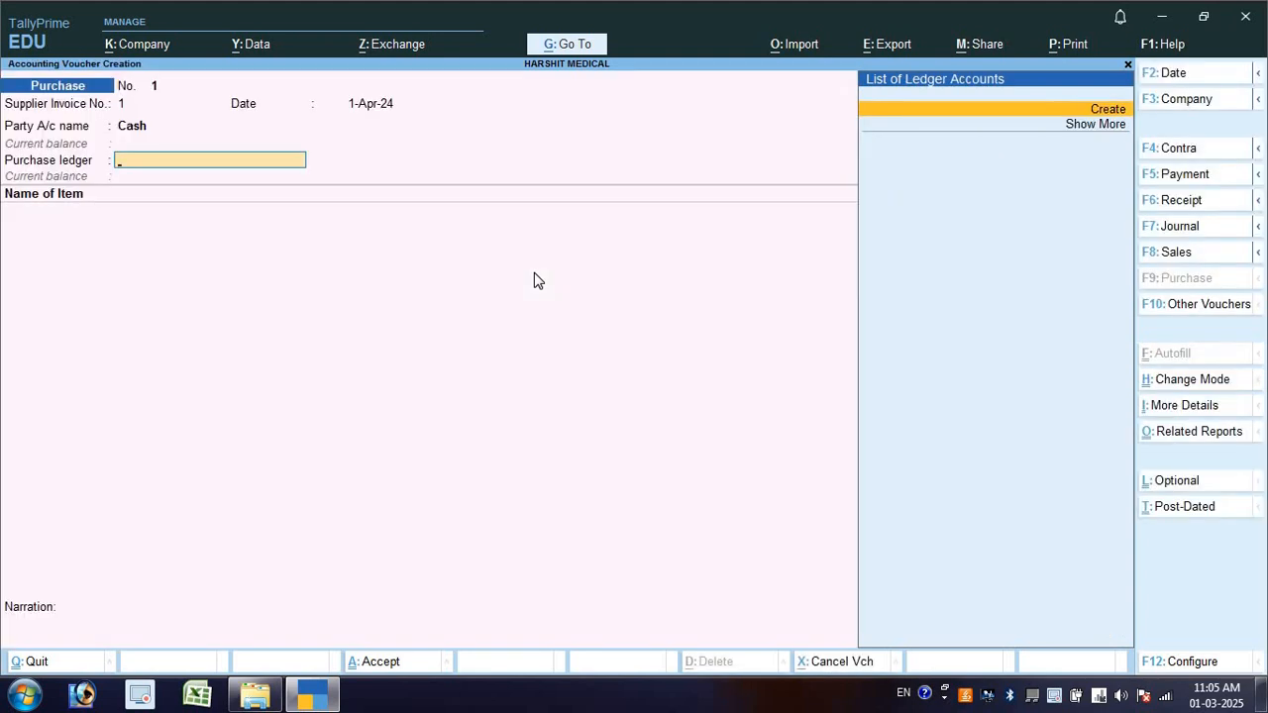
- Create a purchase ledger named PURCHASE A/C under the Purchase Accounts group for the voucher
key(Return)
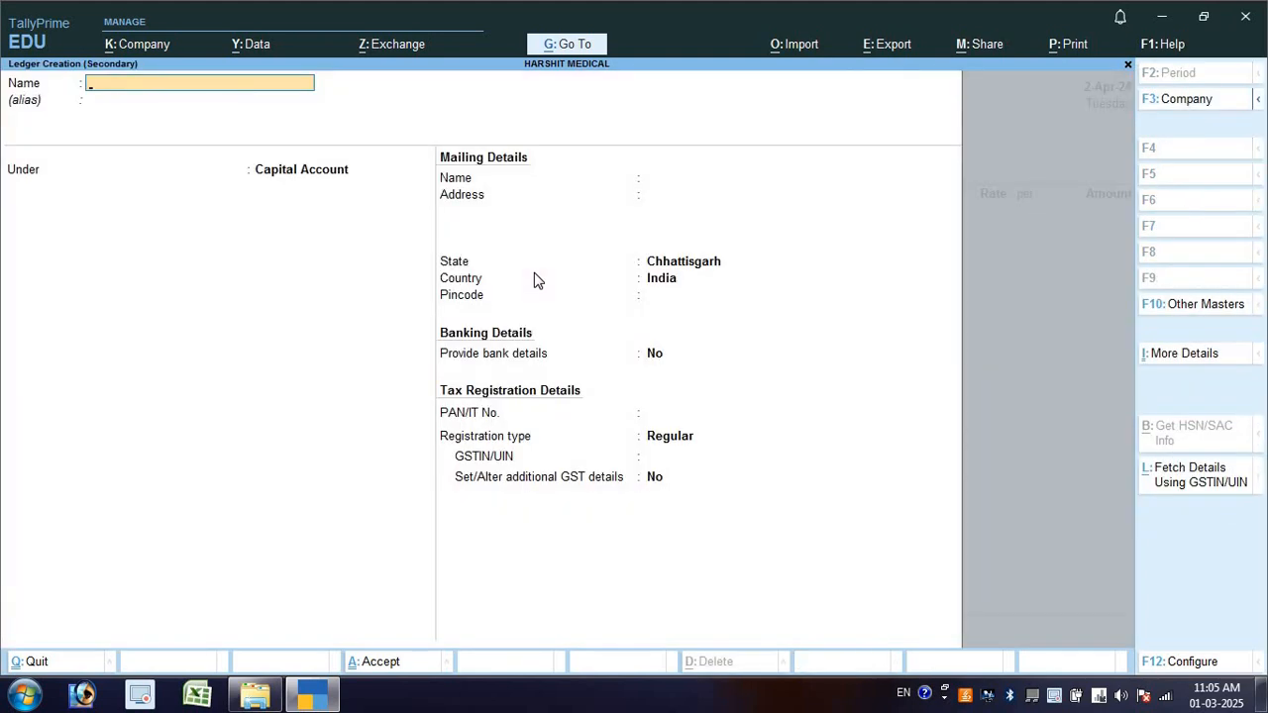
text(PURCHASE A/C)
key(Return)
text(PUR)
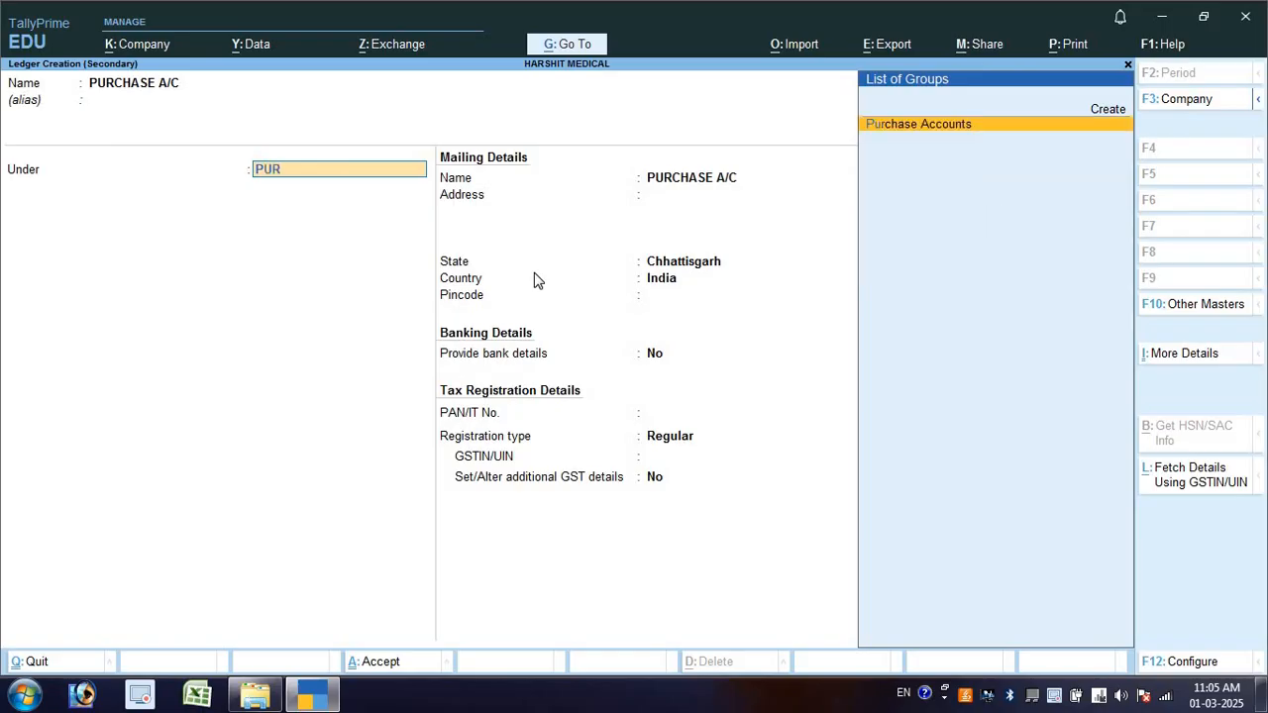
key(Return)
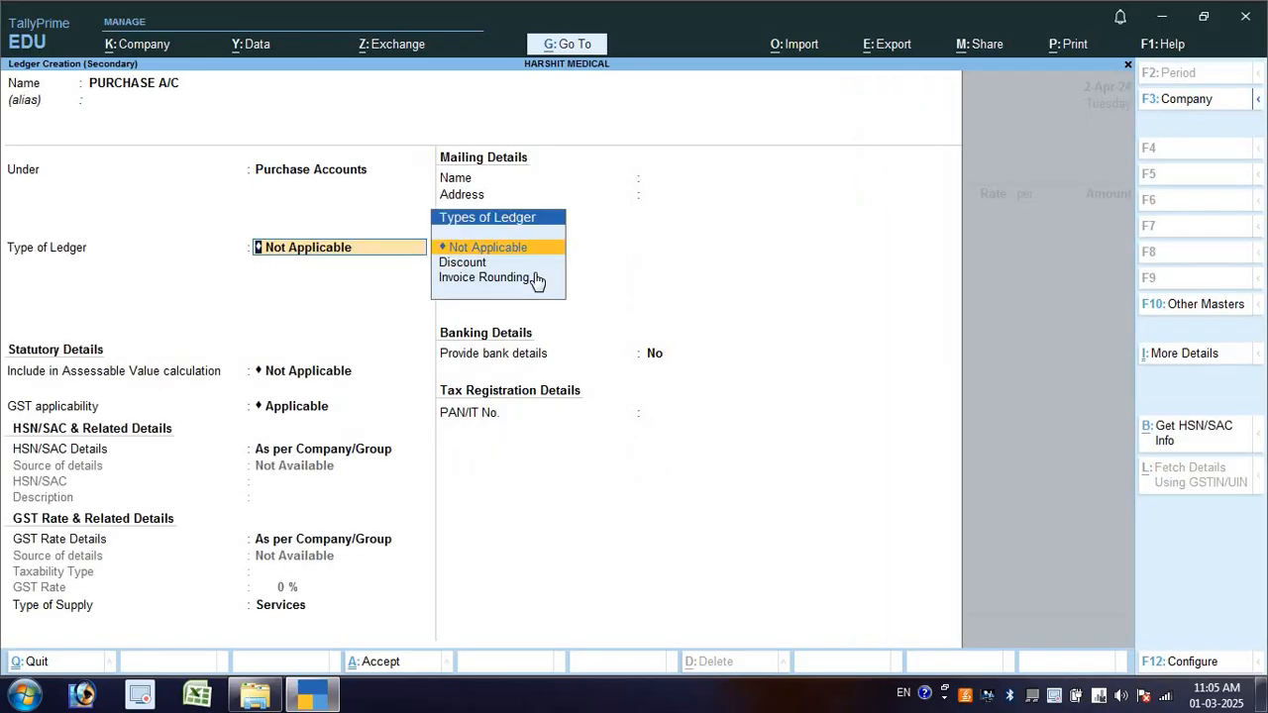
- Keep the ledger type and the inclusion in assessable value calculation as Not Applicable
key(Return)
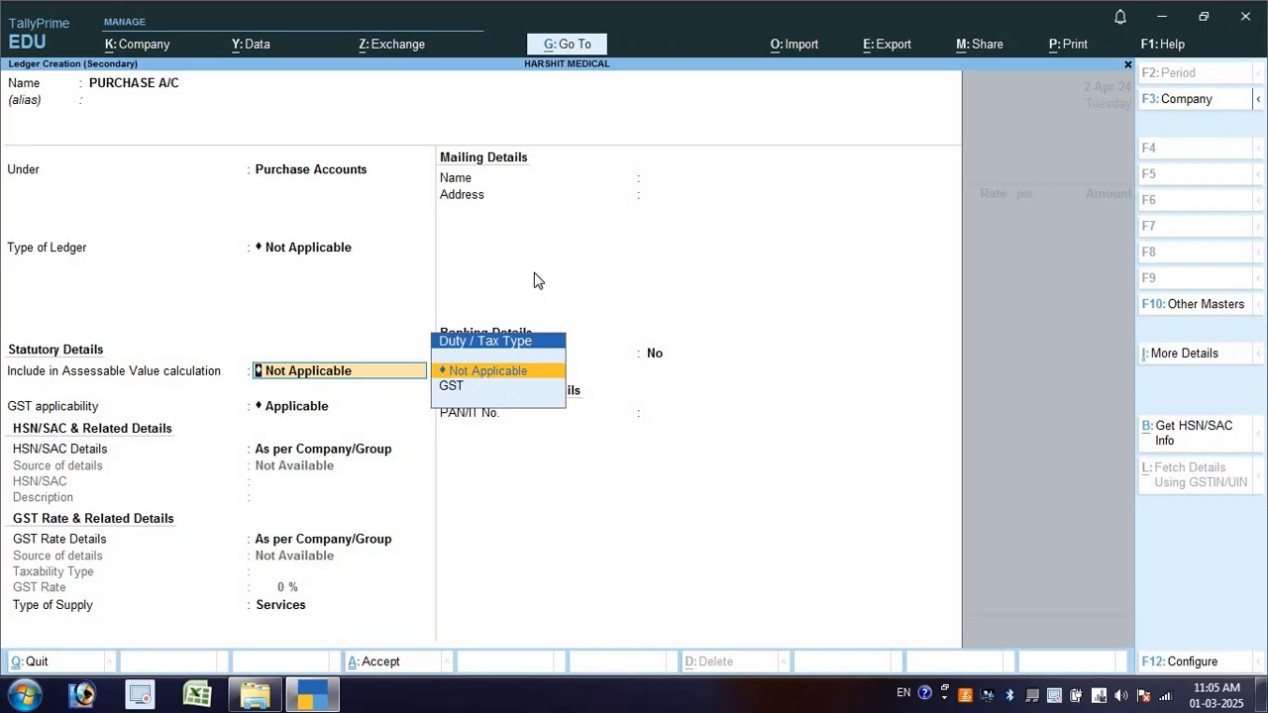
key(Down)
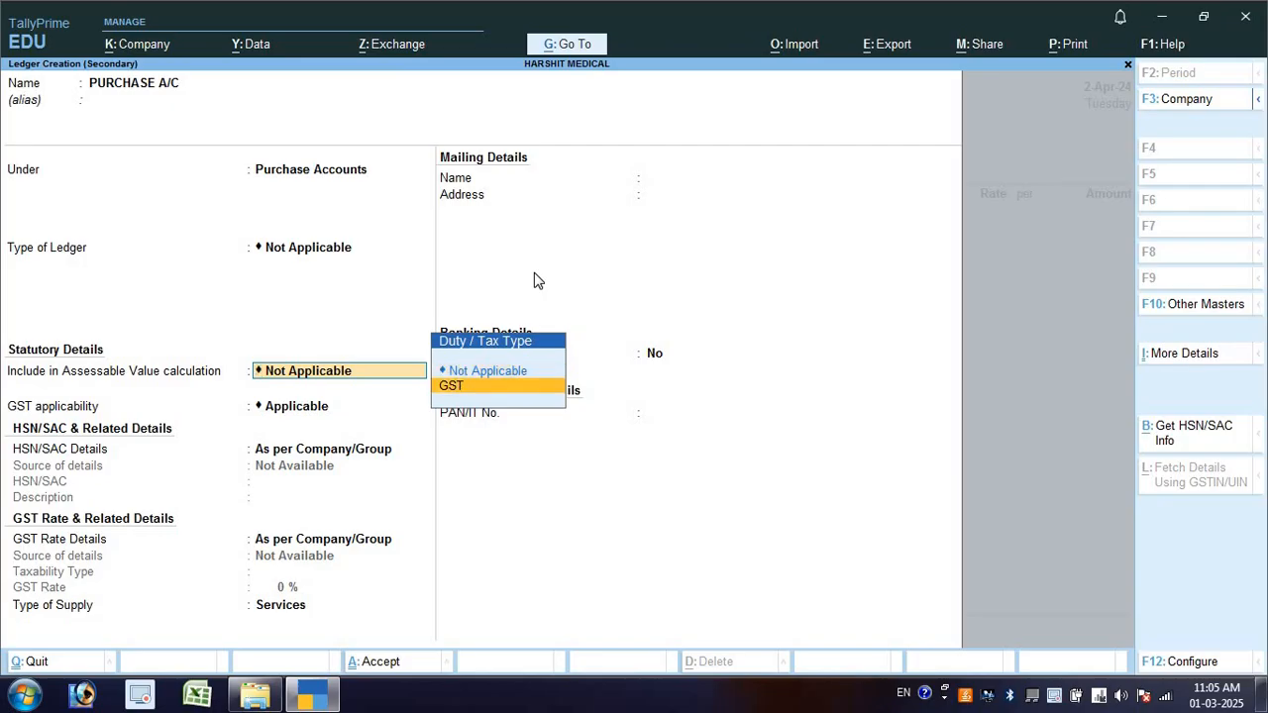
key(Up)
key(Return)
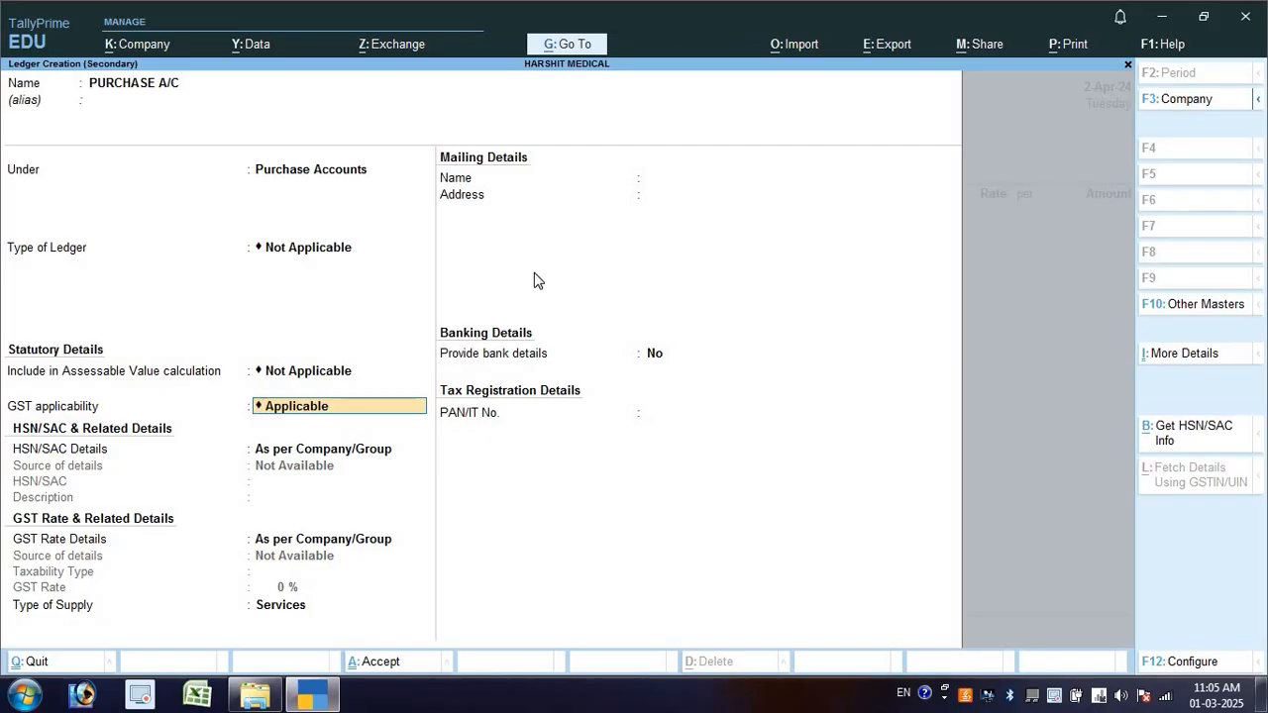
- Include the ledger in the GST assessable value for Goods, with the calculation method Based on Quantity
key(BackSpace)
key(Down)
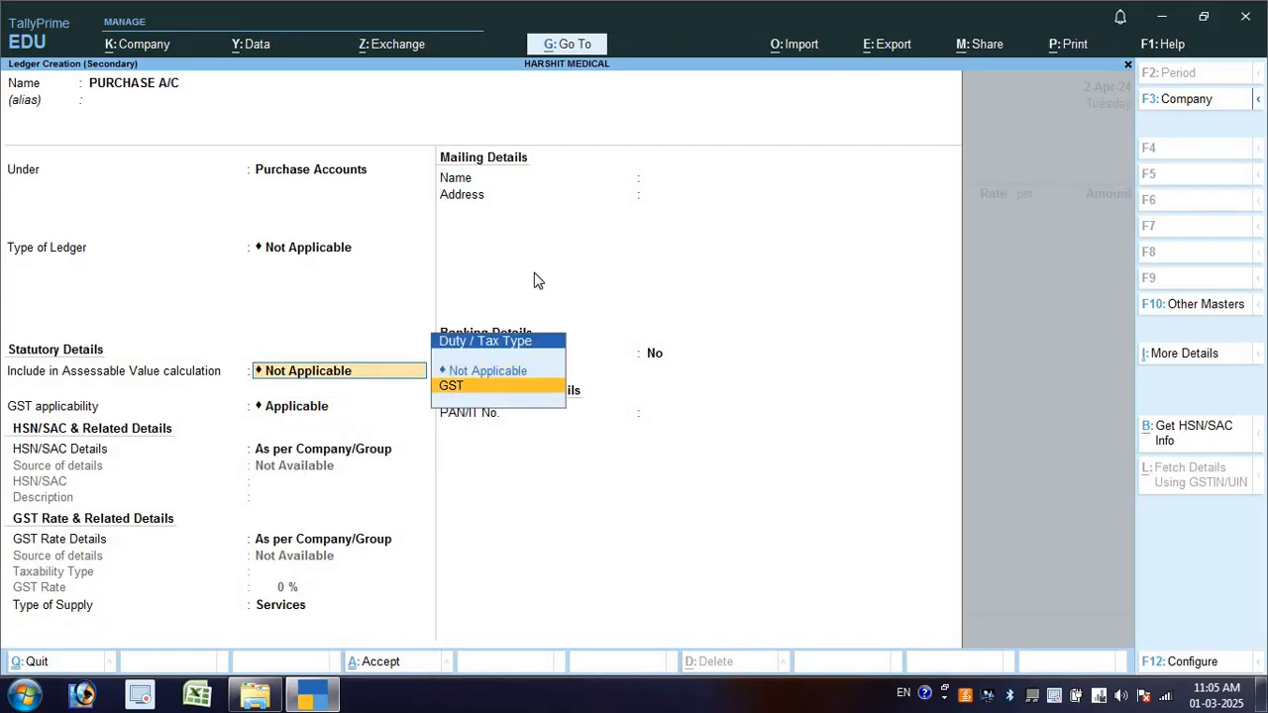
key(Return)
key(Return)
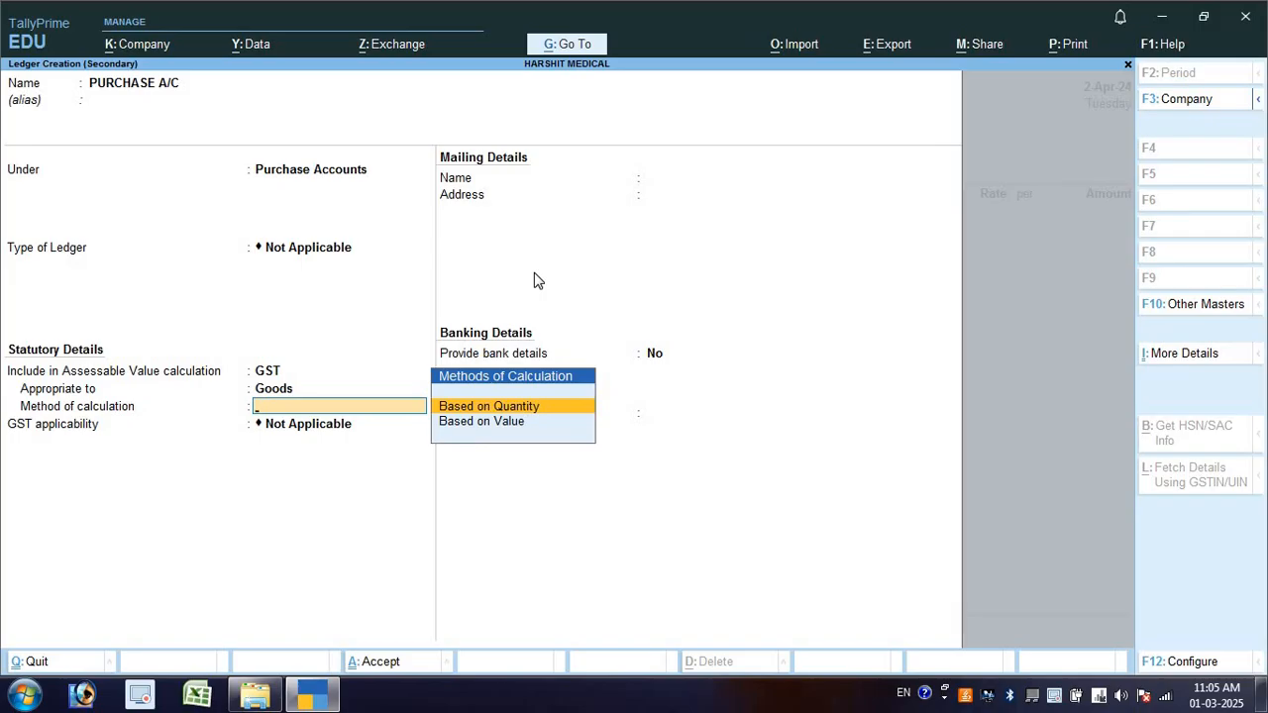
key(Return)
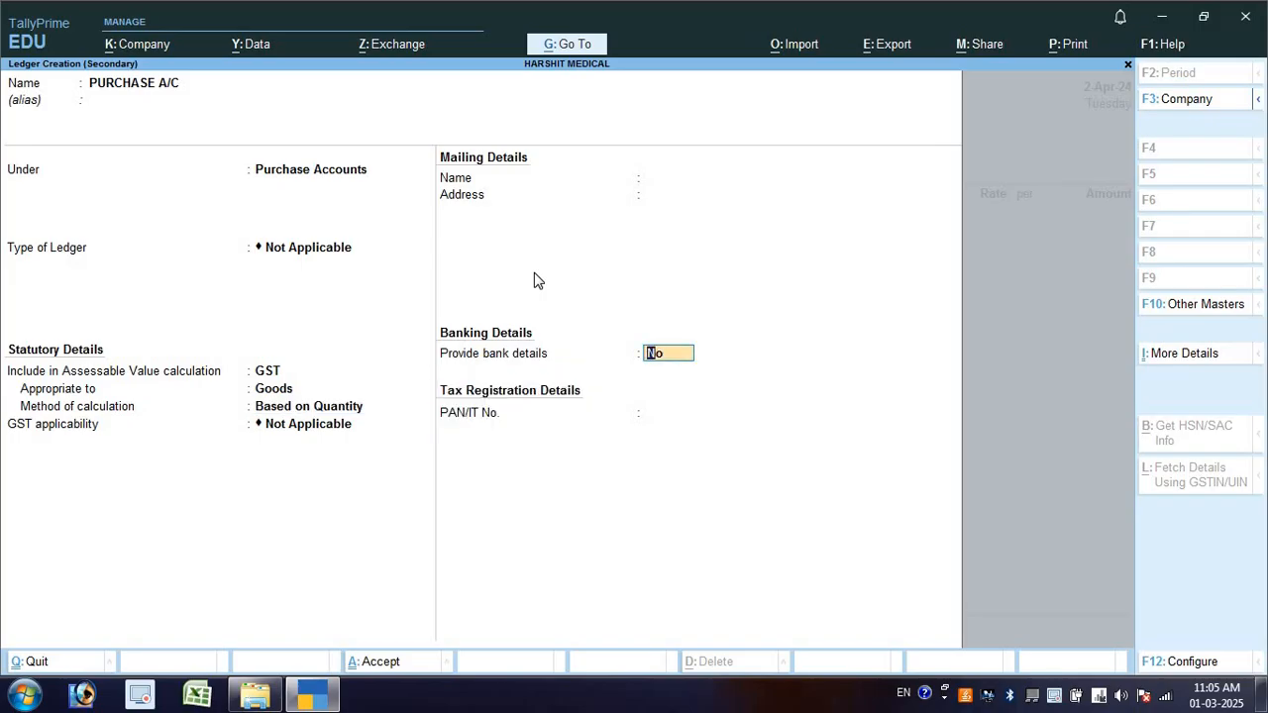
- Change the ledger's assessable value calculation method to Based on Value
key(BackSpace)
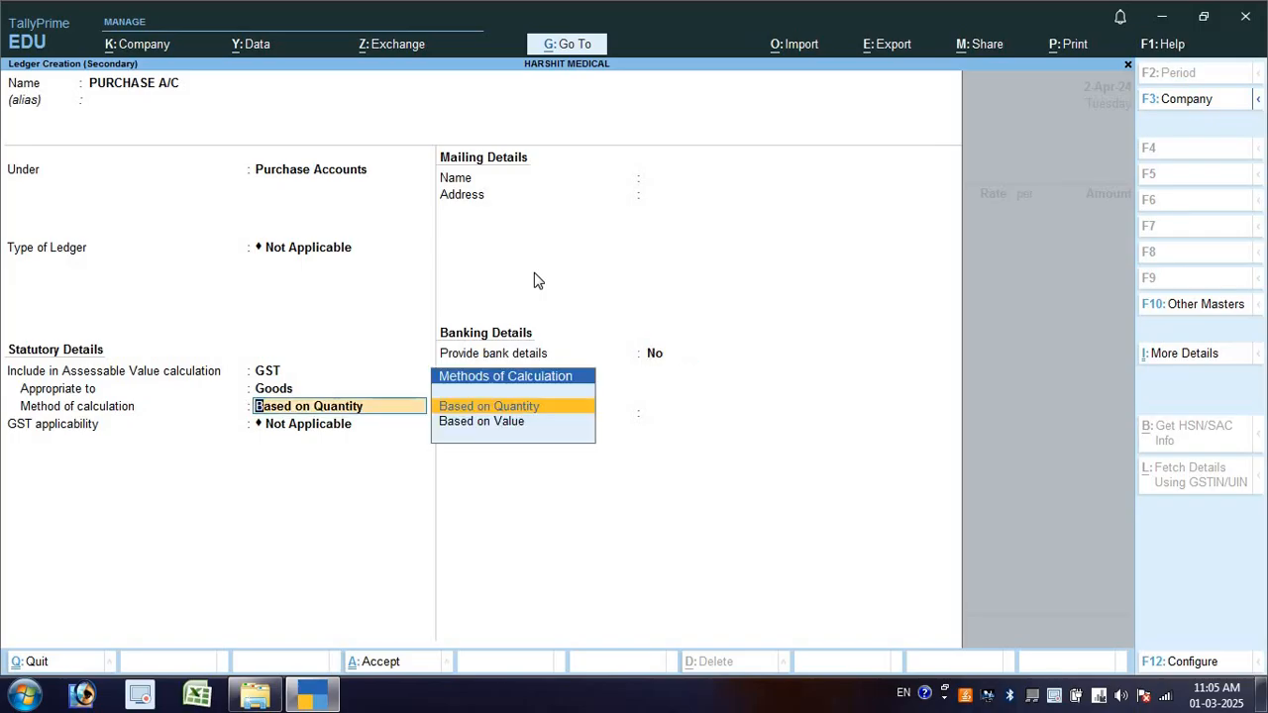
key(Return)
key(BackSpace)
key(Down)
key(Return)
- Set the ledger's inclusion in assessable value calculation back to Not Applicable
key(BackSpace)
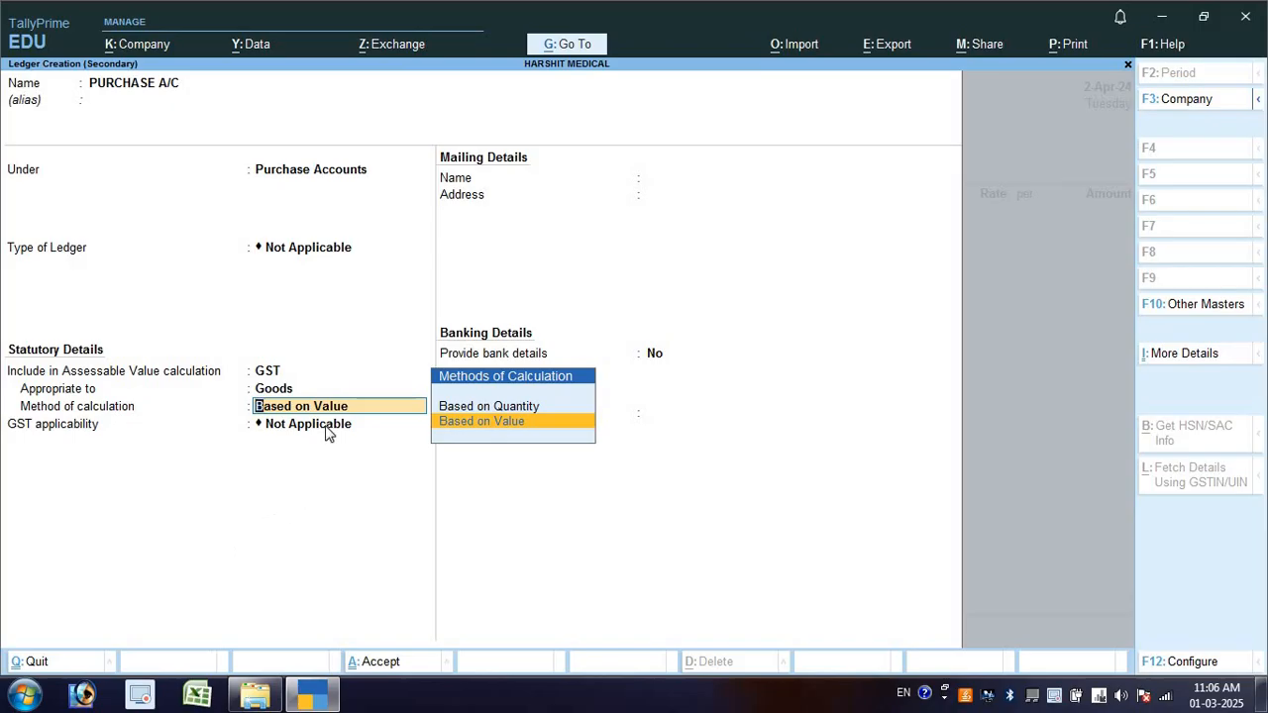
key(BackSpace)
key(BackSpace)
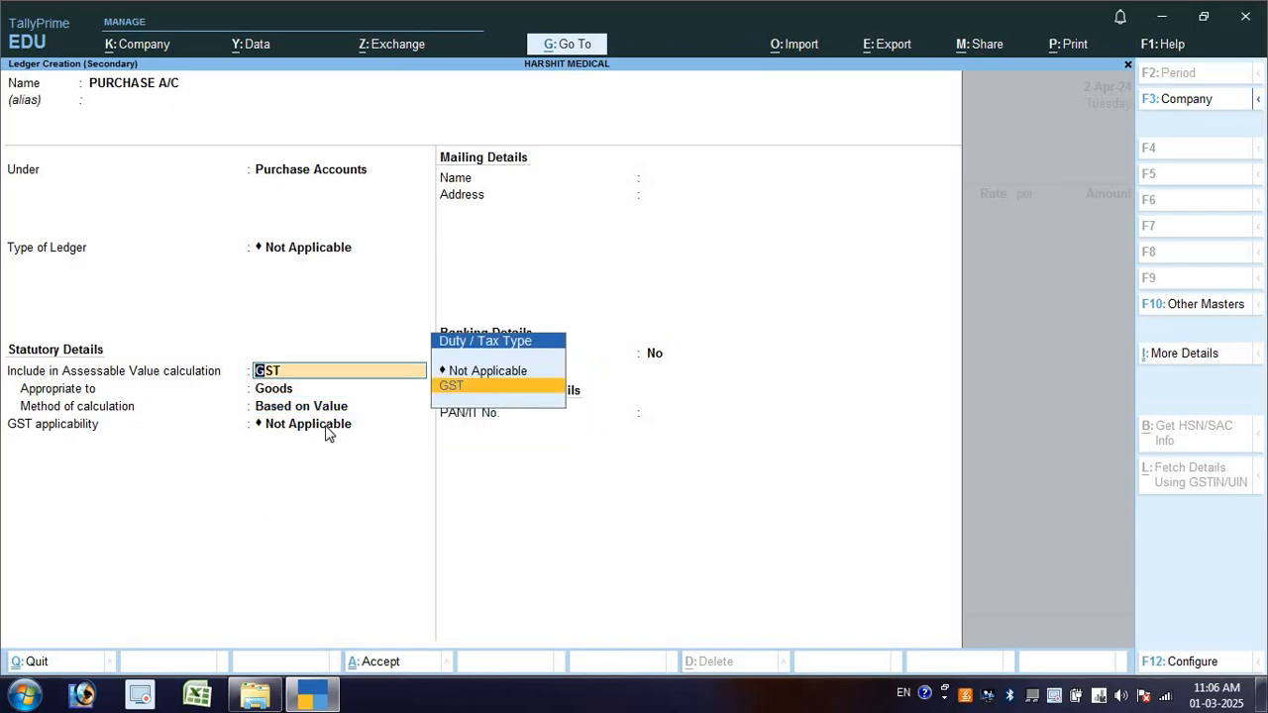
key(Up)
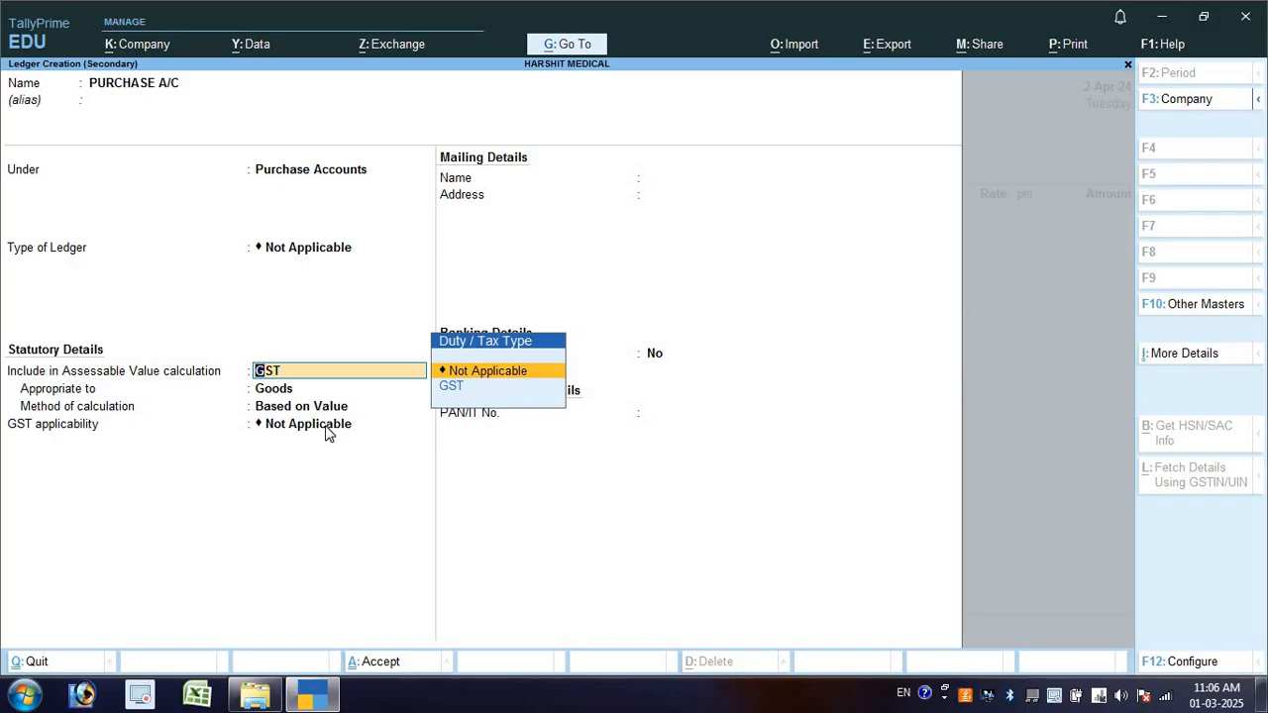
key(Return)
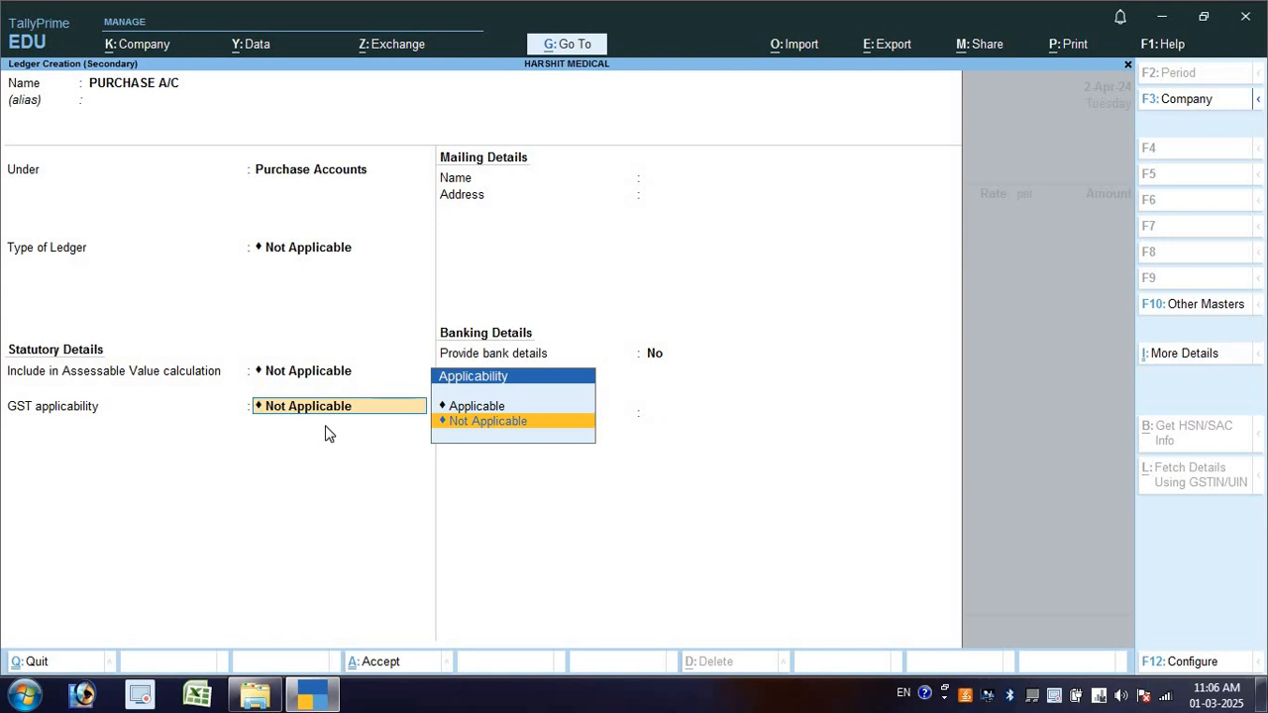
- Keep GST applicability as Not Applicable and bank details as No, leave the PAN blank, and save the purchase ledger
key(Return)
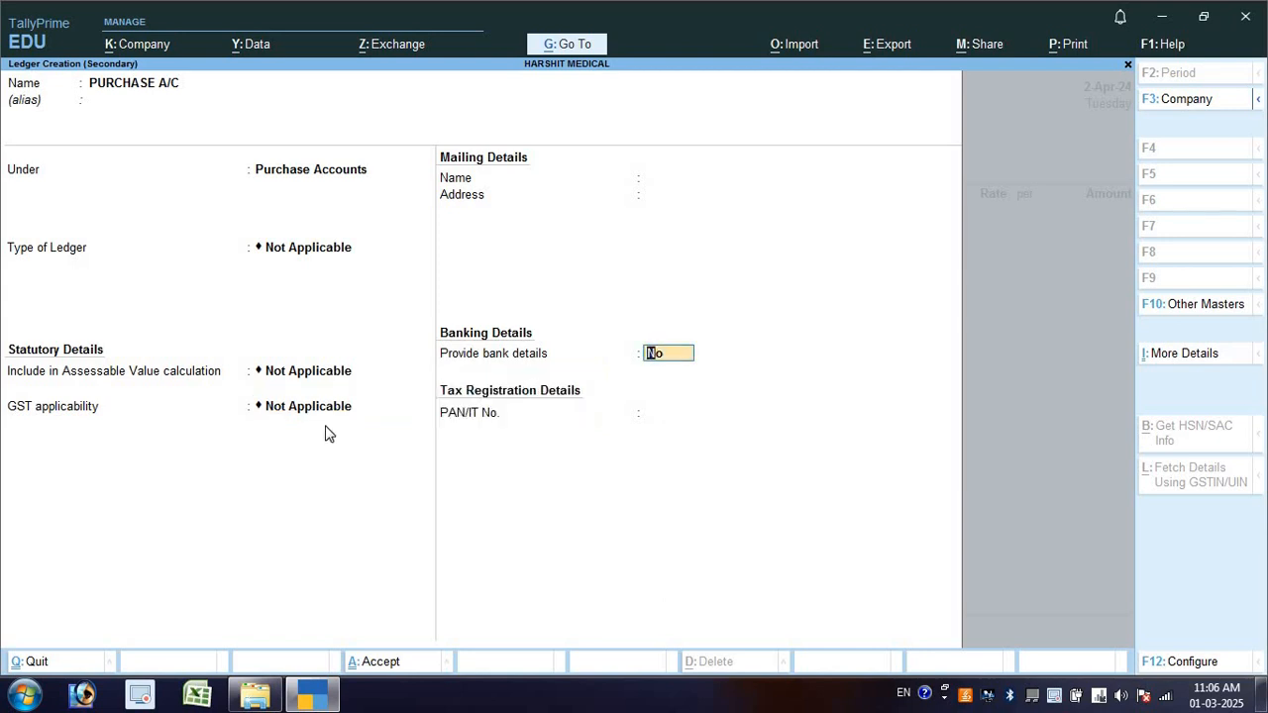
key(Return)
key(Return)
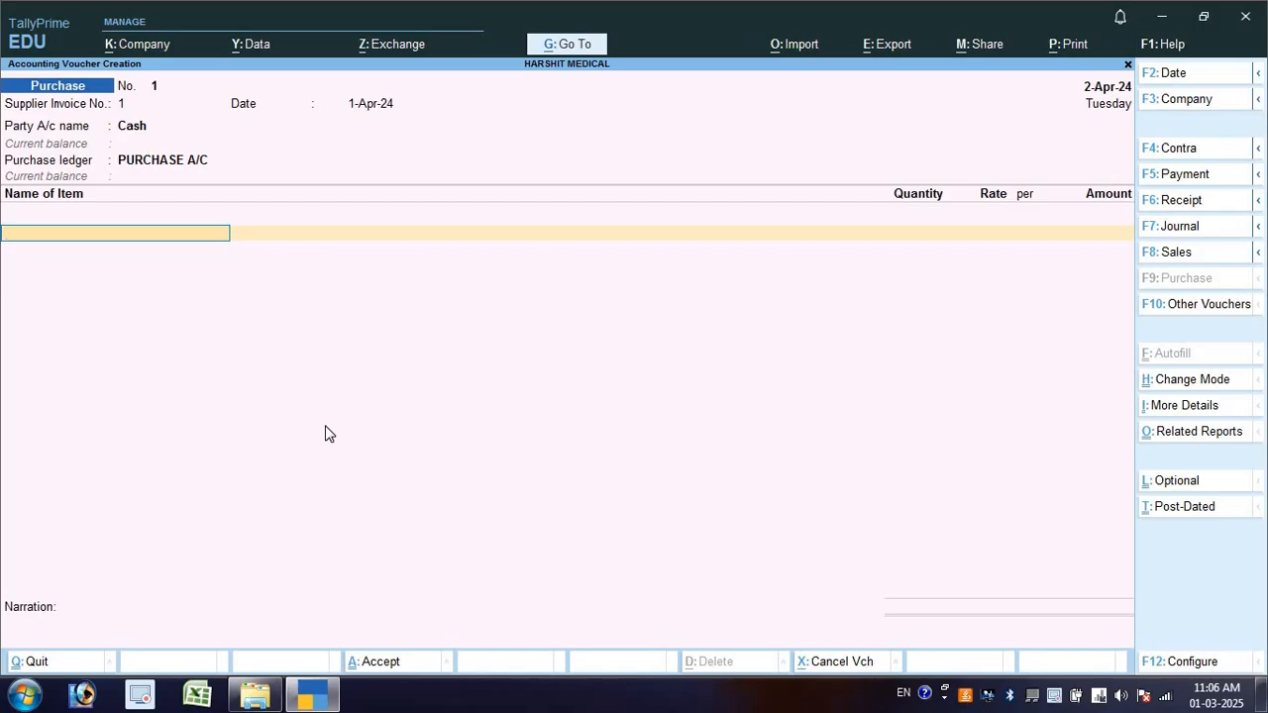
- Start a new stock item named DETTOL from the purchase voucher, leaving its alias blank
key(ctrl)
key(alt+c)
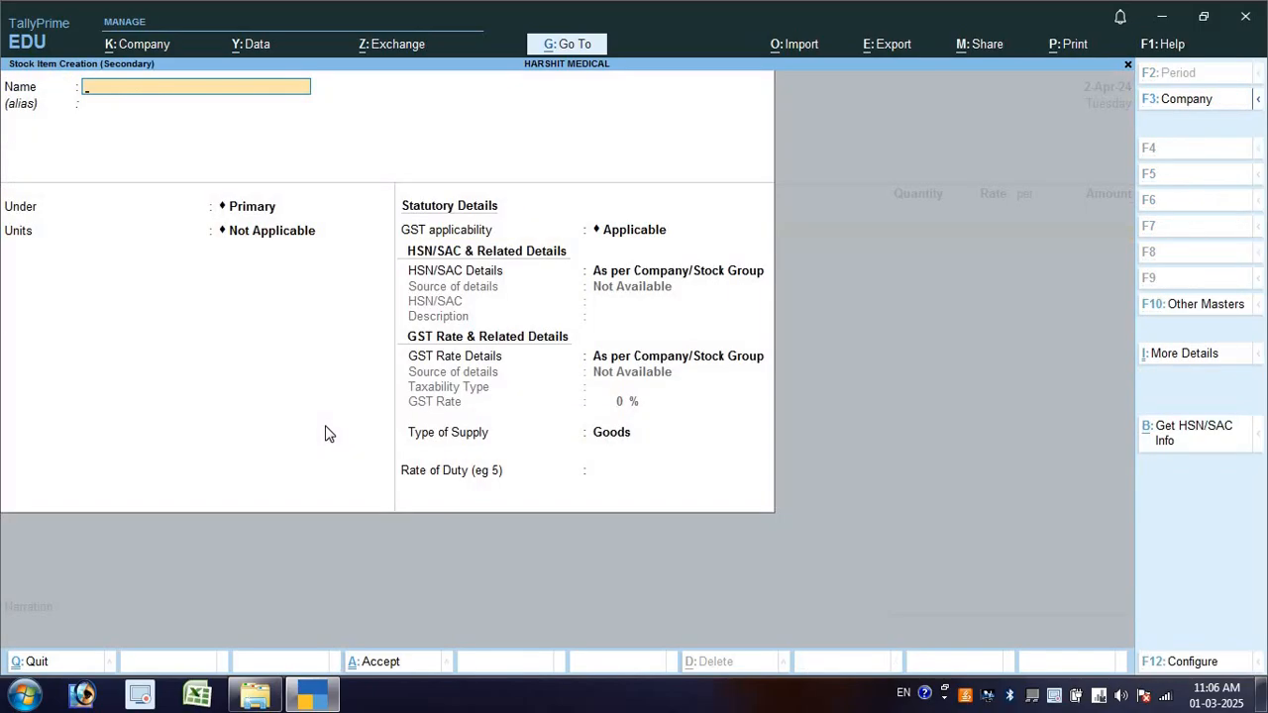
text(DETTOL)
key(Return)
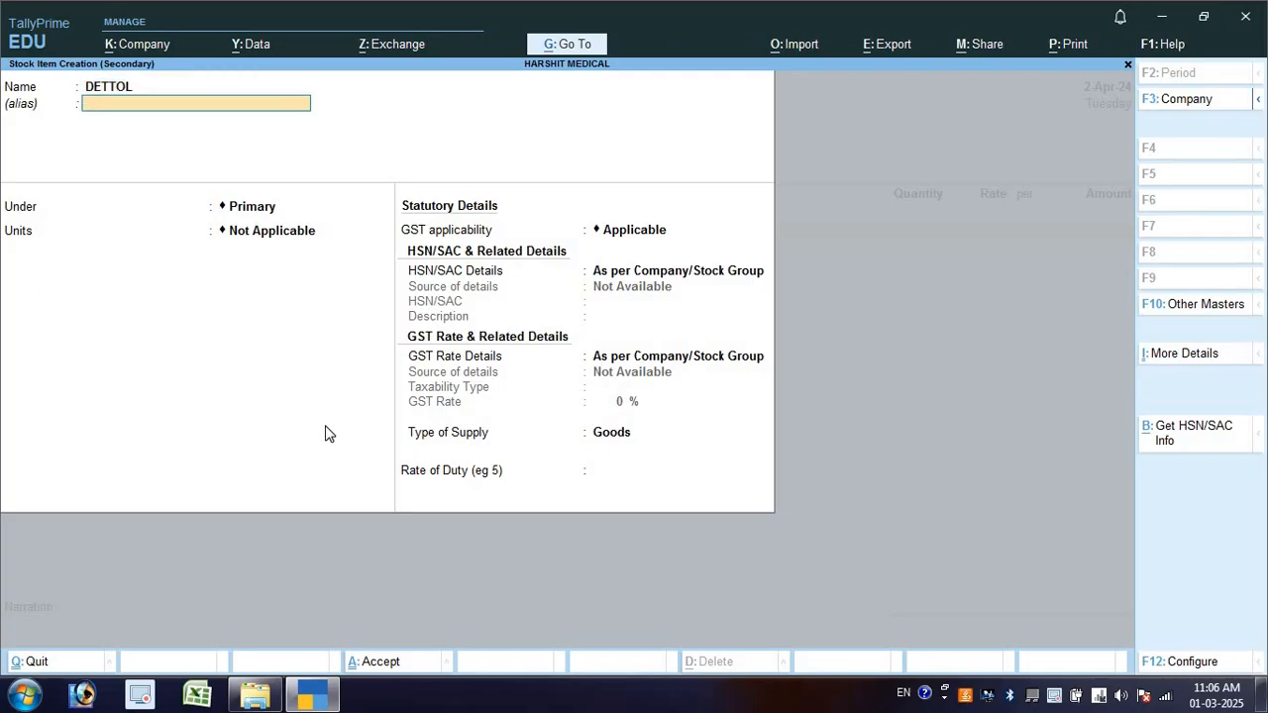
key(Return)
- Start a new stock group named MEDICINE for the item, under Primary, with item quantities not added
key(Up)
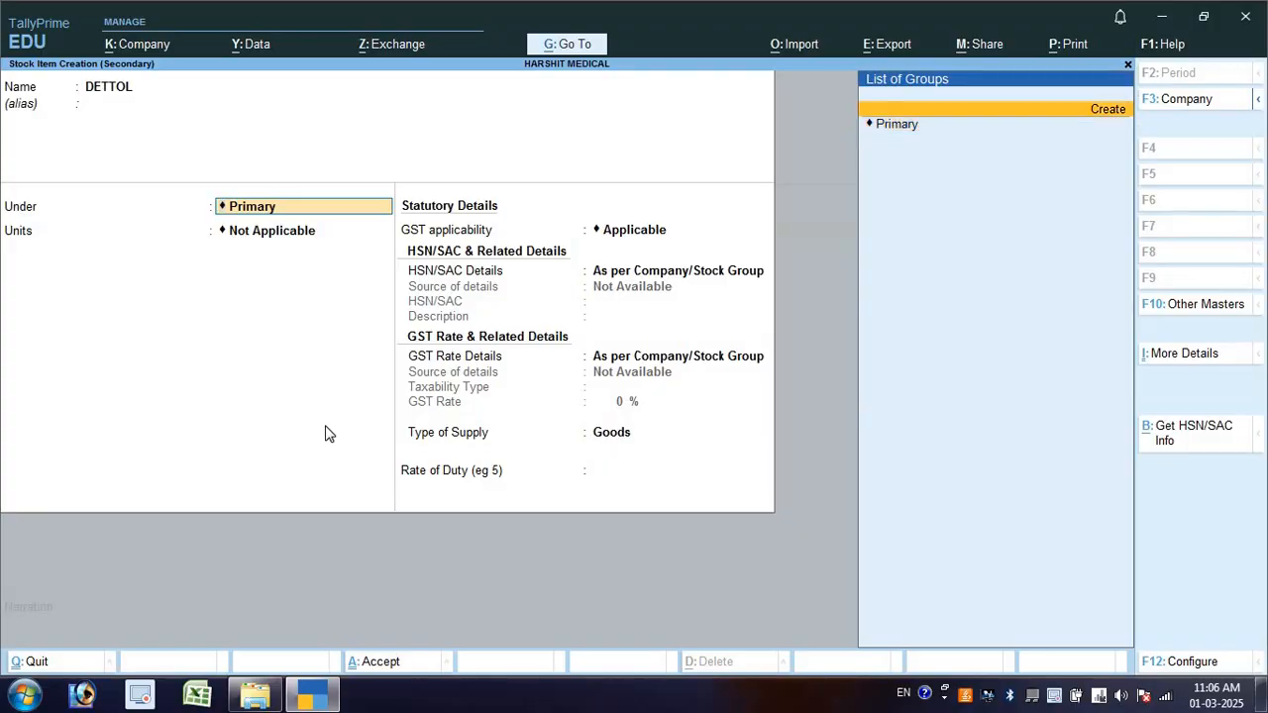
key(Return)
text(MED)
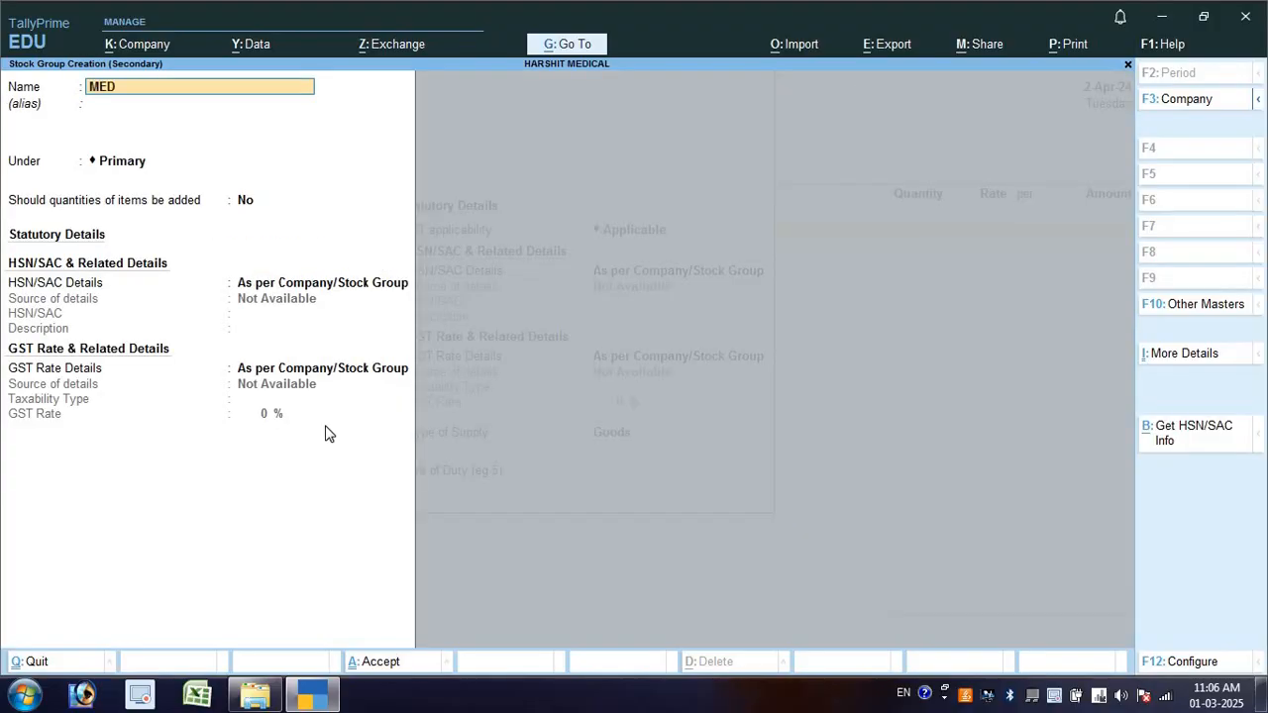
text(ICINE)
key(Return)
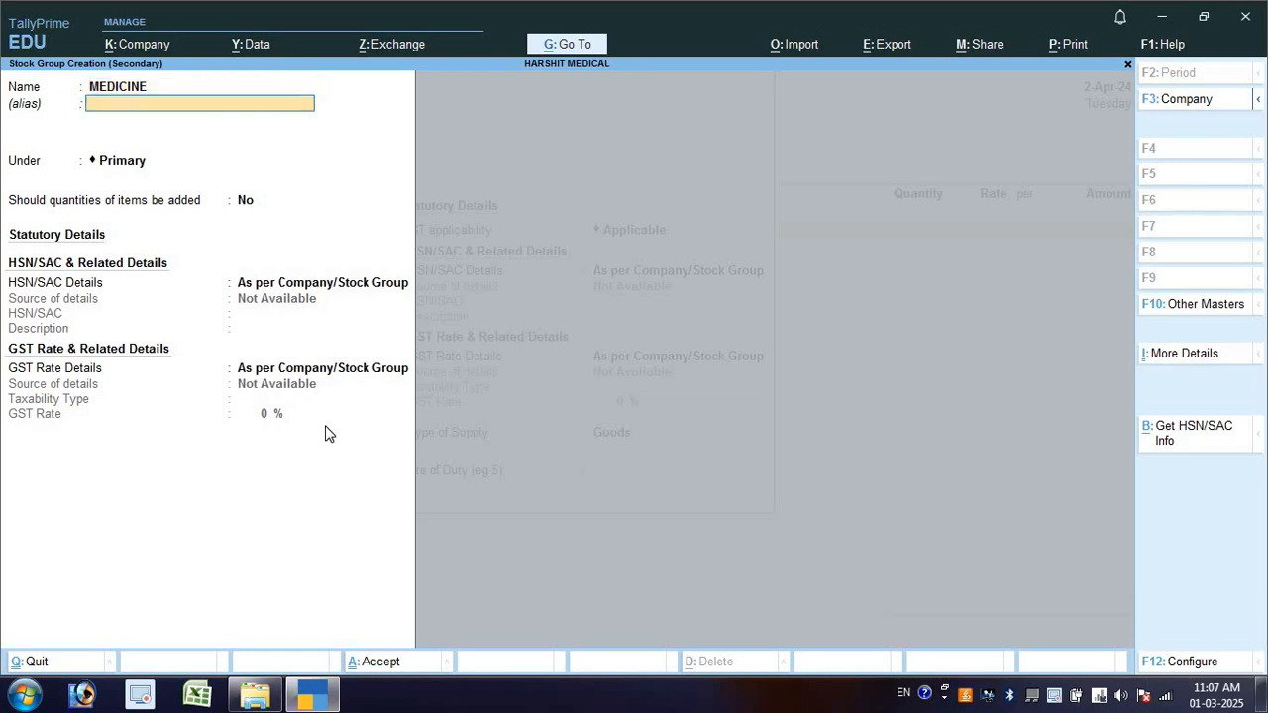
key(Return)
key(Return)
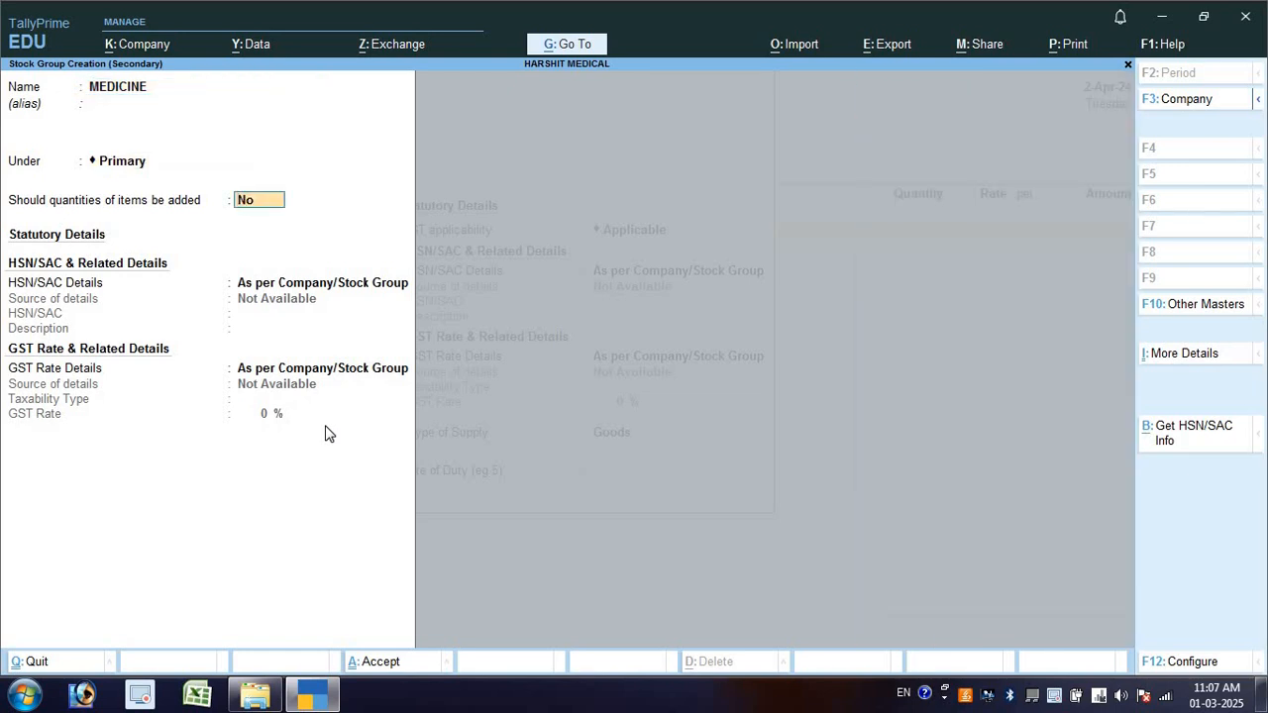
key(Return)
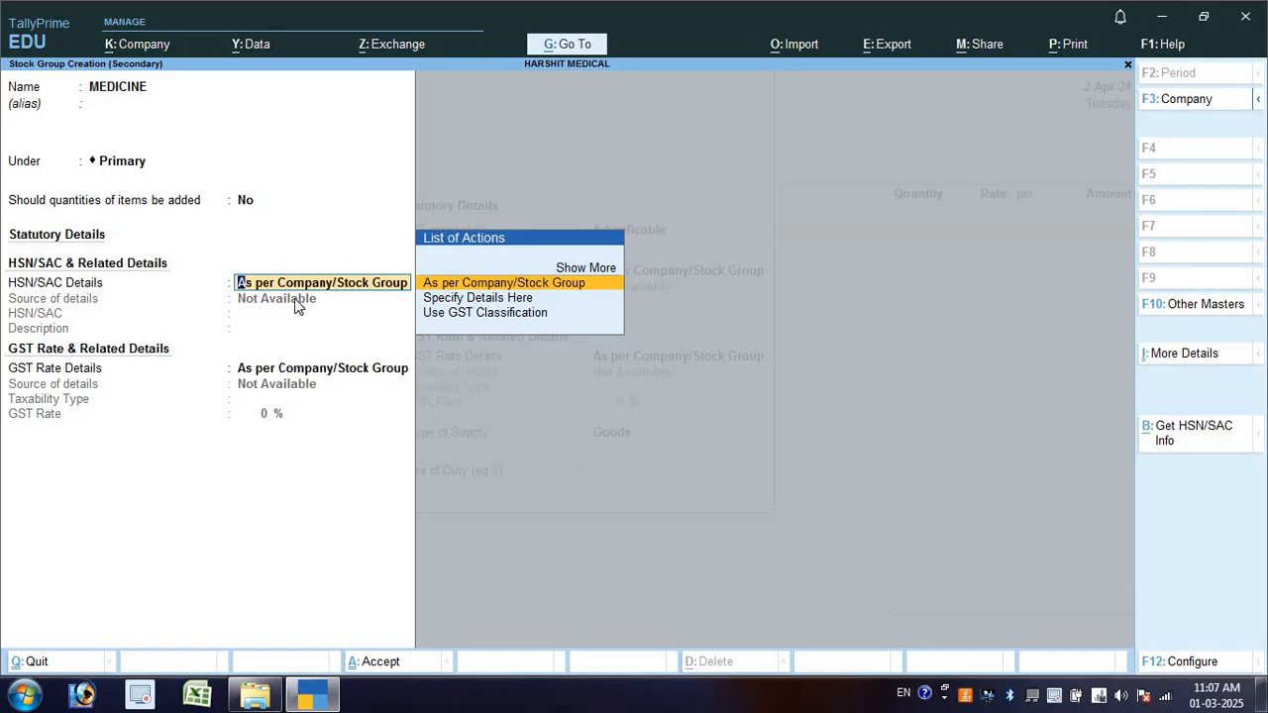
- Rename the new stock group as 12%, keeping it under Primary with item quantities not added
key(BackSpace)
key(BackSpace)
key(BackSpace)
key(BackSpace)
text(1)
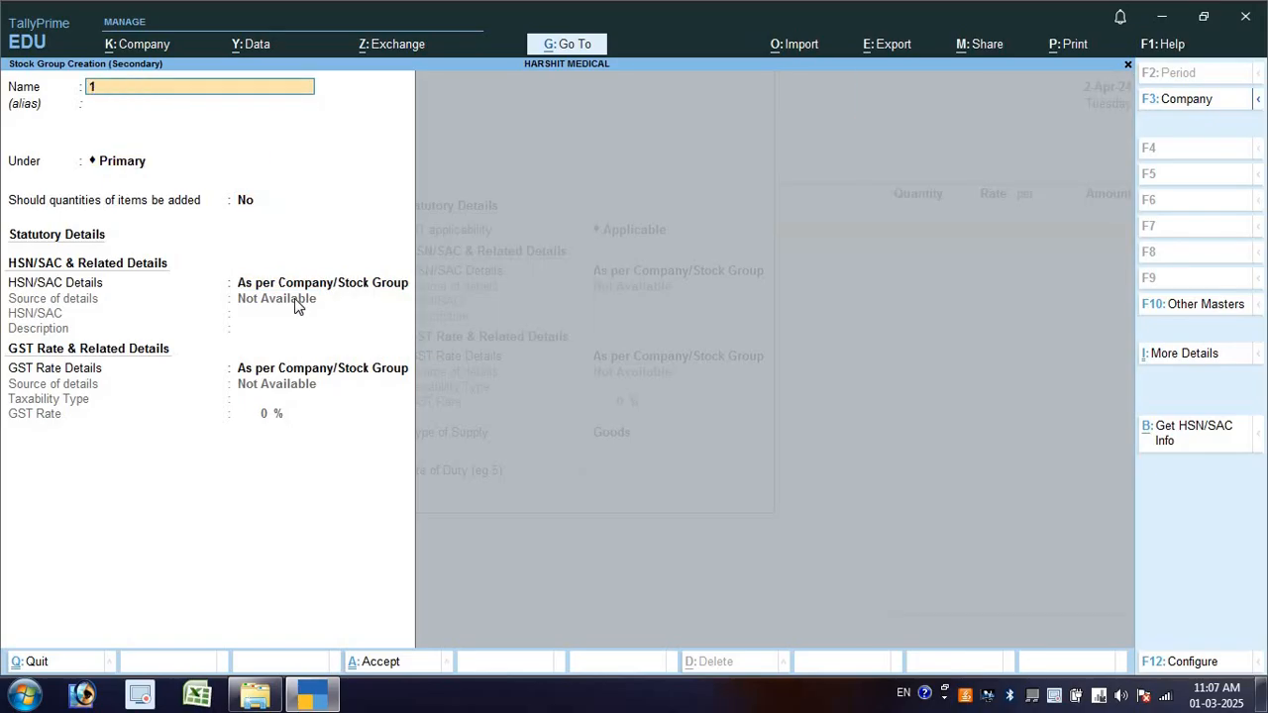
text(2%)
key(Return)
key(Return)
key(Return)
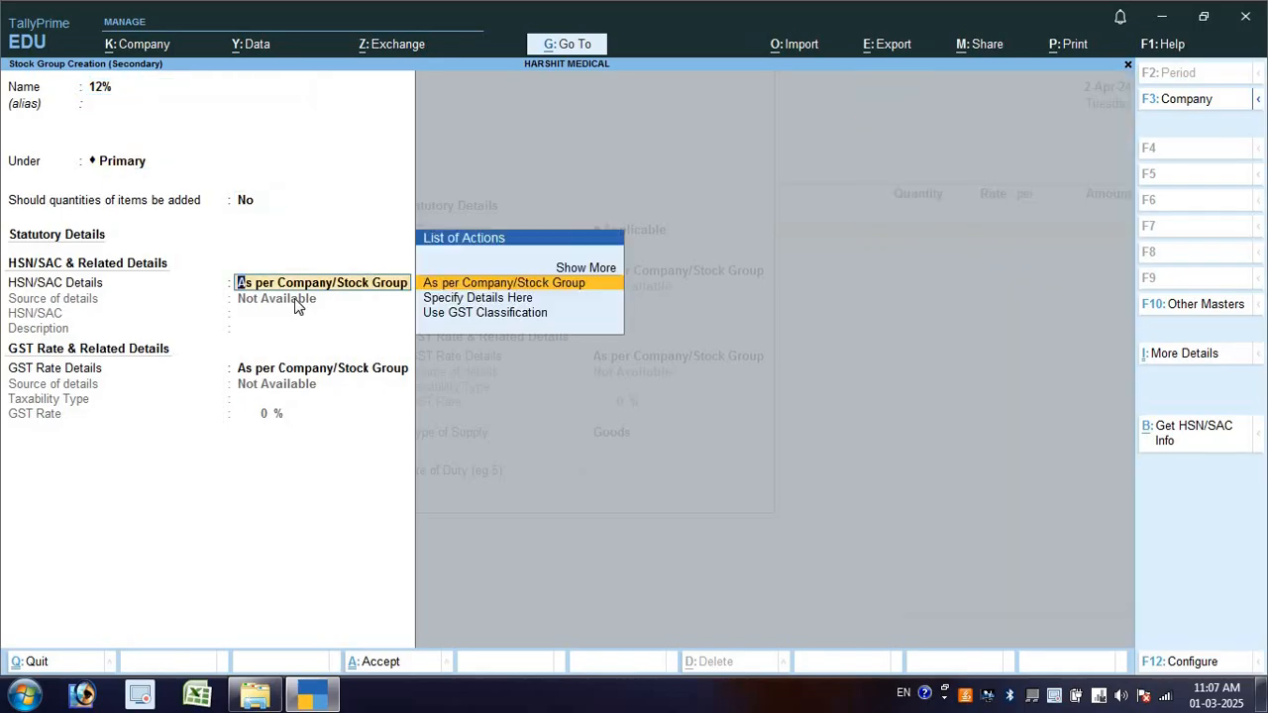
- Specify the 12% group's HSN/SAC details directly with code 4585455 and a blank description
key(Down)
key(Return)
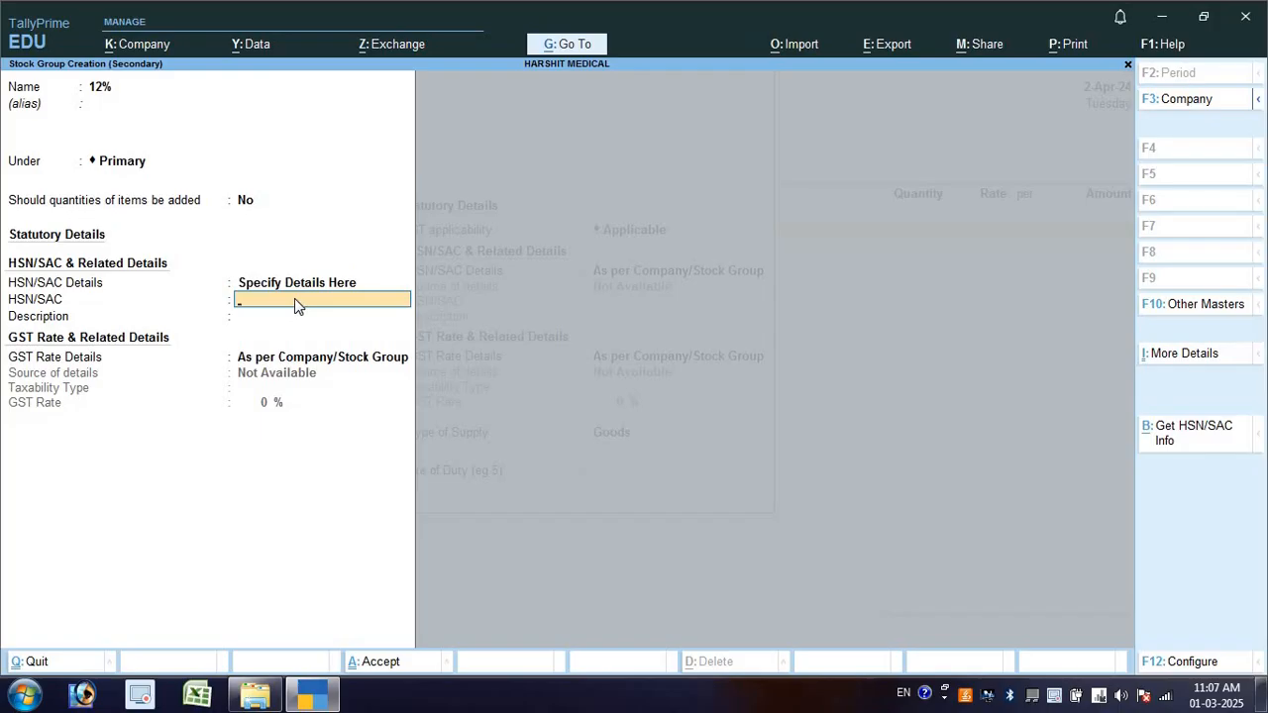
text(4585455)
key(Return)
key(Return)
- Specify the 12% group's GST rate details directly as Taxable at 12% and save the group
key(Down)
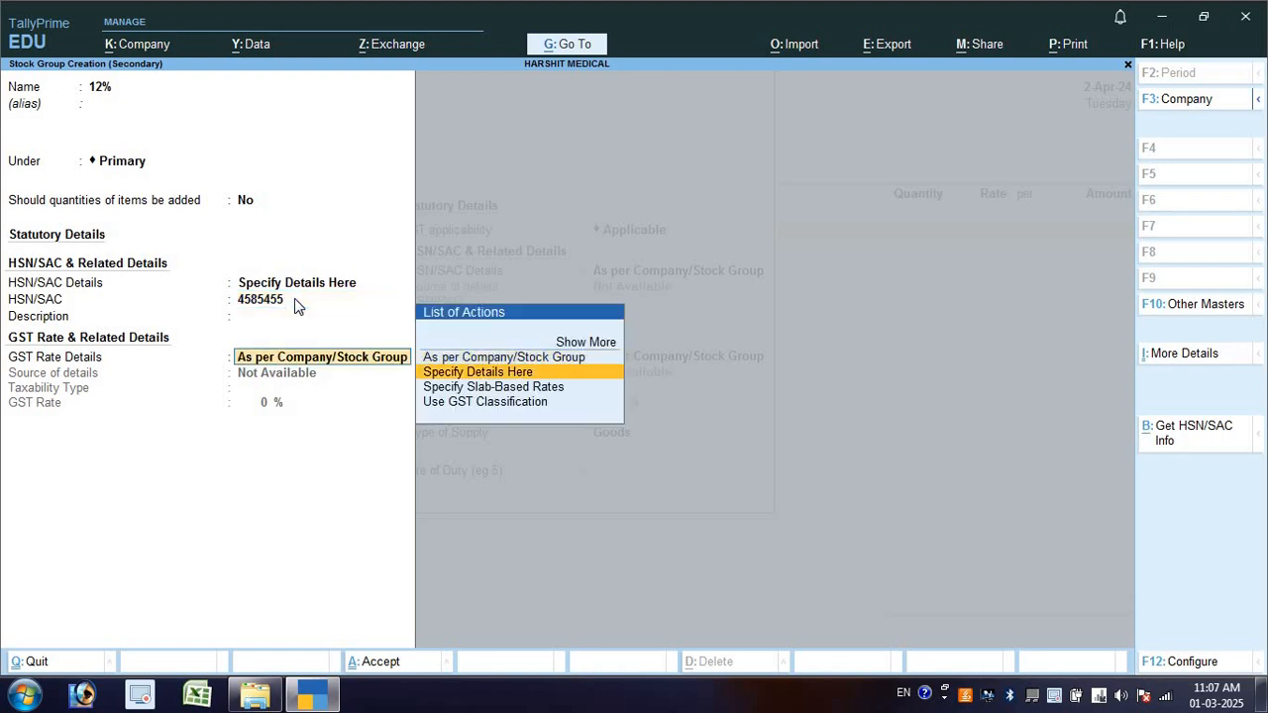
key(Return)
key(Return)
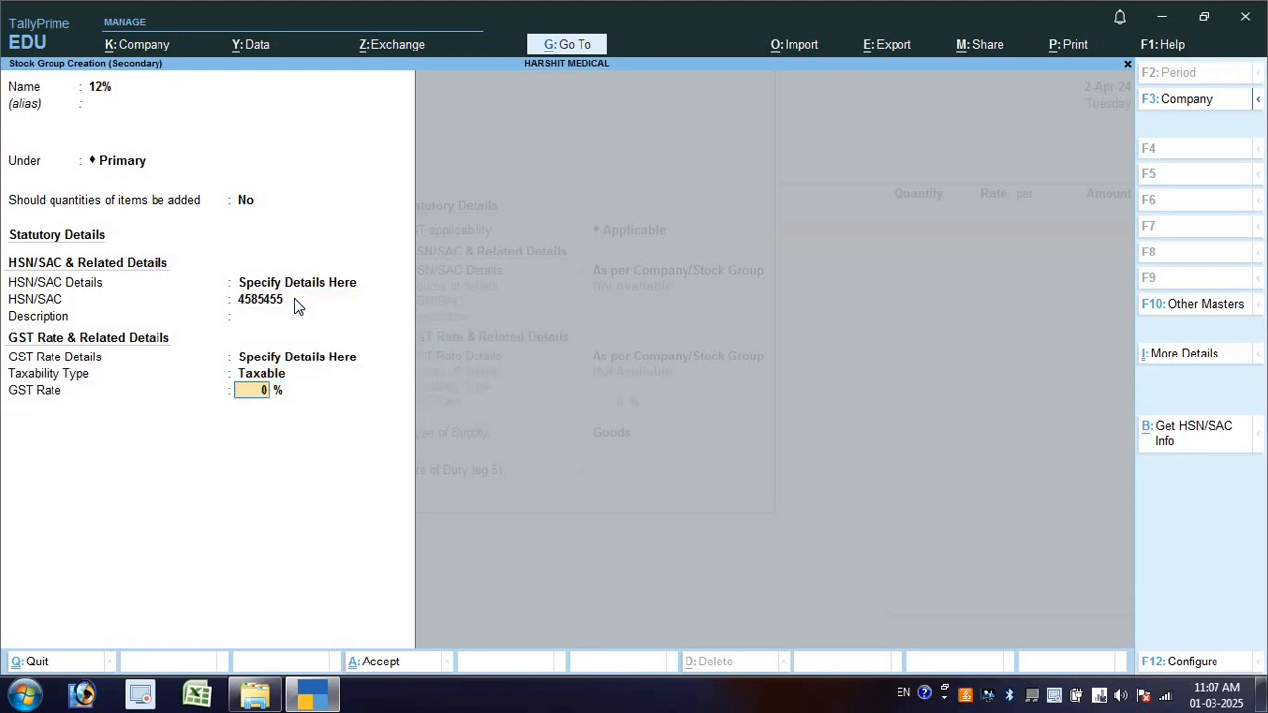
text(12)
key(Return)
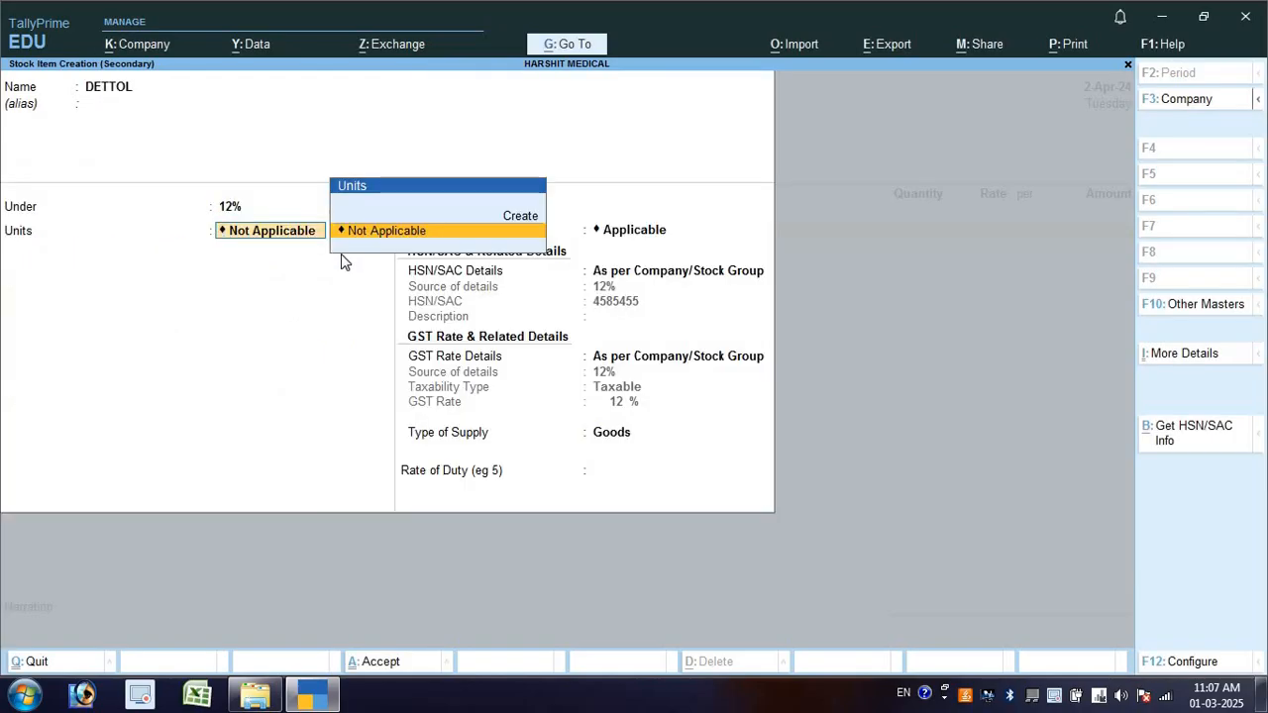
- Create a stock group MEDICINE under Primary with default statutory details and assign DETTOL to it in place of the 12% group
click(228, 207)
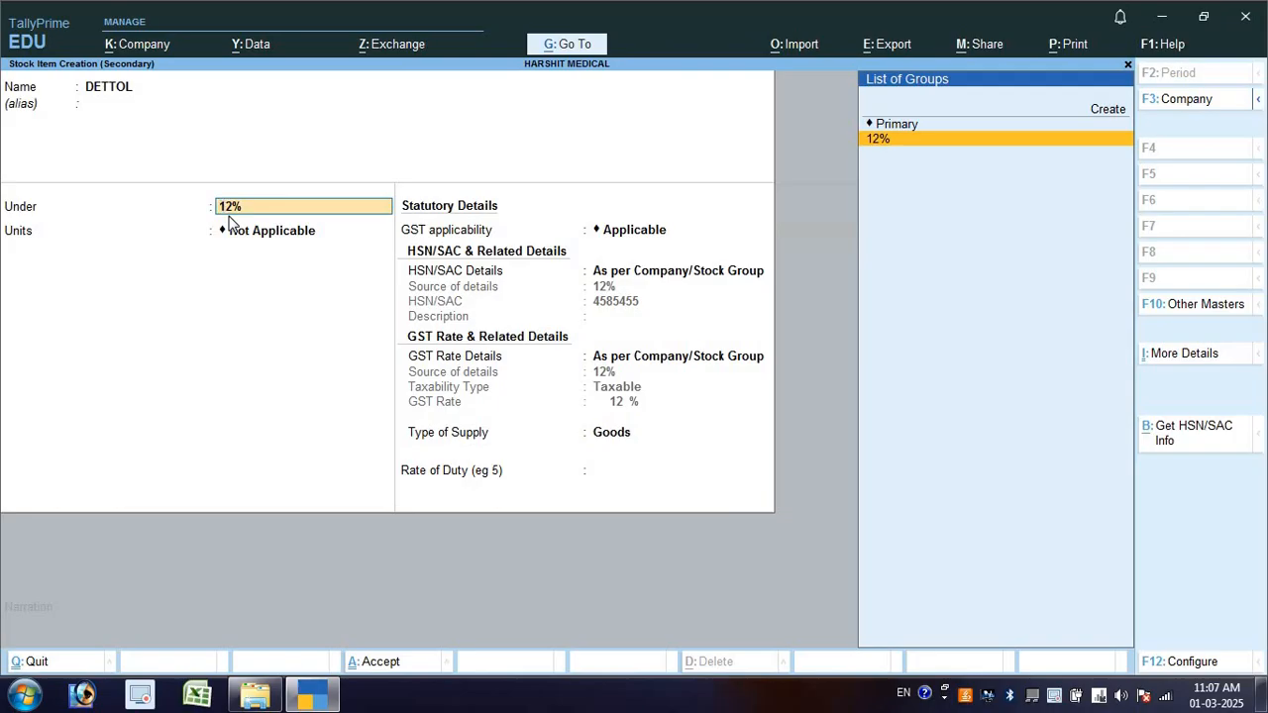
key(Up)
key(Up)
key(Return)
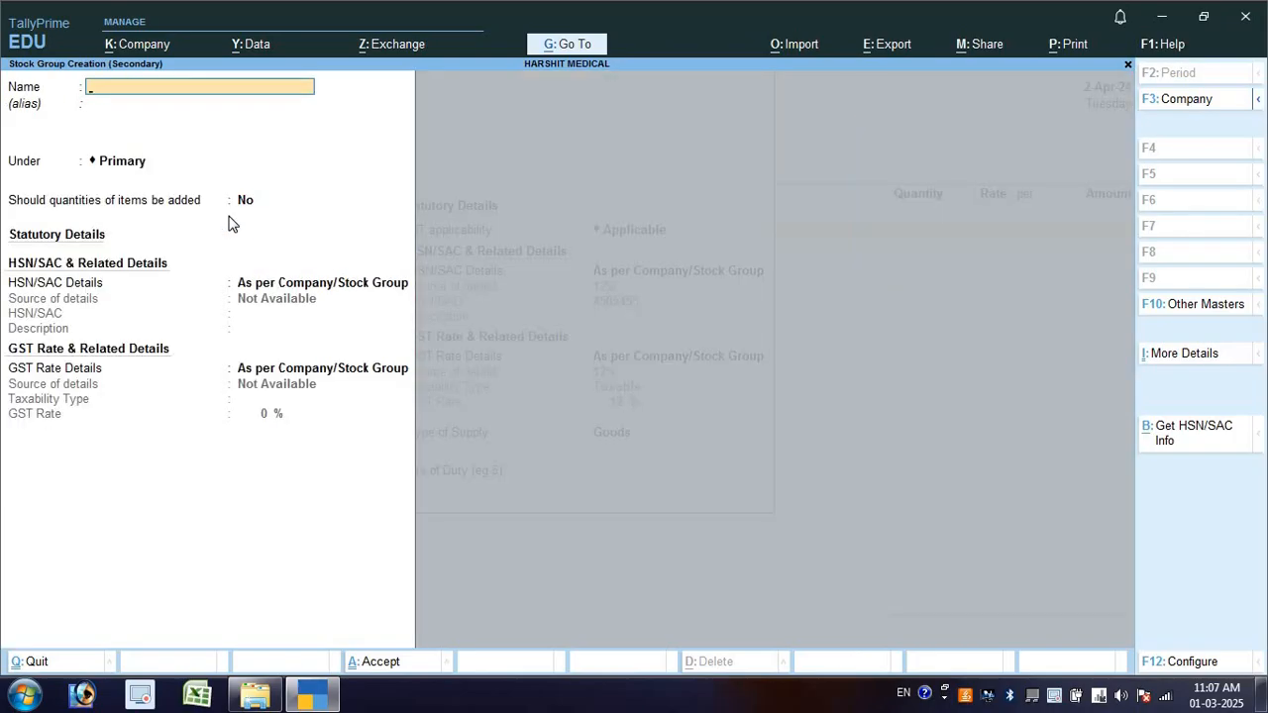
text(MEDICINE)
key(Return)
key(Return)
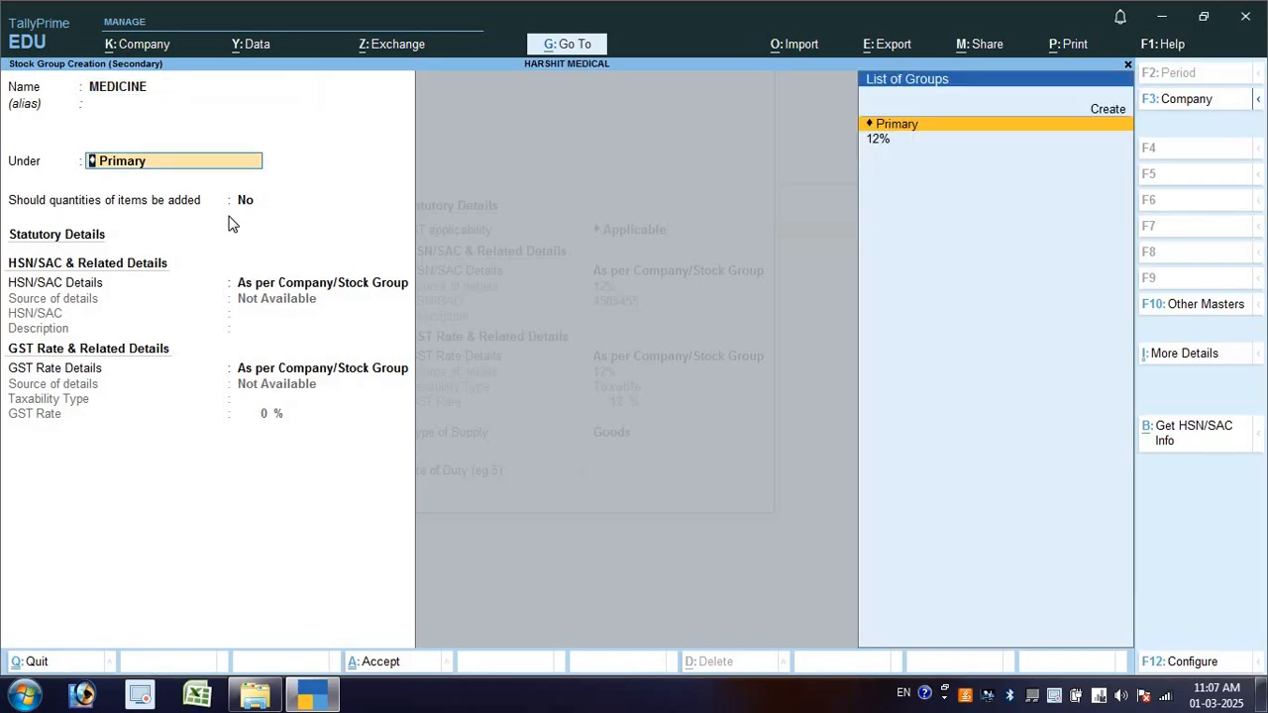
key(Return)
key(Return)
key(Return)
key(Return)
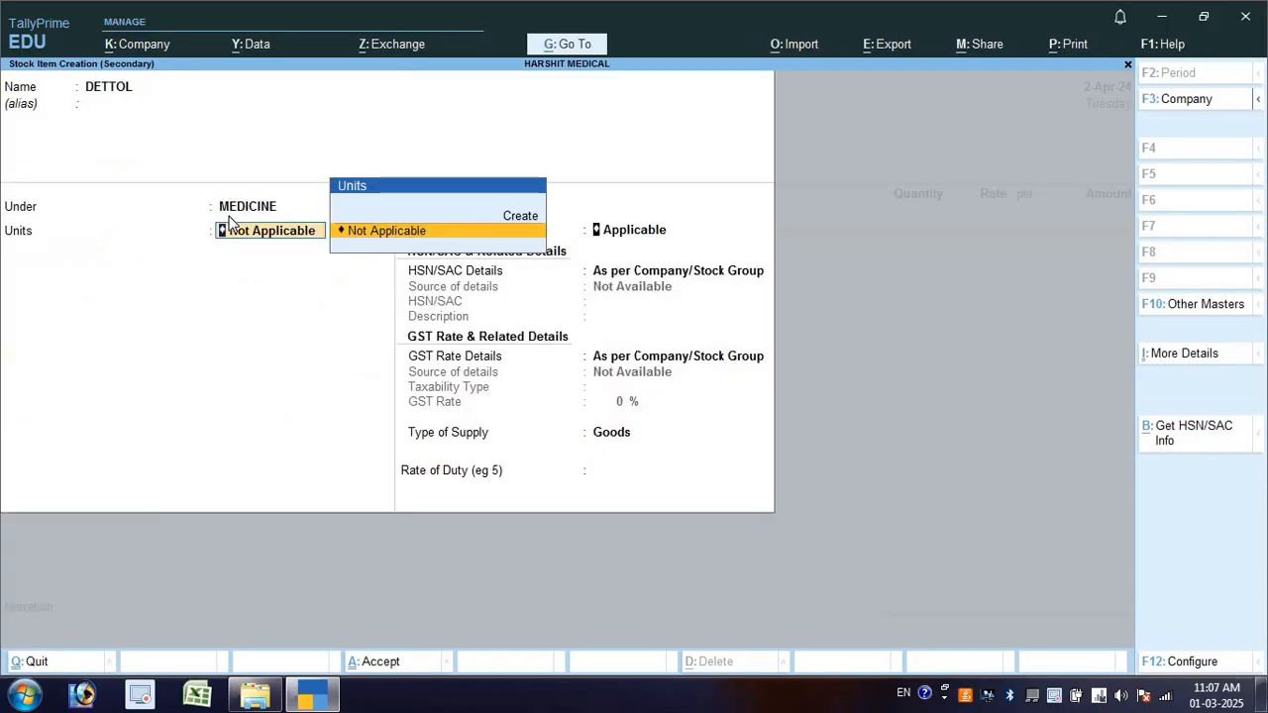
- Start a new simple unit for DETTOL with symbol PC and formal name PIECE
key(Return)
key(BackSpace)
key(Up)
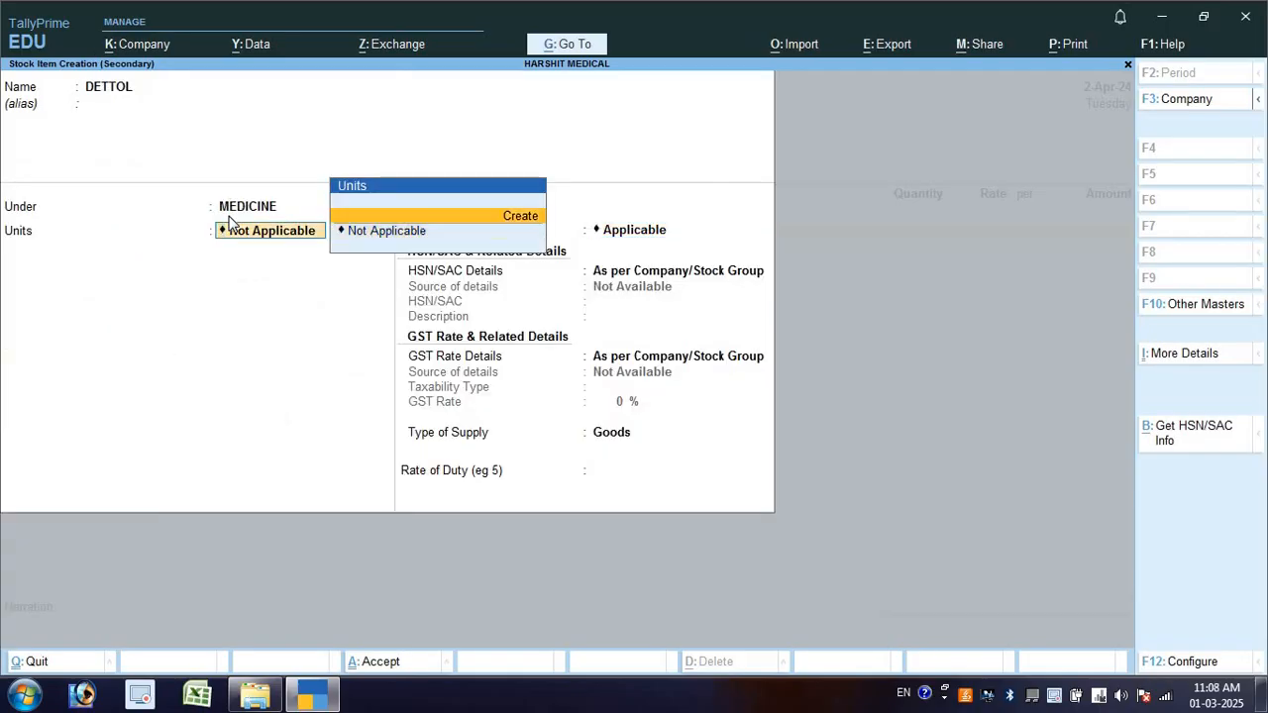
key(Return)
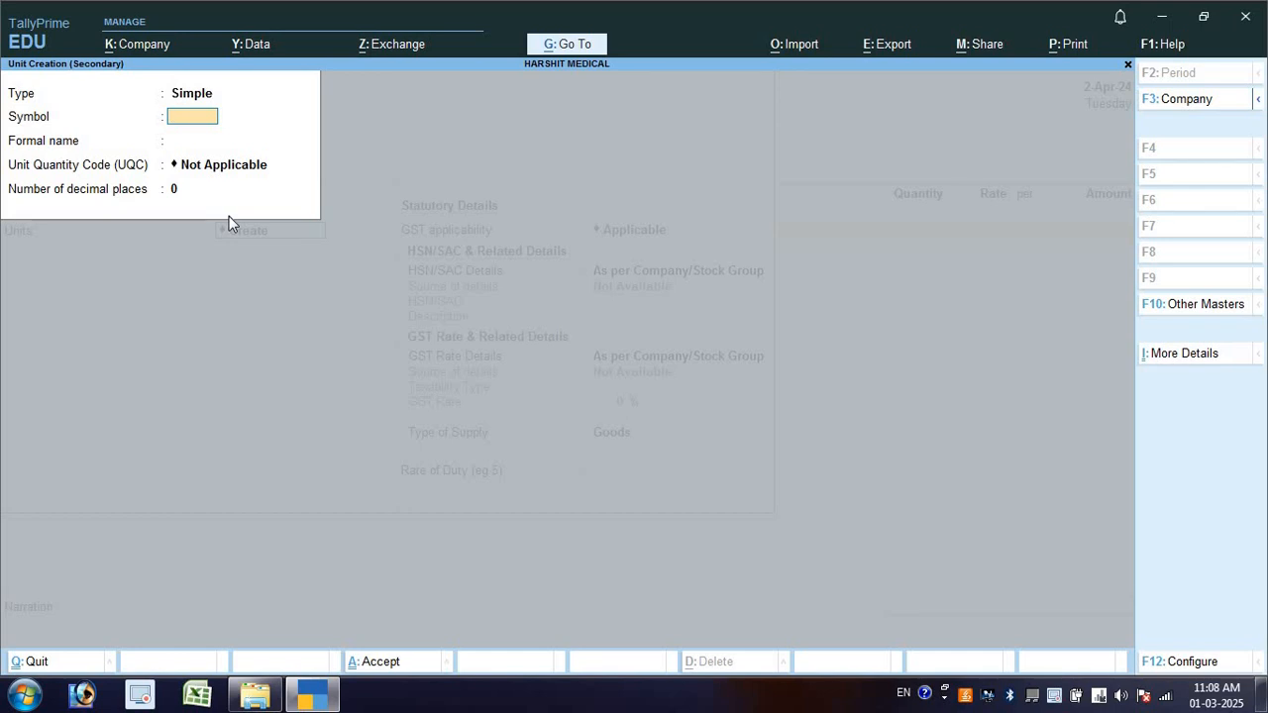
text(PC)
key(Return)
text(PIECE)
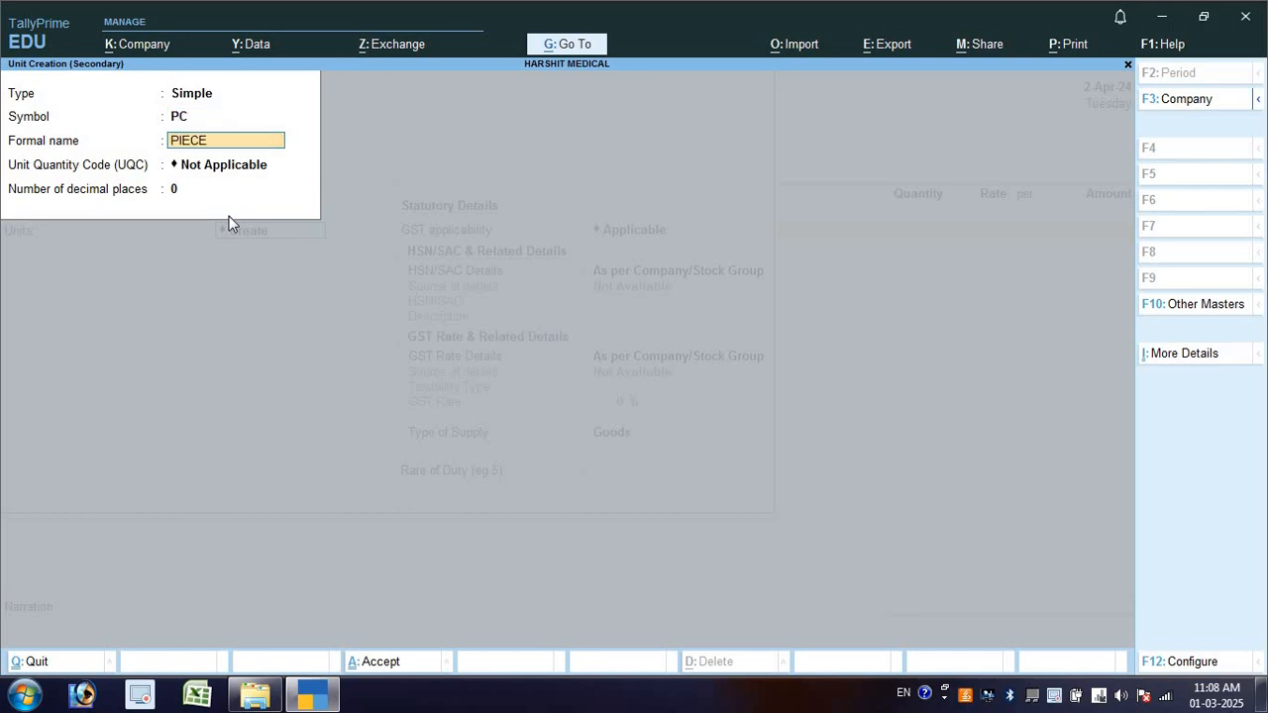
- Set the unit's quantity code to PCS-PIECES with 0 decimal places, save it, and keep GST applicable for DETTOL
key(Return)
text(P)
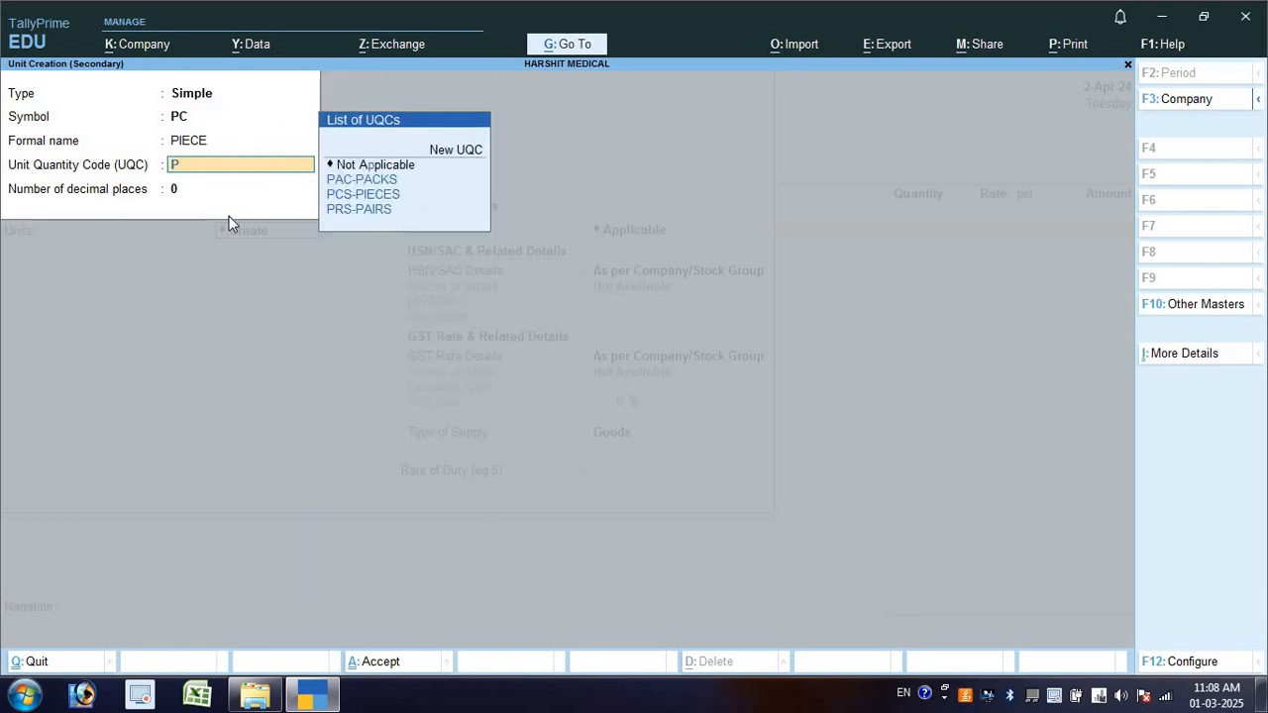
key(Down)
key(Return)
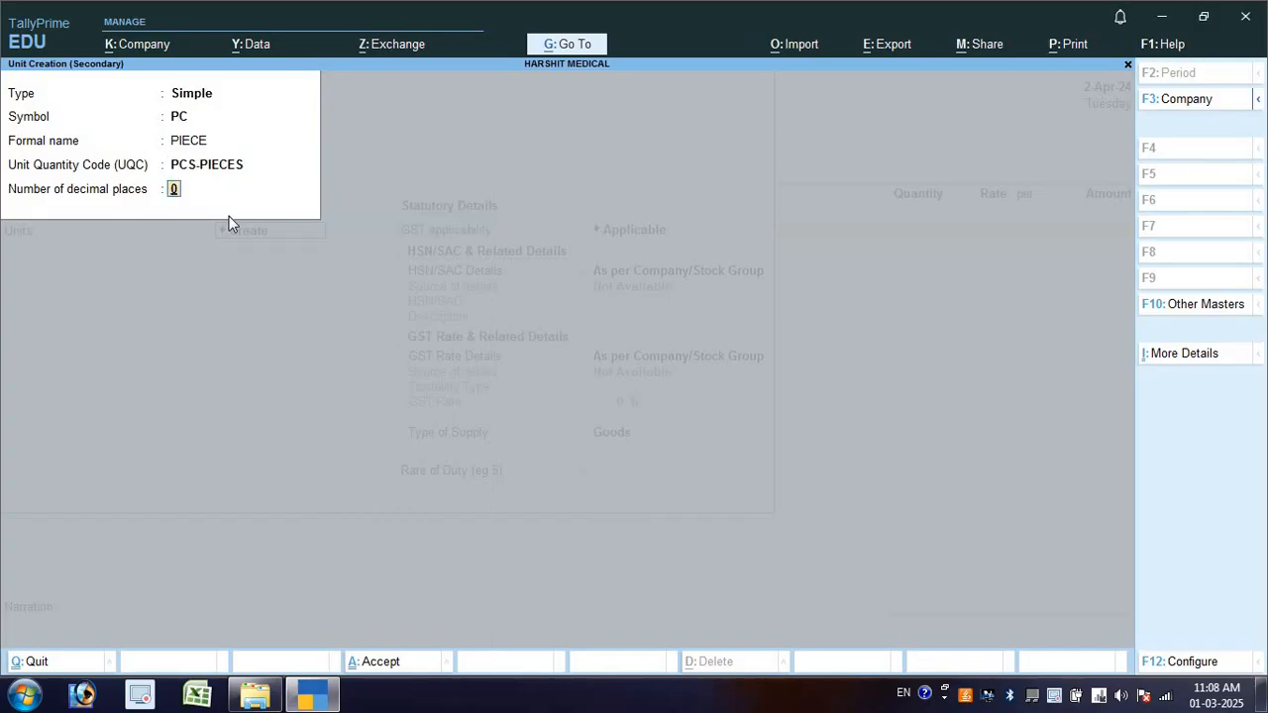
key(Return)
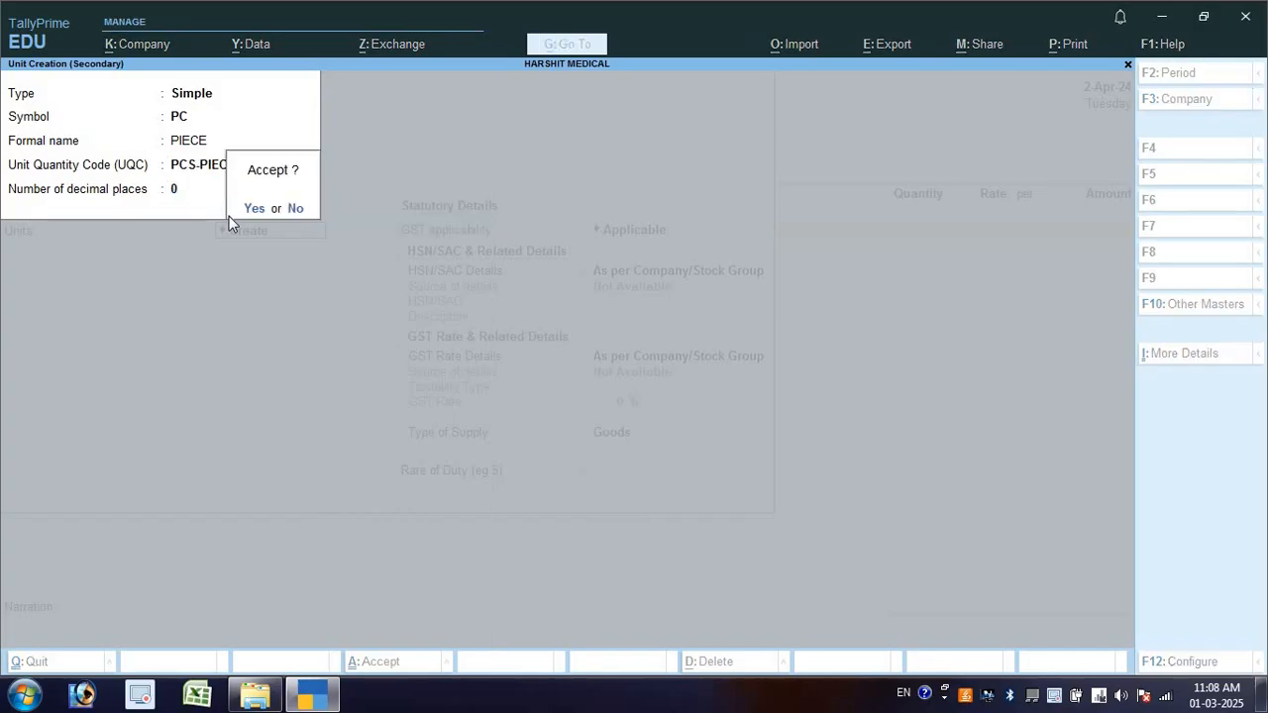
key(Return)
key(Return)
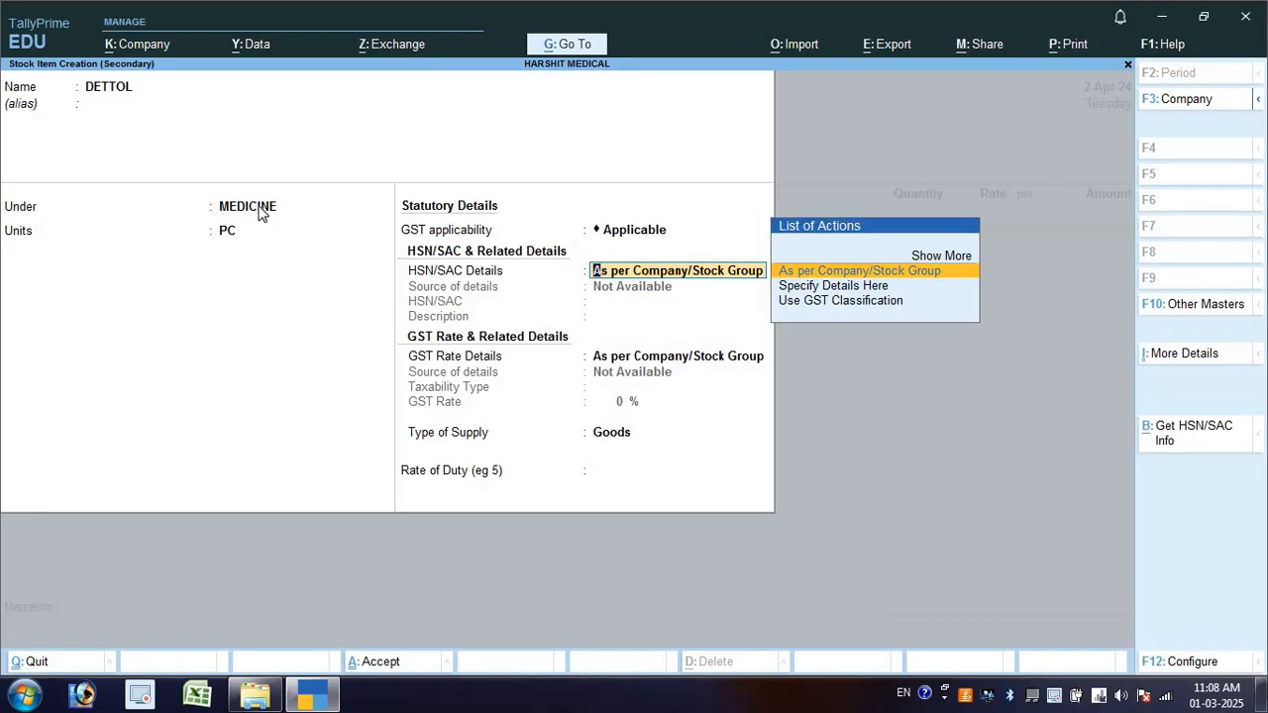
- Specify DETTOL's HSN/SAC details directly with code 845854 and a blank description
key(Down)
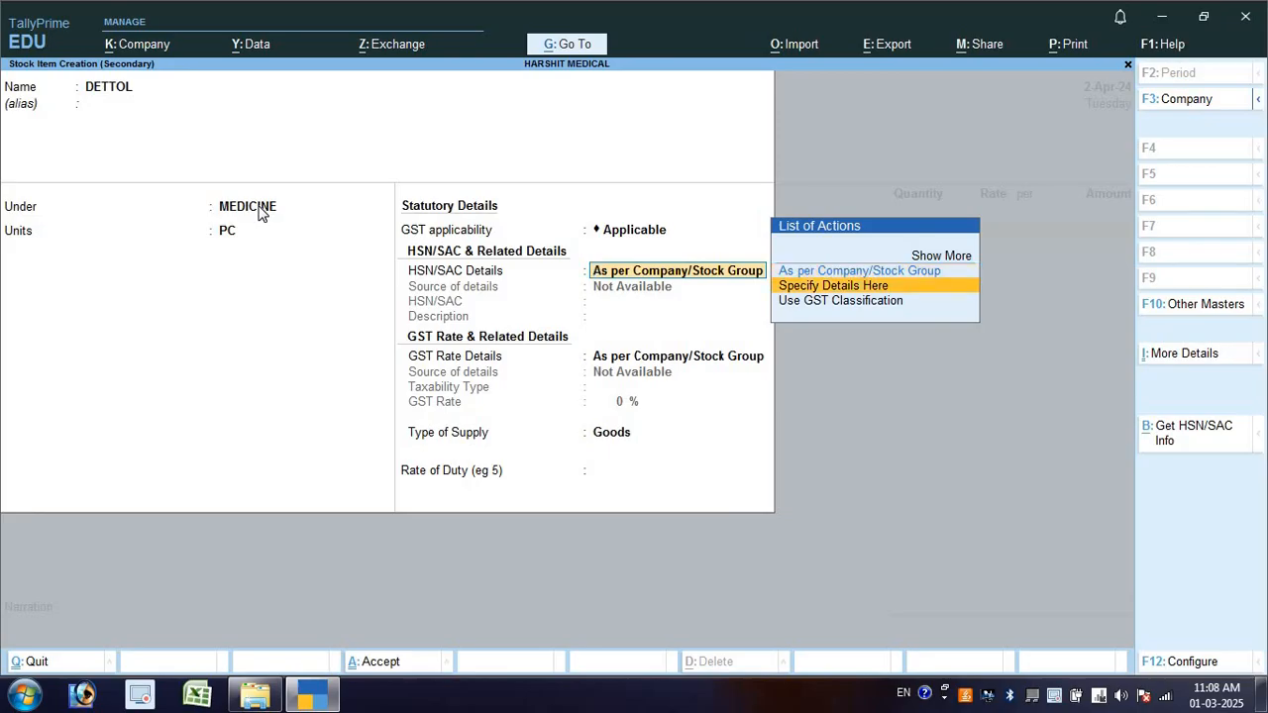
key(Return)
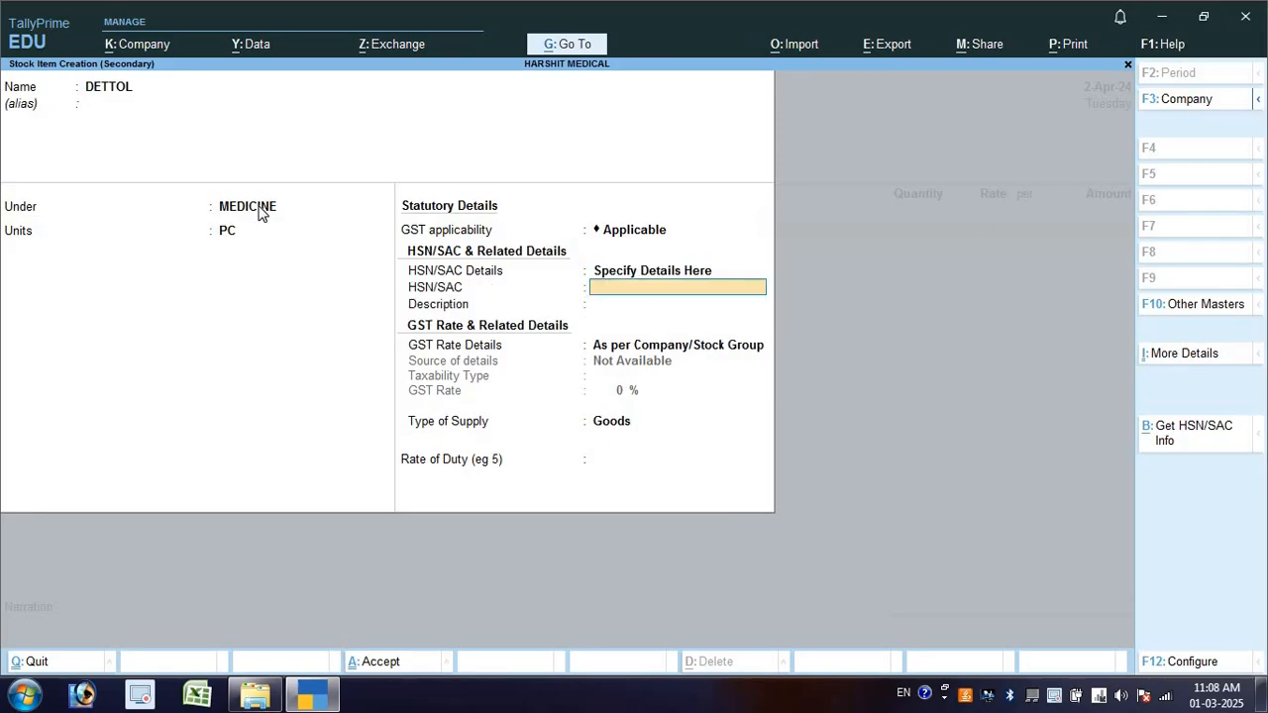
text(845854)
key(Return)
key(Return)
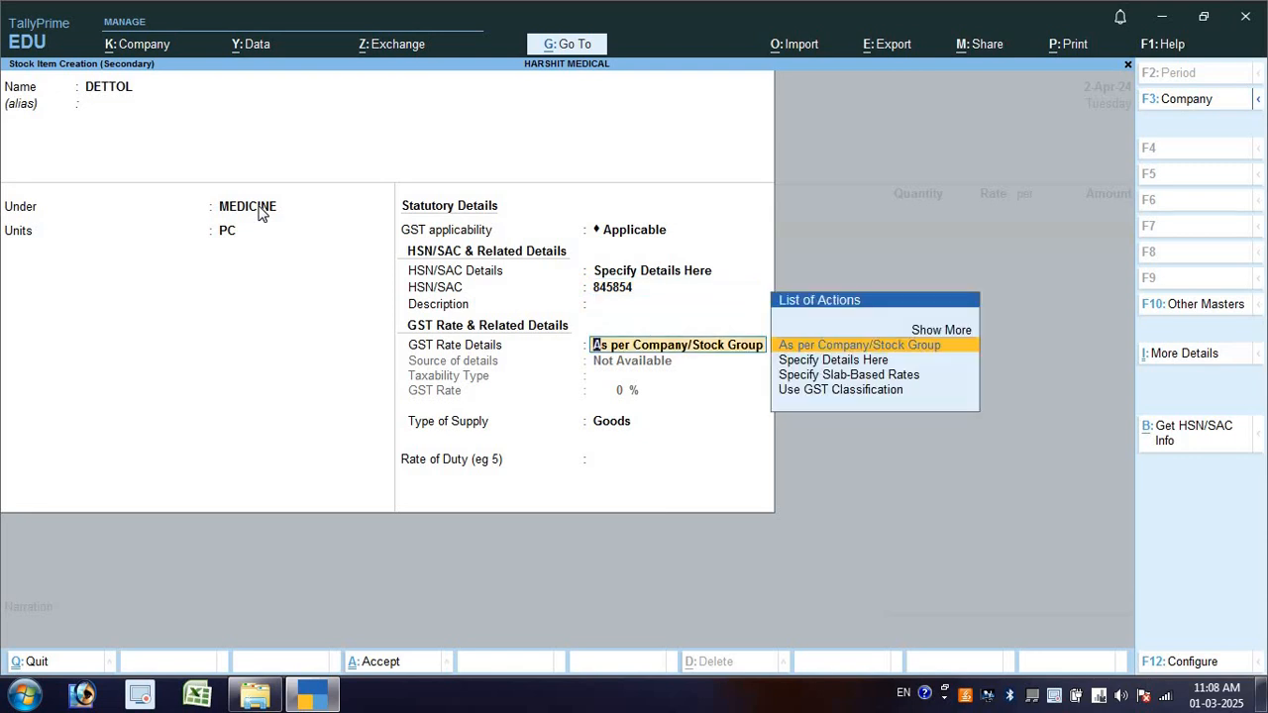
- Specify DETTOL's GST rate directly as Taxable at 12% with supply type Goods, and save the stock item
key(Down)
key(Return)
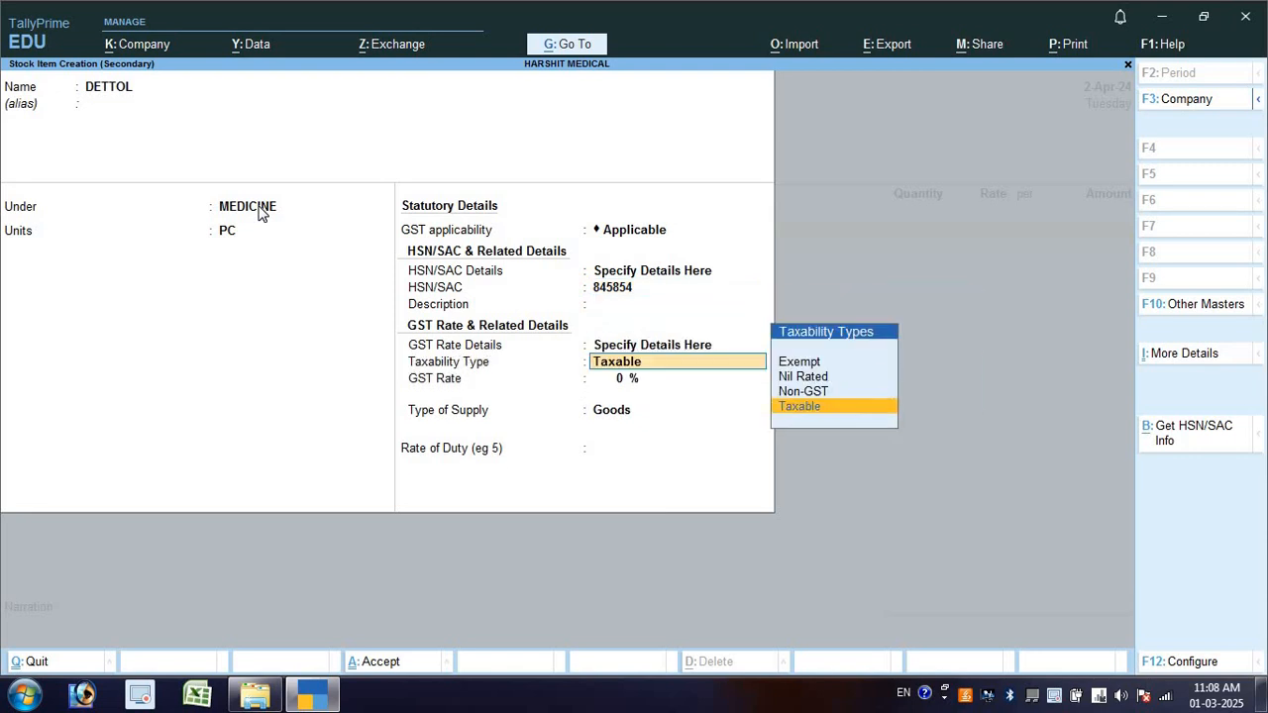
key(Return)
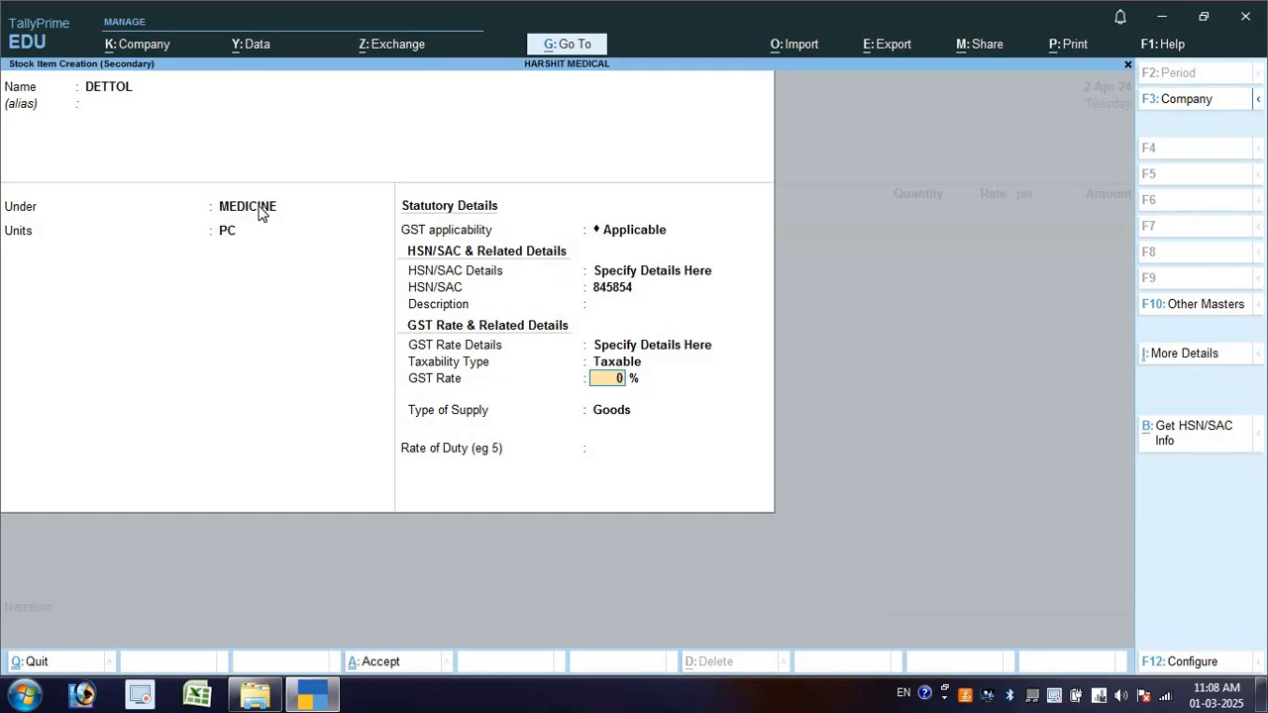
text(12)
key(Return)
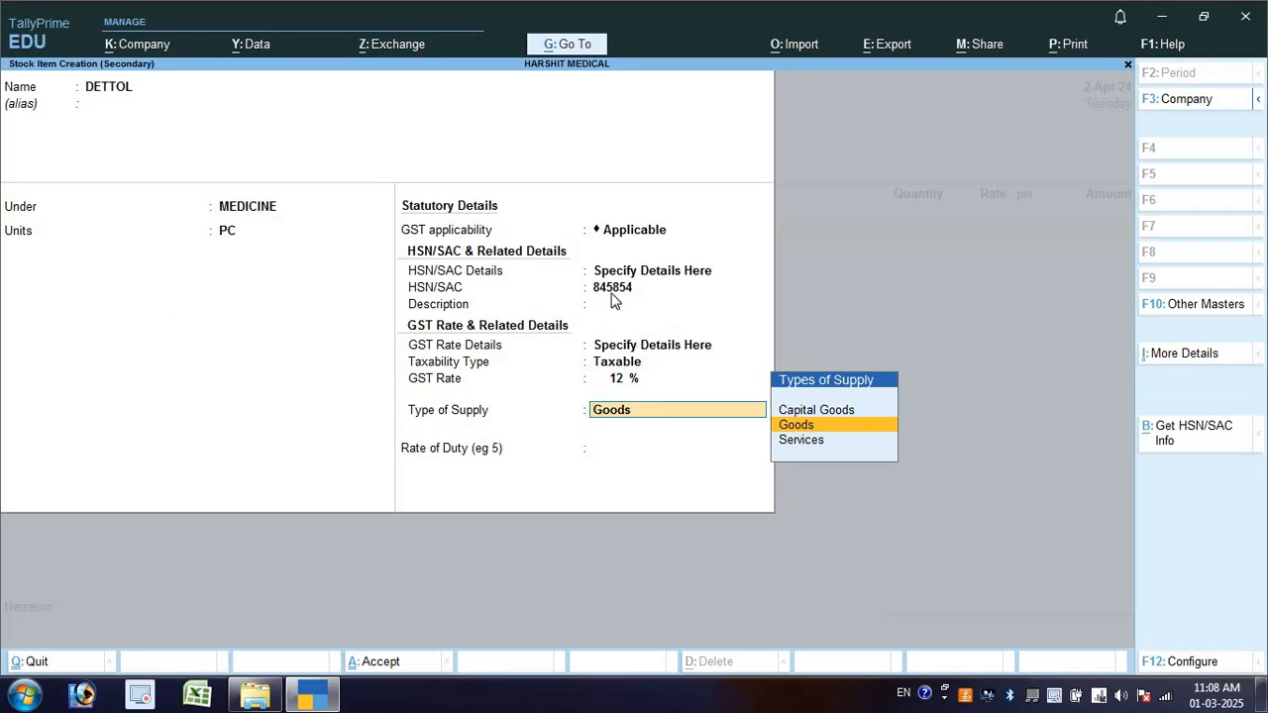
key(Return)
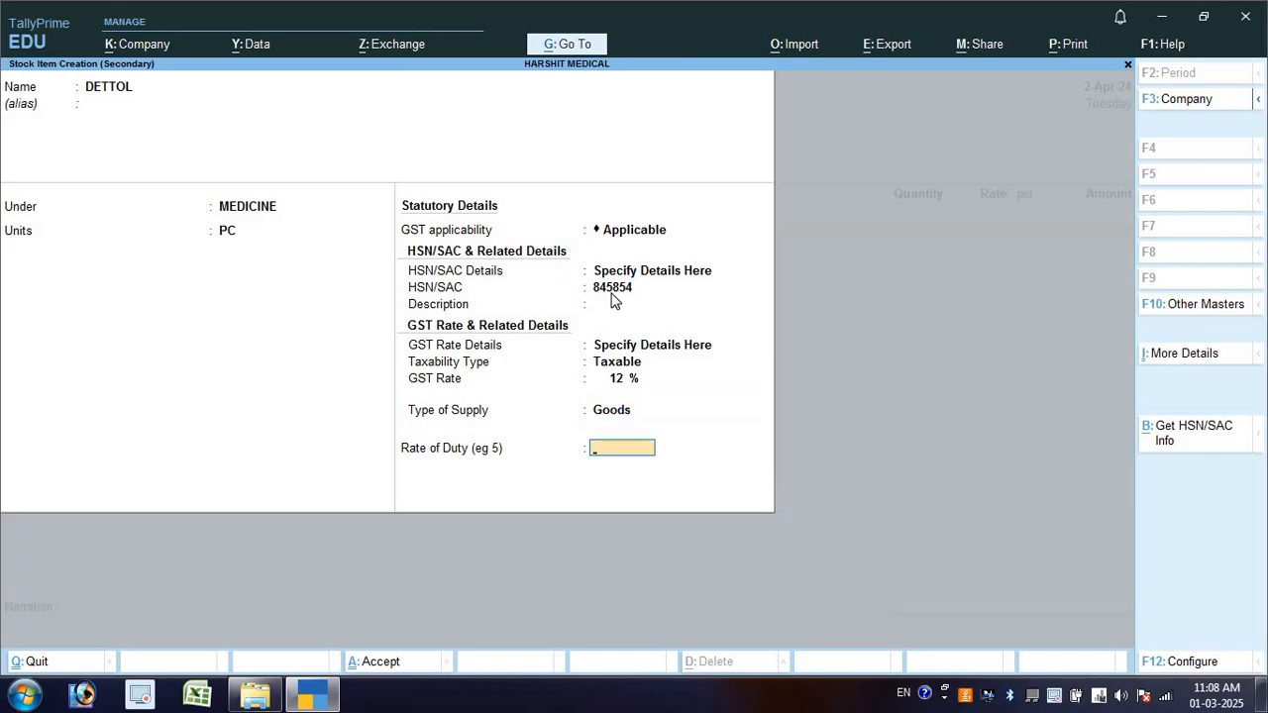
key(Return)
key(y)
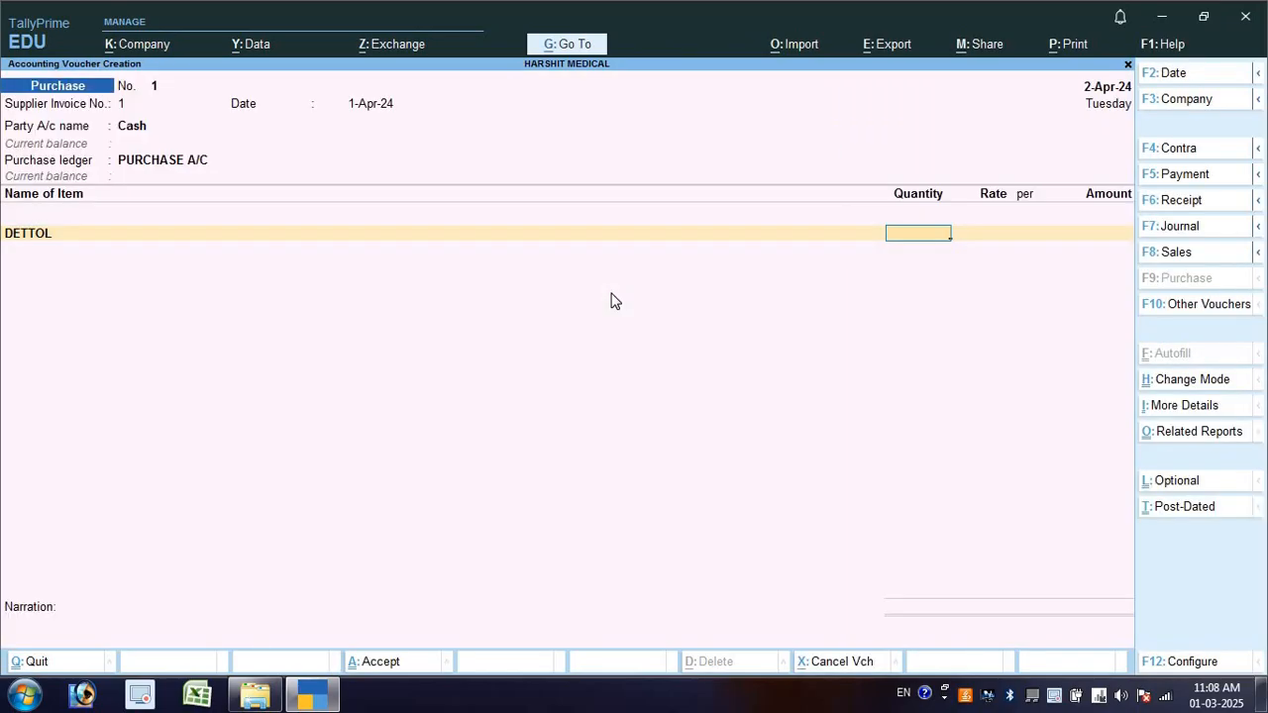
- Enter 100 PC of DETTOL at a rate of 25 per PC in the purchase voucher and end the item list
text(100)
key(Return)
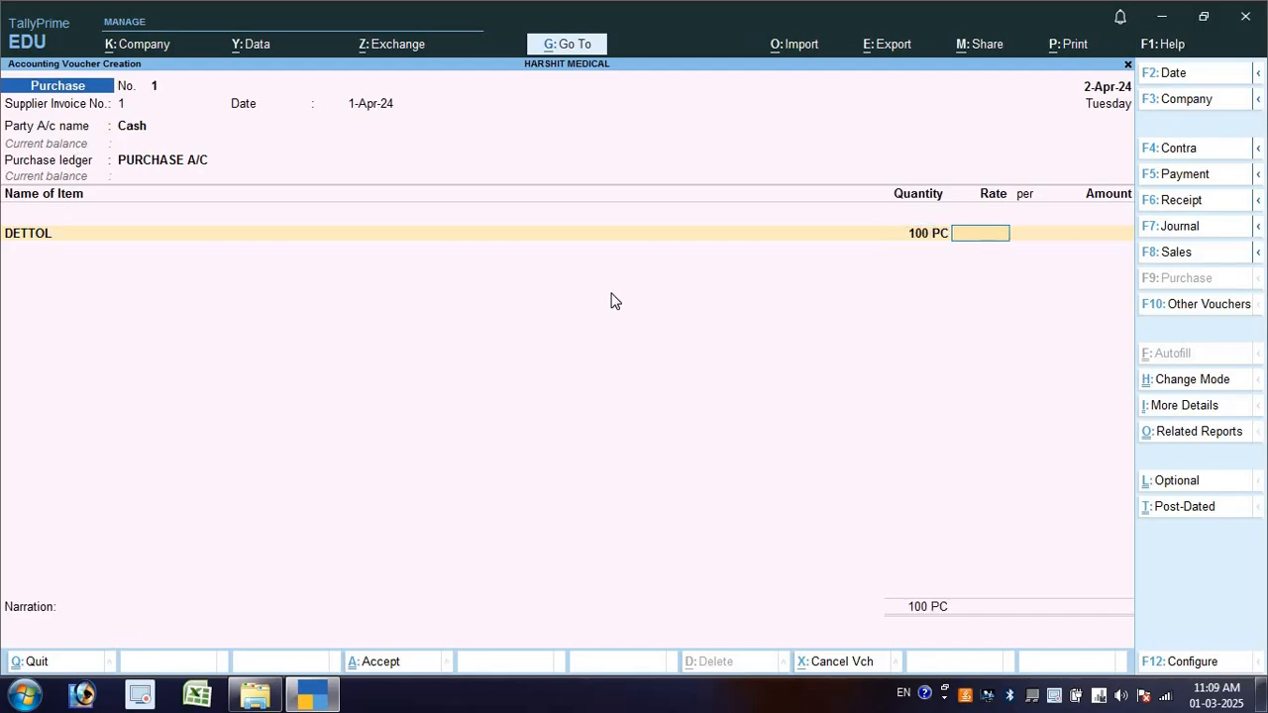
text(25)
key(Return)
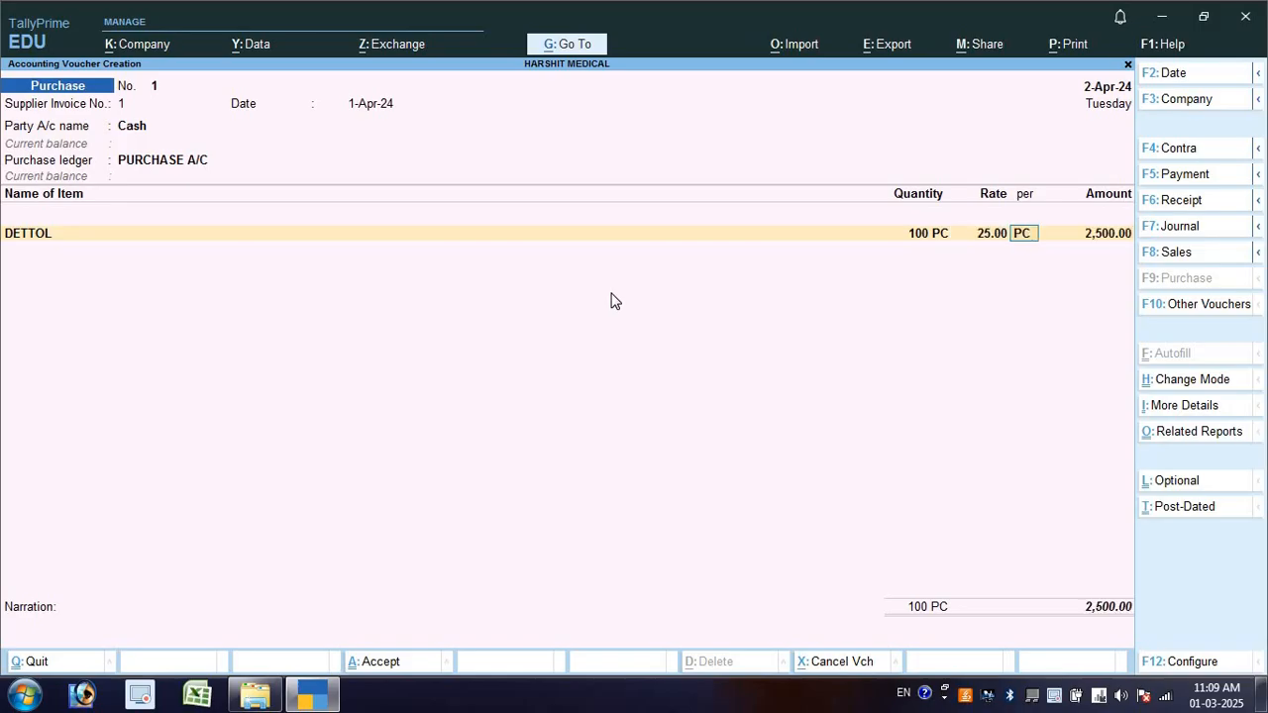
key(Return)
key(Return)
key(Return)
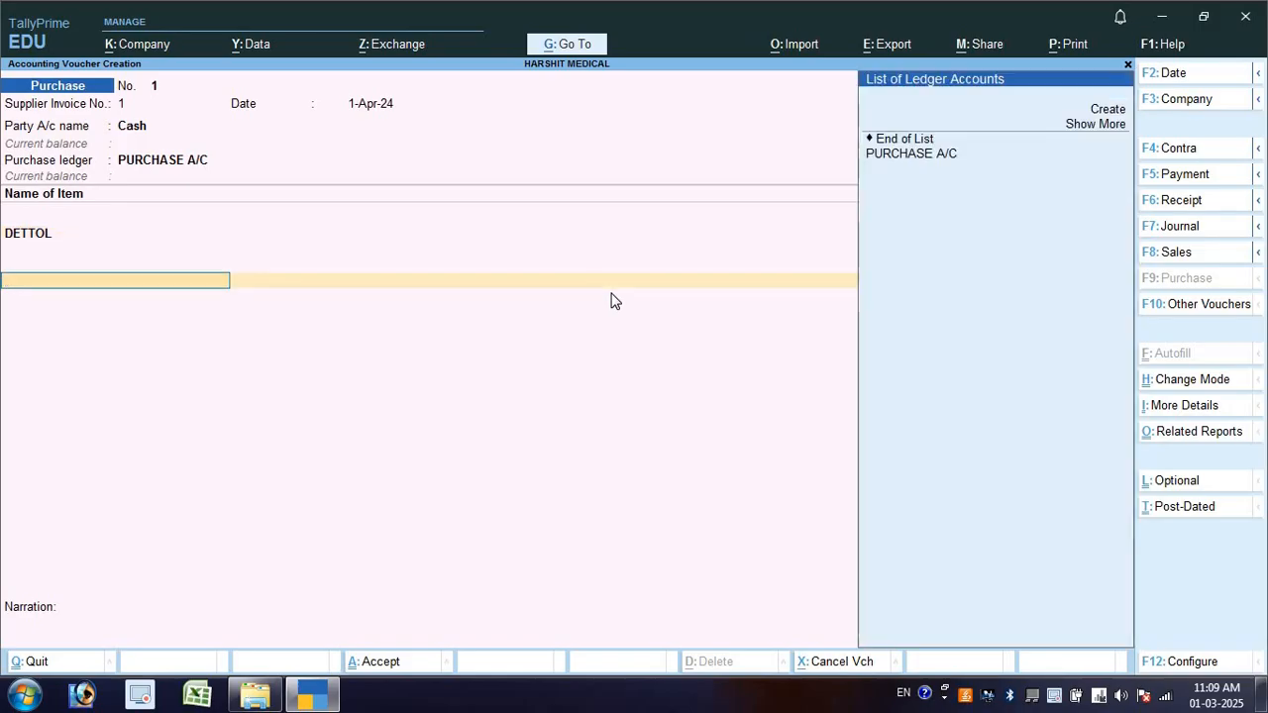
- Start a new ledger named CGST from the purchase voucher and place it under Duties & Taxes
key(Down)
key(Down)
key(Up)
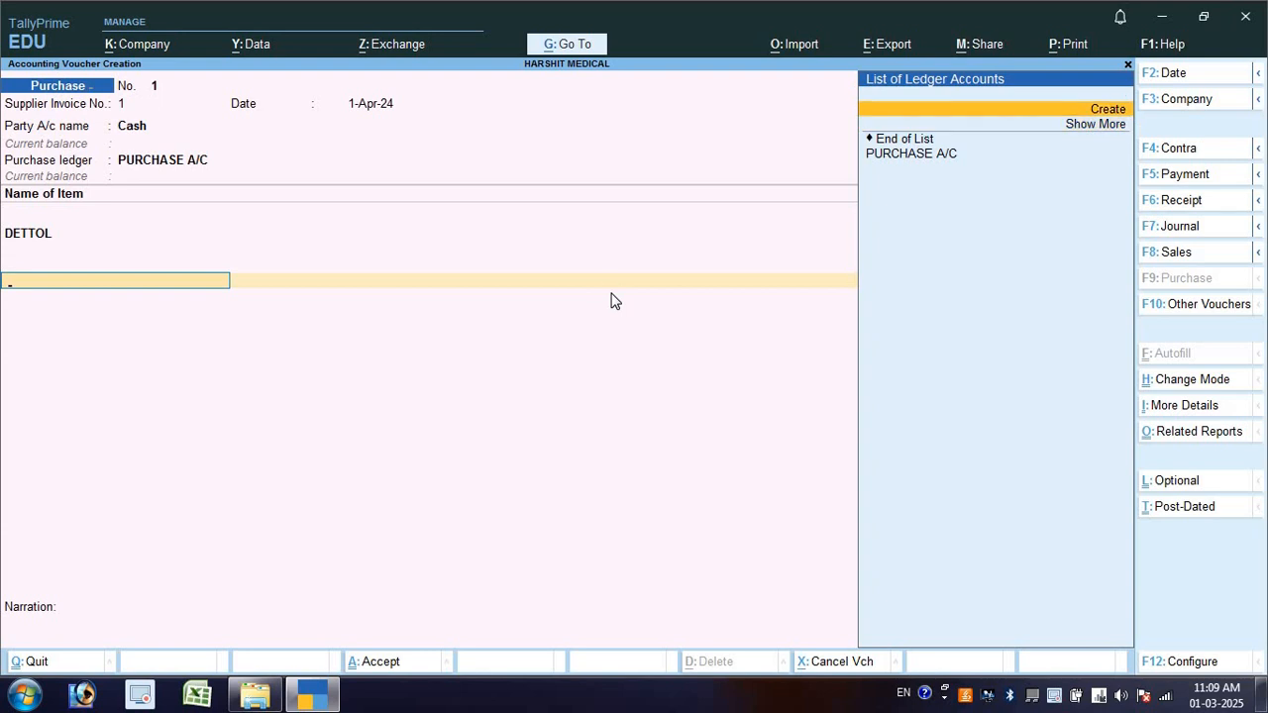
key(Return)
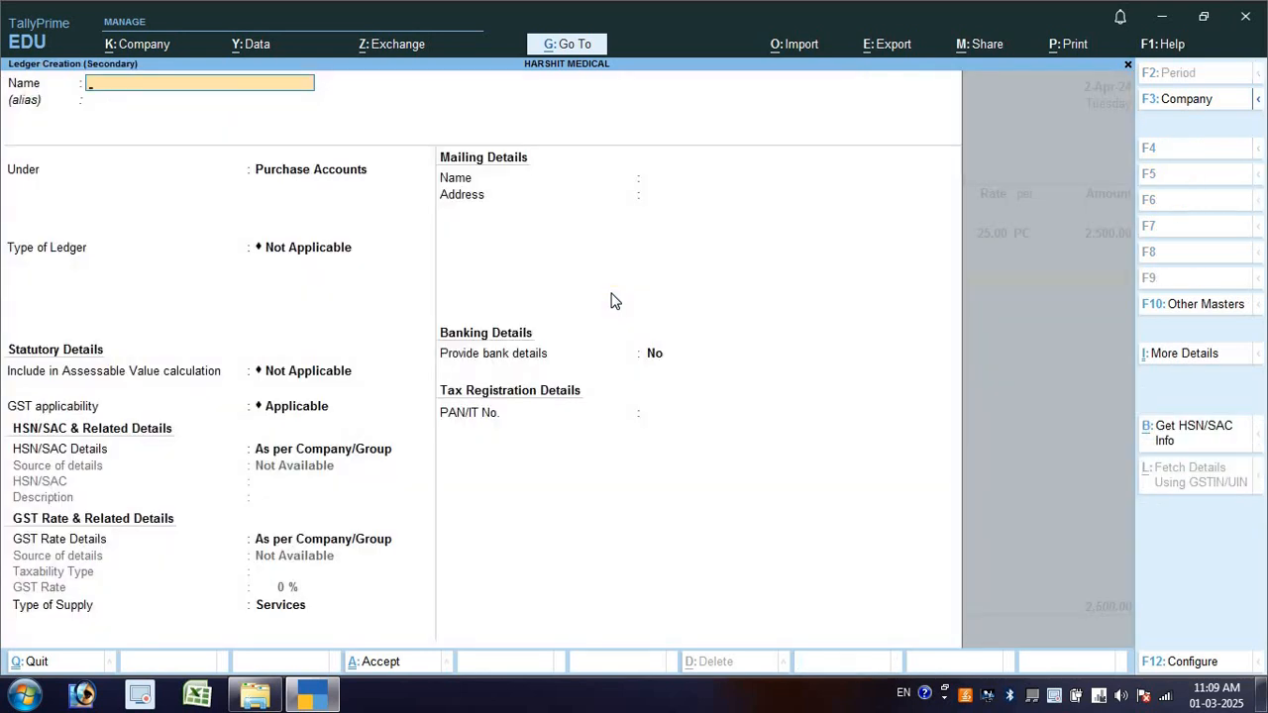
text(CGST)
key(Return)
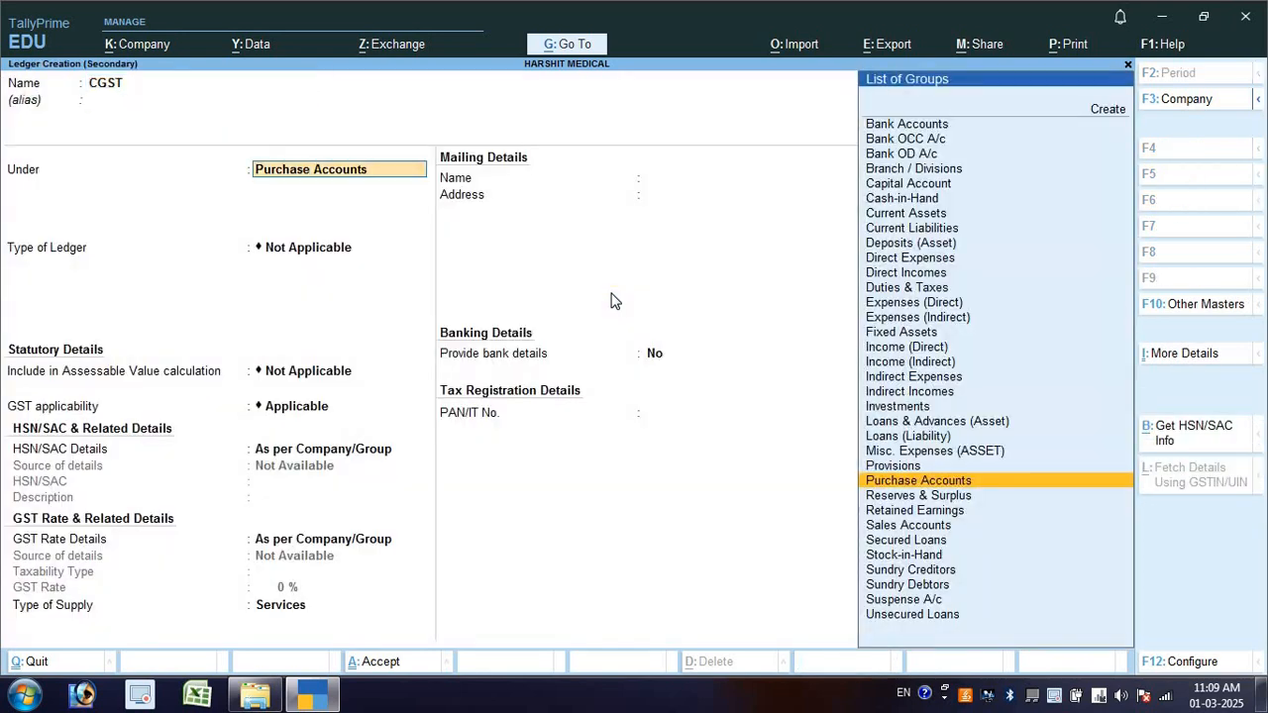
text(DU)
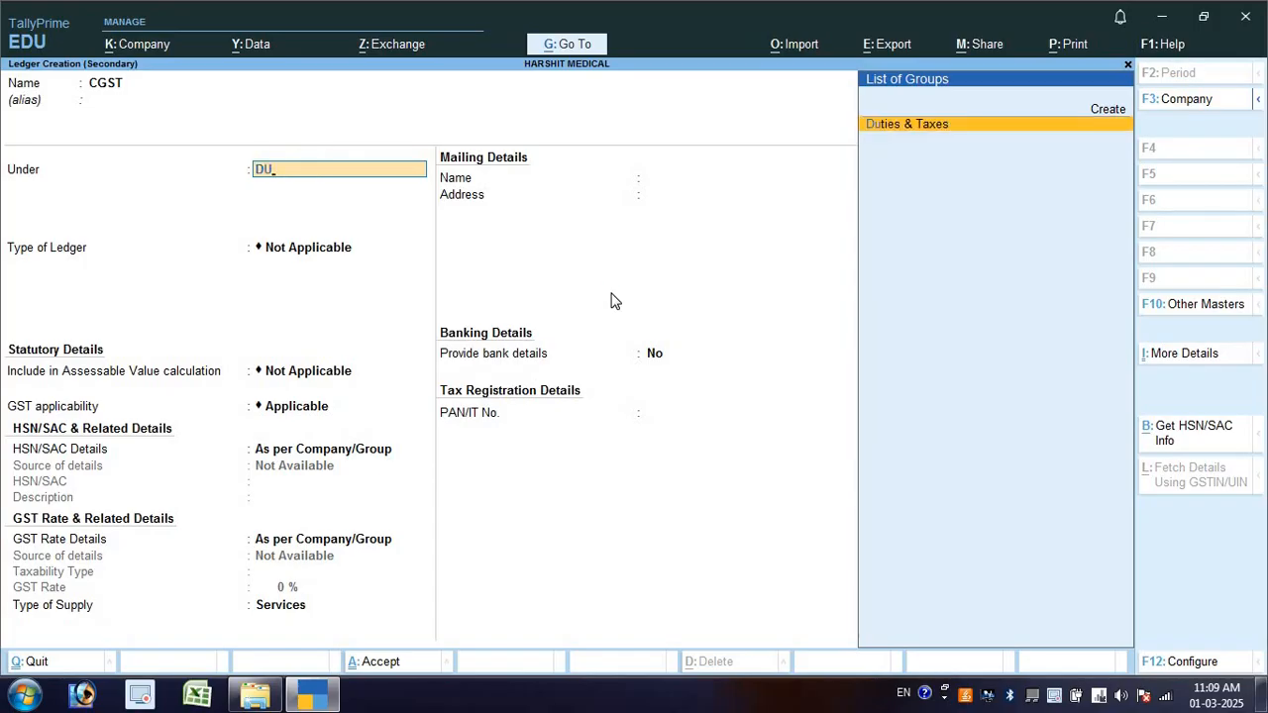
key(Return)
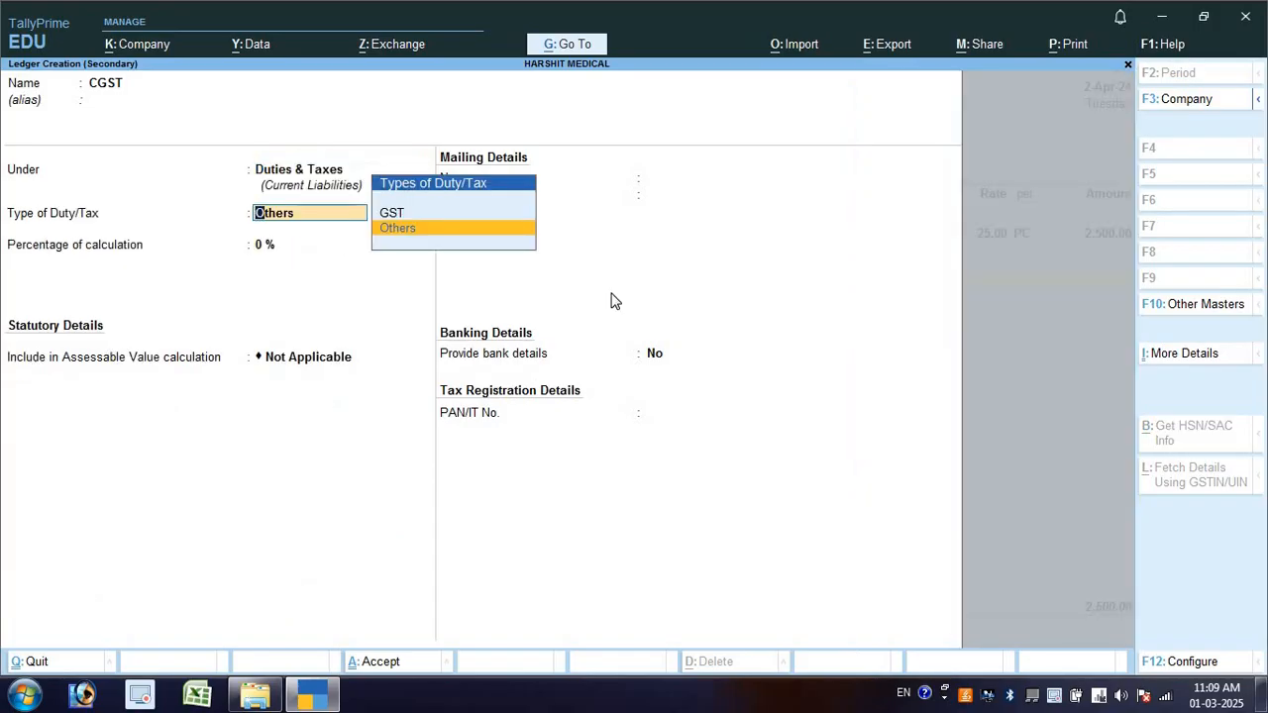
- Set the CGST ledger's type of duty/tax to GST and its tax type to CGST
key(Up)
key(Return)
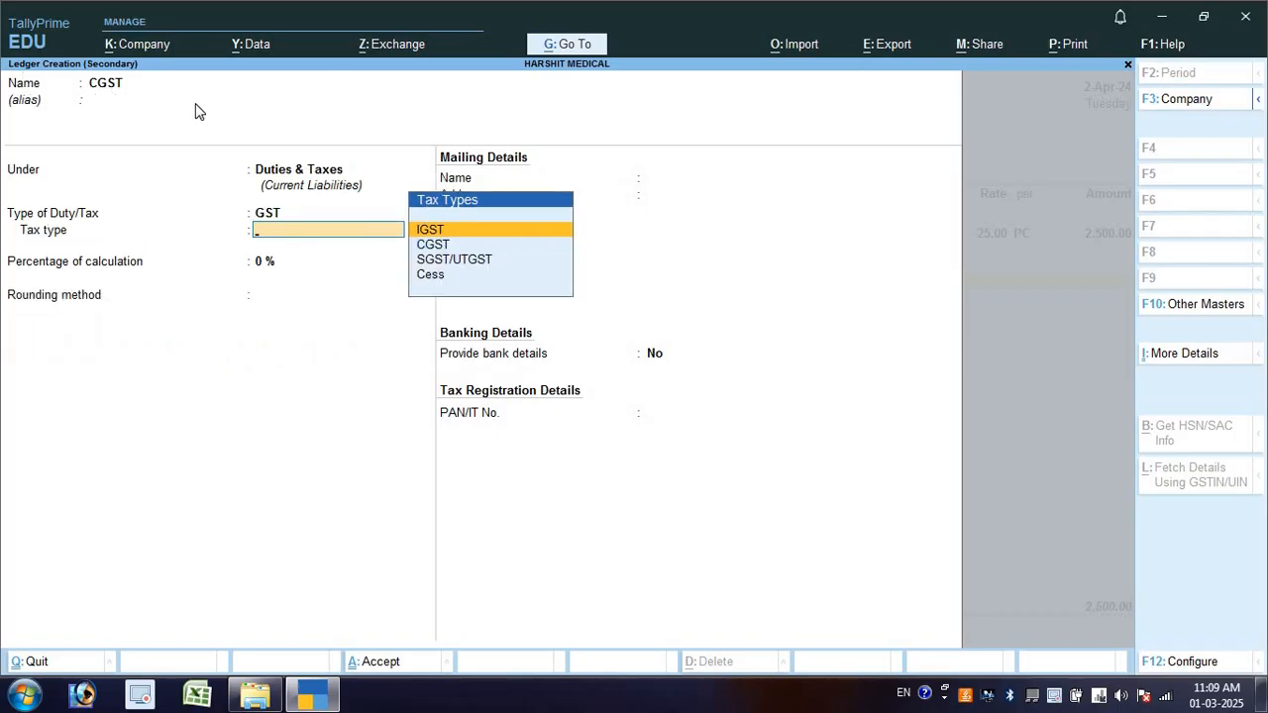
key(Down)
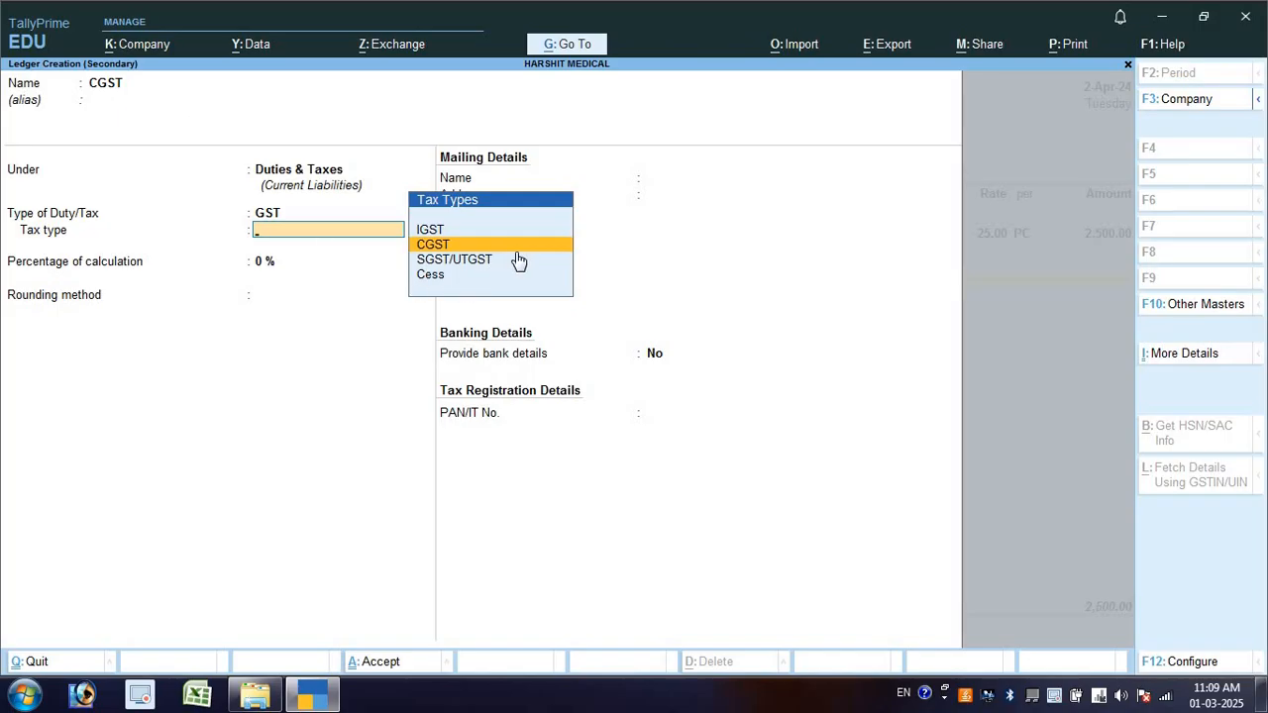
key(Return)
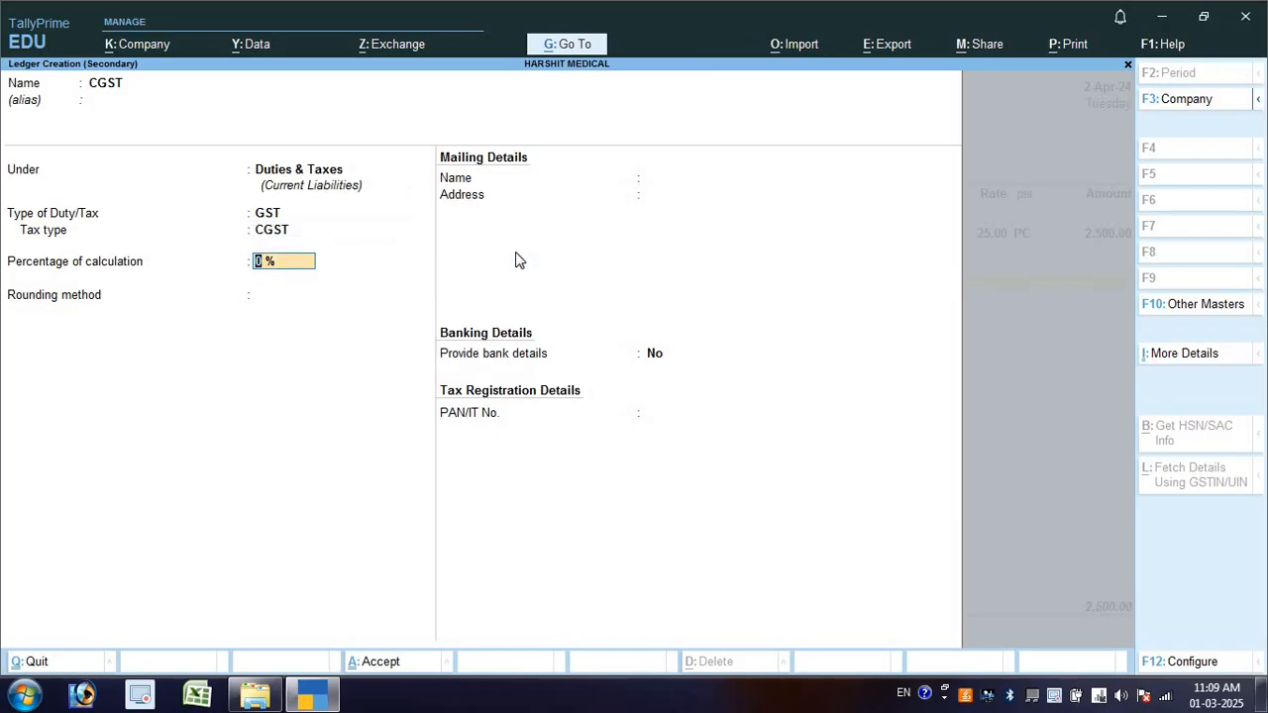
- Give the CGST ledger 0% calculation and Normal Rounding with limit 1, save it, and leave its voucher amount blank
key(Return)
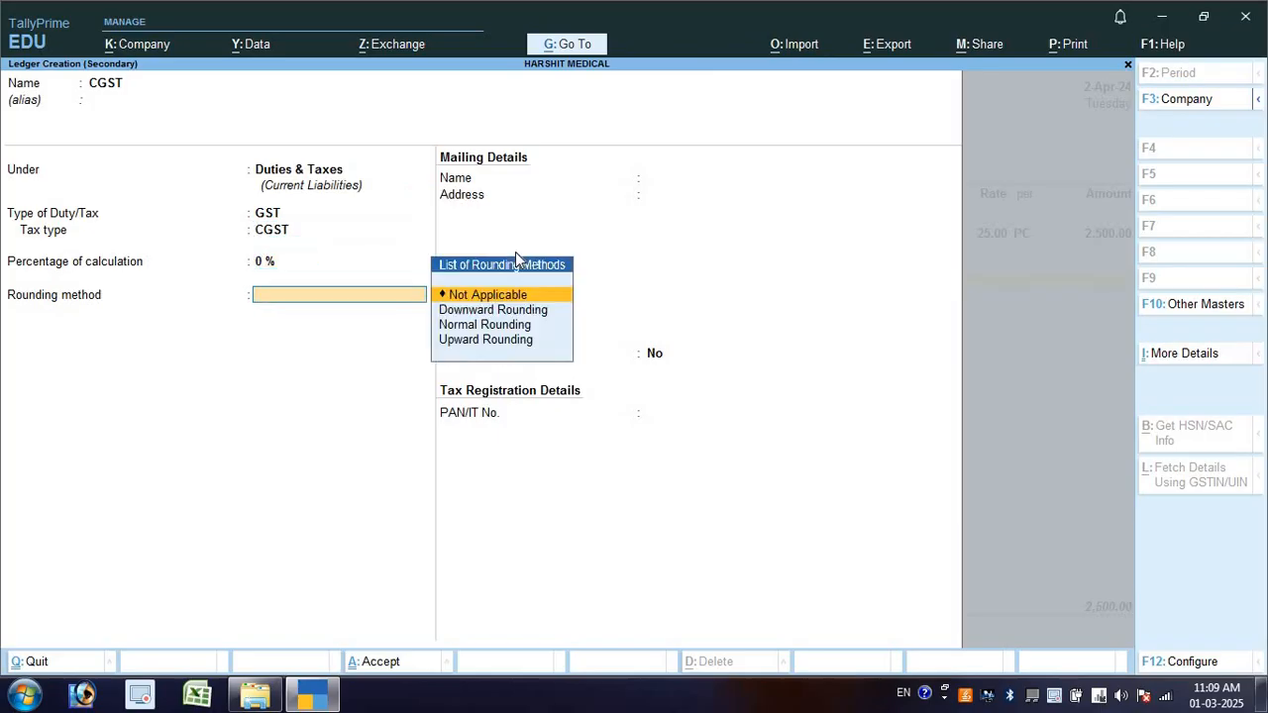
key(BackSpace)
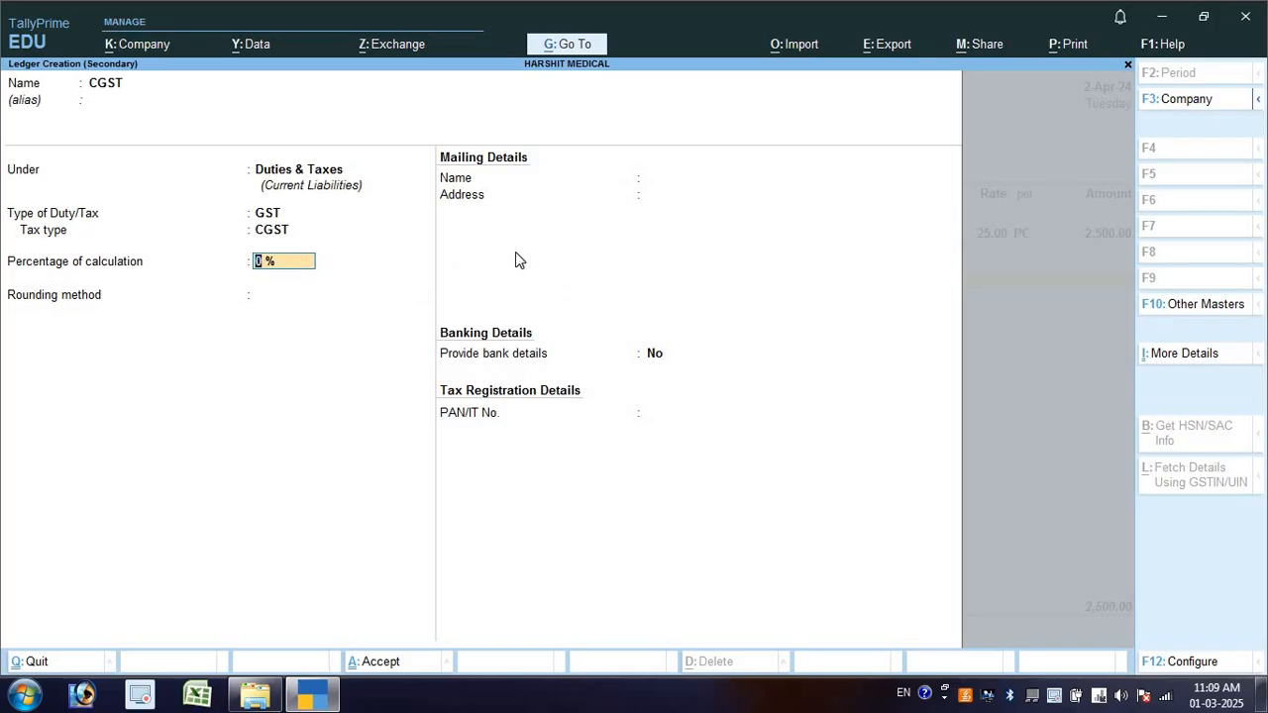
key(Return)
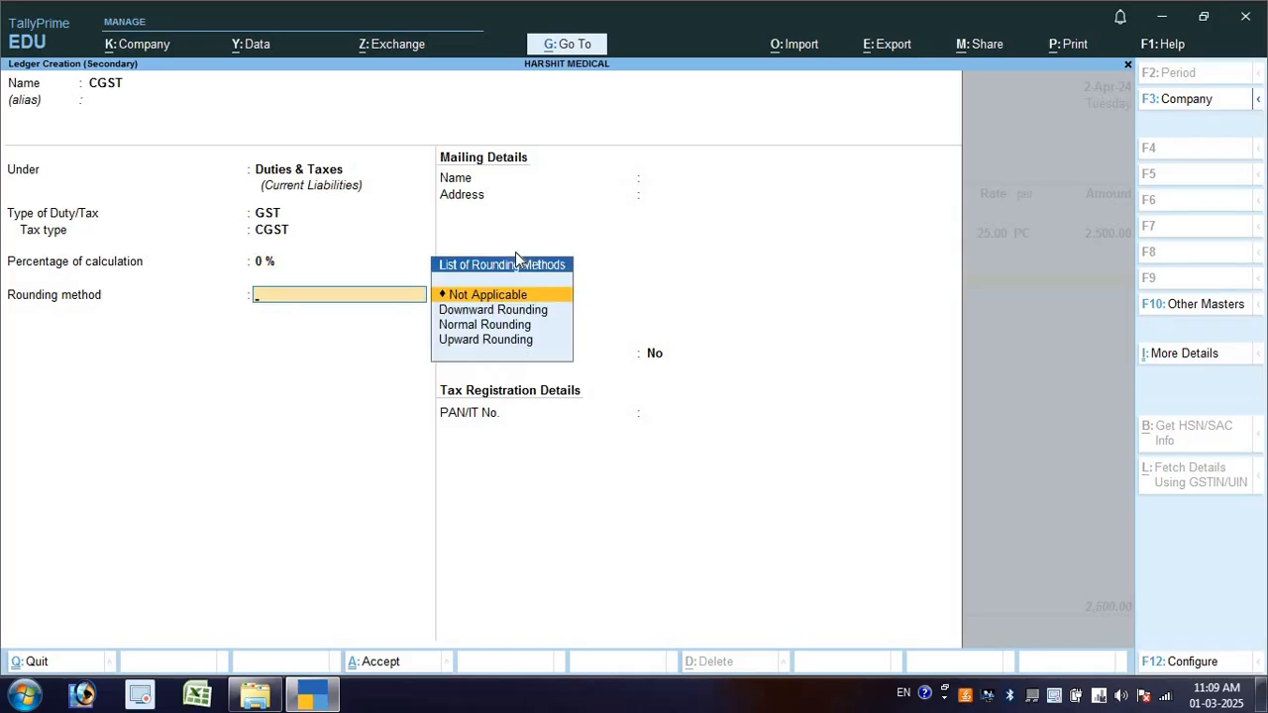
key(Down)
key(Down)
key(Return)
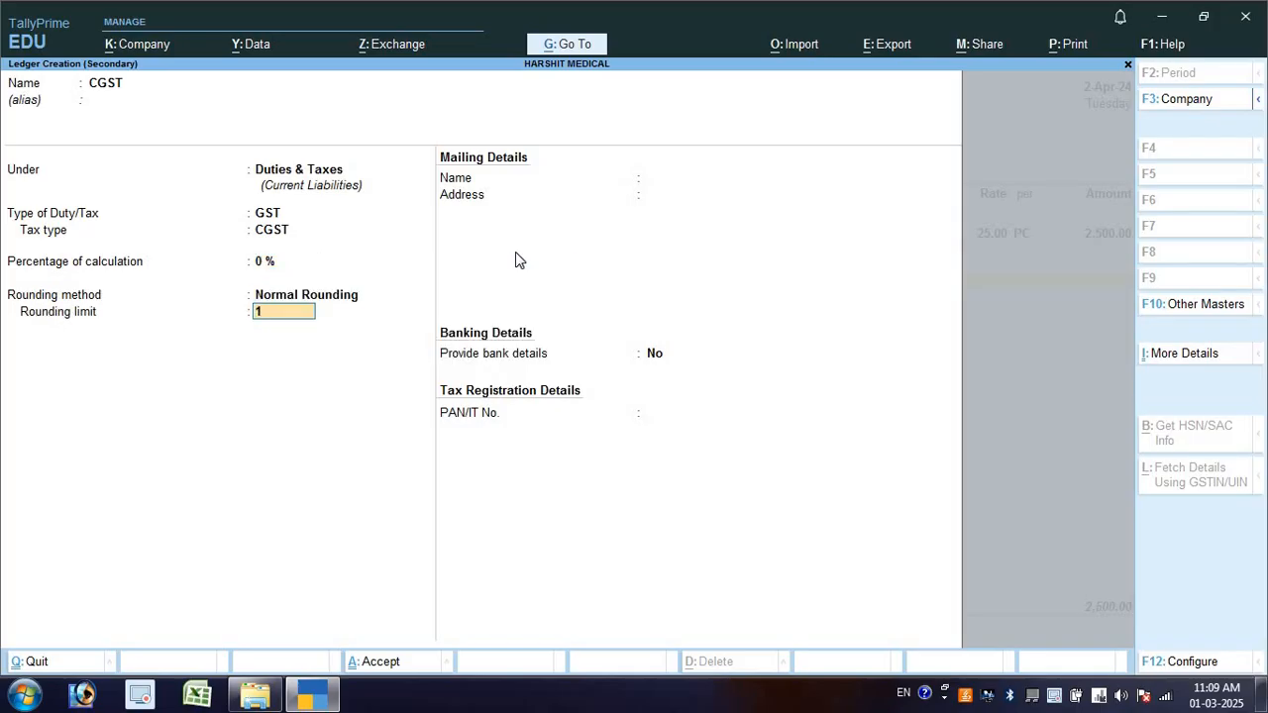
key(Return)
key(Return)
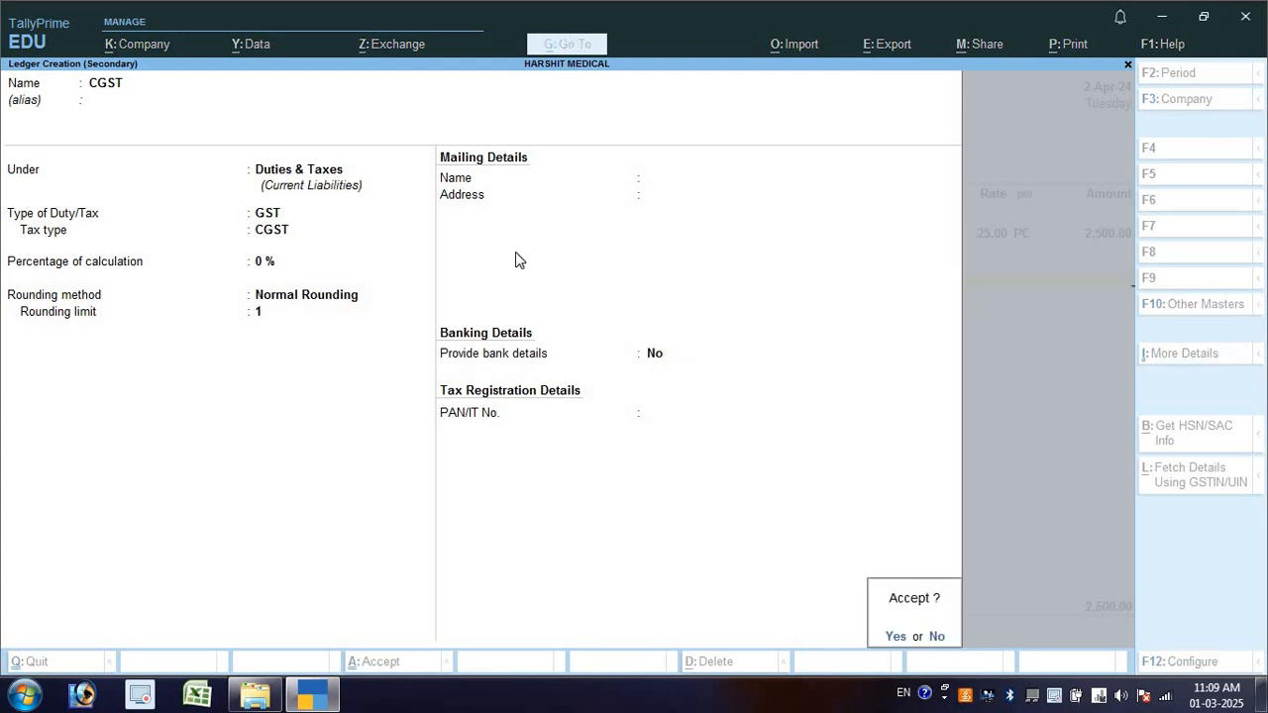
key(Return)
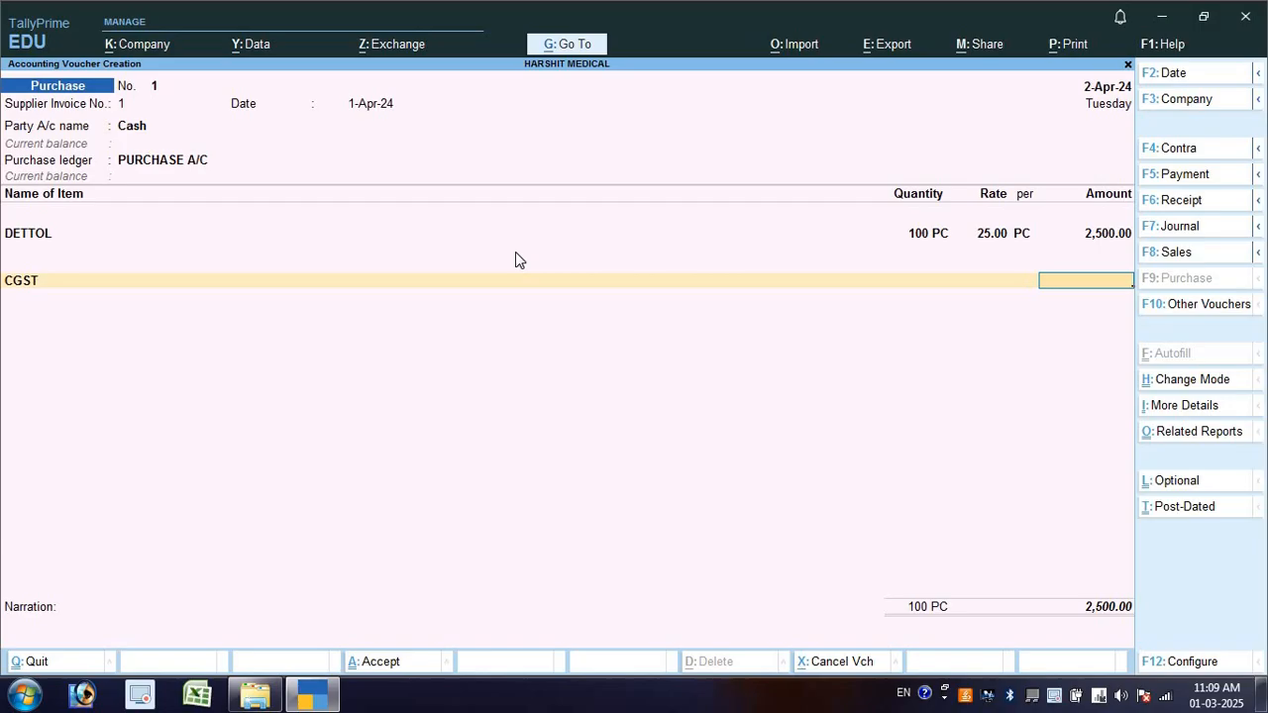
key(Return)
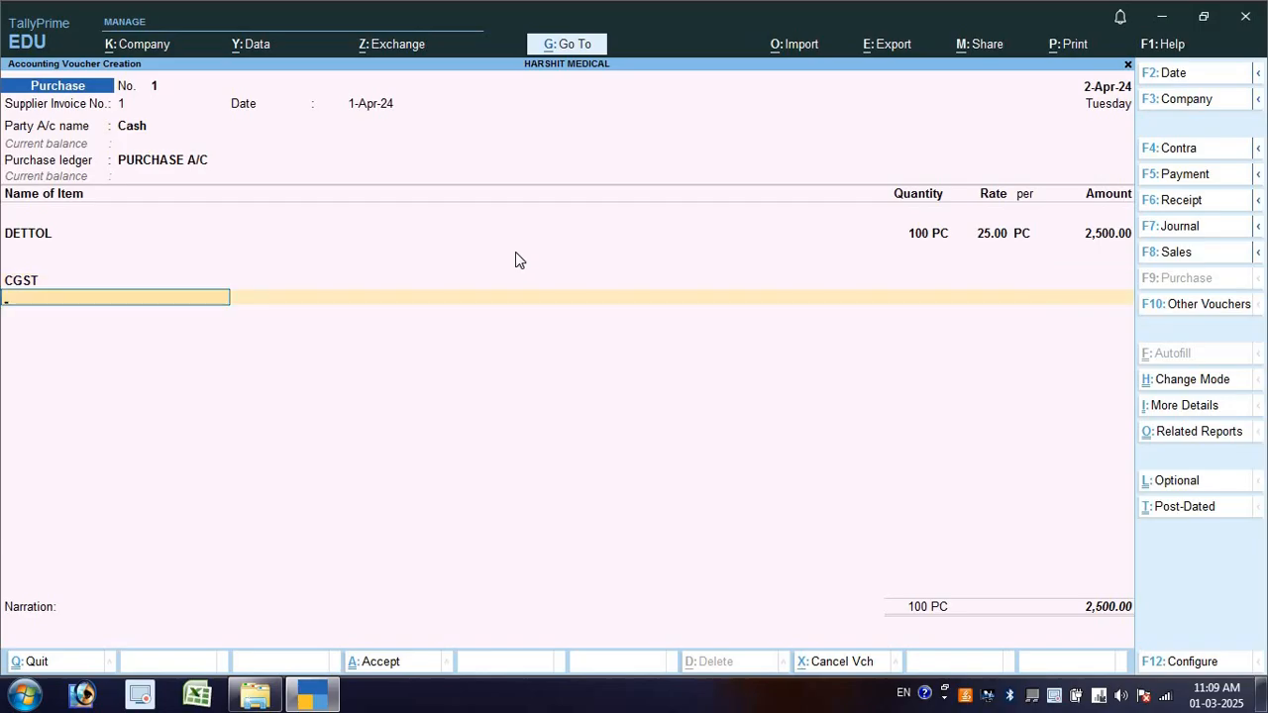
- Start a new ledger named SGST from the purchase voucher's next ledger line, under Duties & Taxes
text(GS)
key(BackSpace)
key(BackSpace)
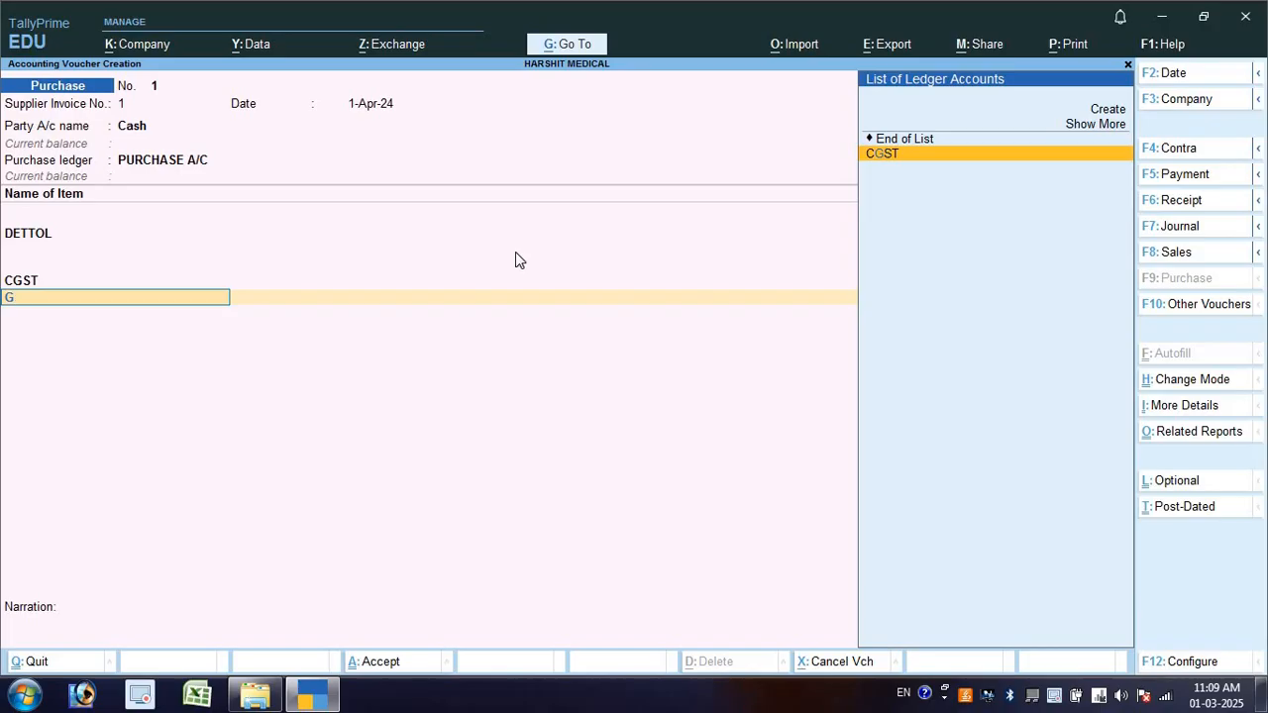
text(S)
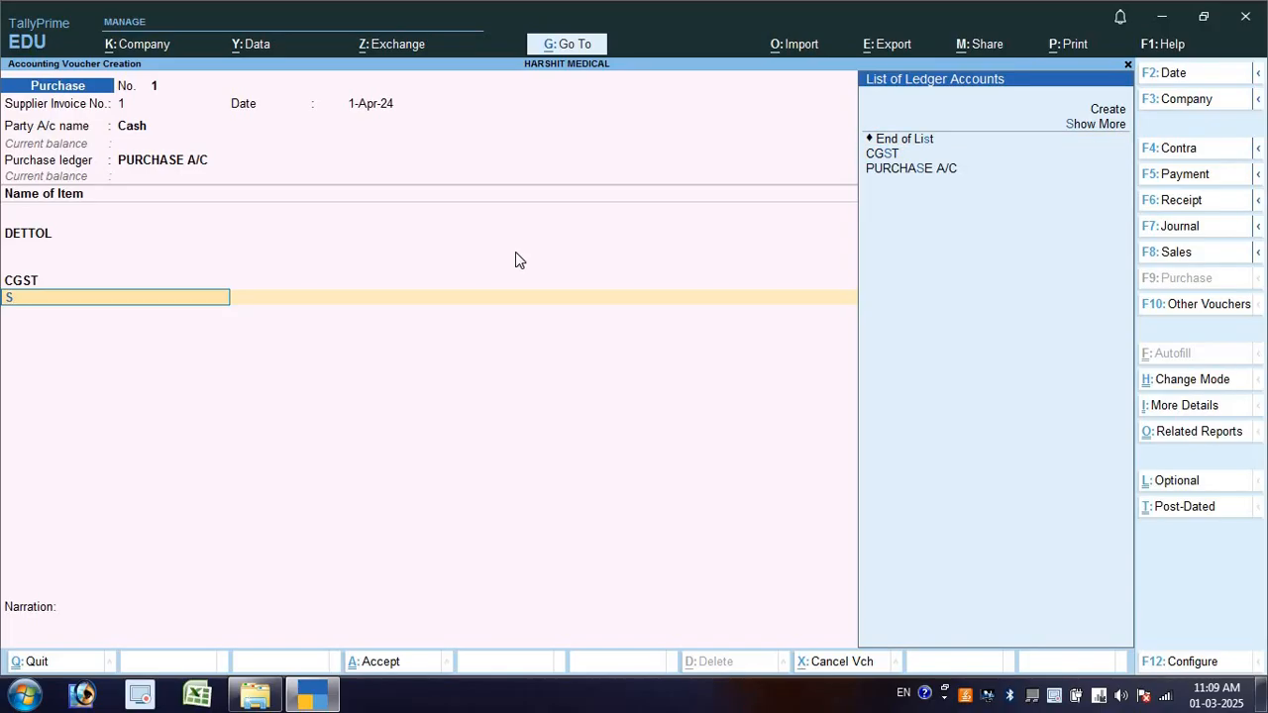
key(Return)
key(Up)
key(Up)
key(Up)
key(Up)
key(Up)
key(Return)
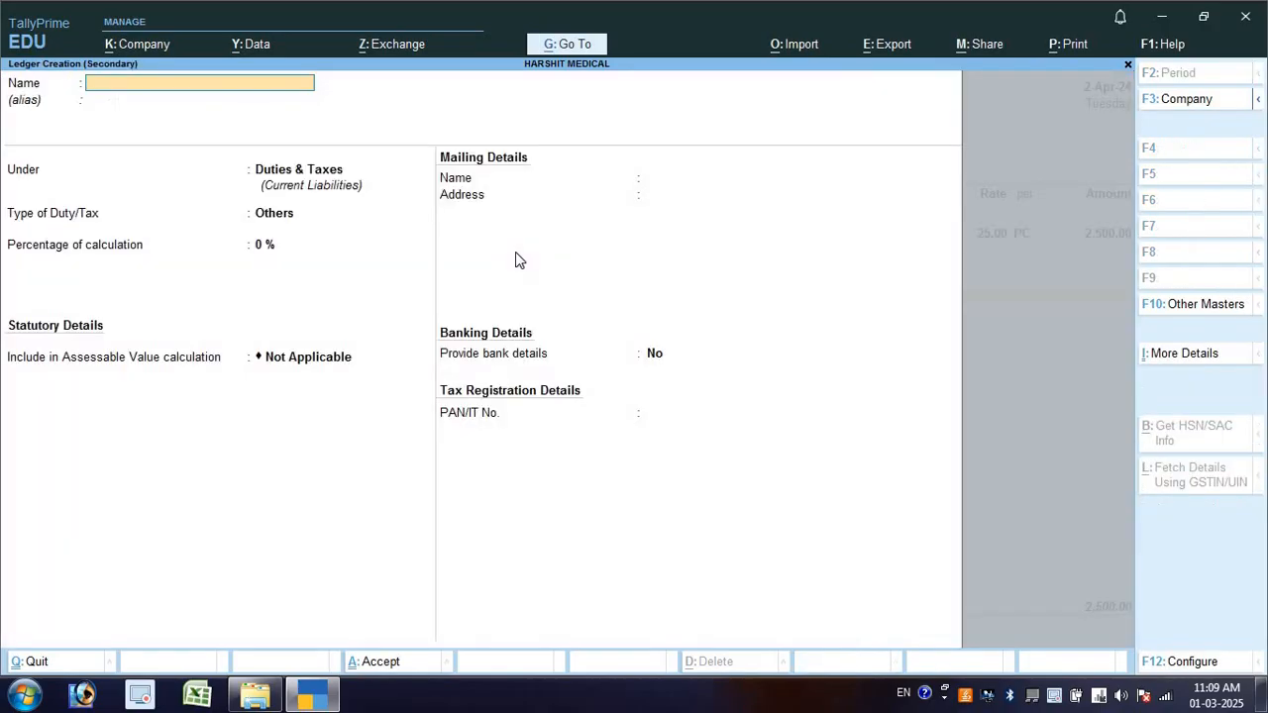
text(SGST)
key(Return)
key(Return)
- Set the SGST ledger's type of duty/tax to GST and its tax type to SGST/UTGST
key(Down)
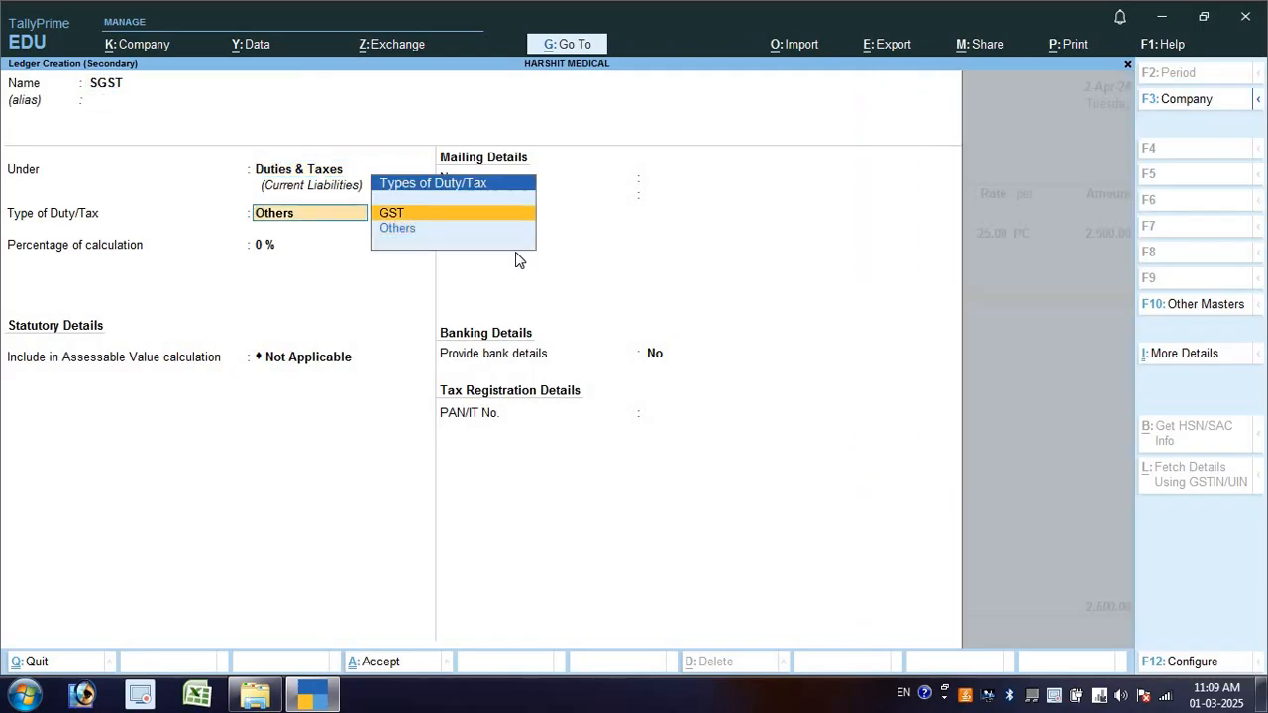
key(Return)
key(Down)
key(Down)
key(Down)
key(Up)
key(Up)
key(Up)
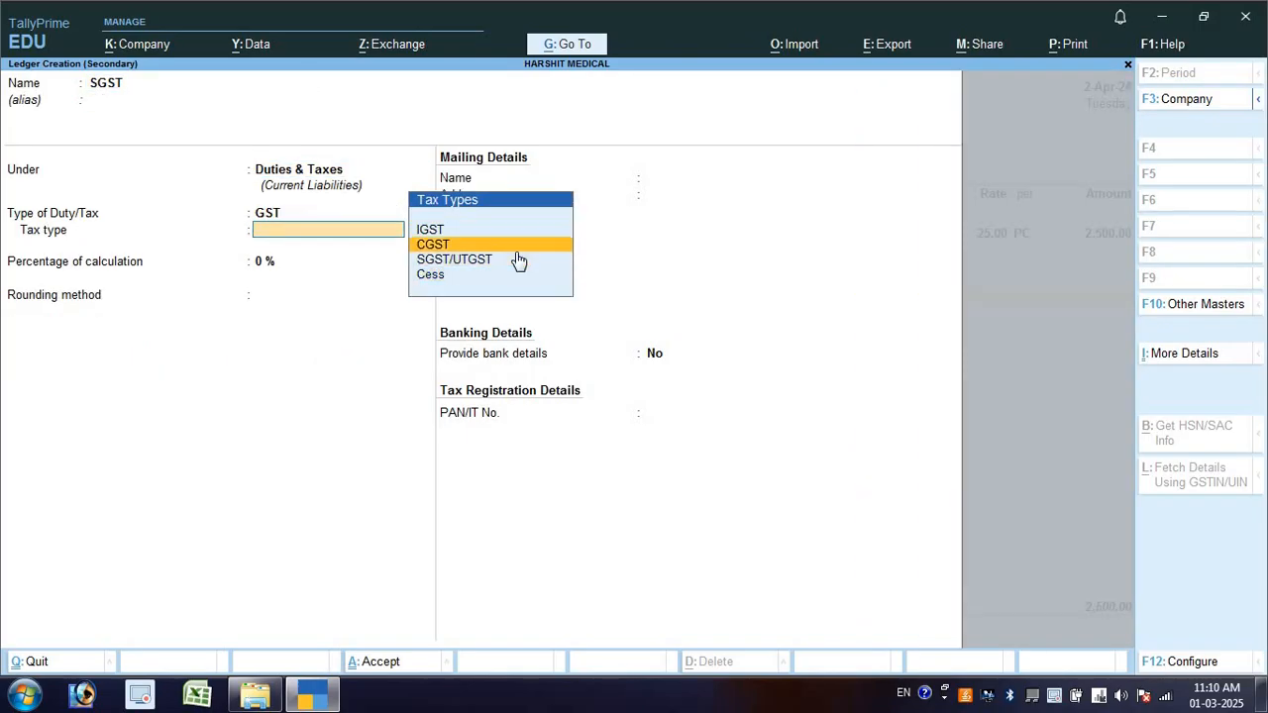
key(Down)
key(Down)
key(Return)
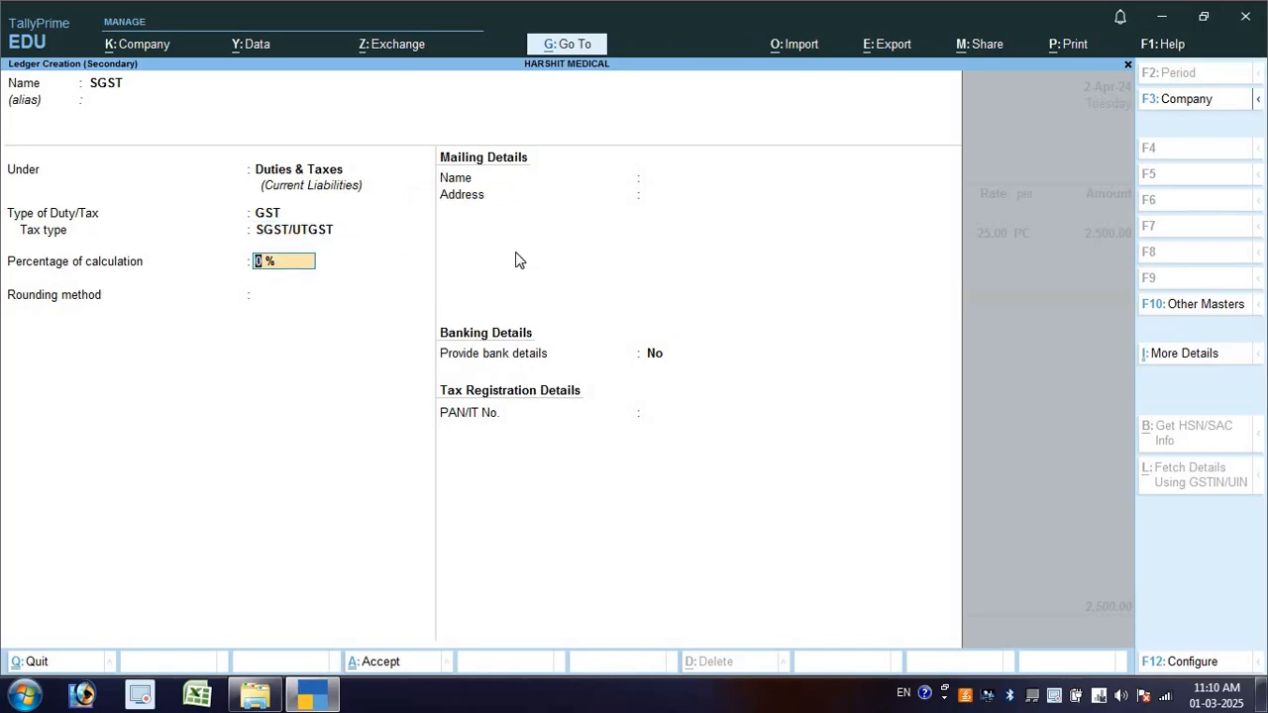
- Give the SGST ledger 0% calculation and Normal Rounding with limit 1, and save it into the voucher
key(Return)
key(Down)
key(Down)
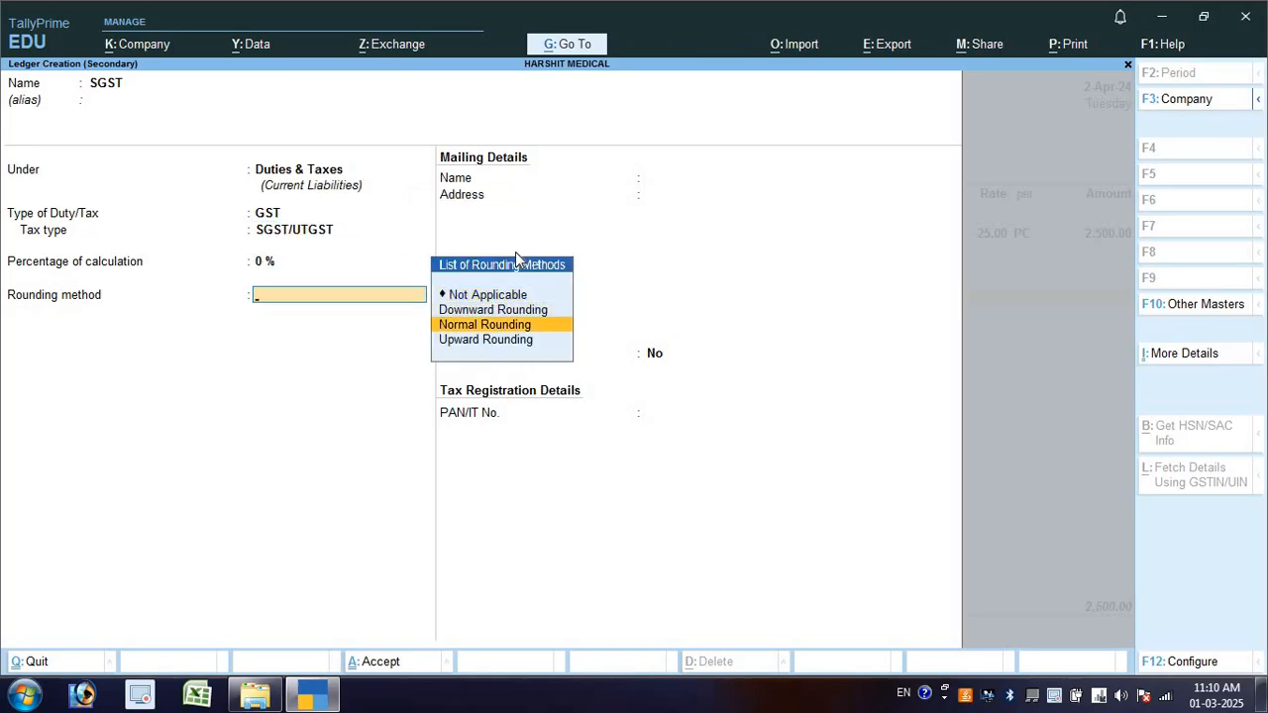
key(Return)
text(1)
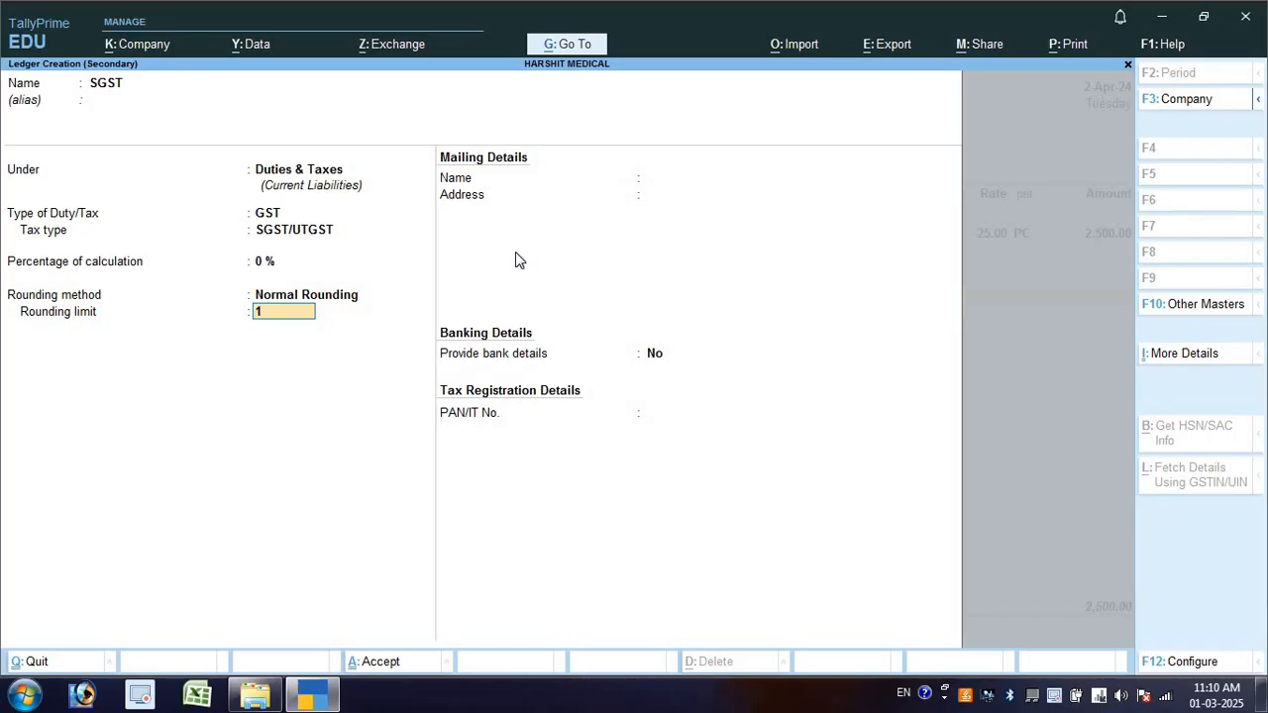
key(Return)
key(Return)
key(Return)
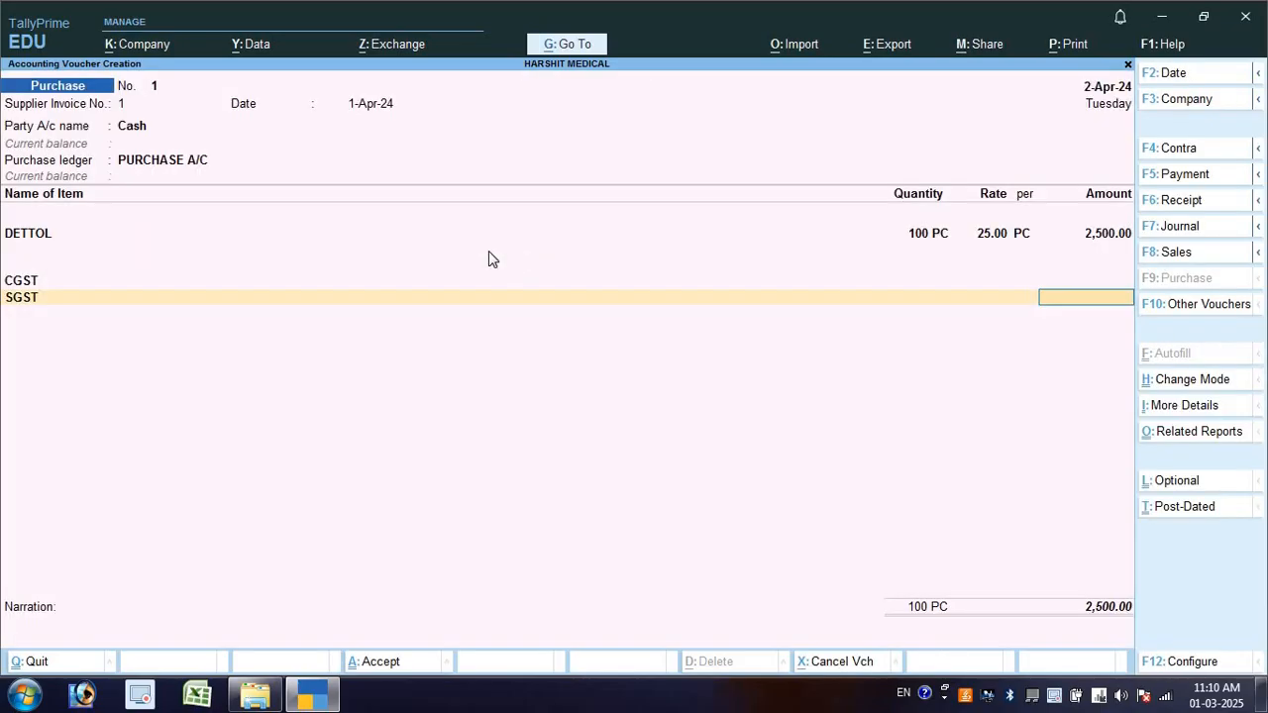
- Reopen the Cash party details of the purchase voucher and change the GST registration type to Regular
click(141, 127)
key(Return)
key(Return)
key(Return)
key(Return)
key(Return)
key(Return)
key(Return)
key(Return)
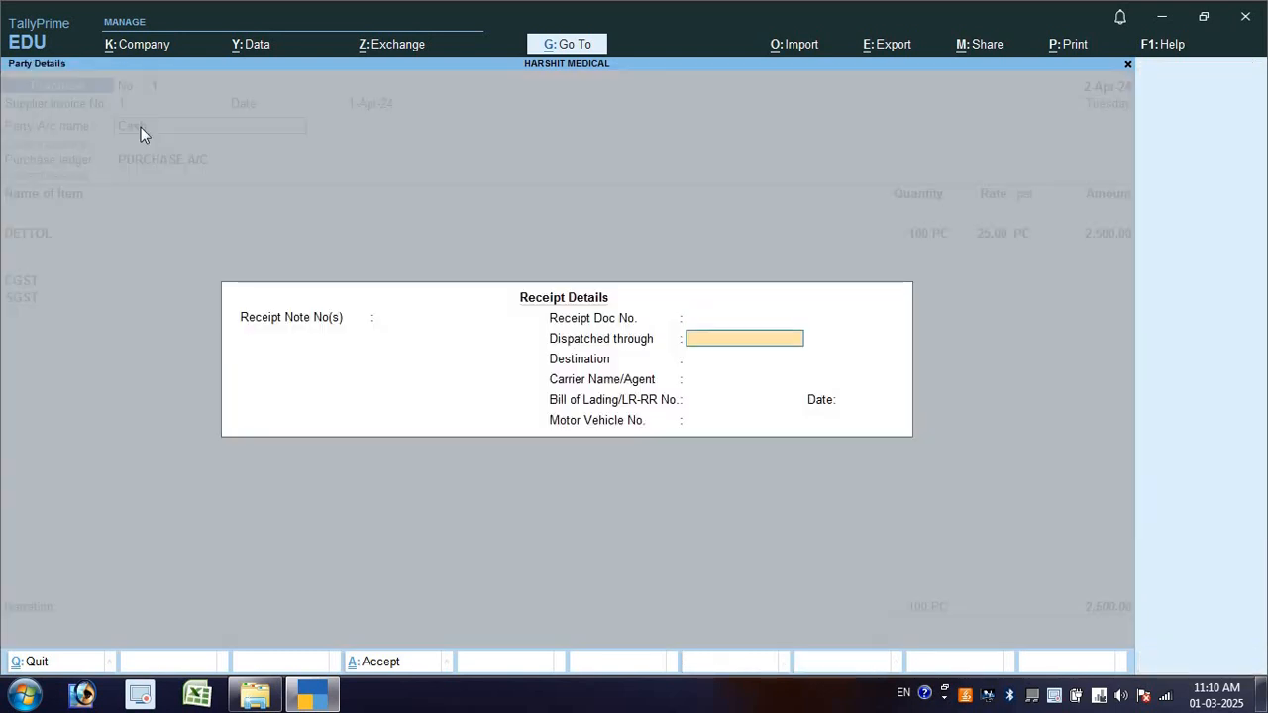
key(Return)
key(Return)
key(Return)
key(Return)
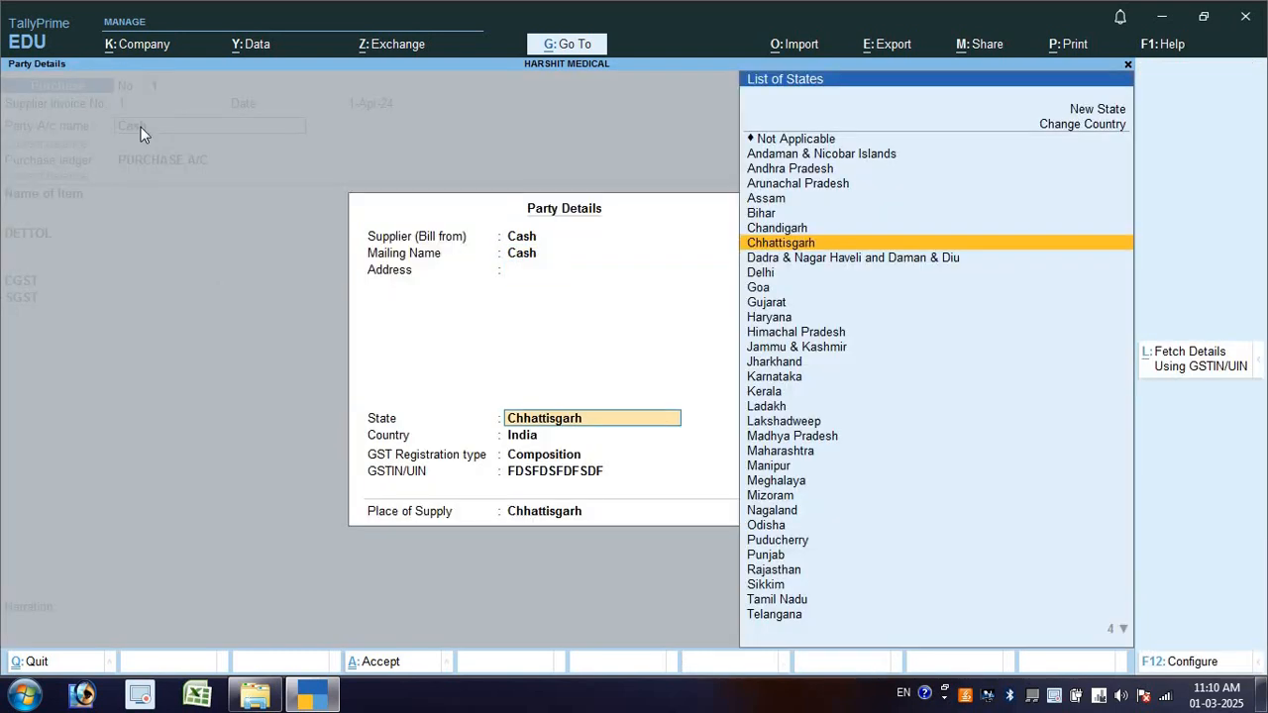
key(Down)
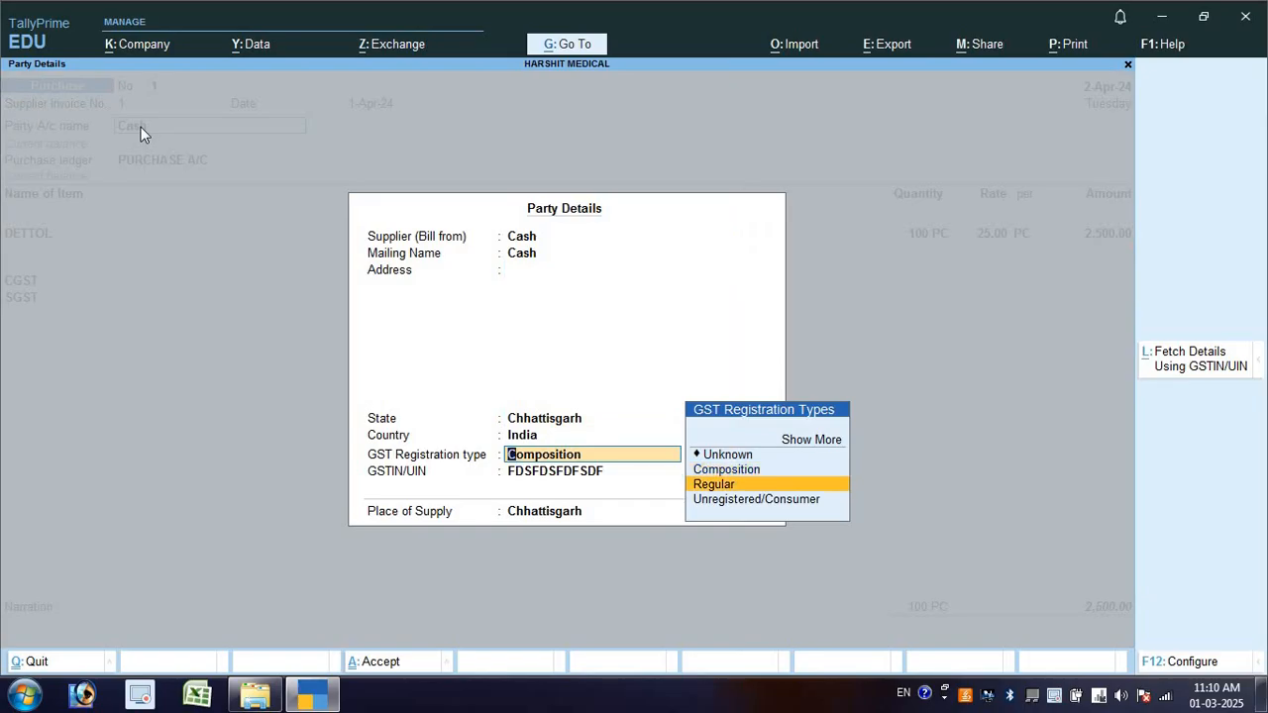
key(Return)
key(Return)
key(Return)
key(Return)
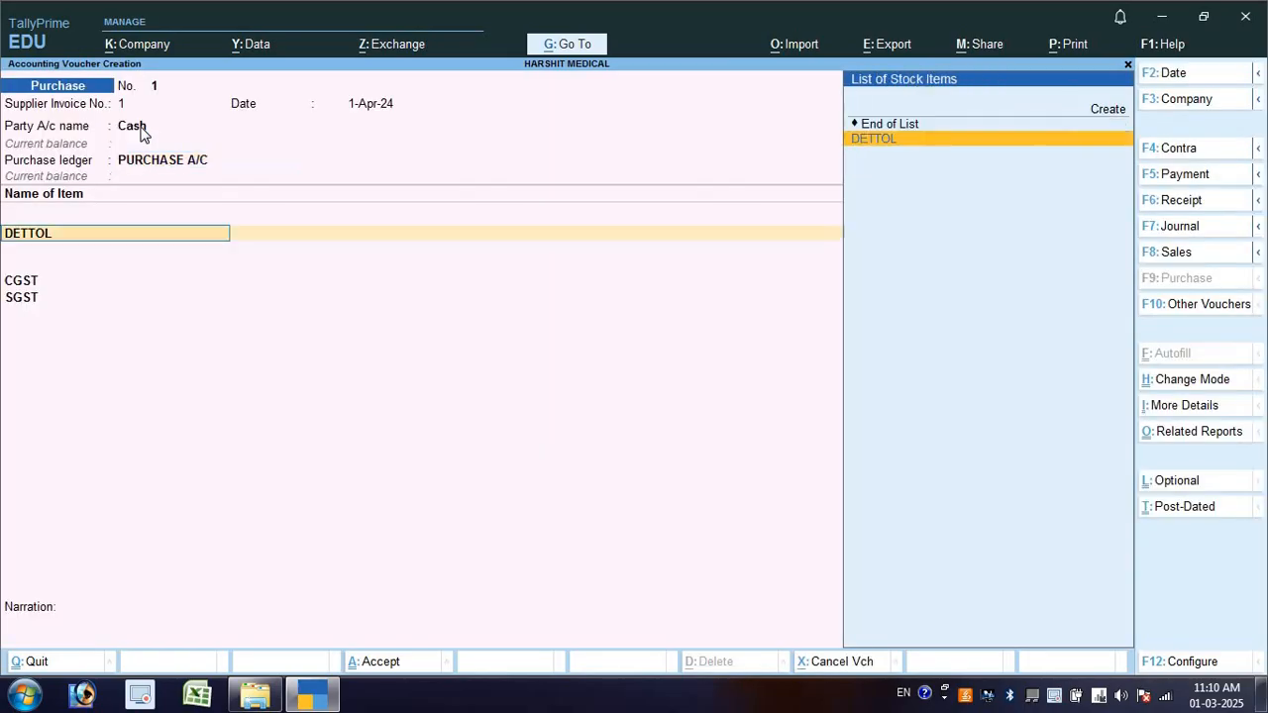
- Go through the DETTOL line and the CGST line of the voucher again to check the tax amount
key(Return)
key(Return)
key(Return)
key(Return)
key(Return)
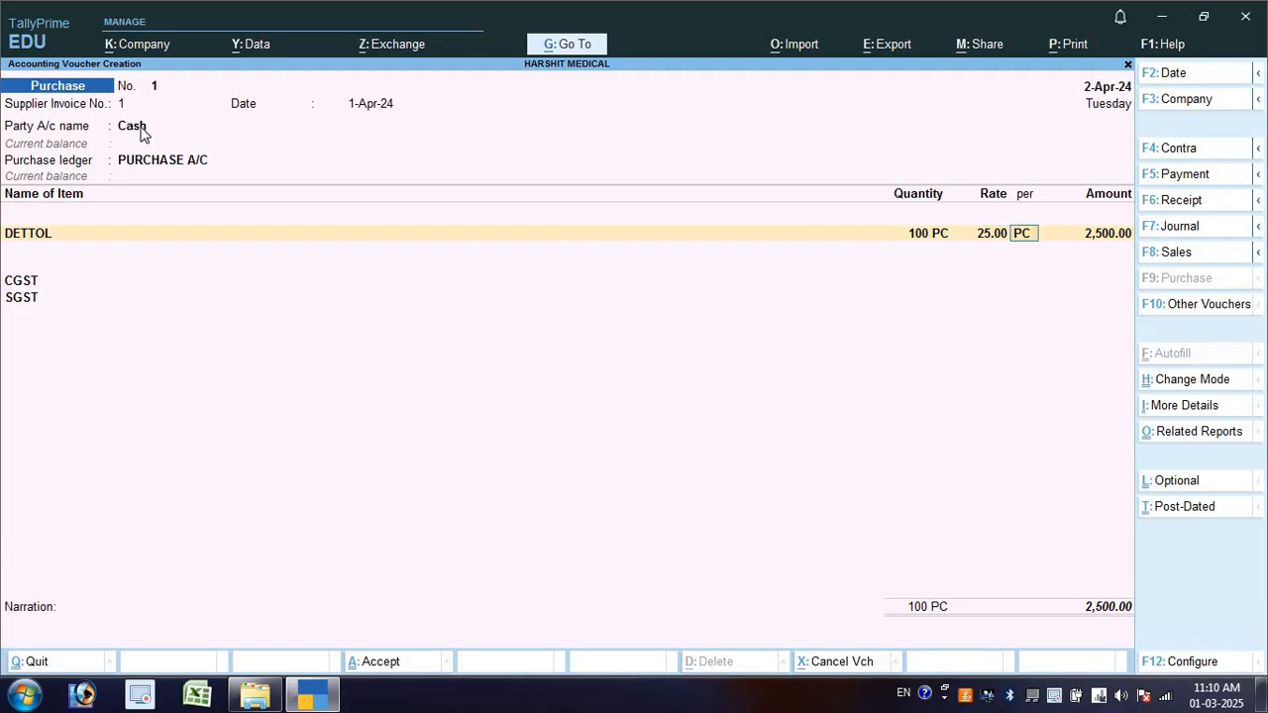
key(Return)
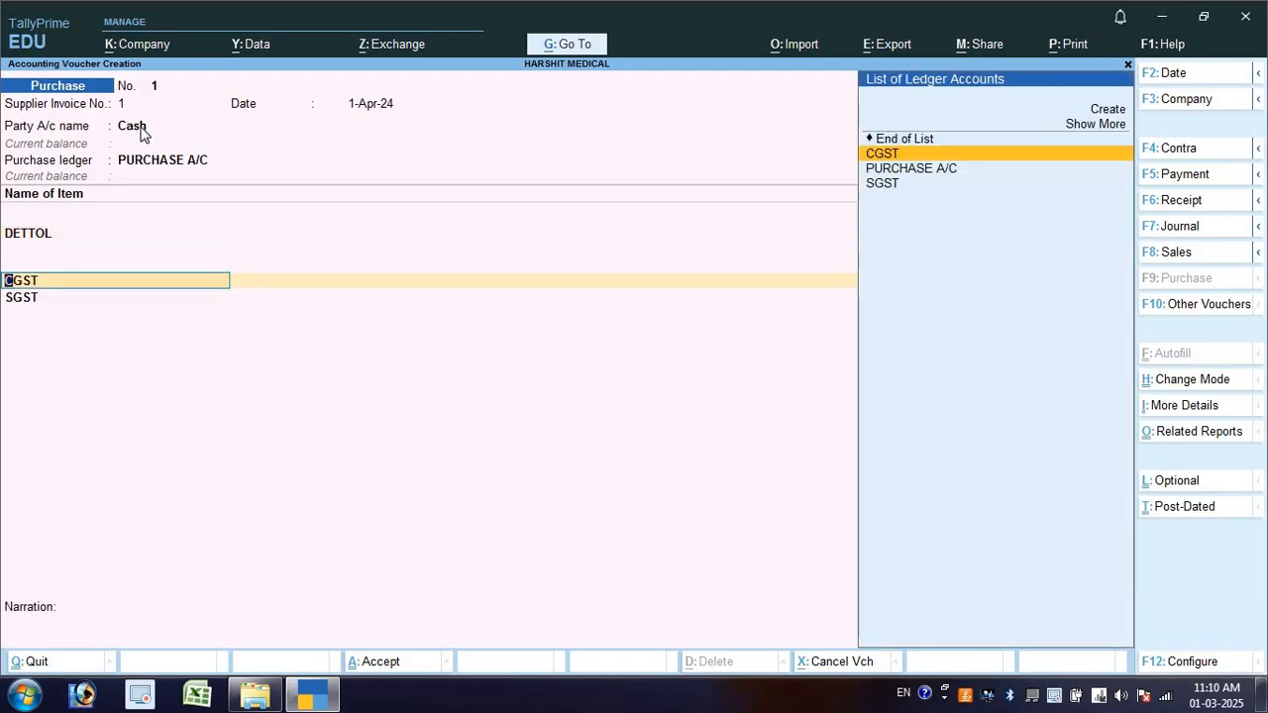
key(Return)
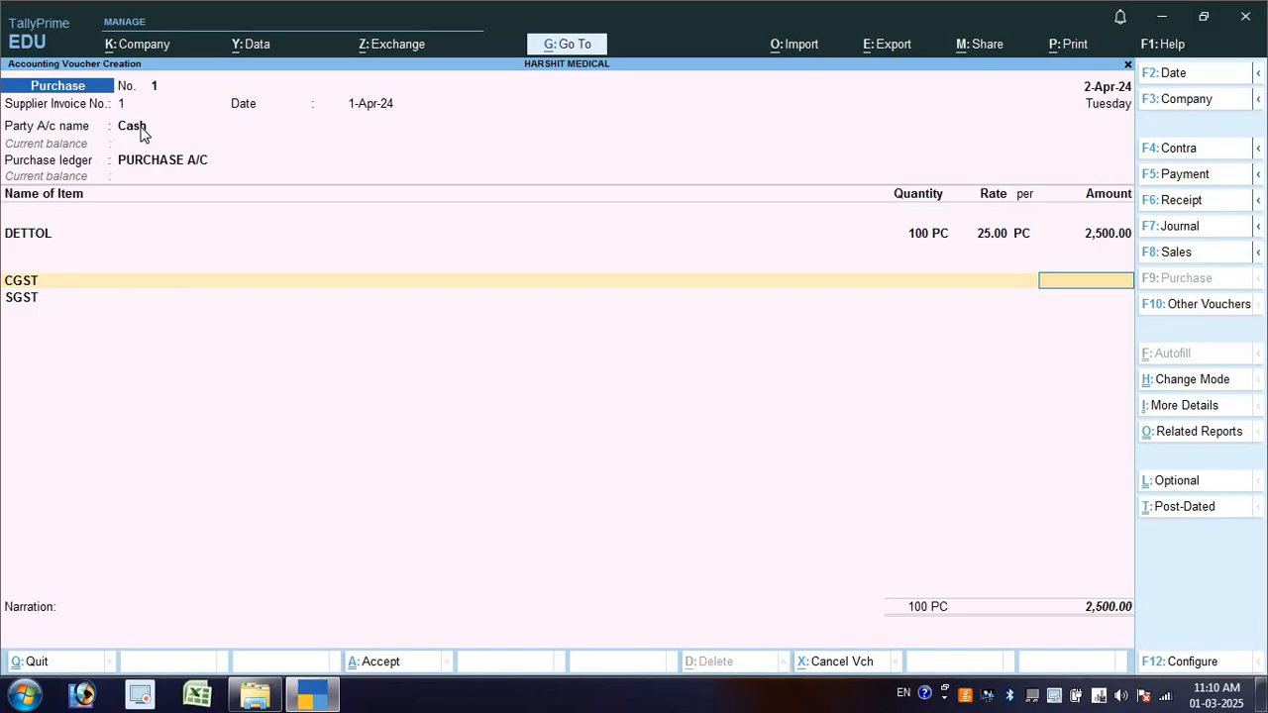
- Go back to the Cash party and review its receipt details, state, GST registration type and place of supply
key(BackSpace)
key(BackSpace)
key(BackSpace)
key(BackSpace)
key(BackSpace)
key(BackSpace)
key(BackSpace)
key(BackSpace)
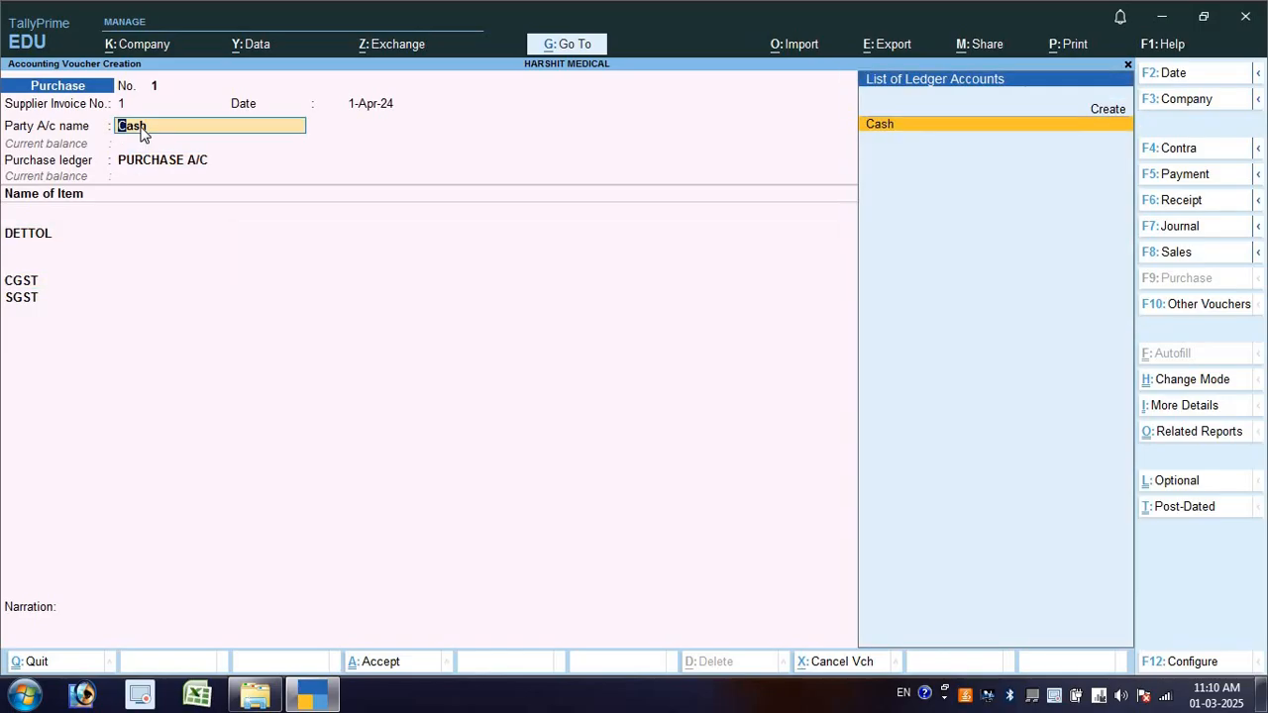
key(Return)
key(Return)
key(Return)
key(Return)
key(Return)
key(Return)
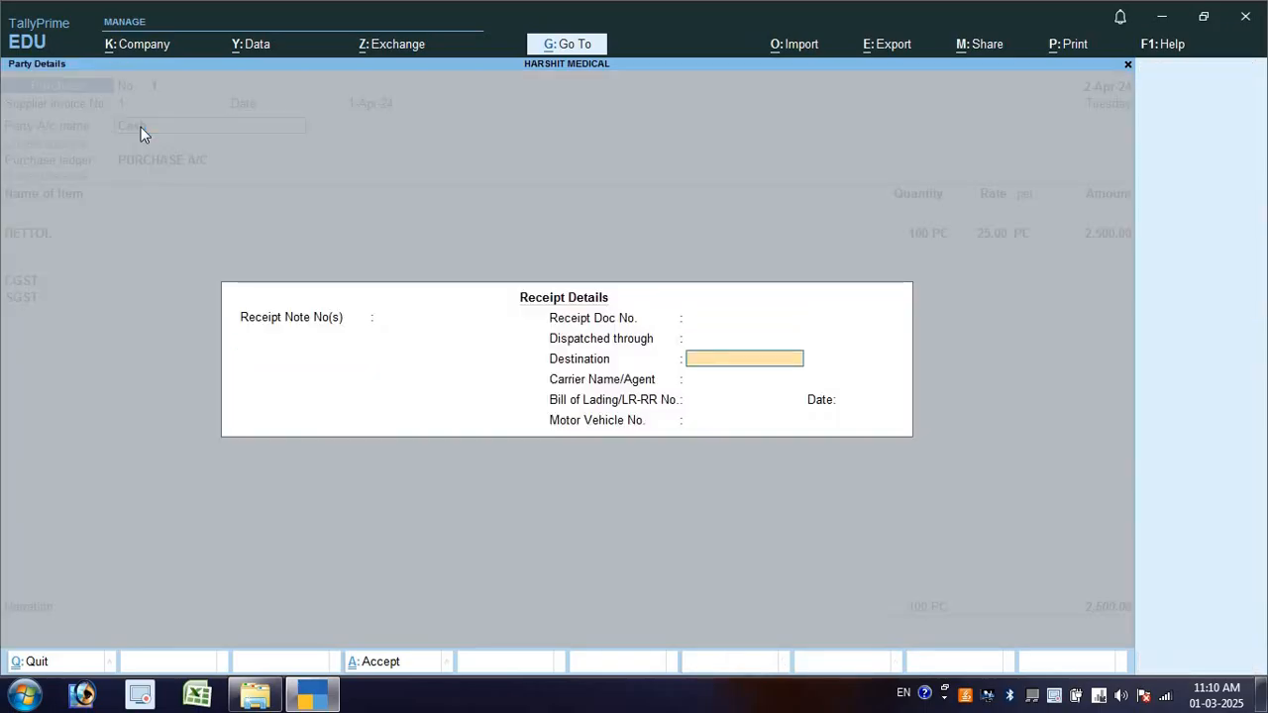
key(Return)
key(Return)
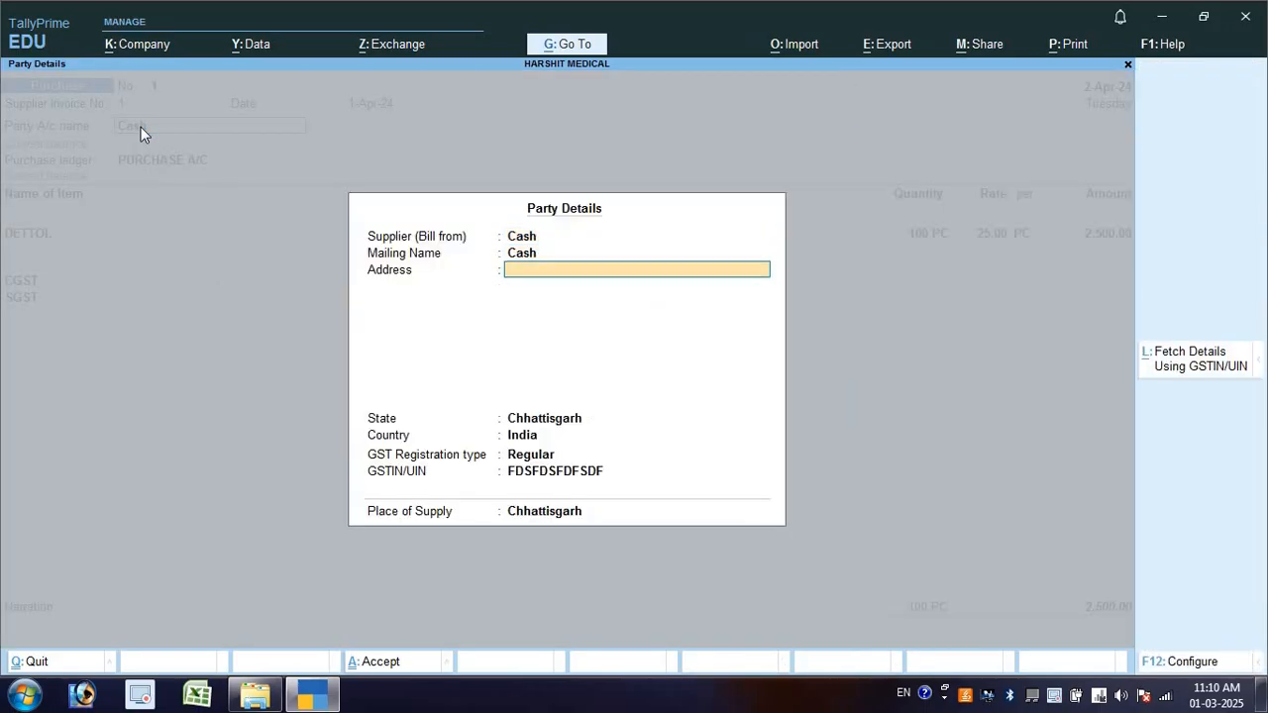
key(Return)
key(Return)
key(Return)
key(BackSpace)
key(BackSpace)
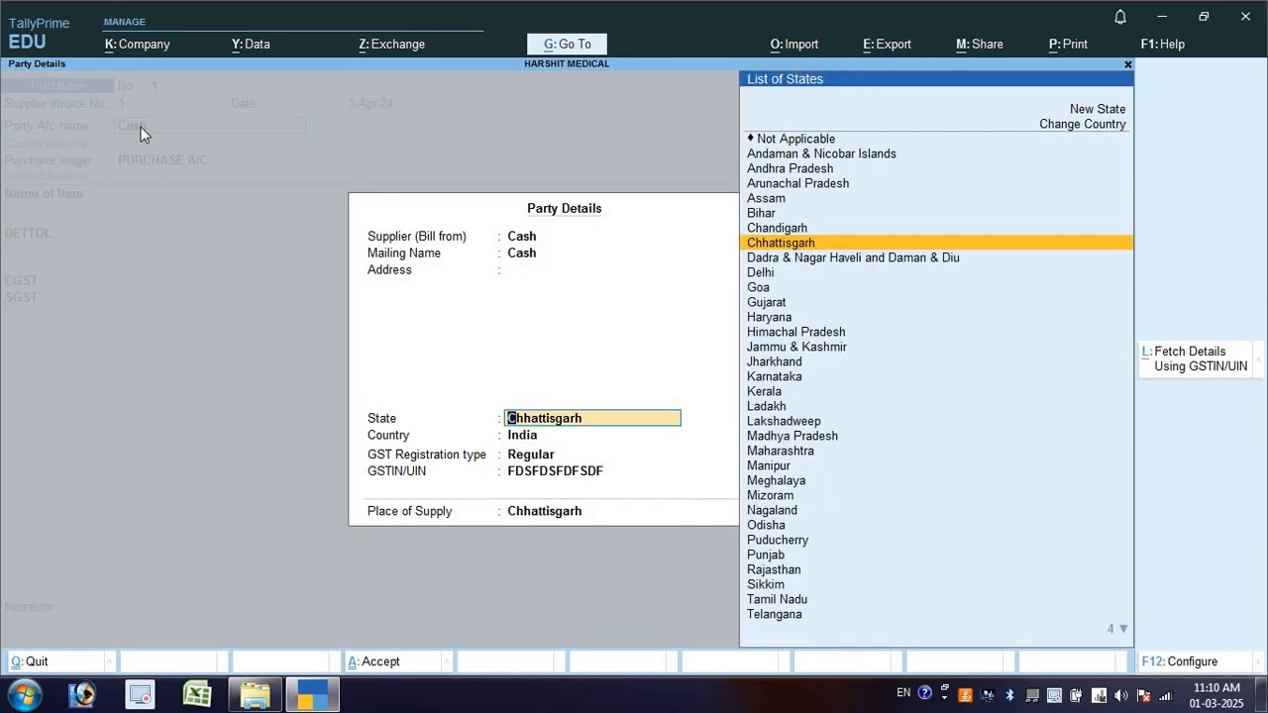
key(Return)
key(Return)
key(Return)
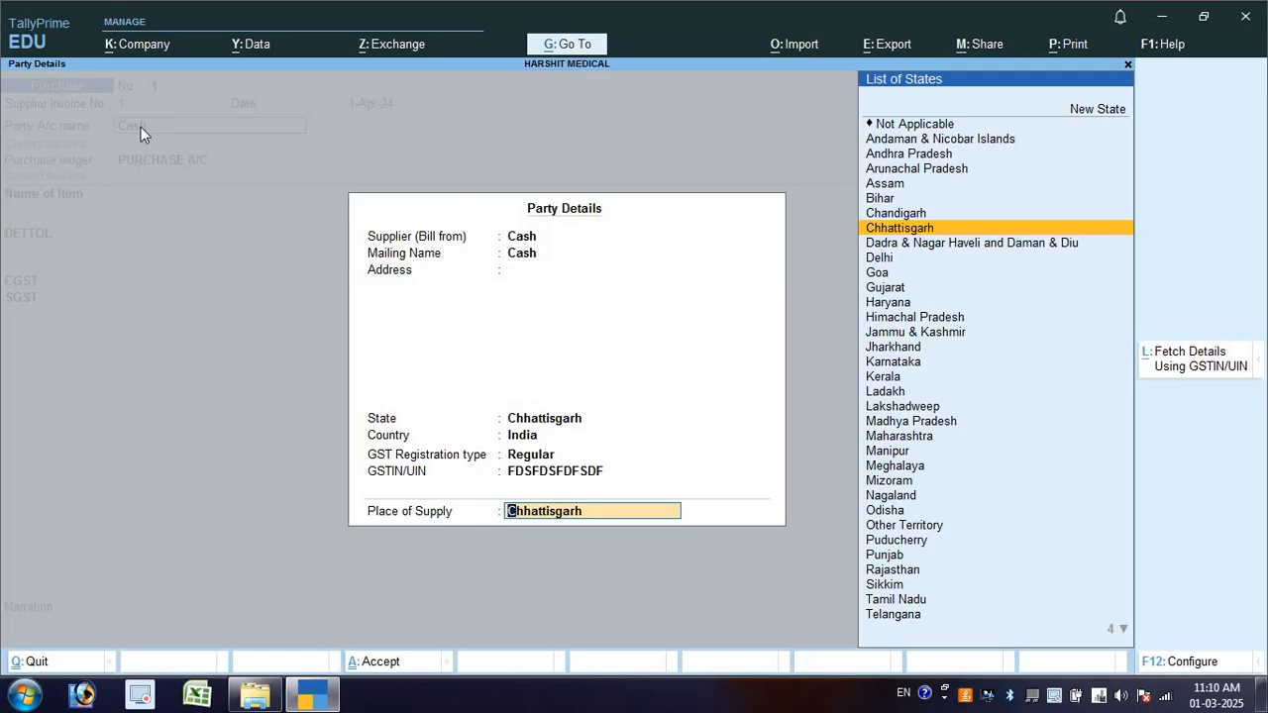
key(Return)
key(Return)
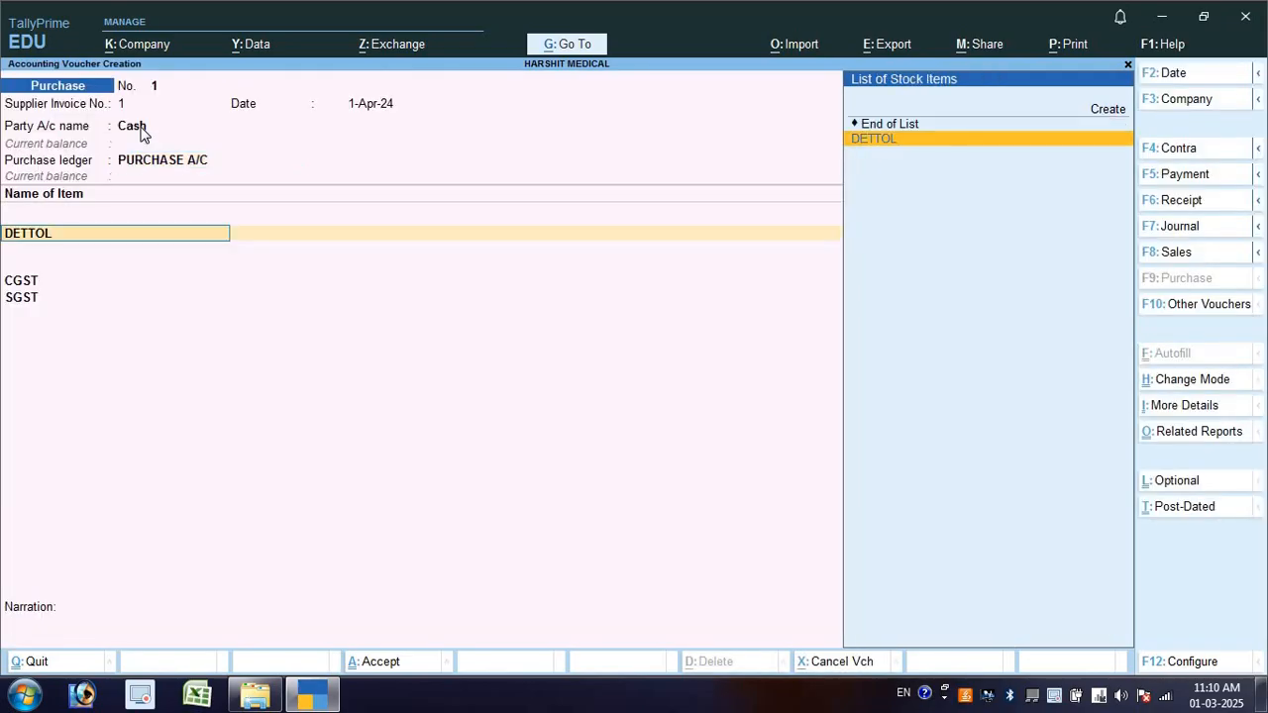
- Open the PURCHASE A/C ledger from the voucher, check its GST applicability and other settings, and accept it back into the voucher
key(BackSpace)
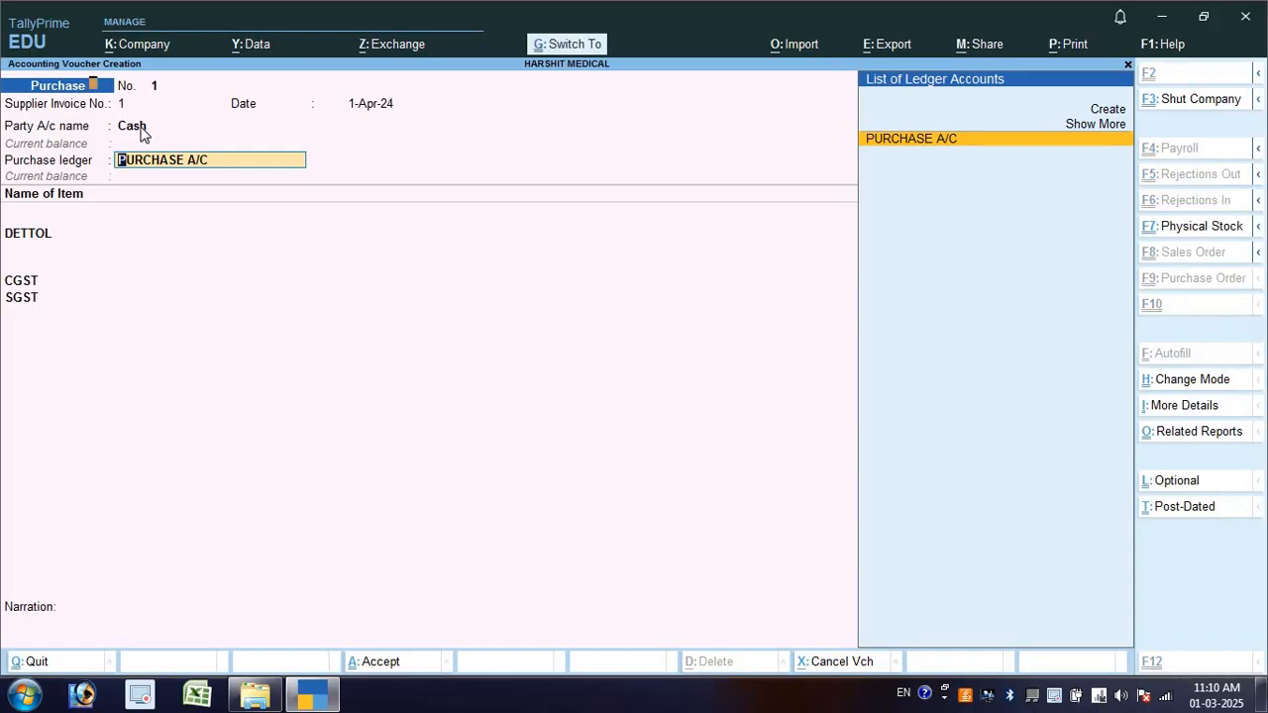
key(ctrl+Return)
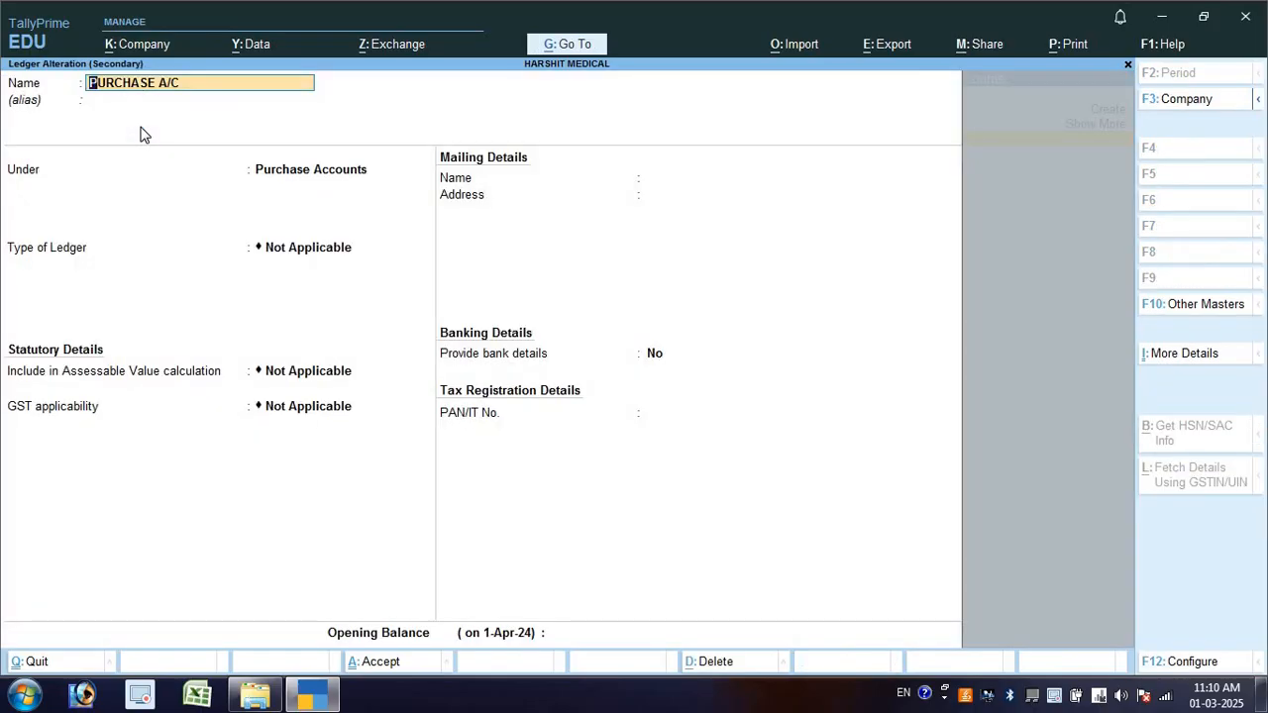
key(ctrl)
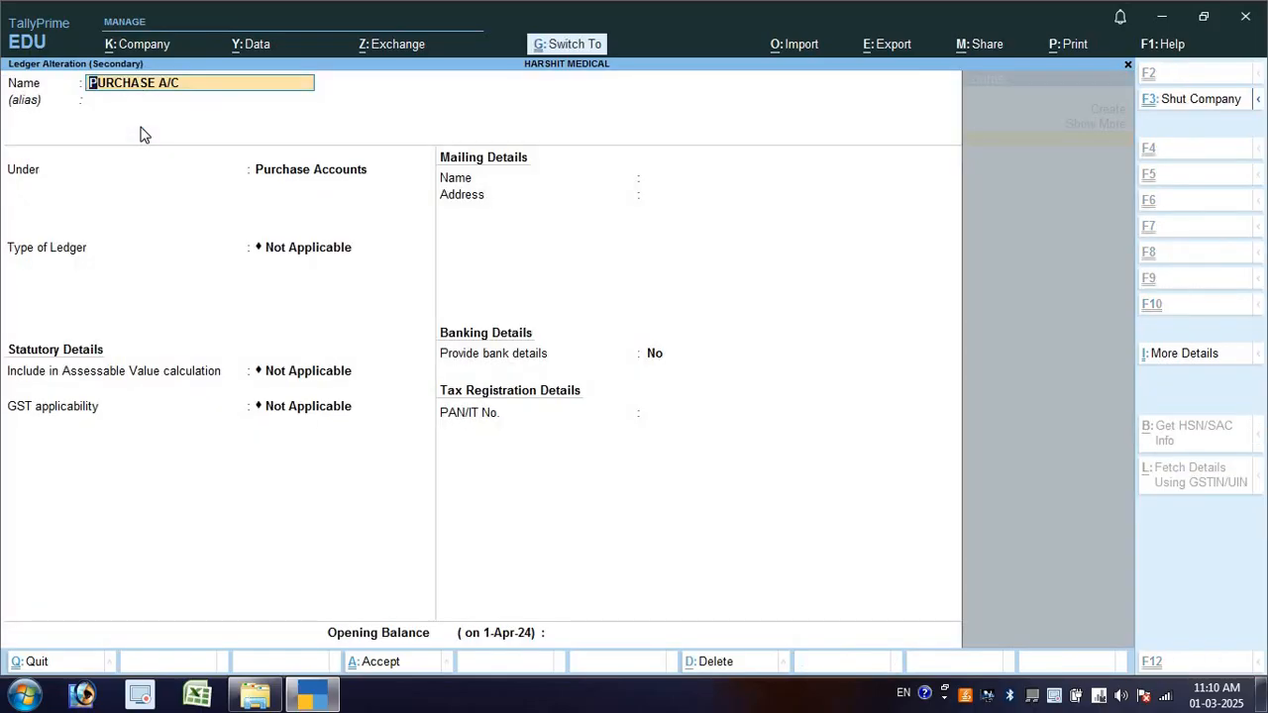
key(ctrl+a)
key(Return)
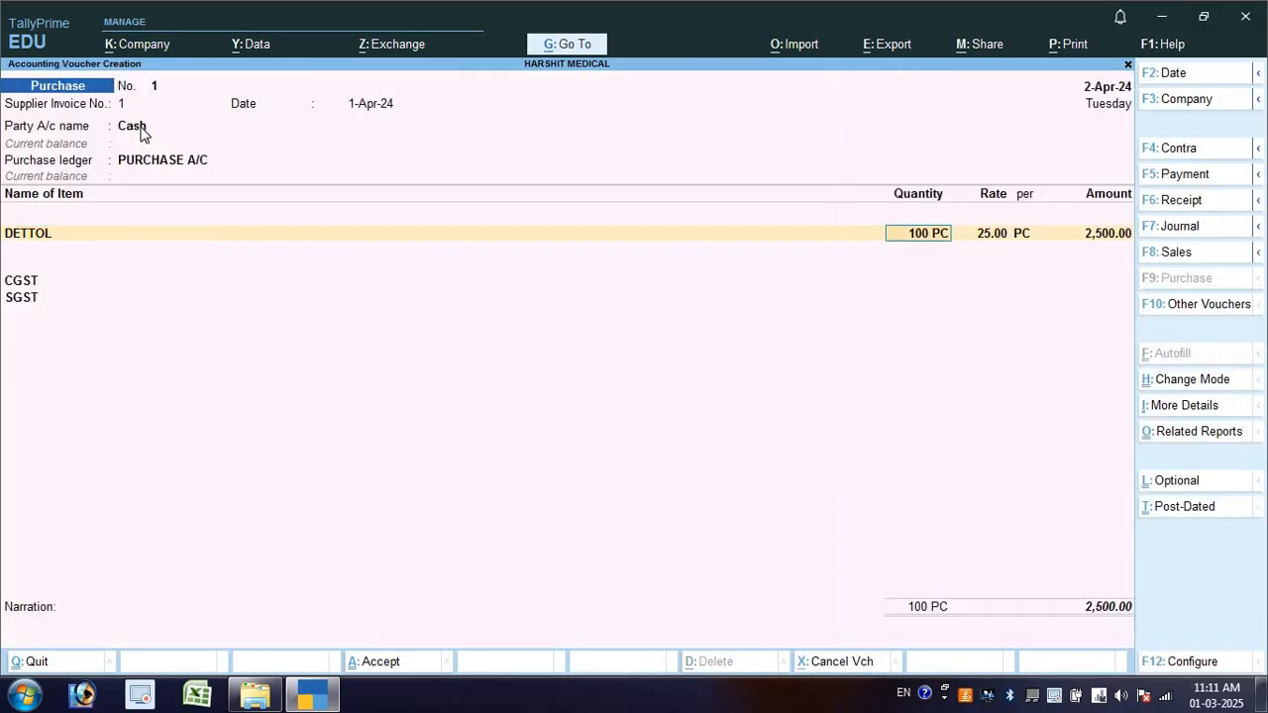
- Go through the DETTOL, CGST and SGST lines of the purchase voucher to check the tax amounts
key(Return)
key(Return)
key(Return)
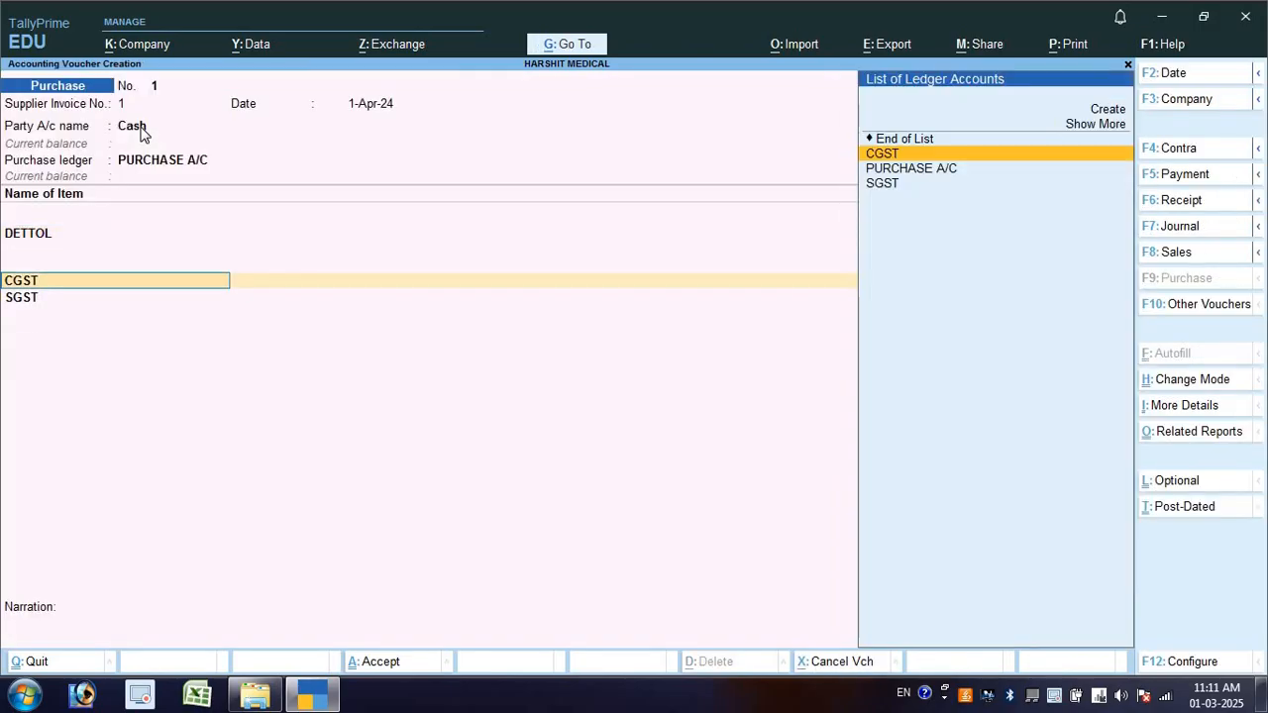
key(Return)
key(Return)
key(Return)
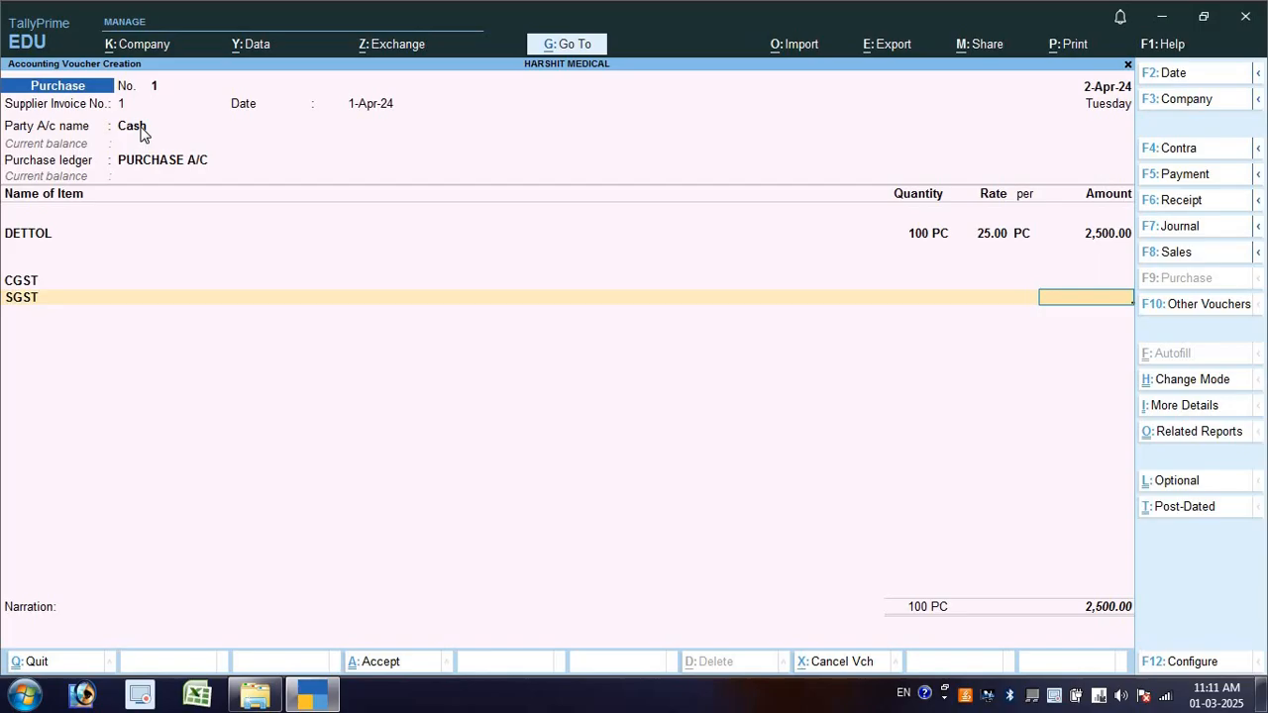
key(Return)
key(Return)
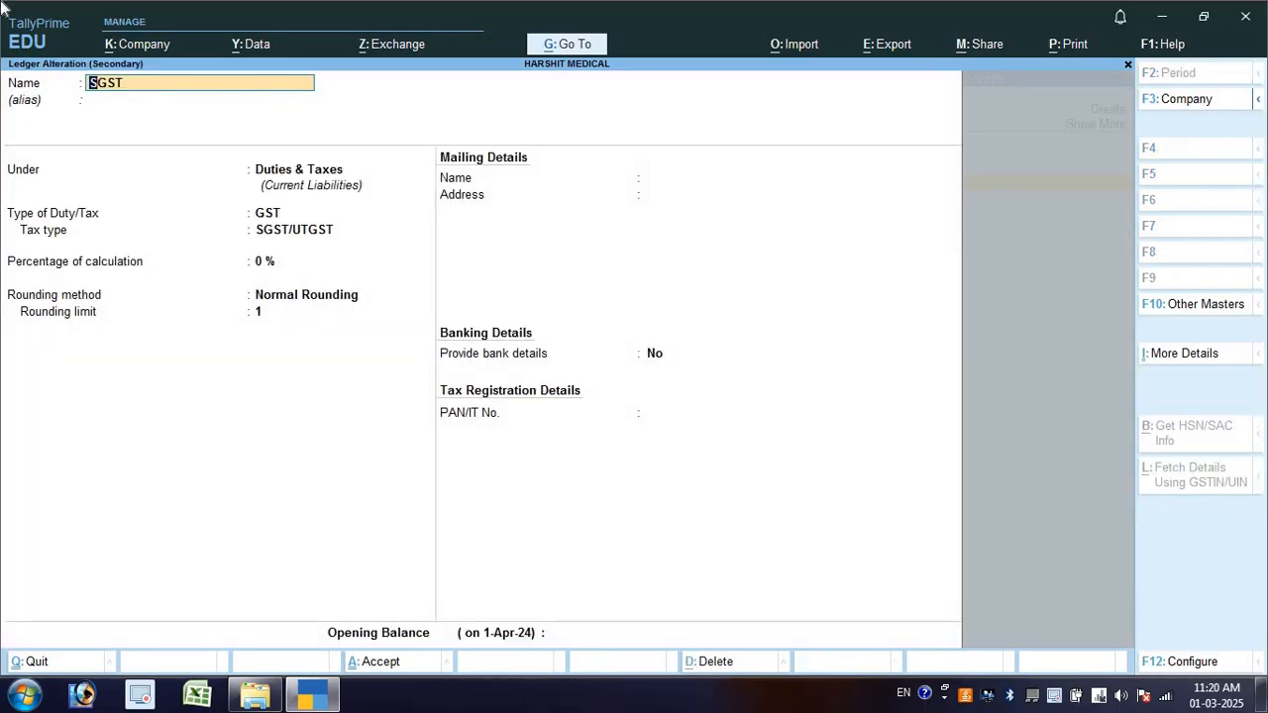
- Review the SGST ledger's tax type, calculation percentage, rounding and bank details, and accept it back into the voucher
key(Return)
key(Return)
key(Return)
key(Return)
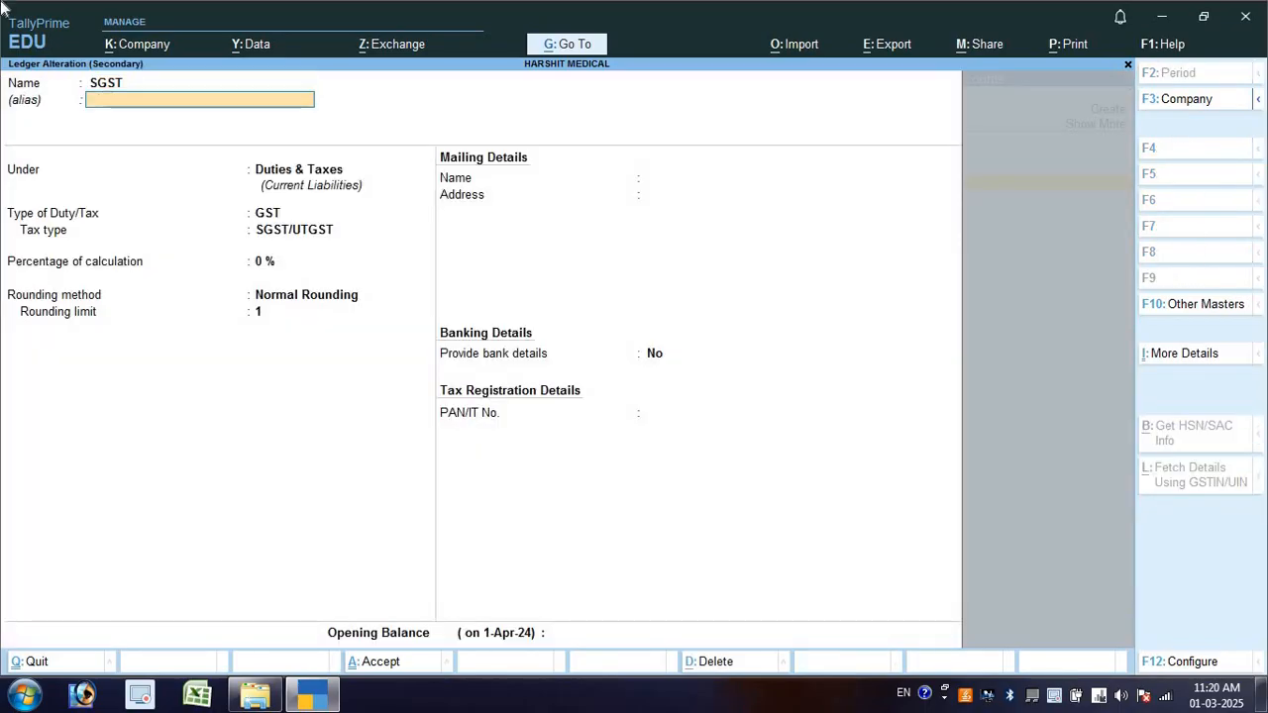
key(Return)
key(Return)
key(Return)
key(Return)
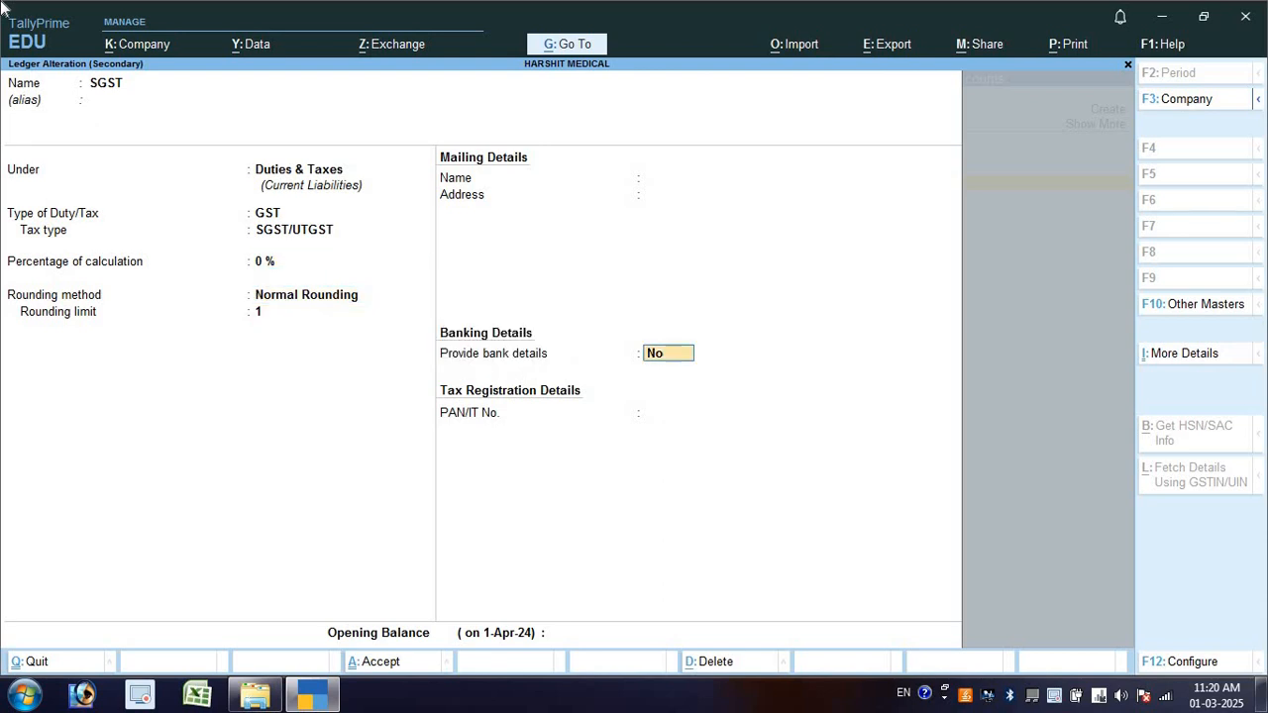
key(Return)
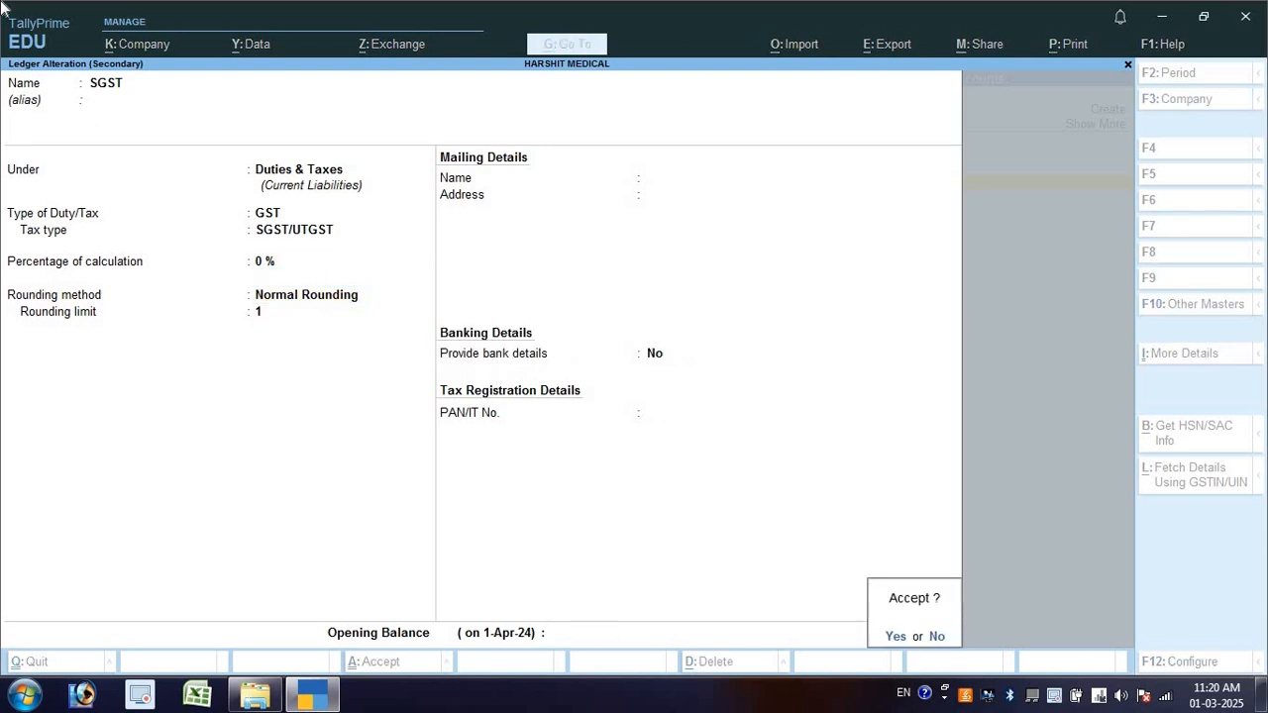
key(Return)
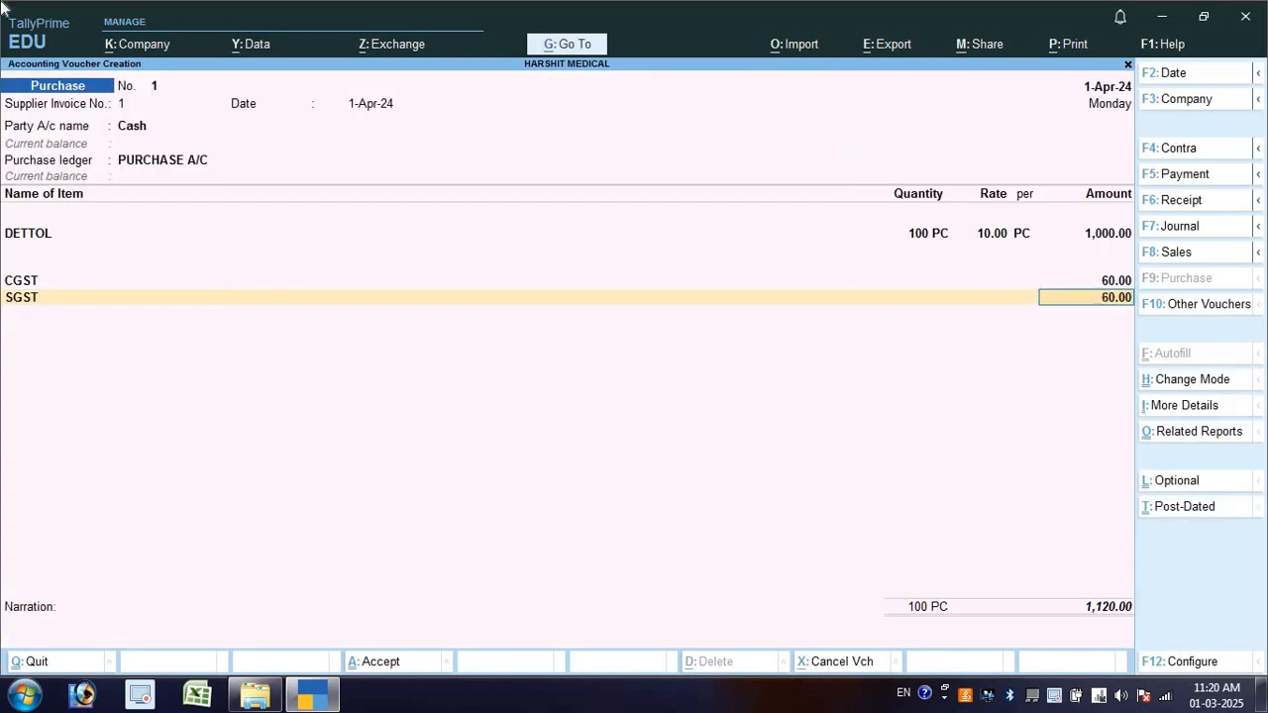
- Preview the purchase voucher's printed invoice, zoom in to examine the CGST and SGST columns, and close the preview without printing
key(ctrl)
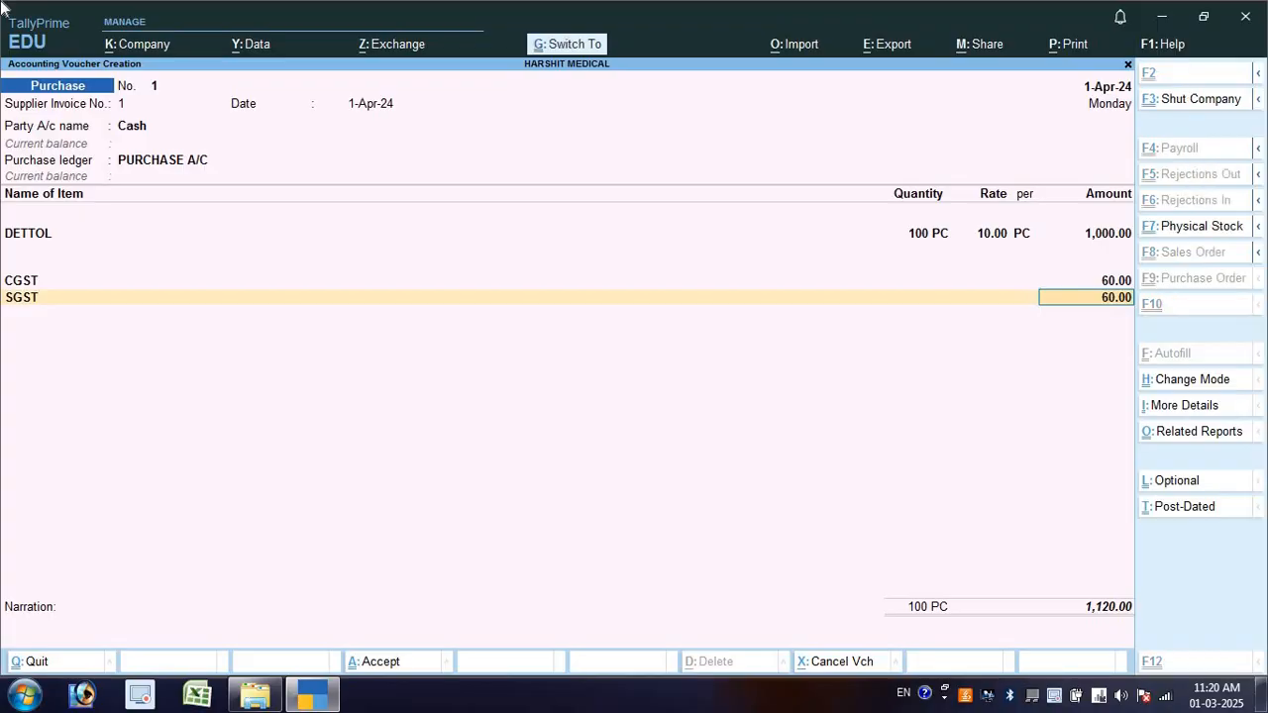
key(ctrl+p)
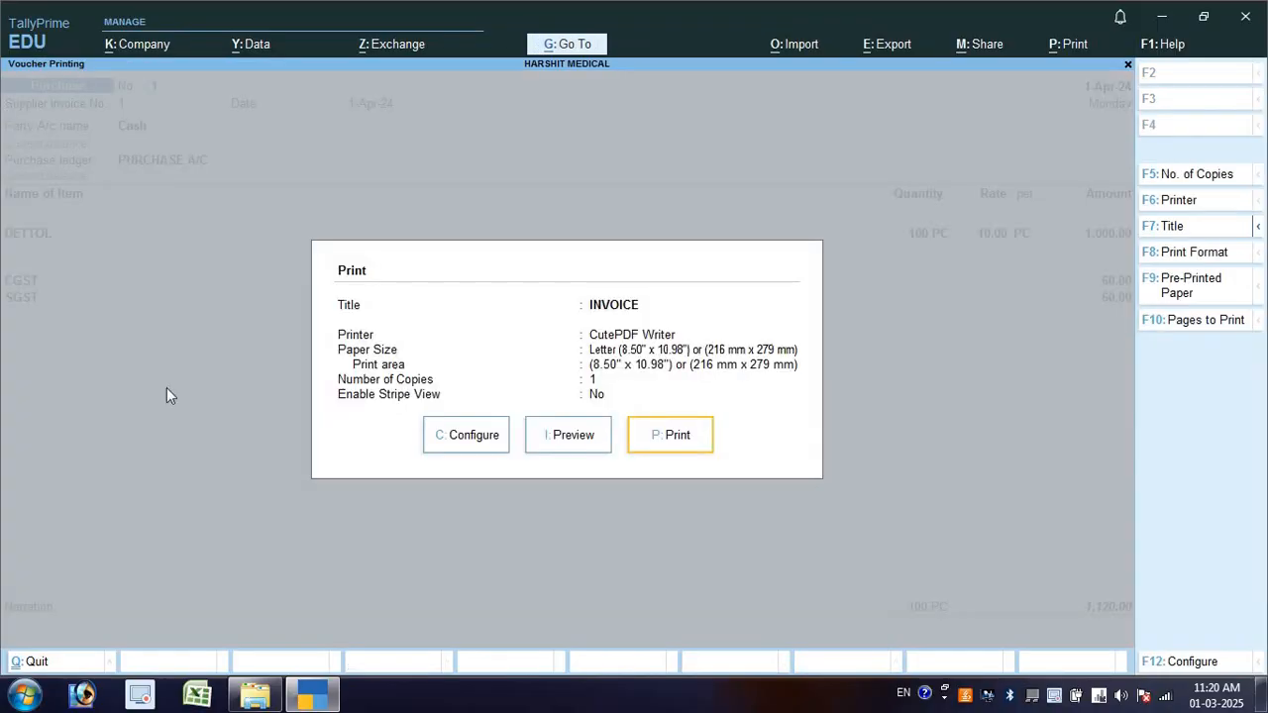
click(560, 436)
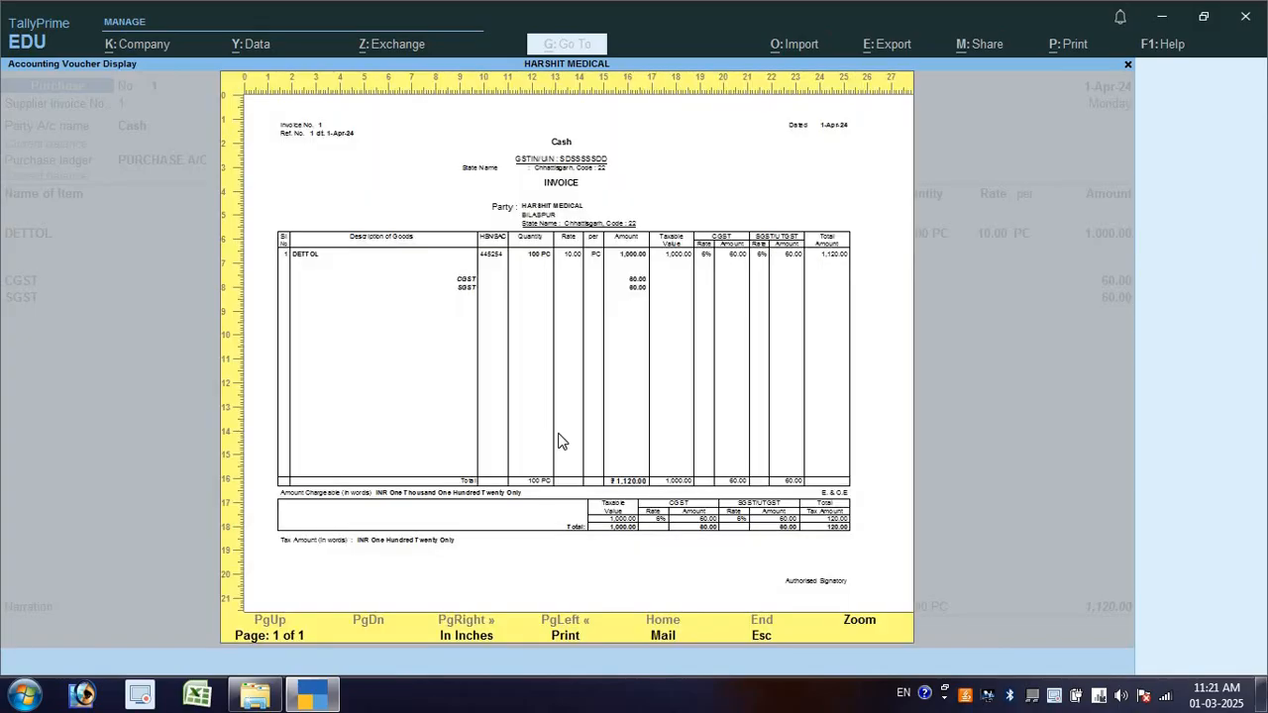
click(559, 440)
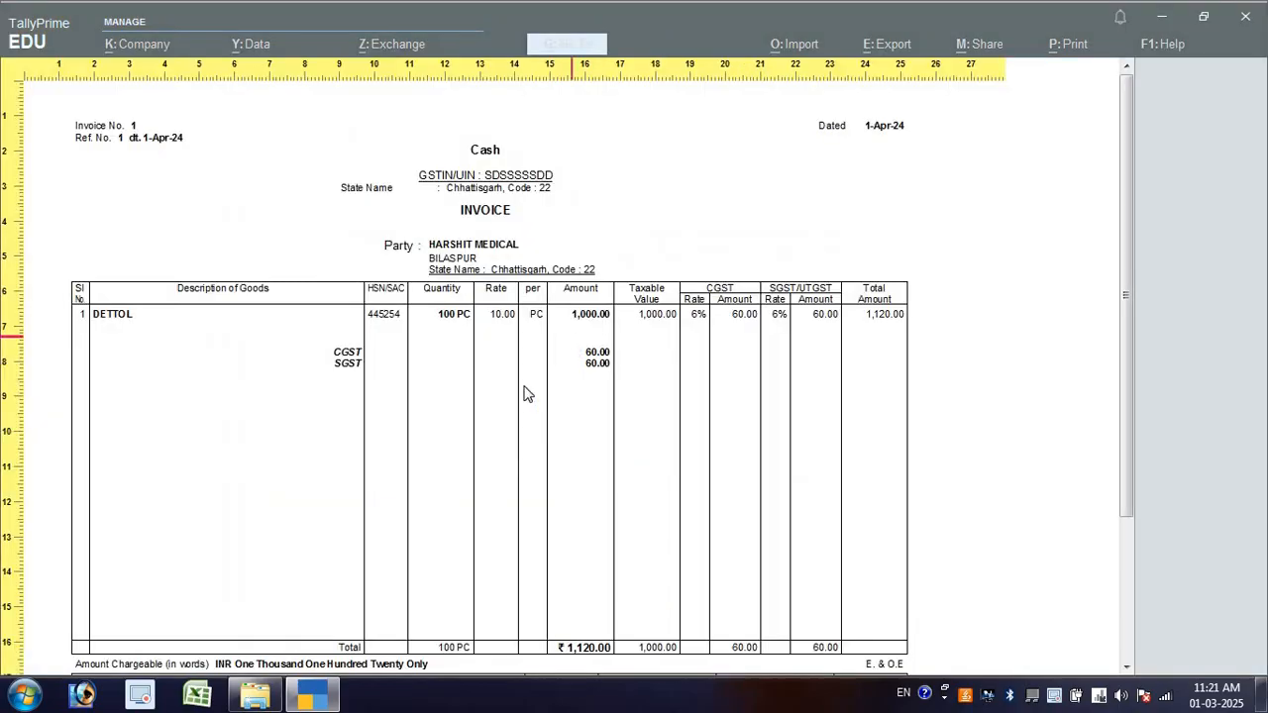
click(741, 332)
key(Escape)
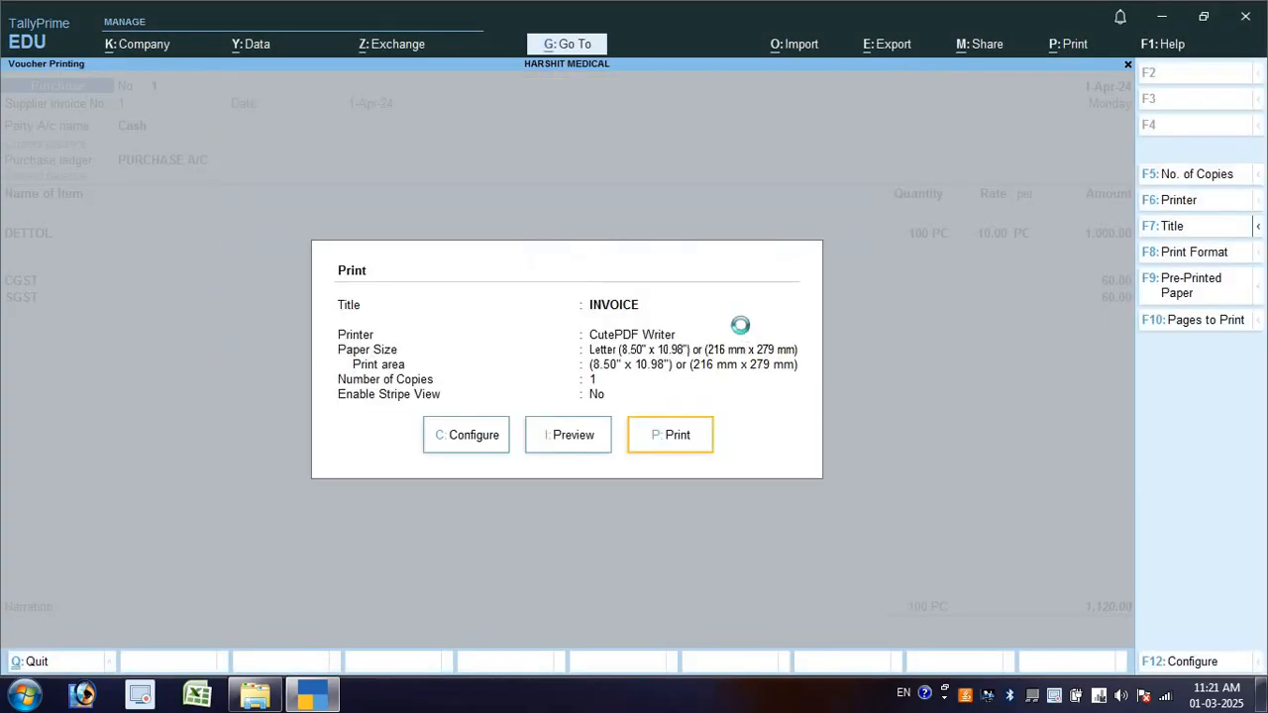
key(Escape)
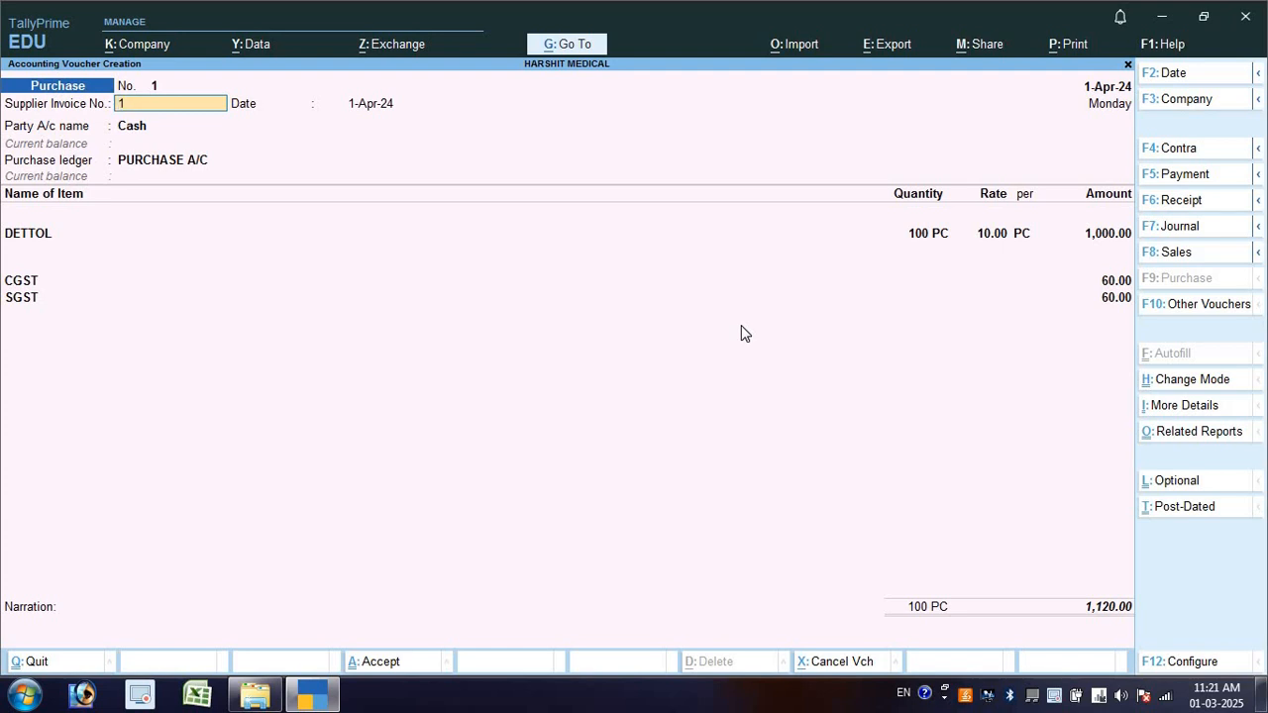
- Quit the purchase voucher without saving it and return to the Gateway of Tally
key(Escape)
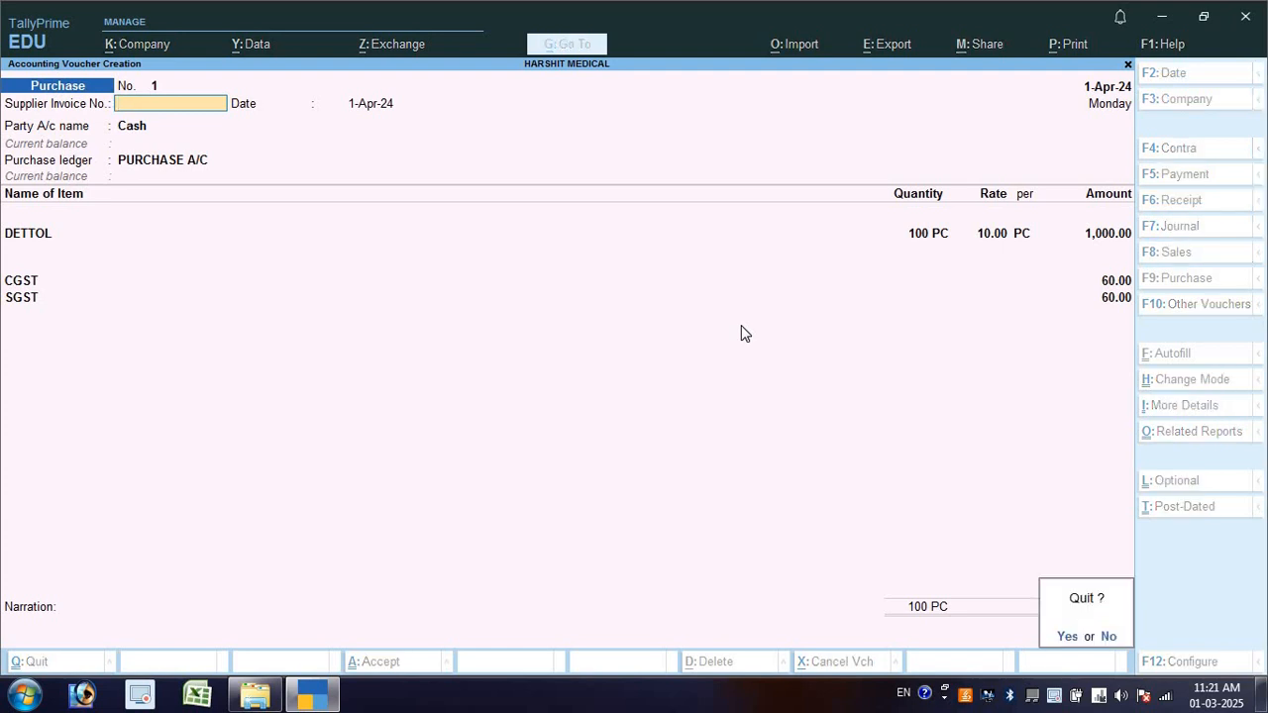
key(Escape)
key(Escape)
key(Escape)
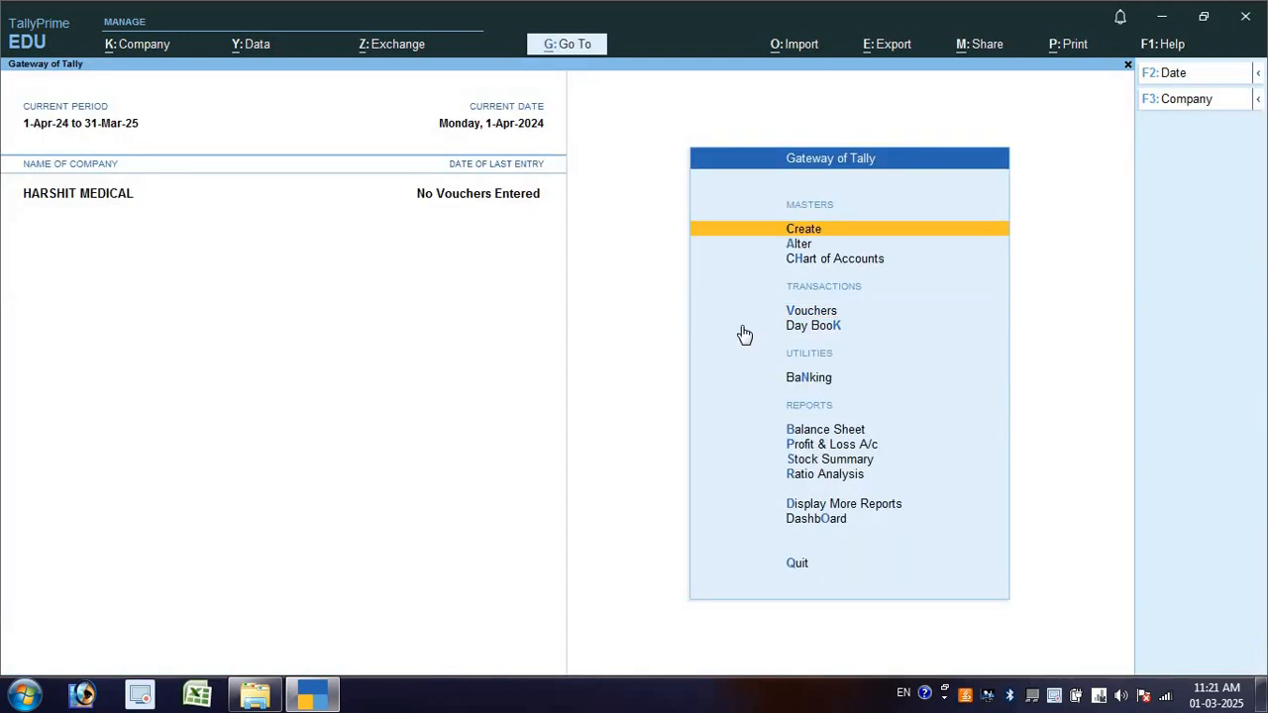
- Delete the company HARSHIT MEDICAL, confirm the deletion, and stay in the program at the company selection
key(alt+k)
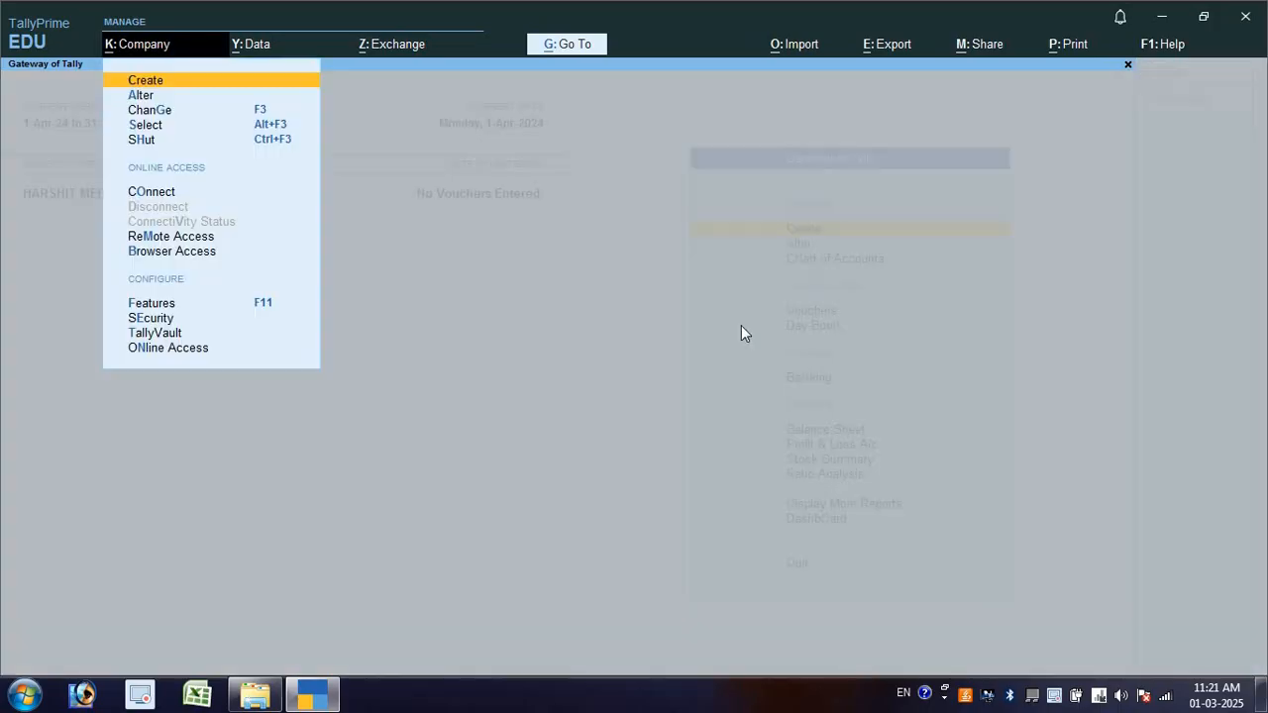
key(Down)
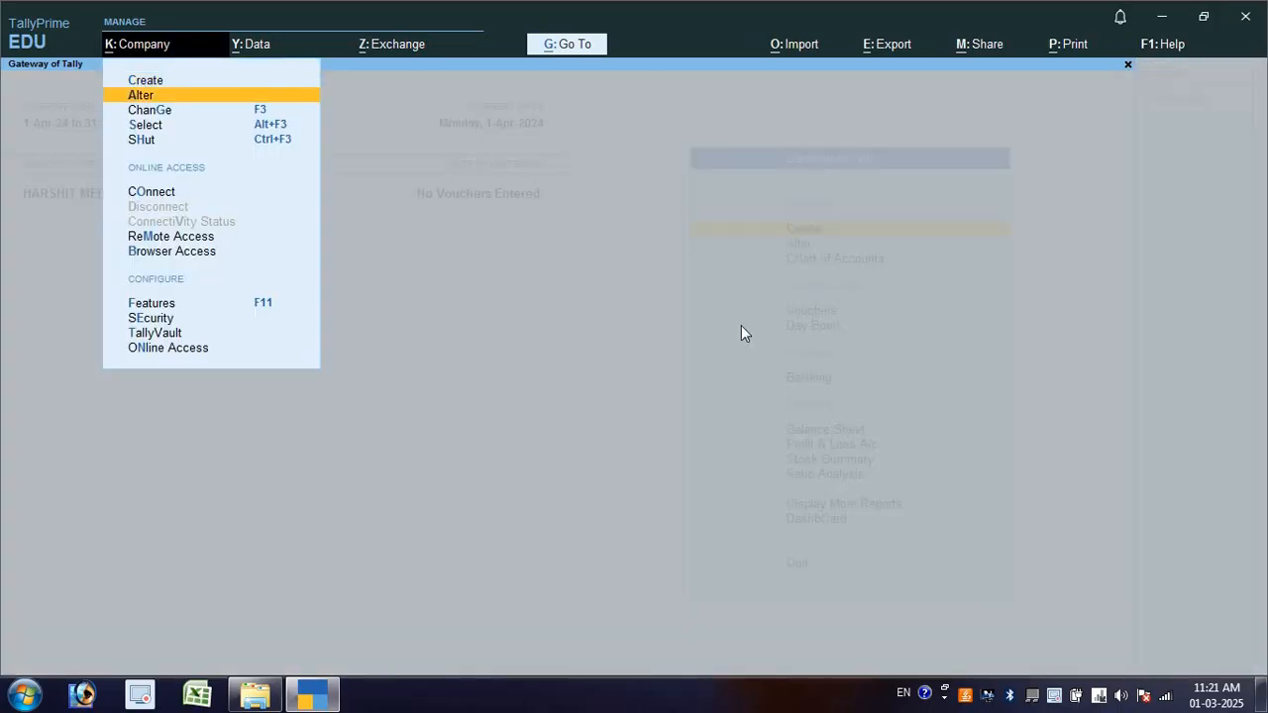
key(Return)
key(alt+d)
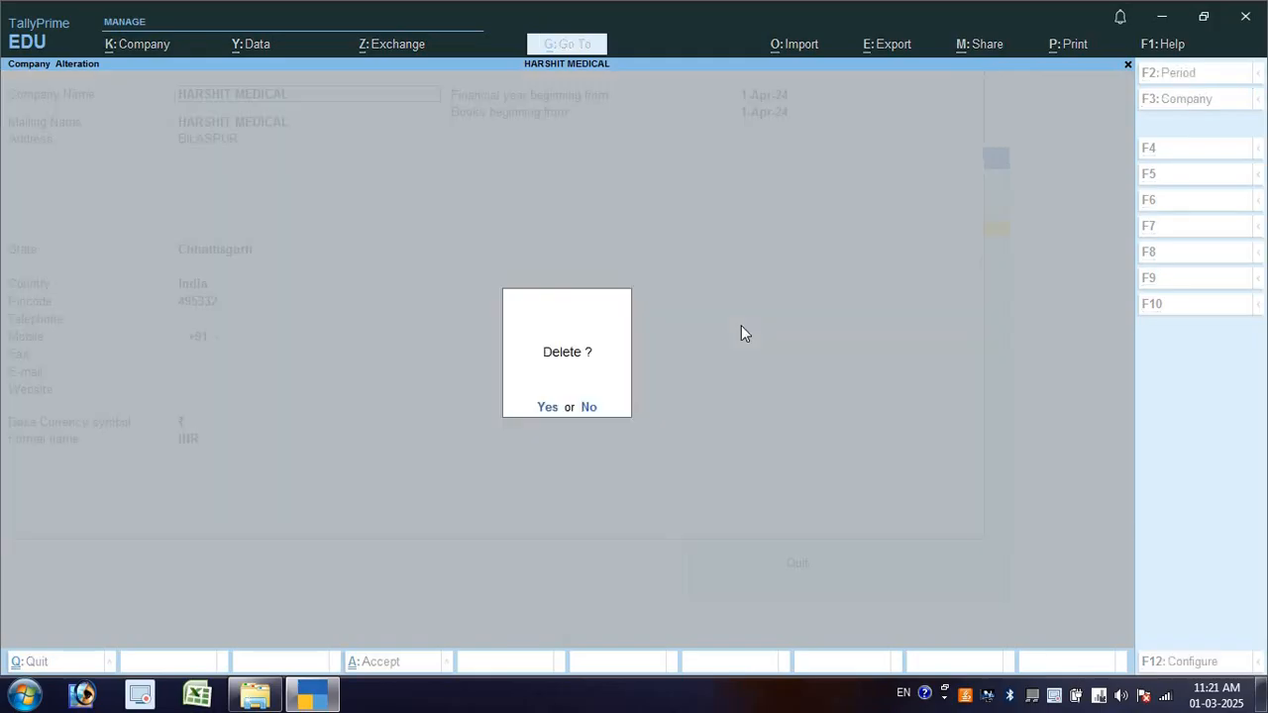
key(y)
key(y)
key(Escape)
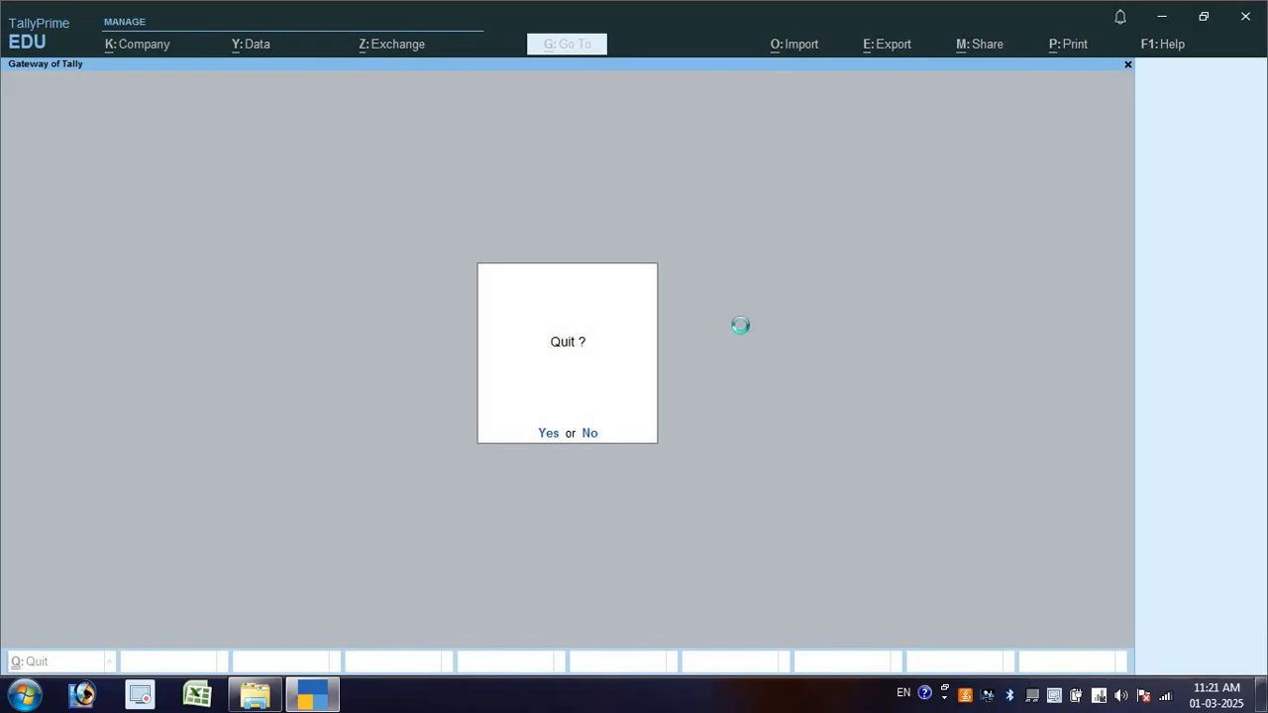
key(n)
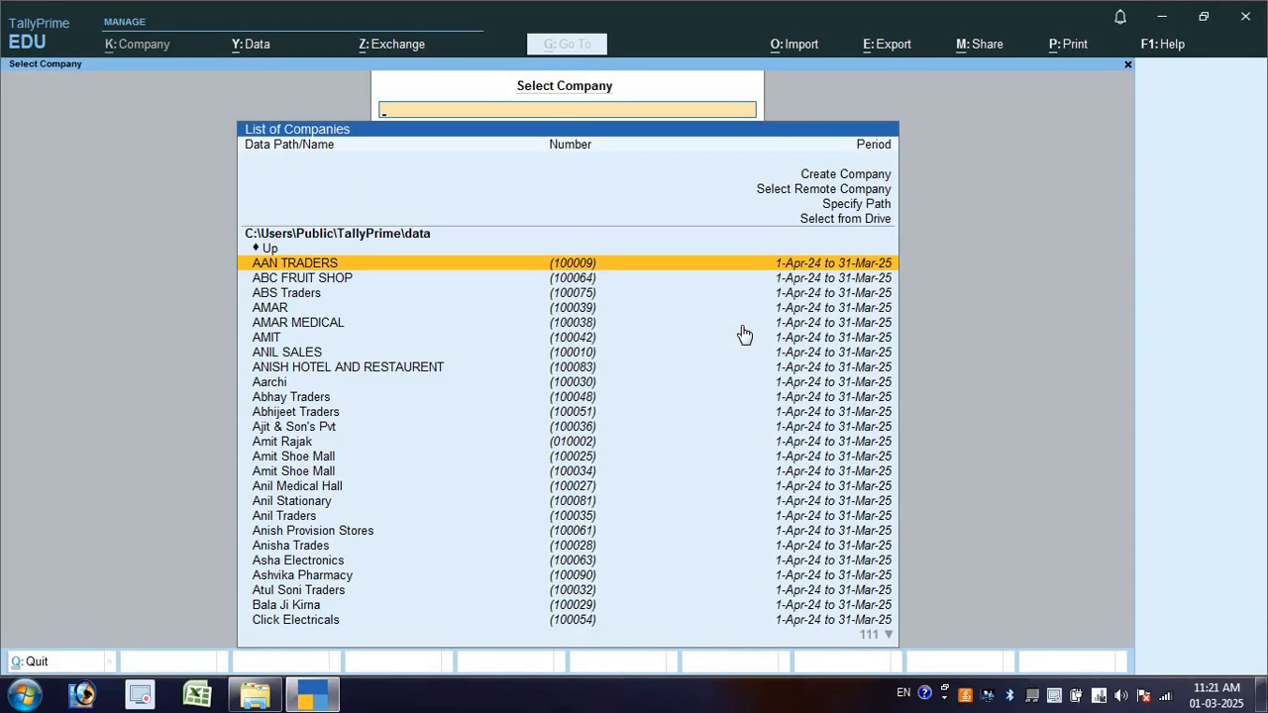
- Start creating a new company named HARHSIT MEDICAL, keeping the same mailing name
key(Up)
key(Up)
key(Up)
key(Up)
key(Up)
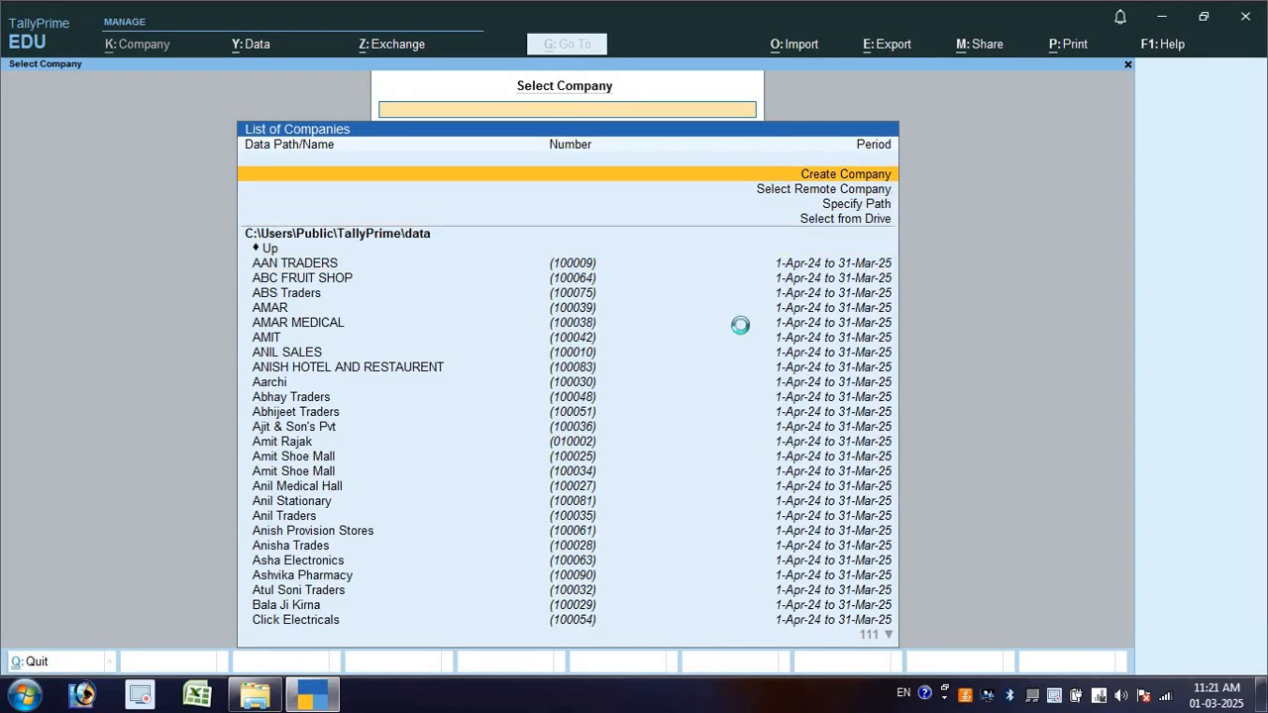
key(Return)
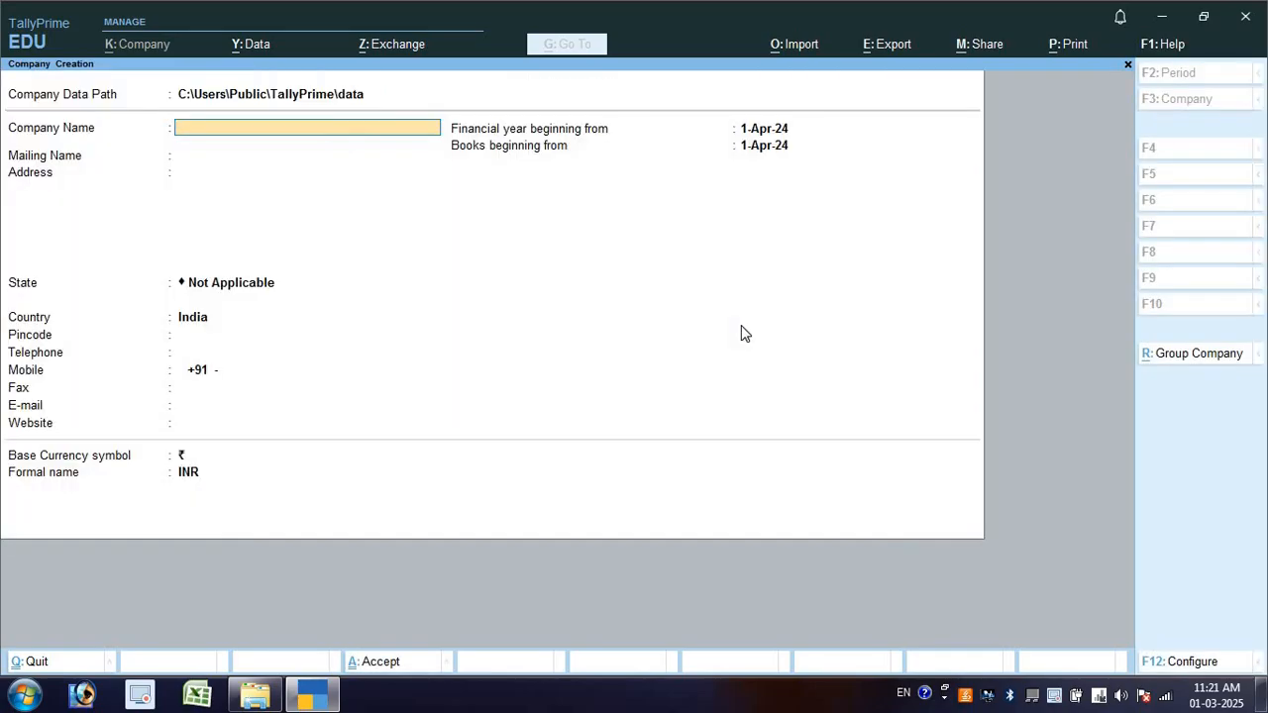
text(HARHSIT MEDICAL)
key(Return)
key(Return)
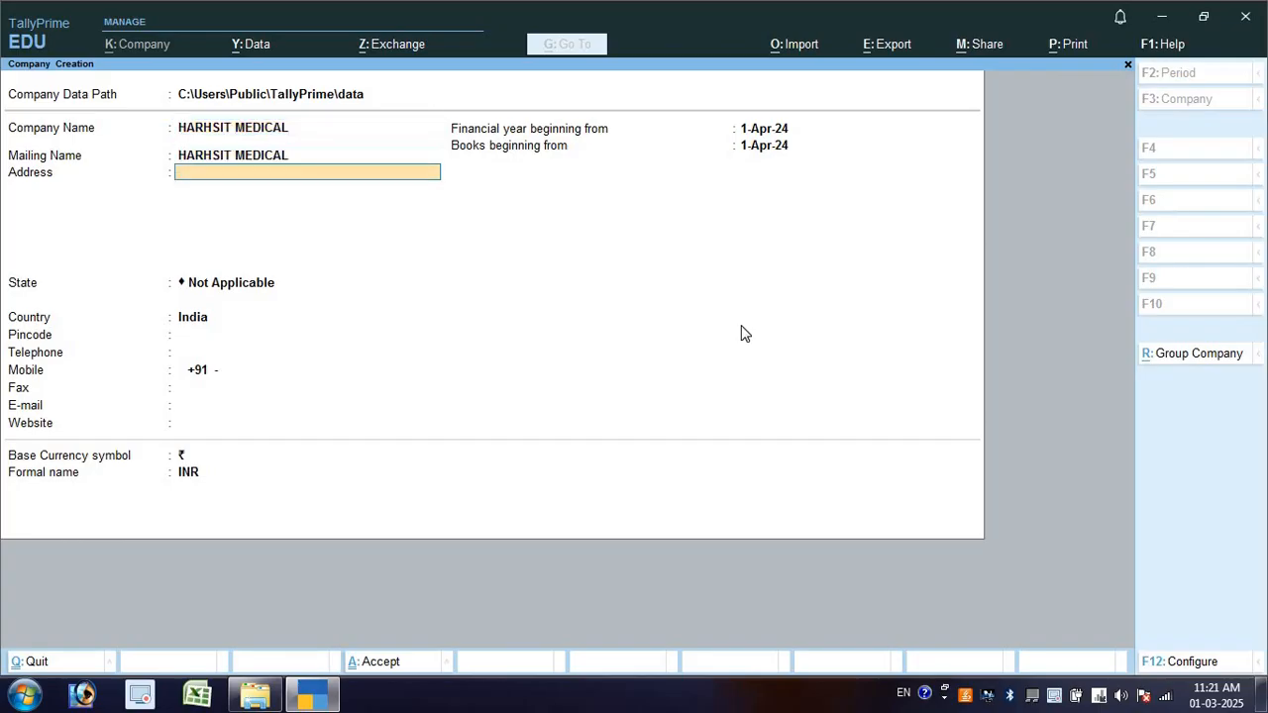
- Fill in the new company's address and pincode, choose Chhattisgarh as its state, and save the company
text(BILASPUR)
key(Return)
key(Return)
text(hh)
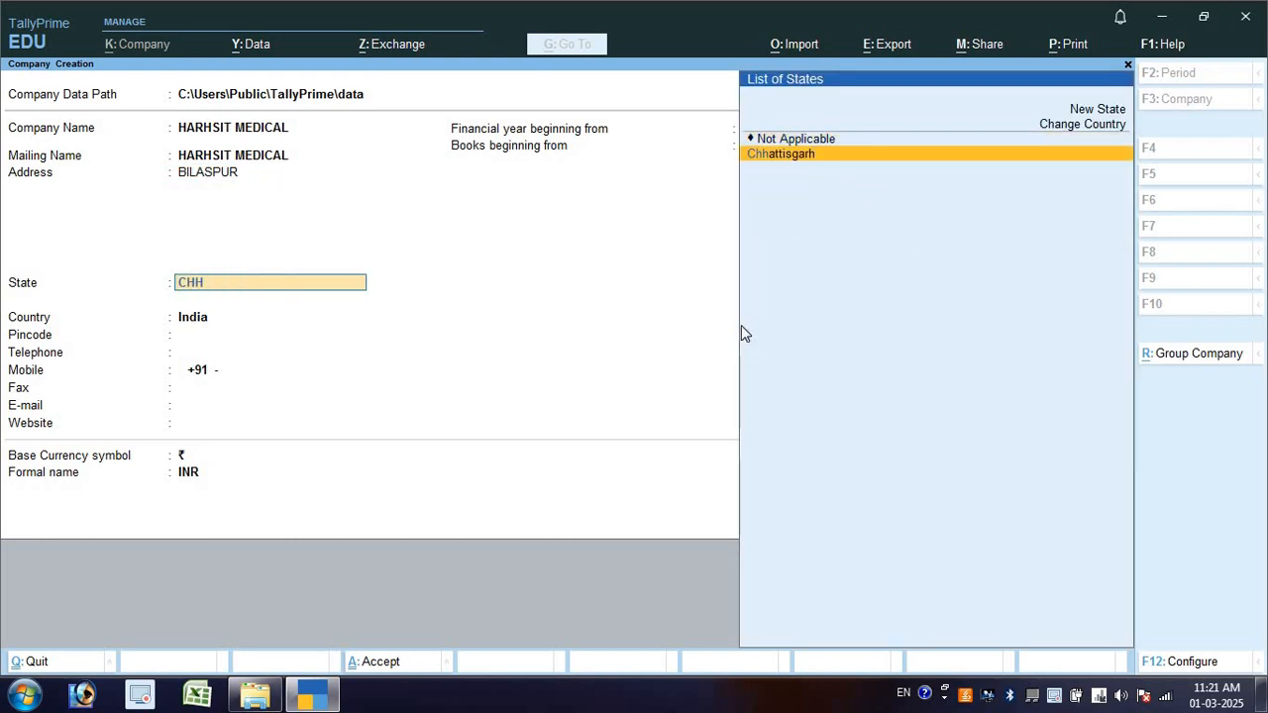
key(Return)
text(4955521)
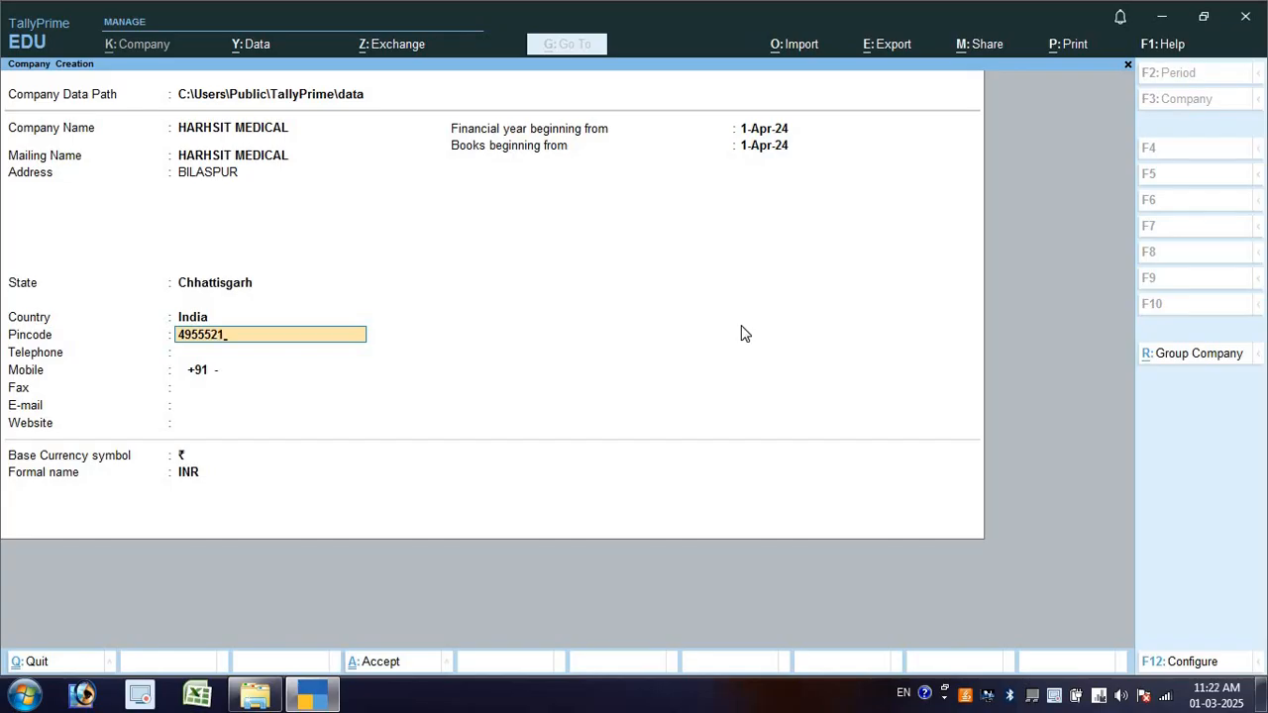
key(Return)
key(ctrl+a)
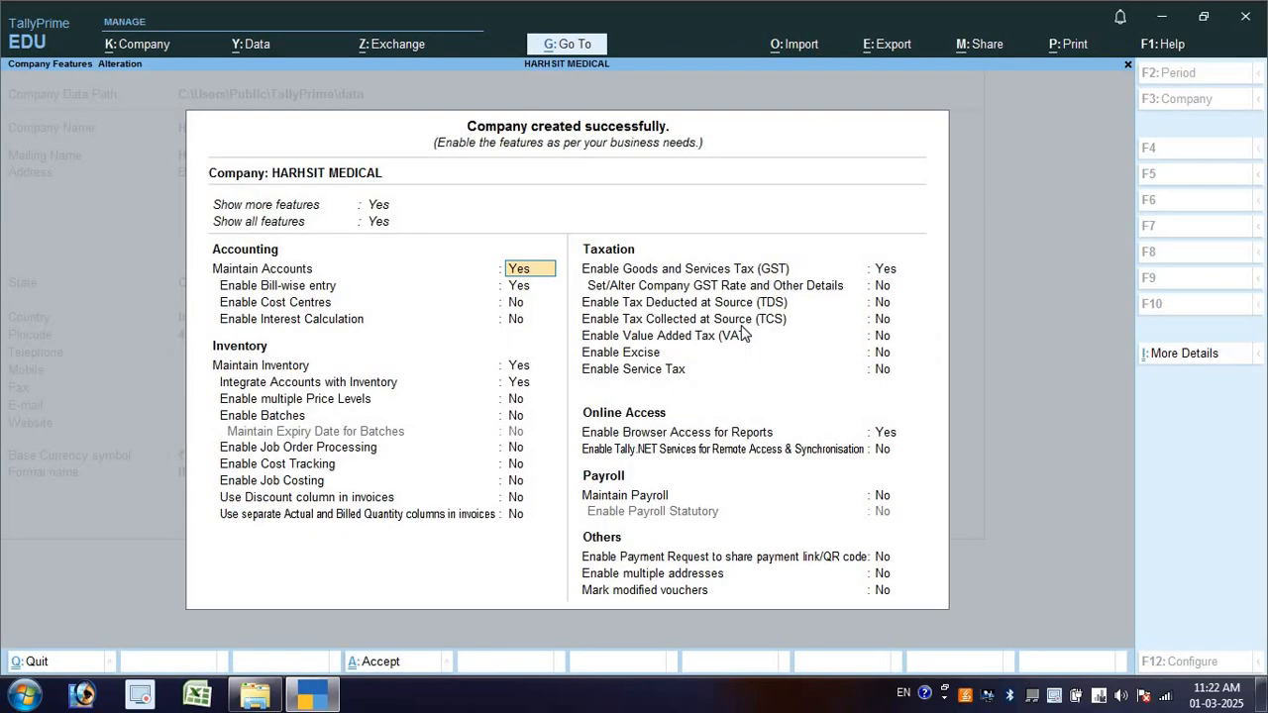
- Keep the default accounting and inventory features, confirm Goods and Services Tax (GST) as enabled, and open the GST registration details
key(Down)
key(Down)
key(Down)
key(Down)
key(Down)
key(Down)
key(Down)
key(Down)
key(Down)
key(Down)
key(Down)
key(Down)
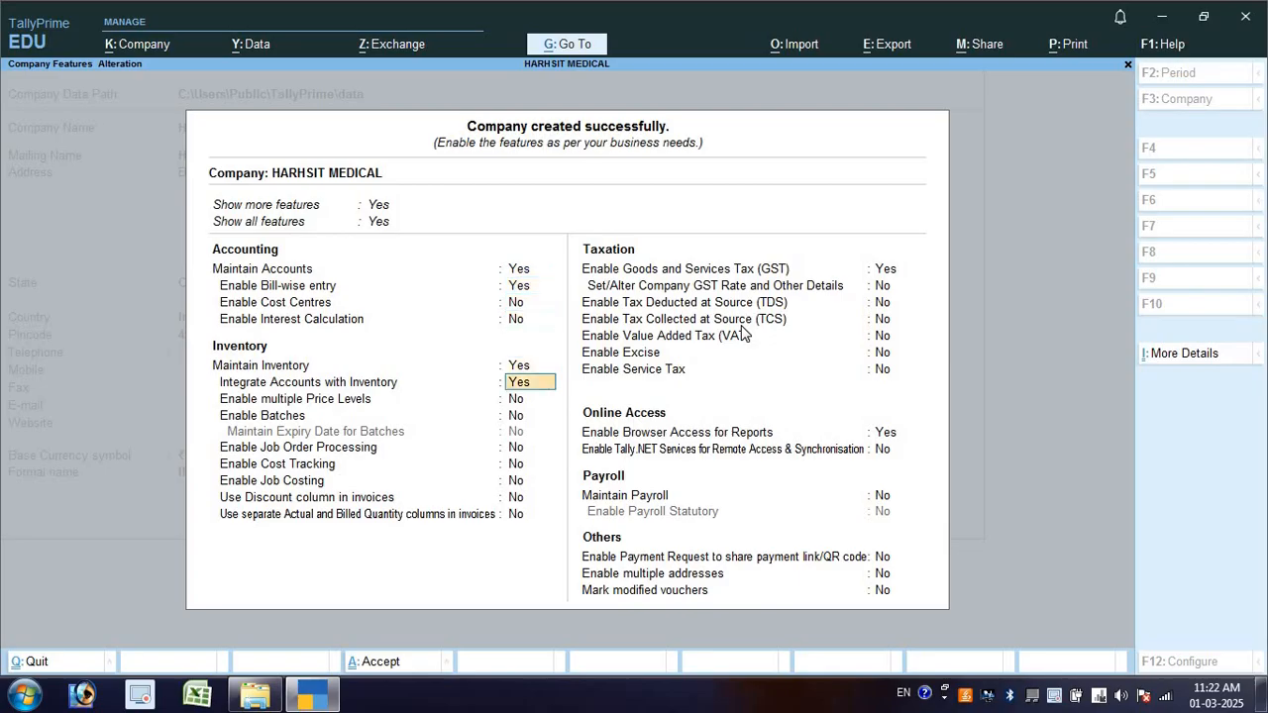
key(Down)
key(Return)
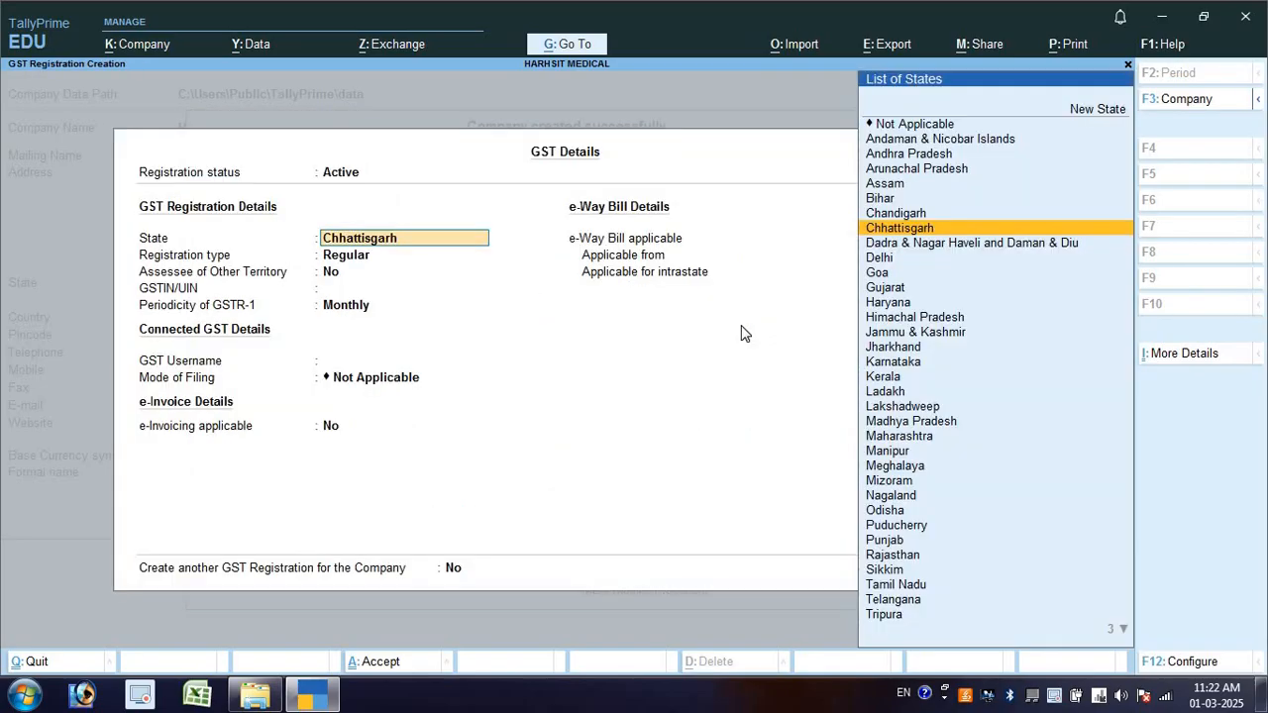
- Keep Chhattisgarh and Regular registration, enter the company's GSTIN, and save both the GST details and the company features
key(Return)
key(Return)
key(Return)
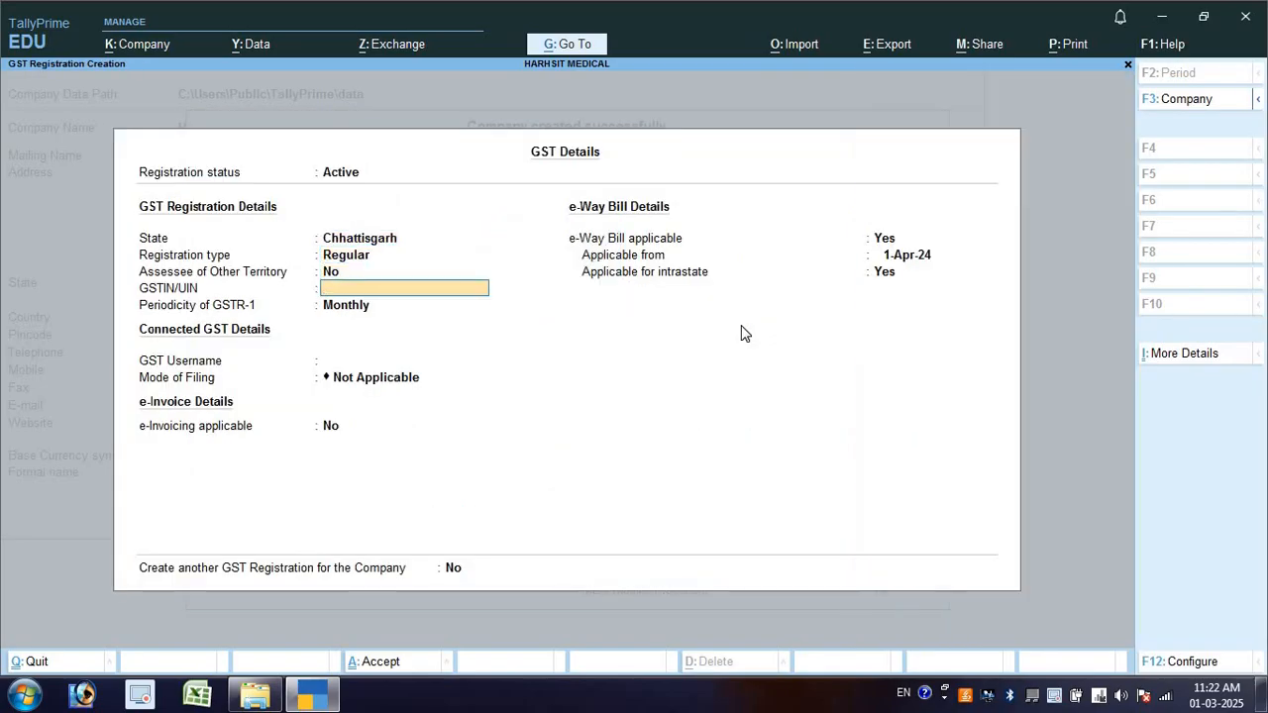
text(22AAAADSASADSA)
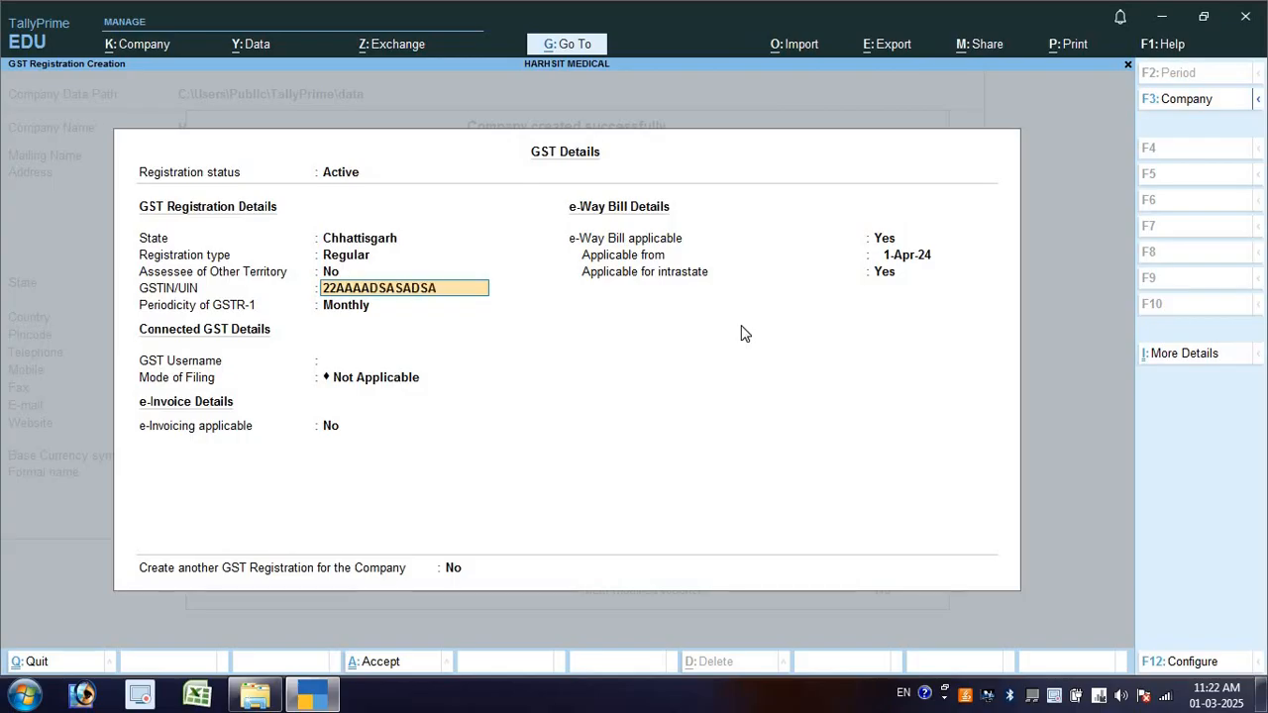
key(Return)
key(Return)
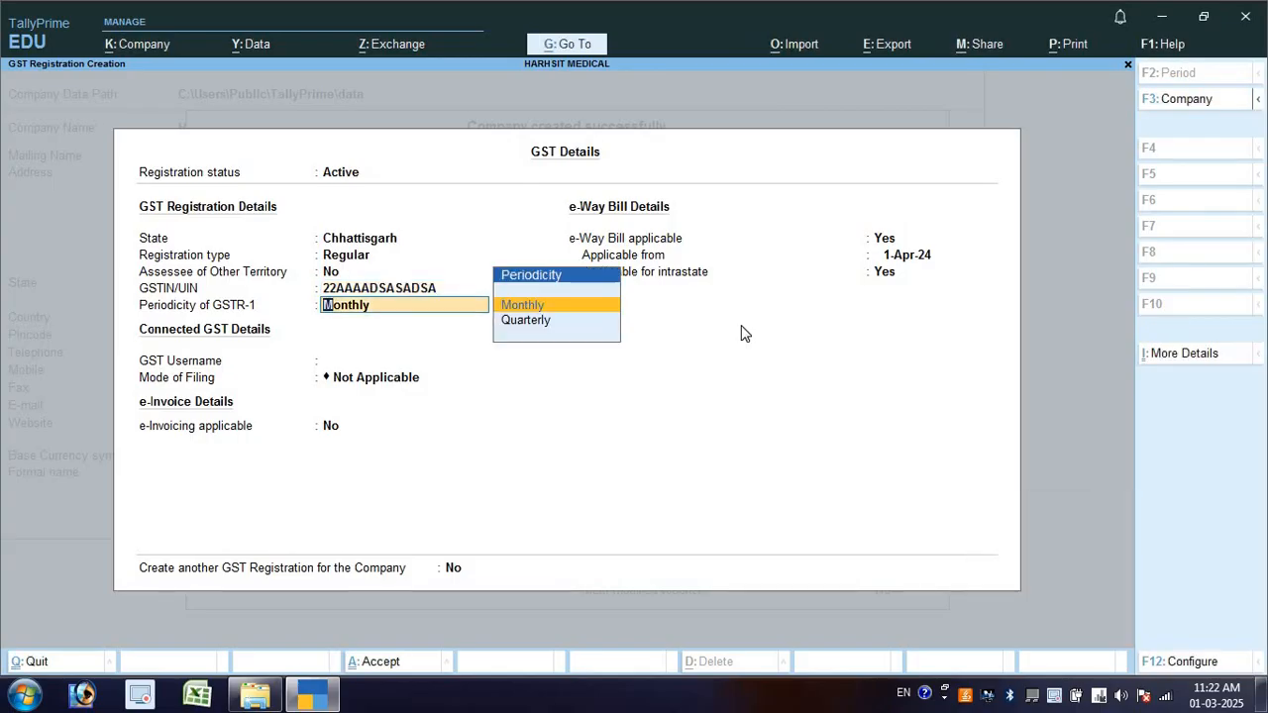
key(ctrl)
key(ctrl+a)
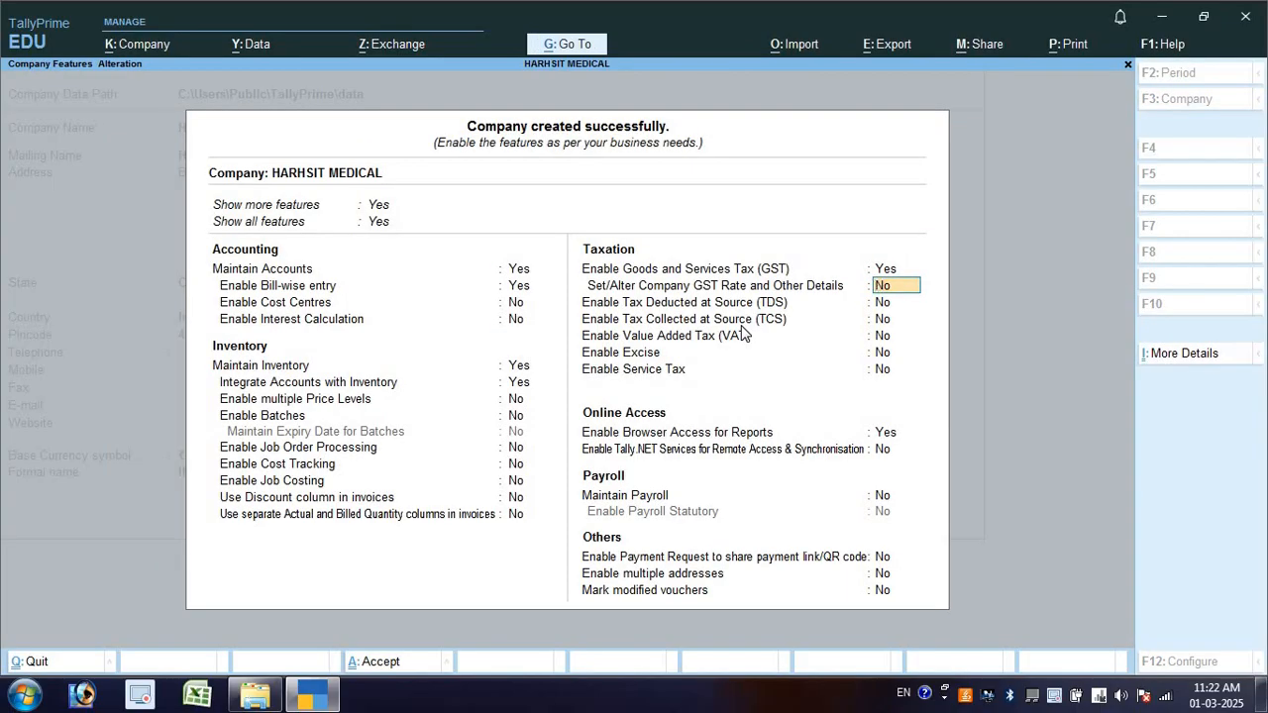
key(ctrl)
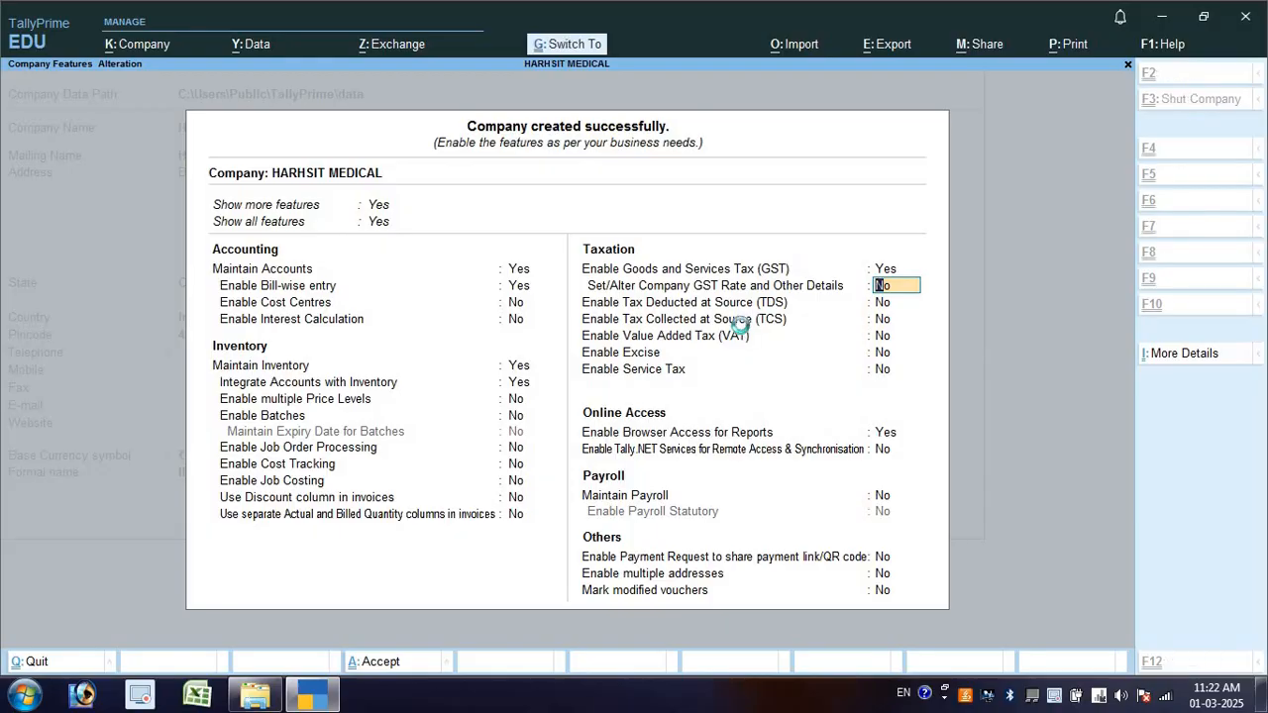
key(ctrl+a)
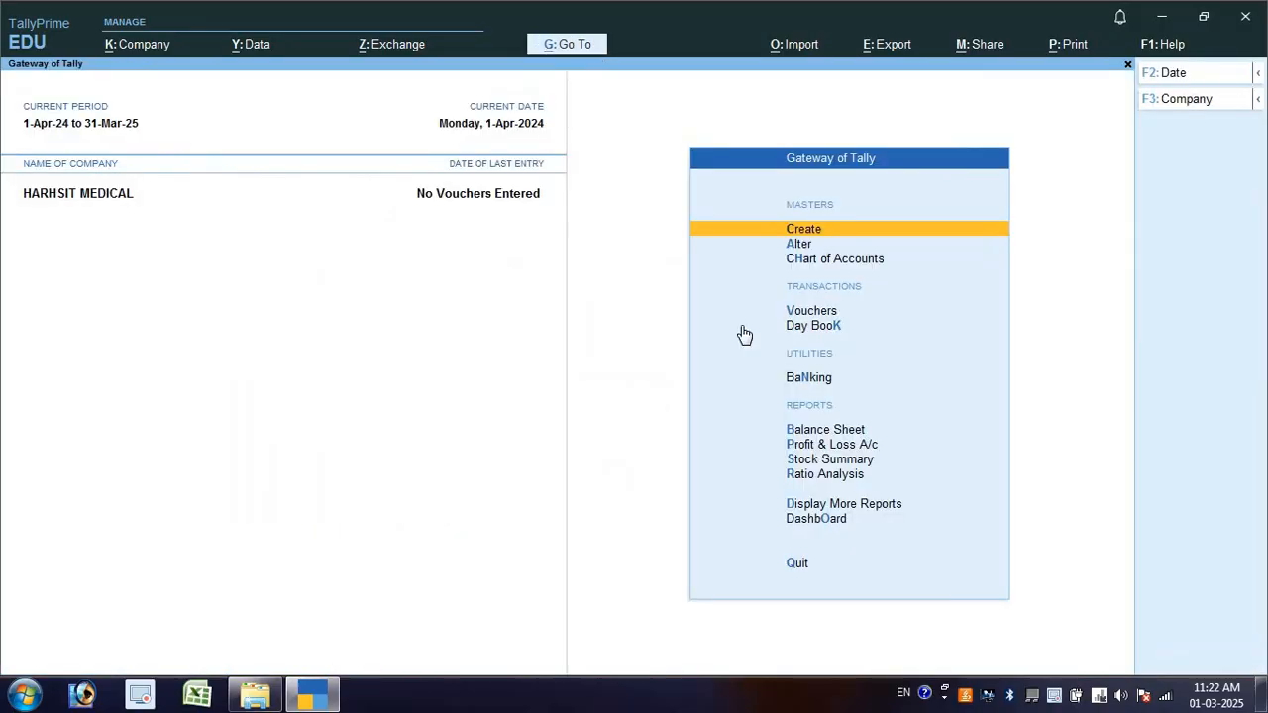
- Open a purchase voucher, enter supplier invoice number 121, and keep 1-Apr-24 as the invoice date
key(Down)
key(Down)
key(Down)
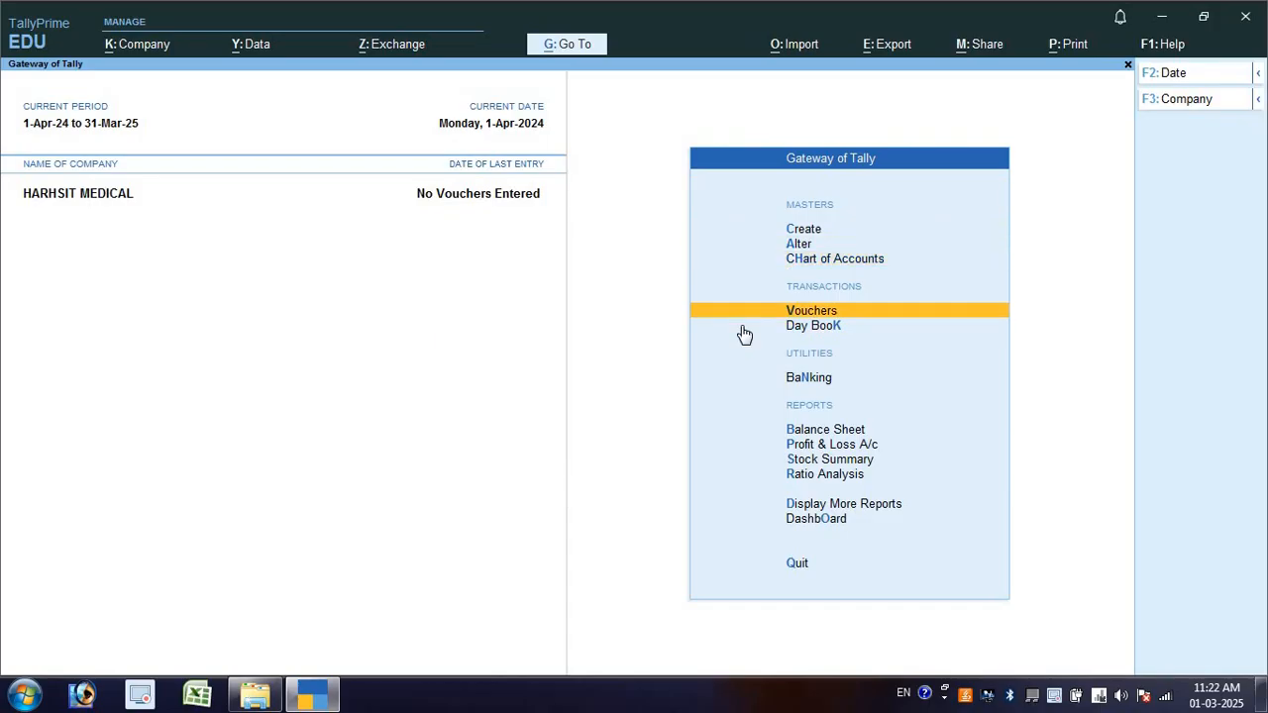
key(Return)
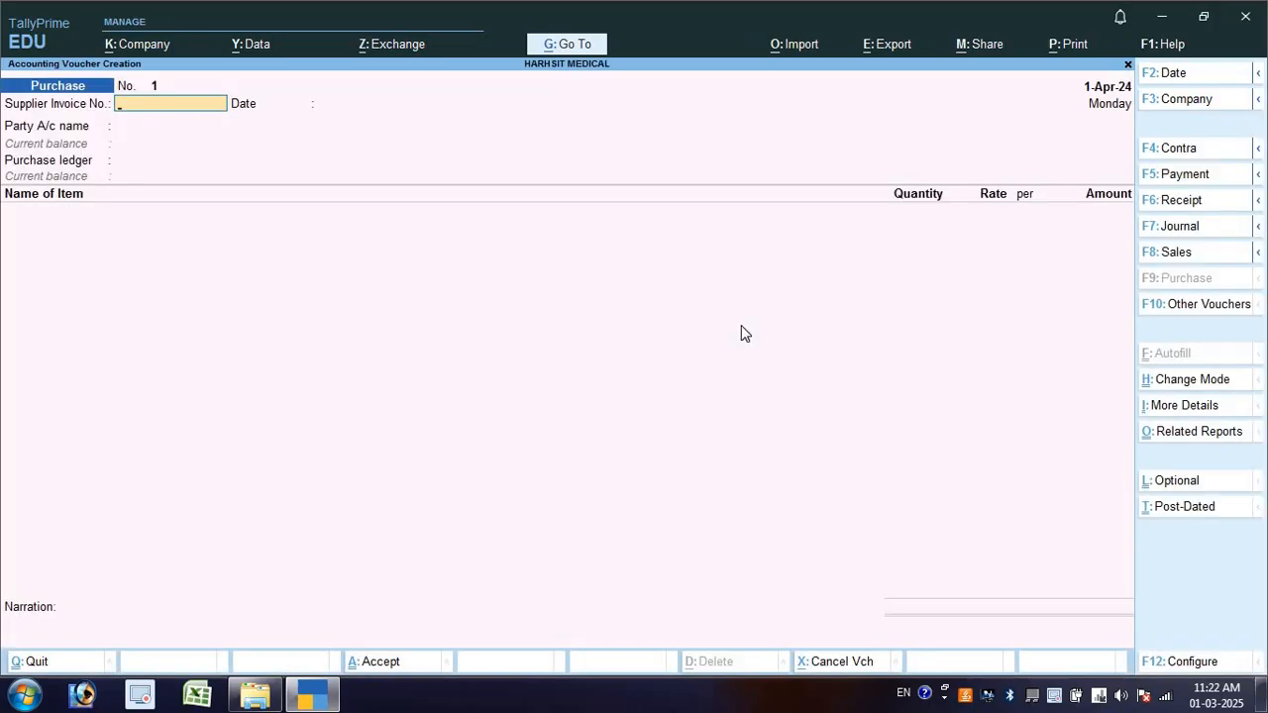
text(121)
key(Return)
key(Return)
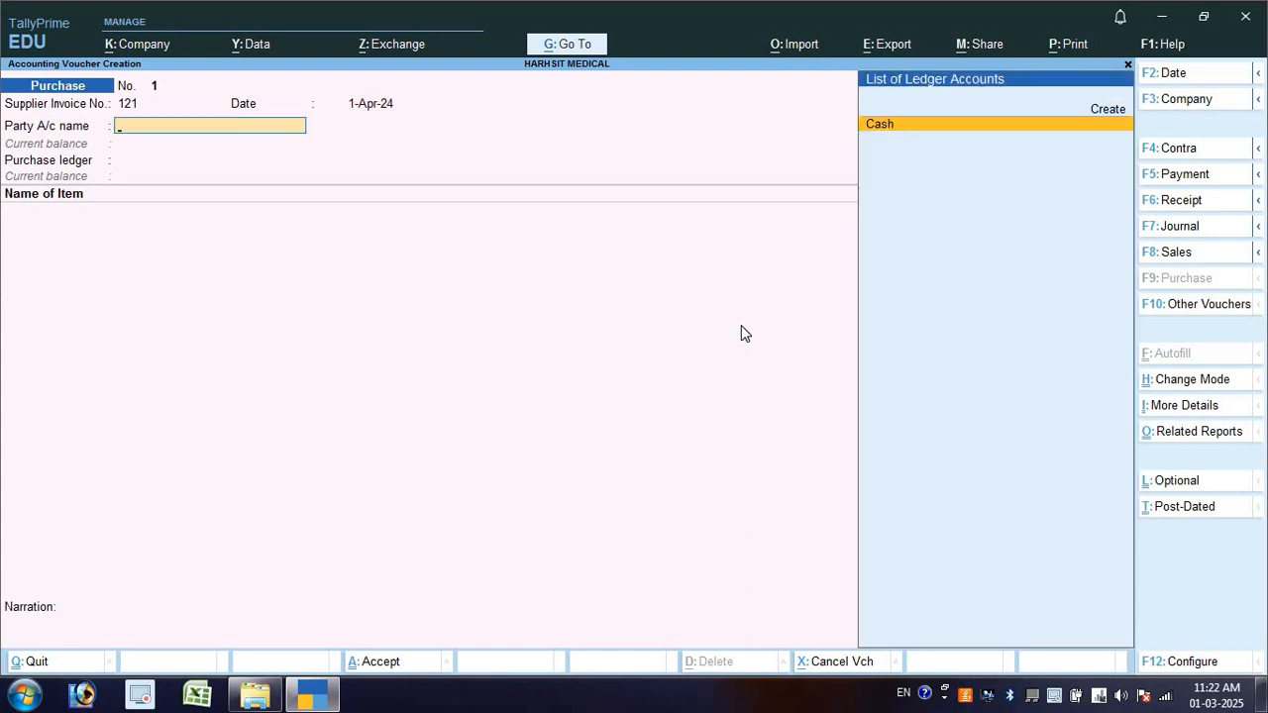
- Choose Cash as the party account and leave the receipt details blank
key(Return)
key(Return)
key(Return)
key(Return)
key(Return)
key(Return)
key(Return)
key(Return)
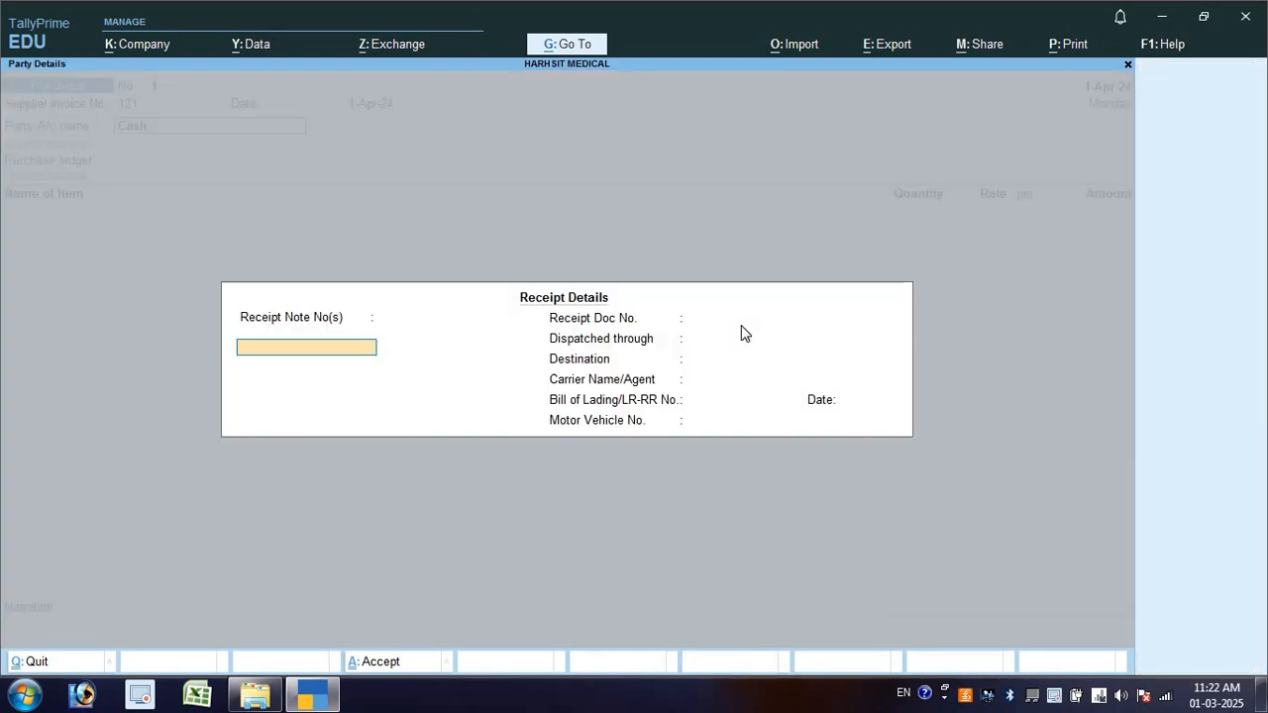
key(Return)
key(Return)
key(Return)
key(Return)
key(Return)
key(Return)
key(Return)
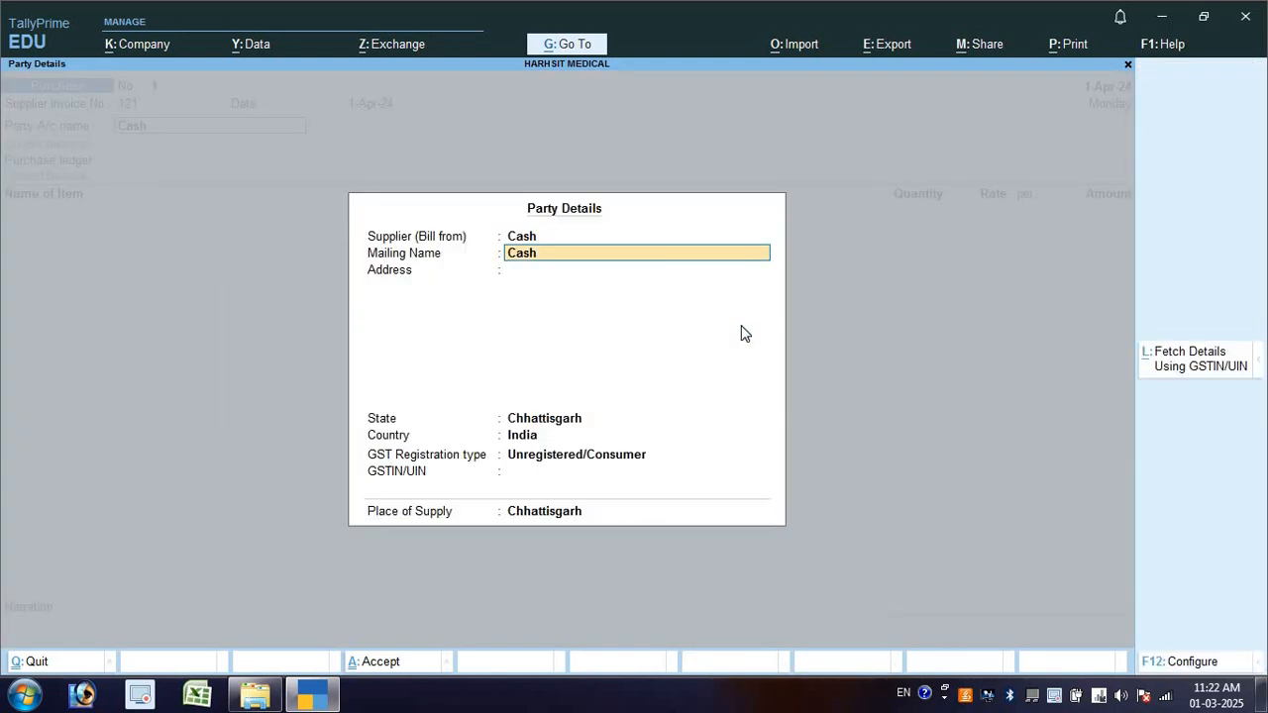
- Set the supplier's GST registration type to Regular, enter its GSTIN, and accept Chhattisgarh as the place of supply
key(BackSpace)
key(BackSpace)
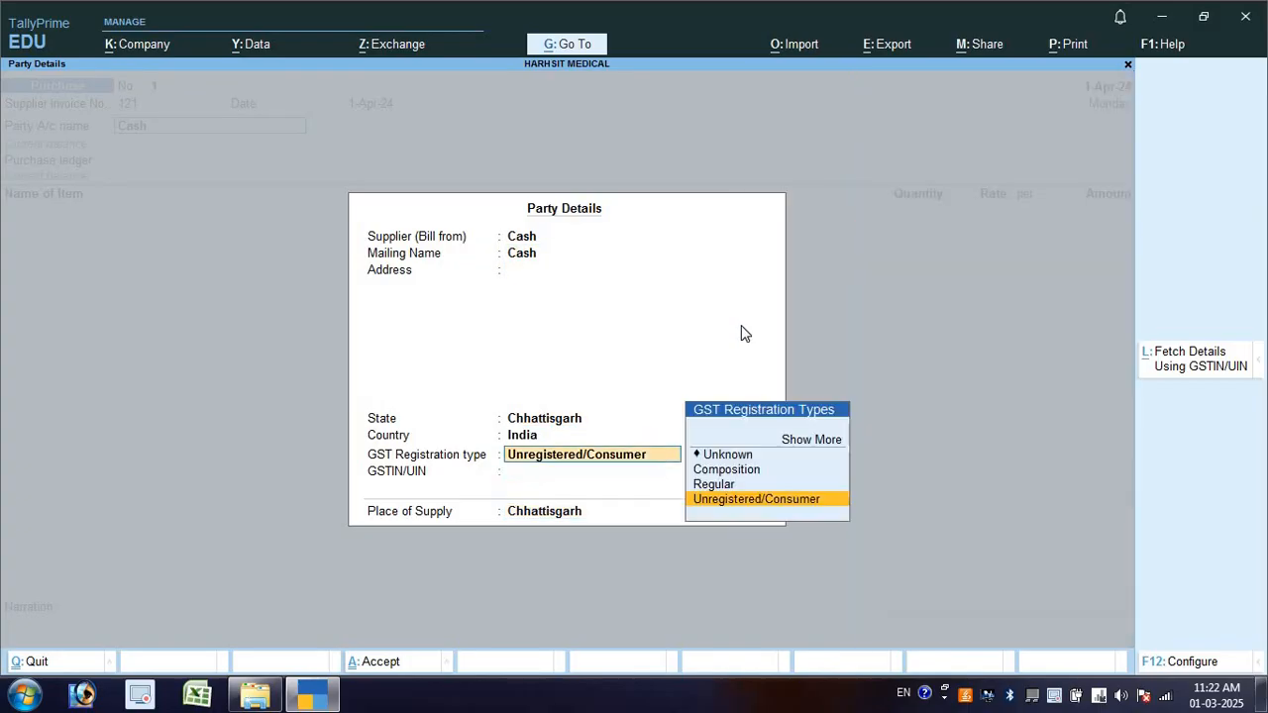
key(Up)
key(Return)
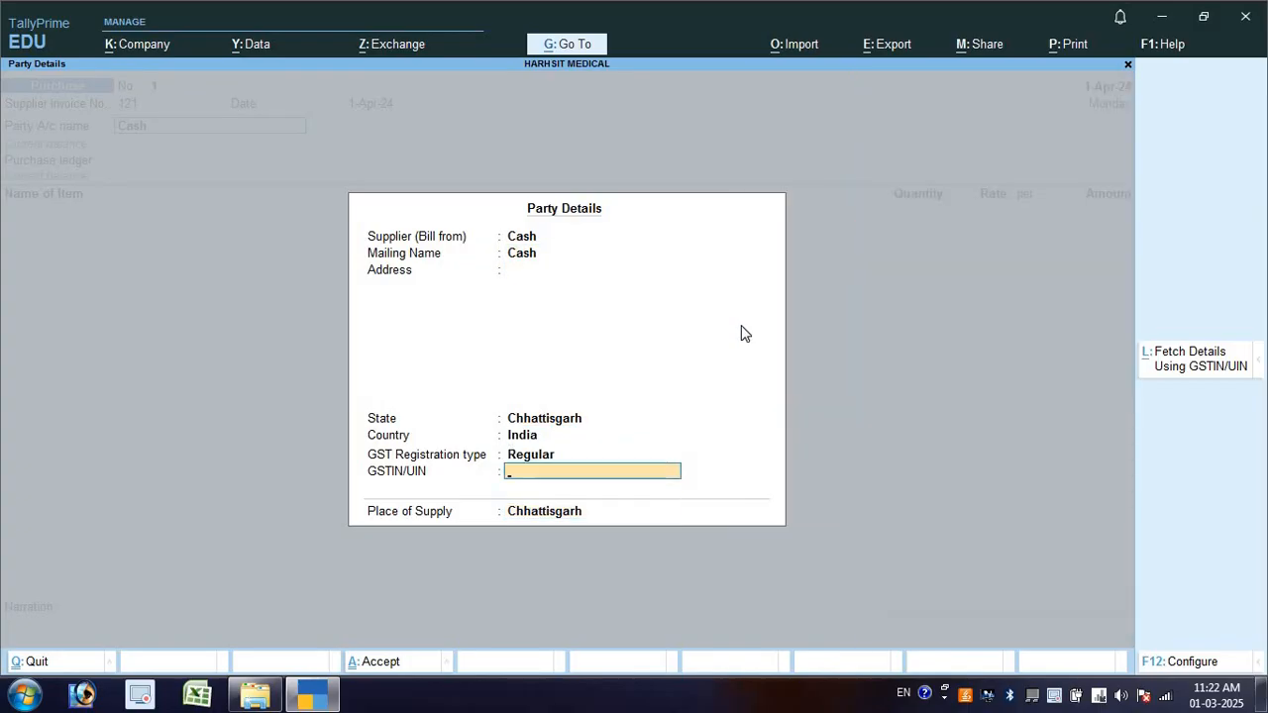
text(22AAFDSFDSDSFDS)
key(Return)
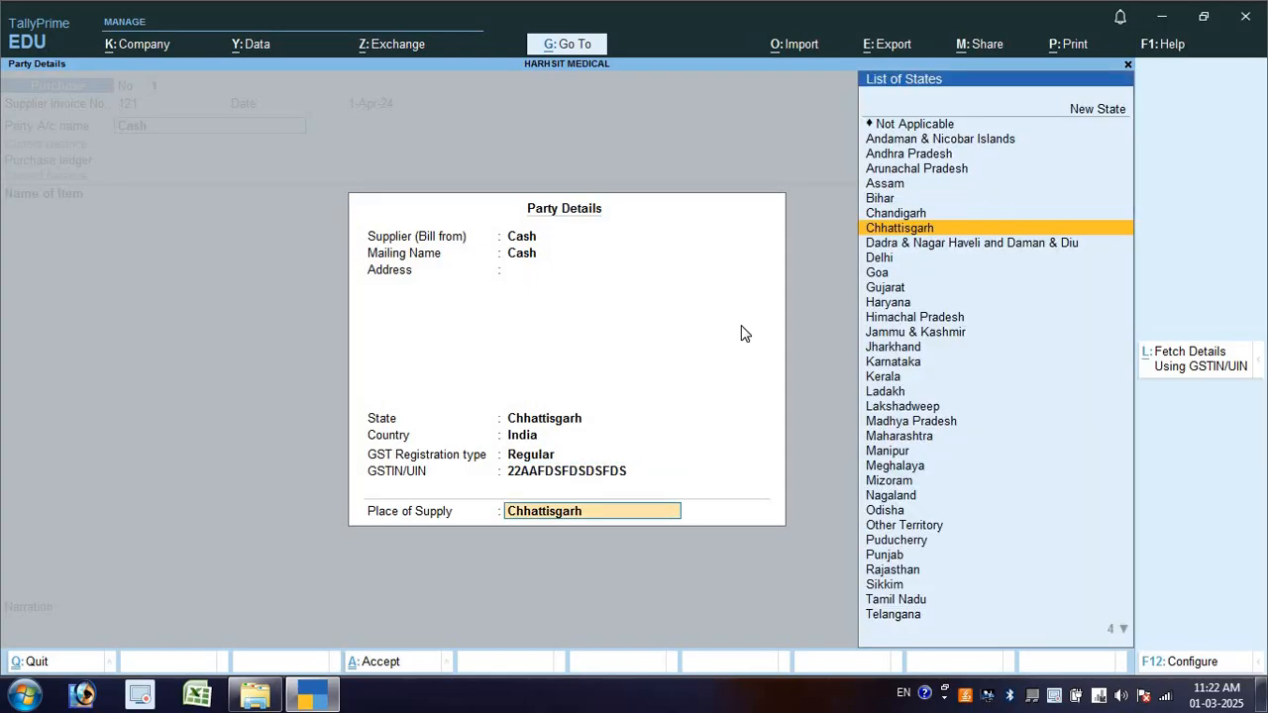
key(Return)
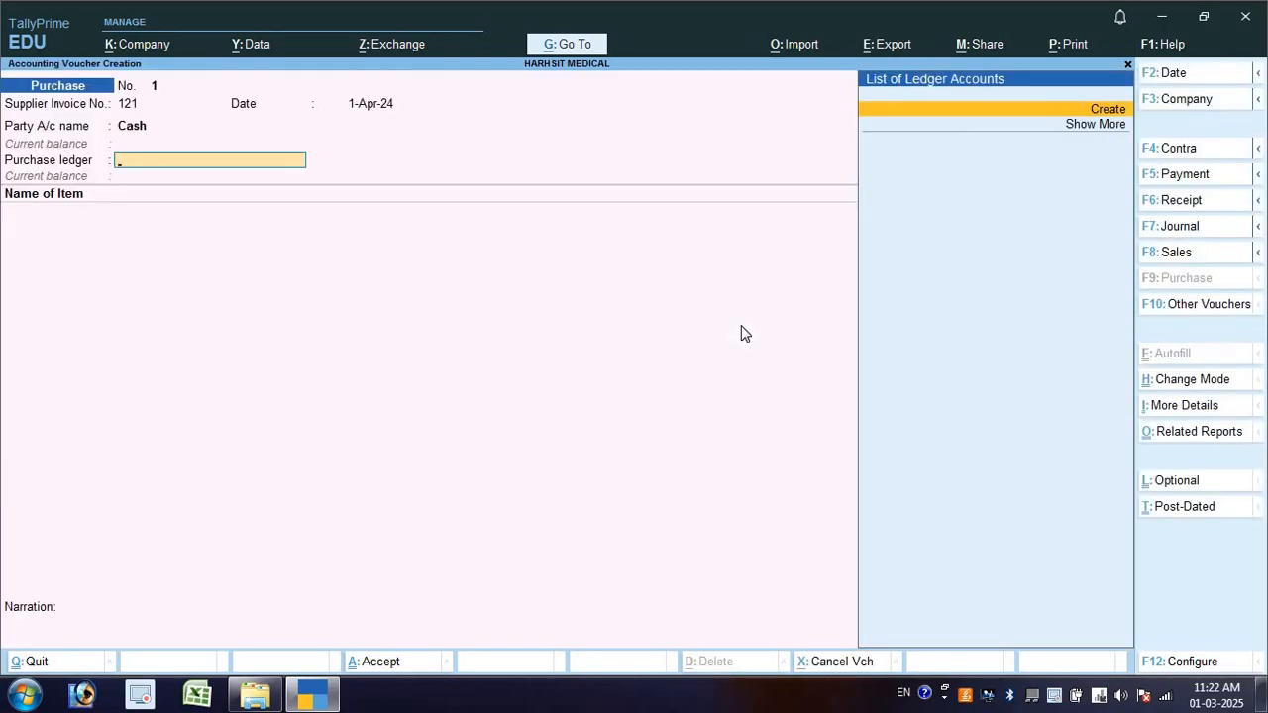
- Create the purchase ledger PURCHASE A/C under Purchase Accounts and save it for this voucher
key(Return)
text(P)
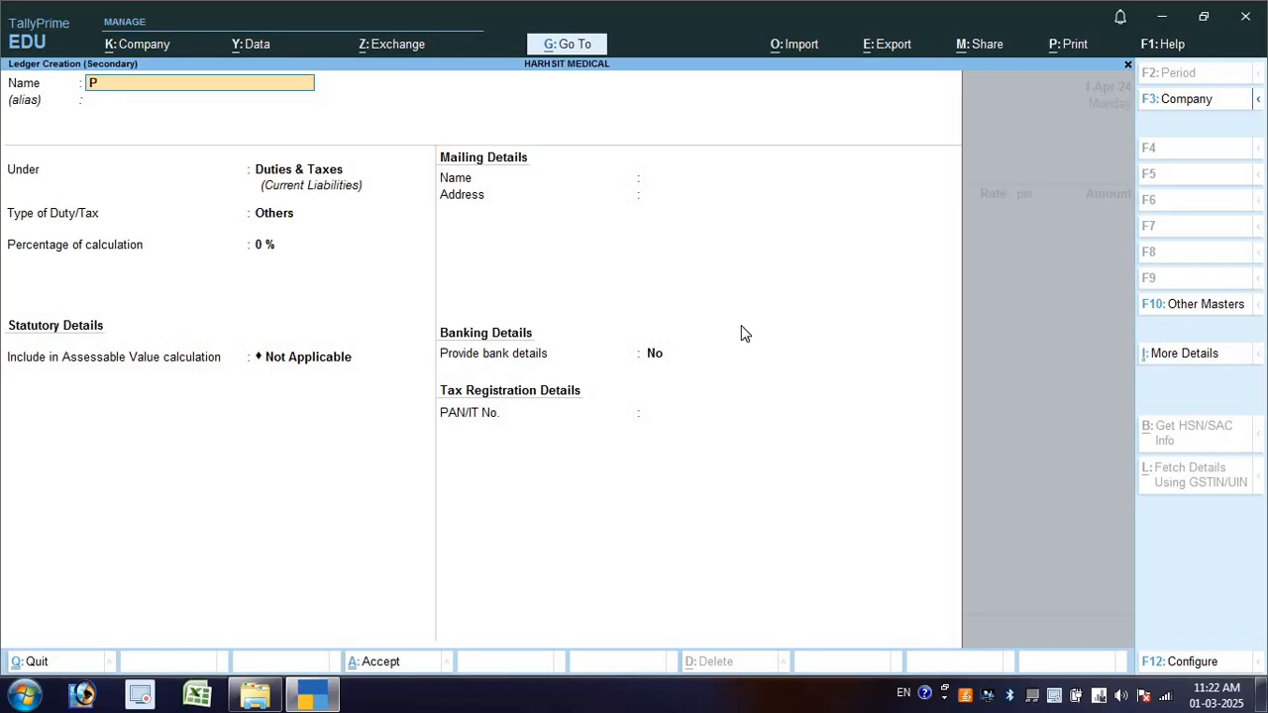
text(URCHASE A/C)
key(Return)
key(Return)
text(PURC)
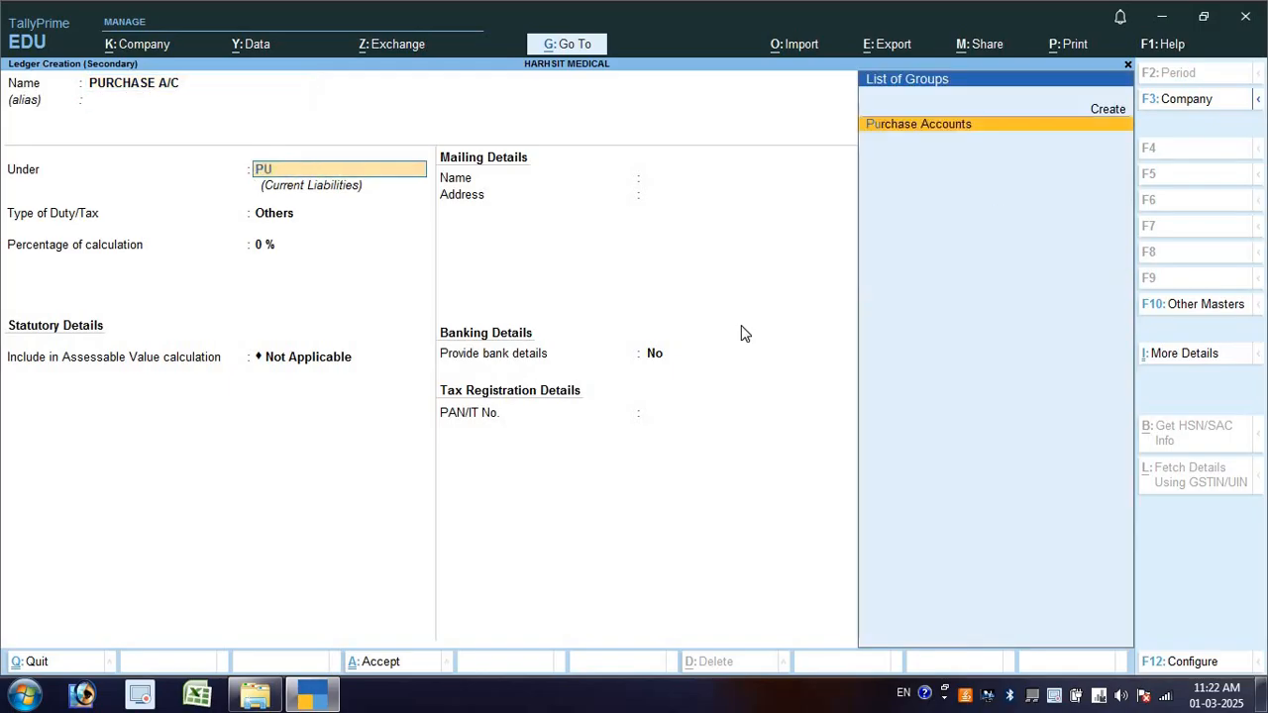
key(Return)
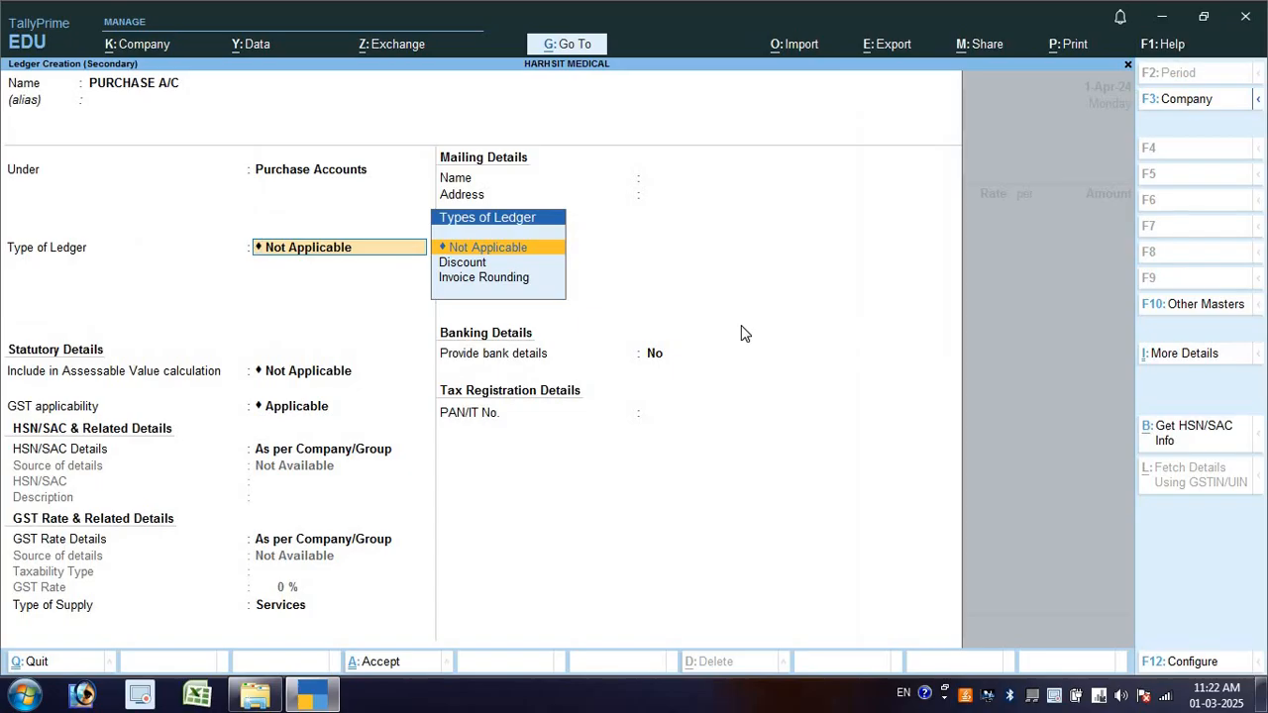
key(ctrl+a)
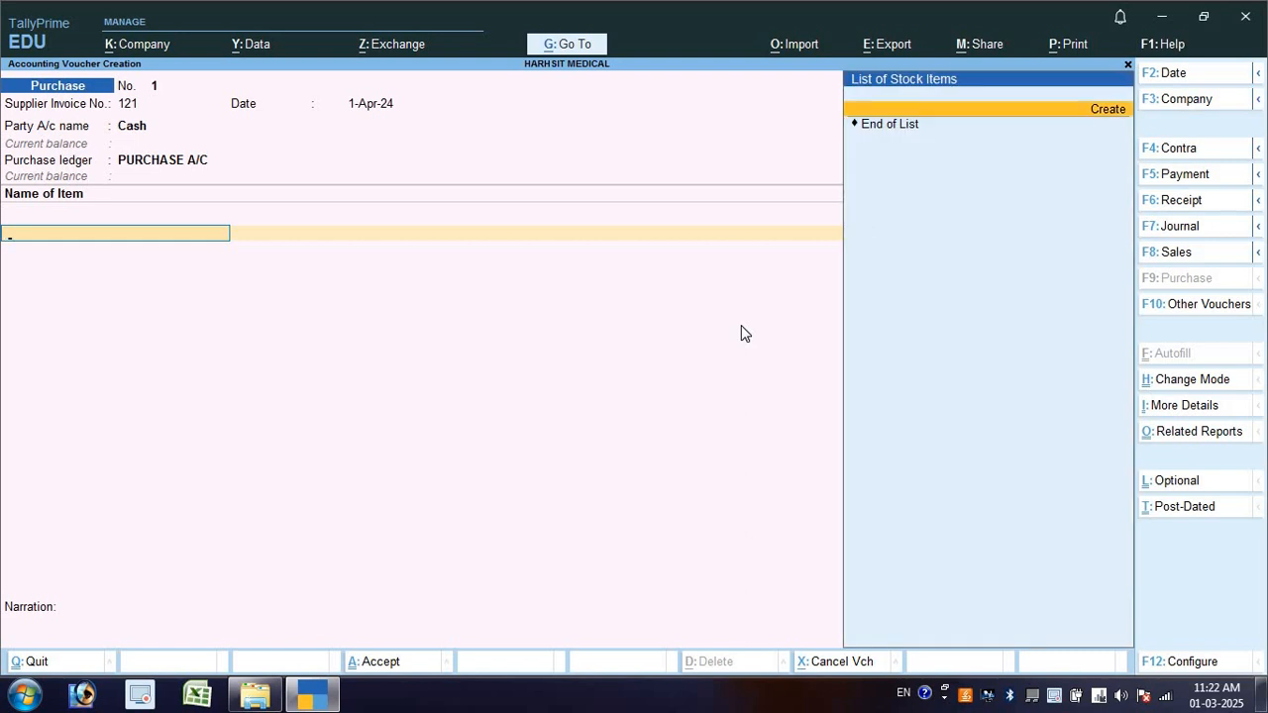
- Start a new stock item named DETTOL and place it under a newly created stock group, MEDICINE
key(alt+c)
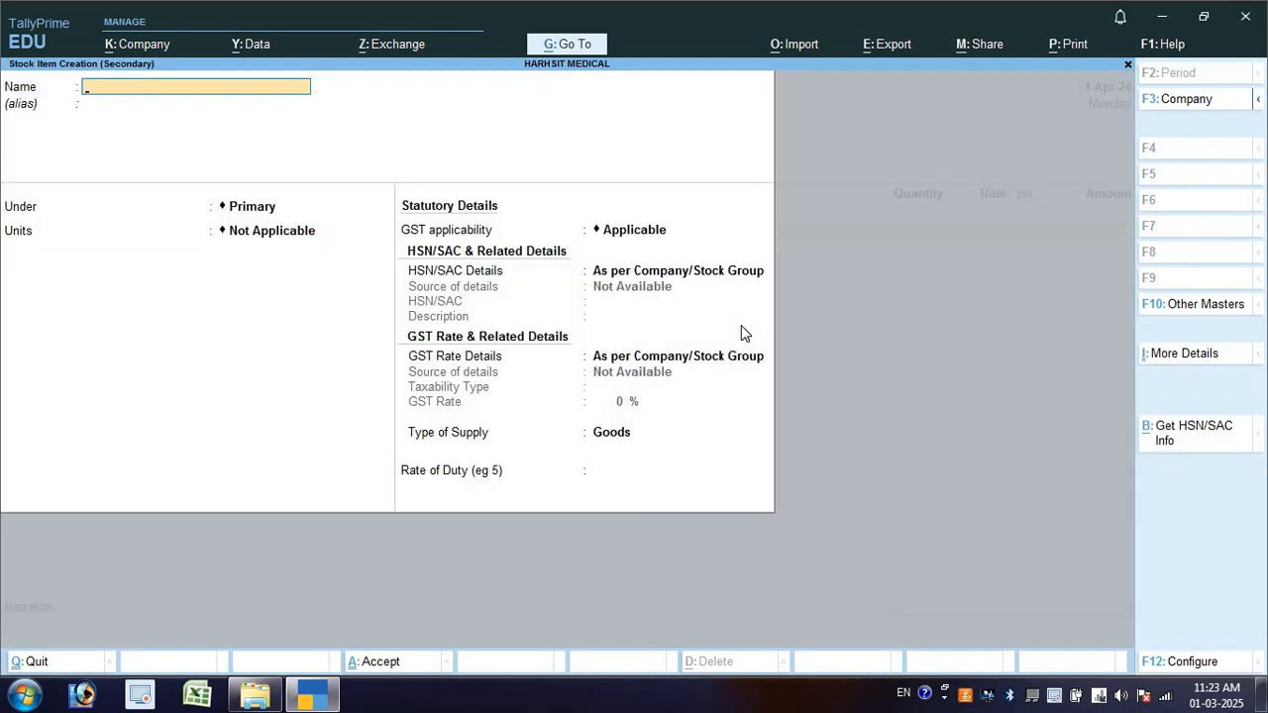
text(DETTOL)
key(Return)
key(Return)
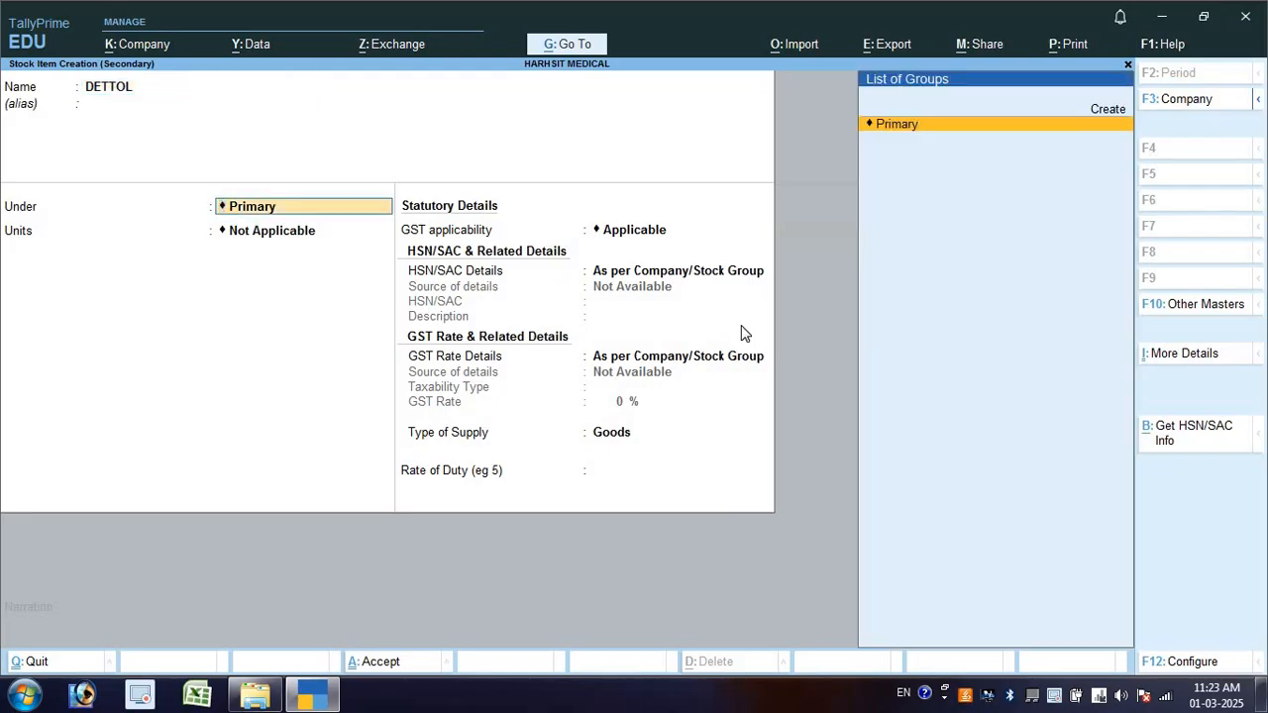
key(alt+c)
text(MEDICINE)
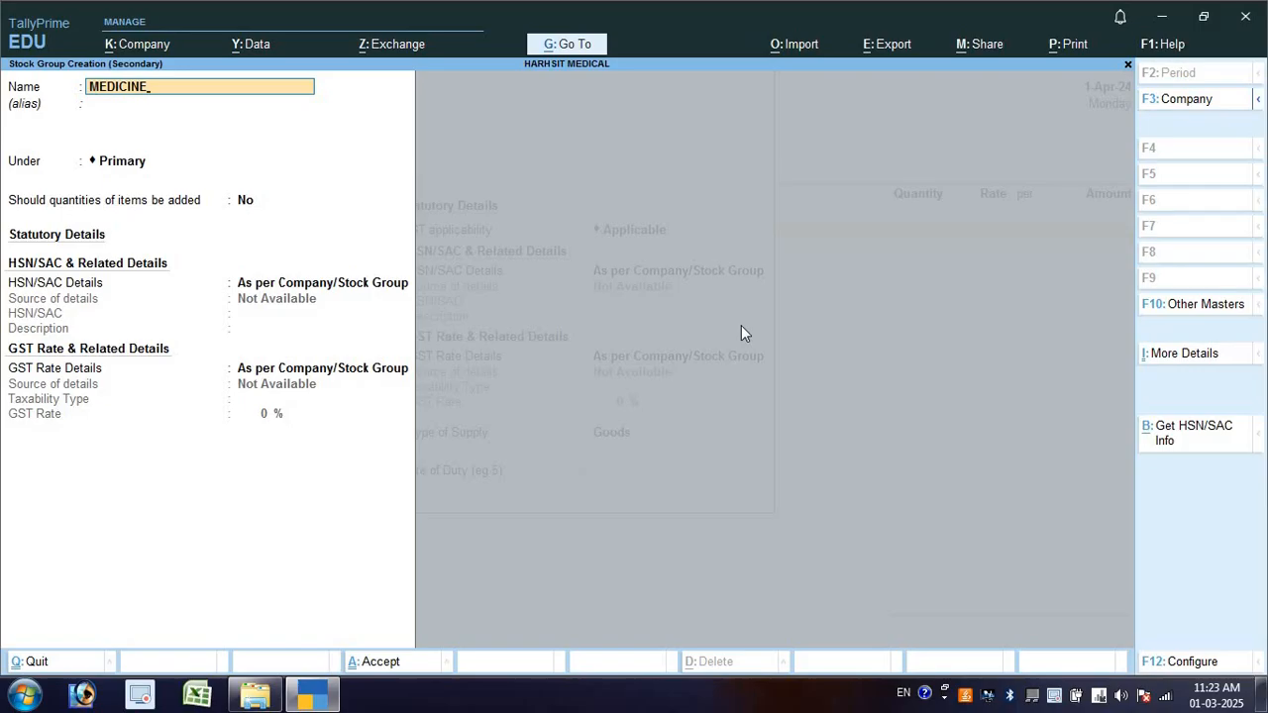
key(ctrl)
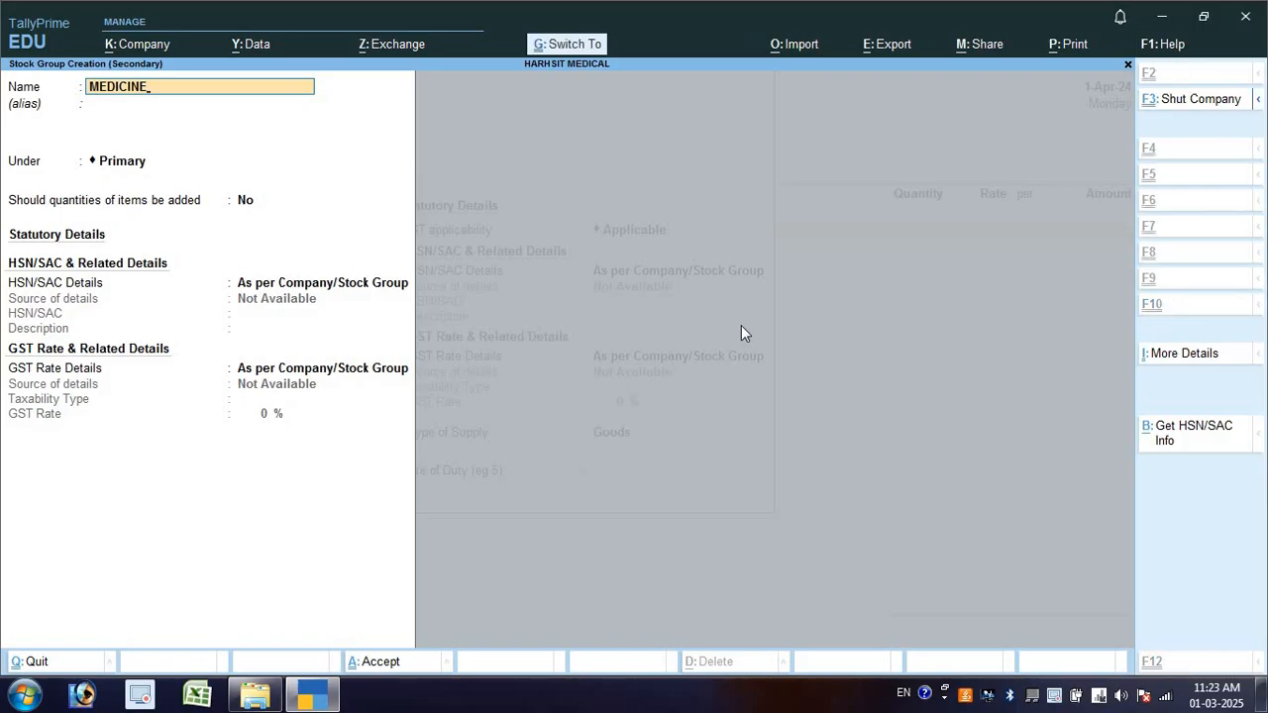
key(ctrl+a)
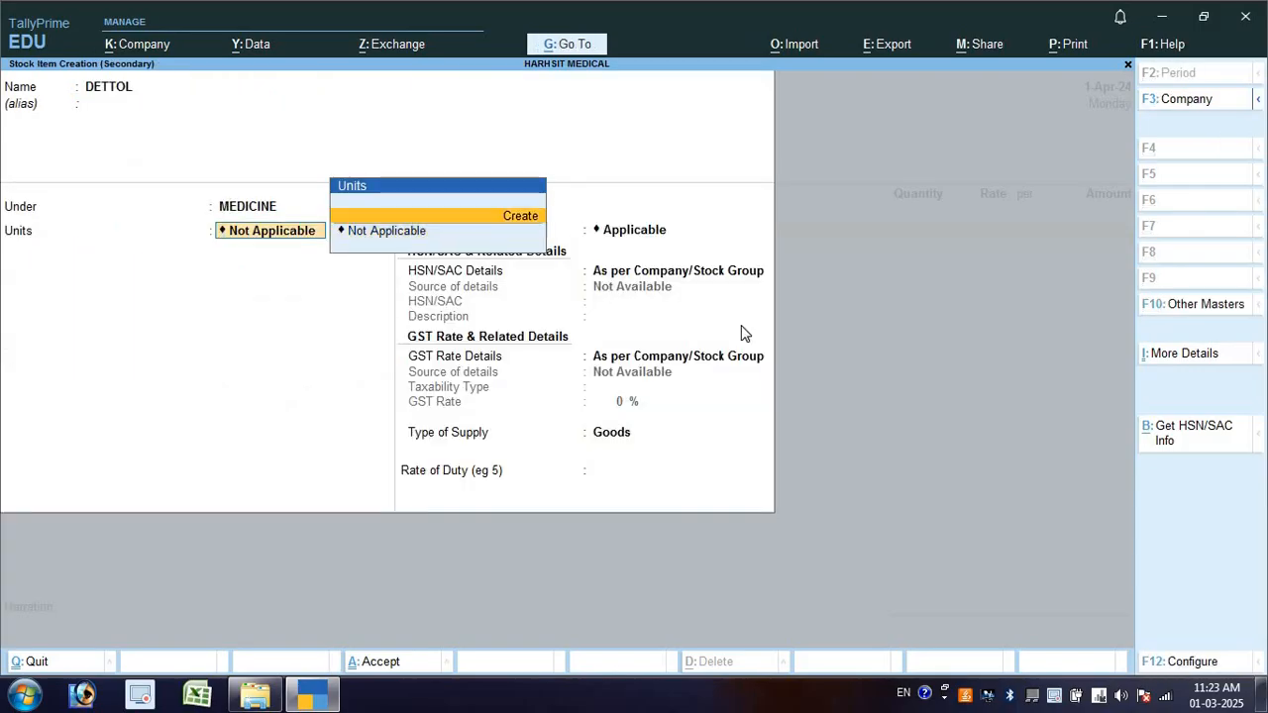
- Start a new simple unit for DETTOL with the symbol BTL and the formal name BOTTLE
key(Return)
text(PC)
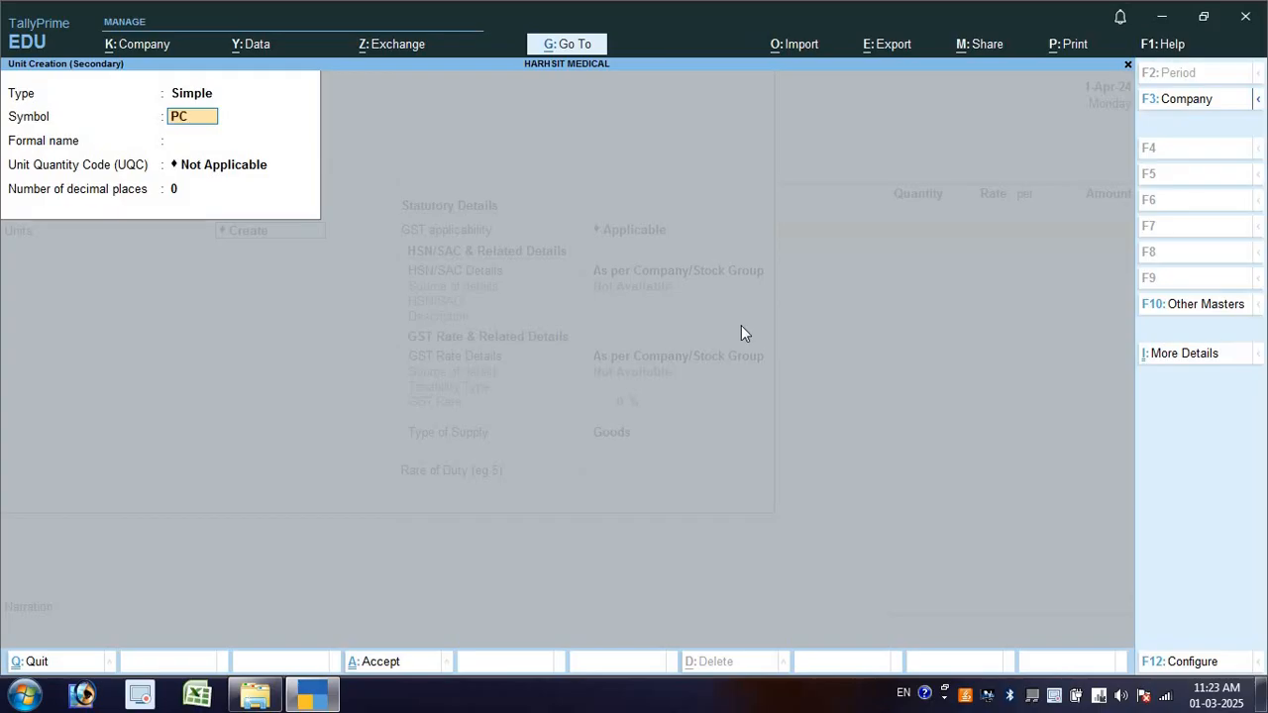
key(Return)
key(BackSpace)
text(BTL)
key(Return)
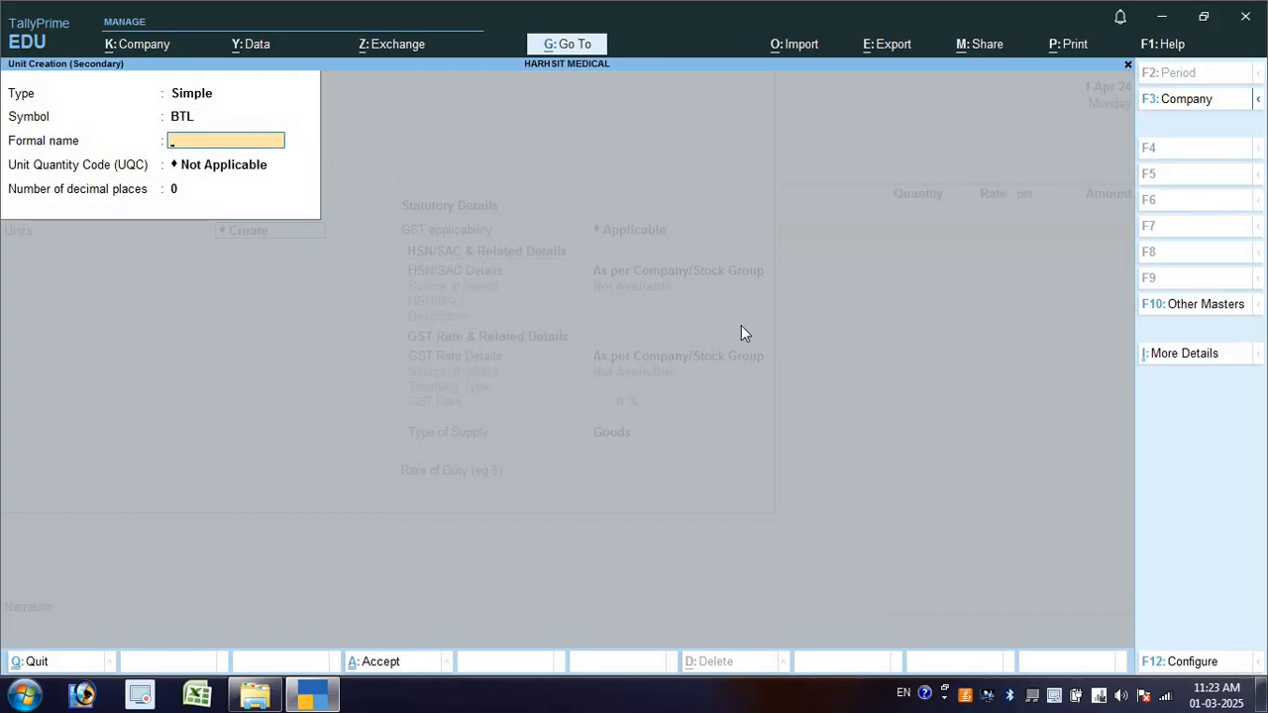
text(BOTTLE)
key(Return)
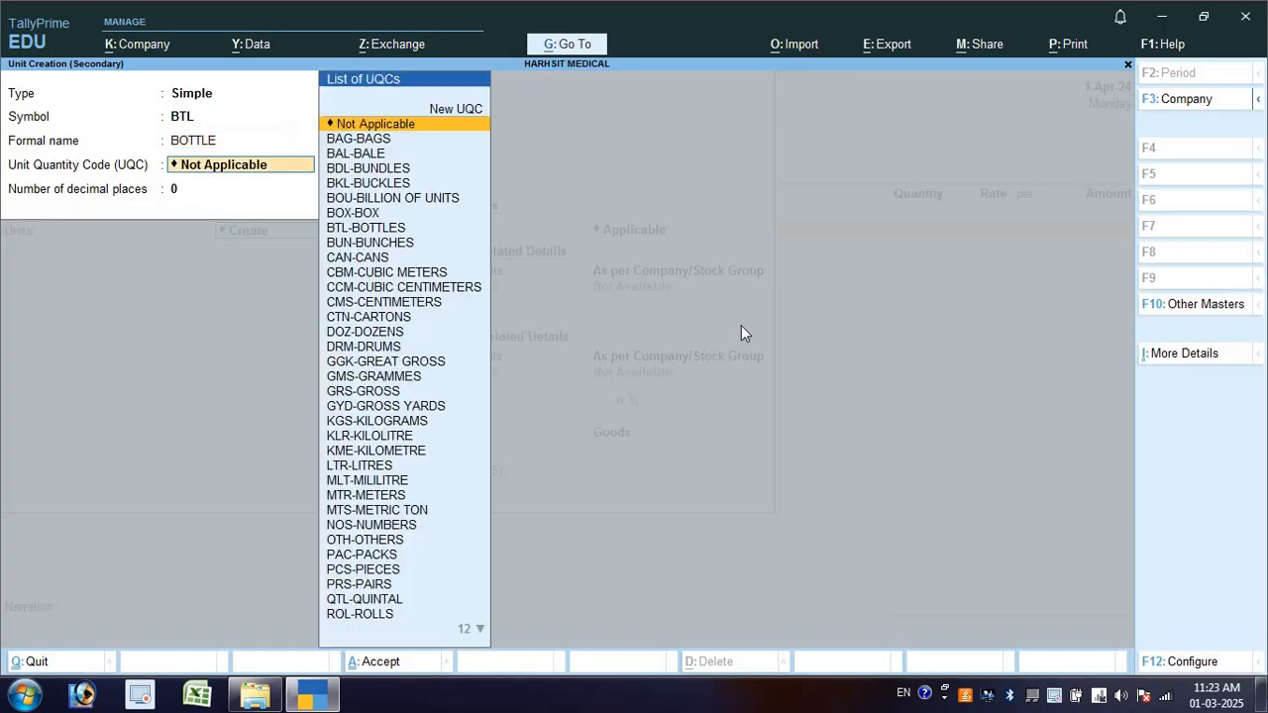
- Set the unit's quantity code to BTL-BOTTLES, keep 0 decimal places, and save the unit
text(B)
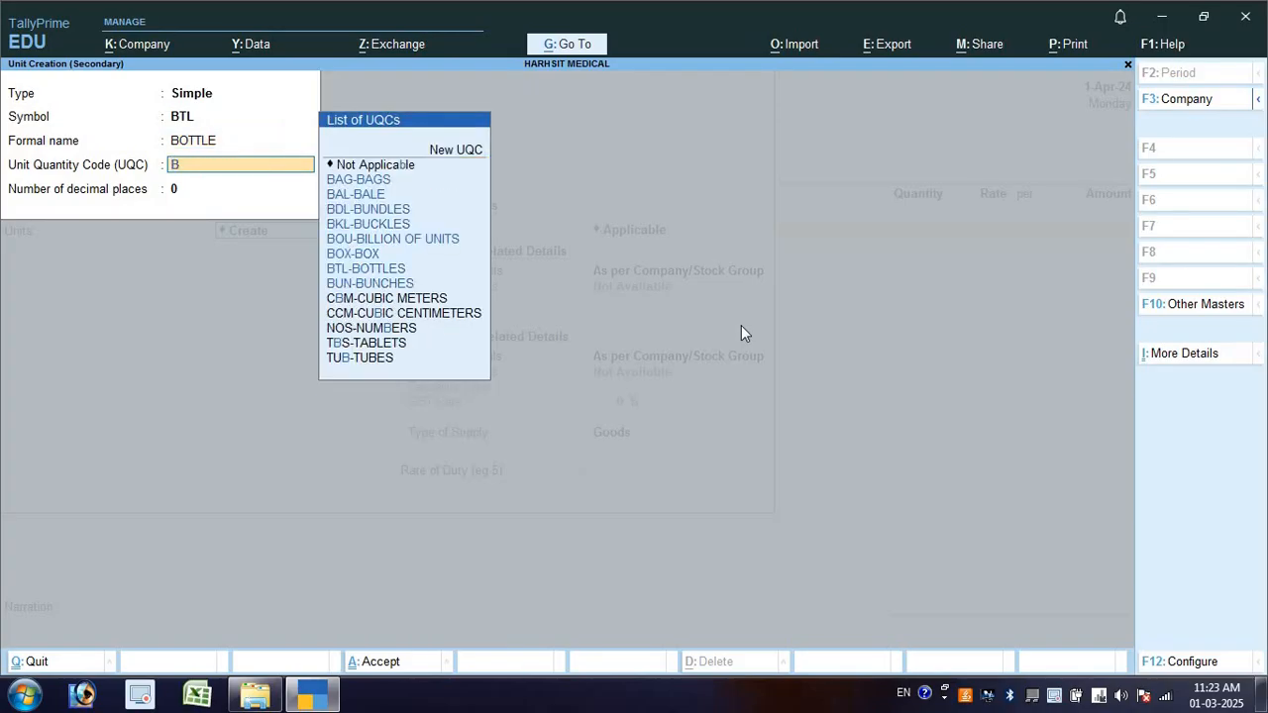
key(Down)
key(Down)
key(Down)
key(Down)
key(Down)
key(Down)
key(Down)
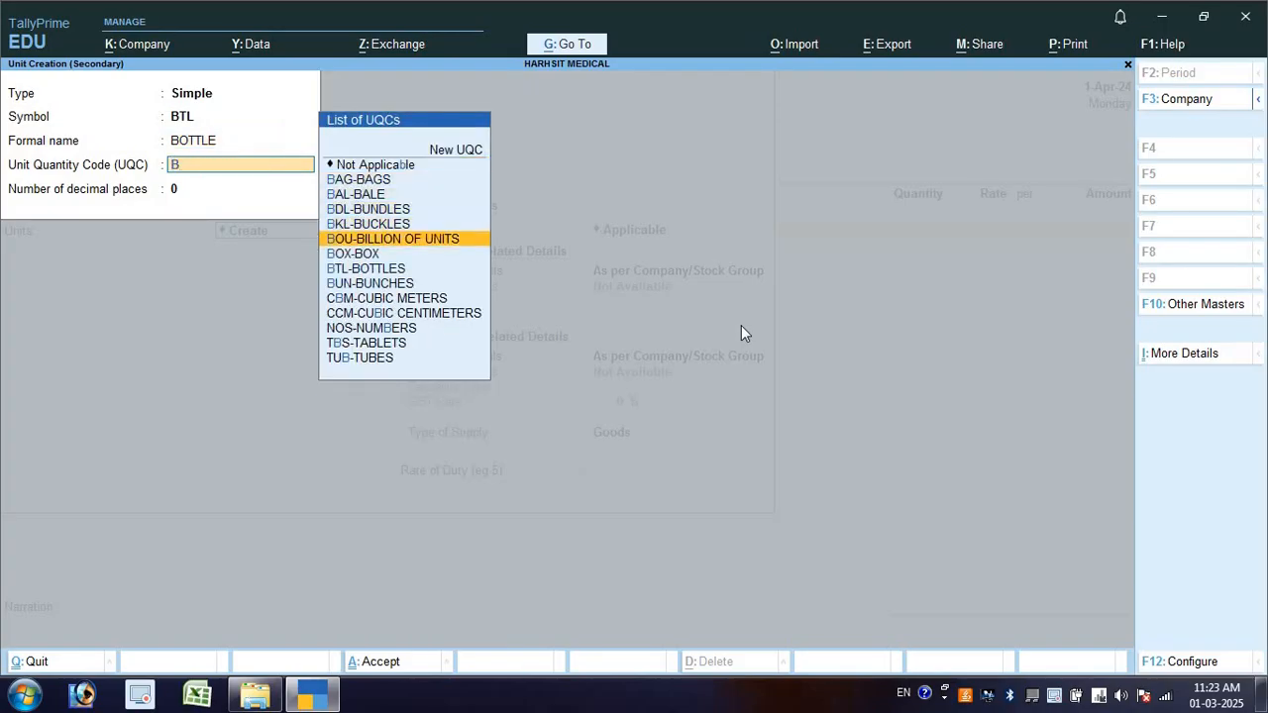
key(Return)
key(Return)
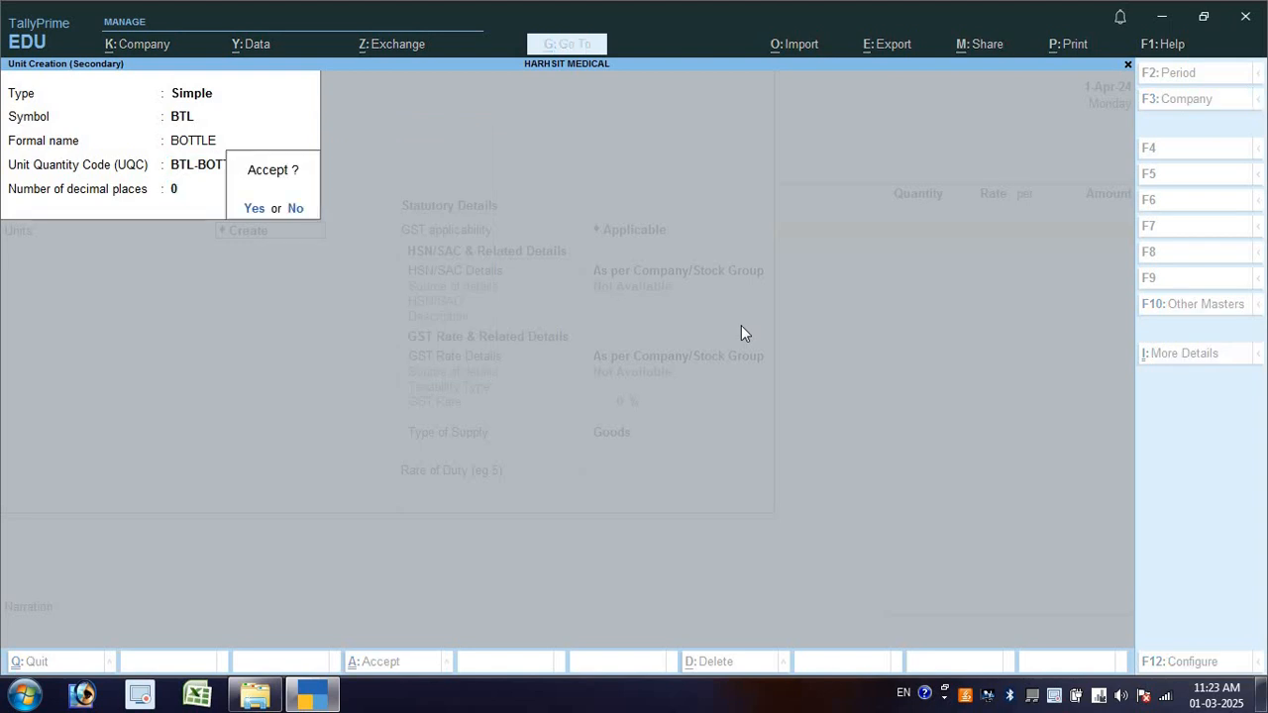
key(Return)
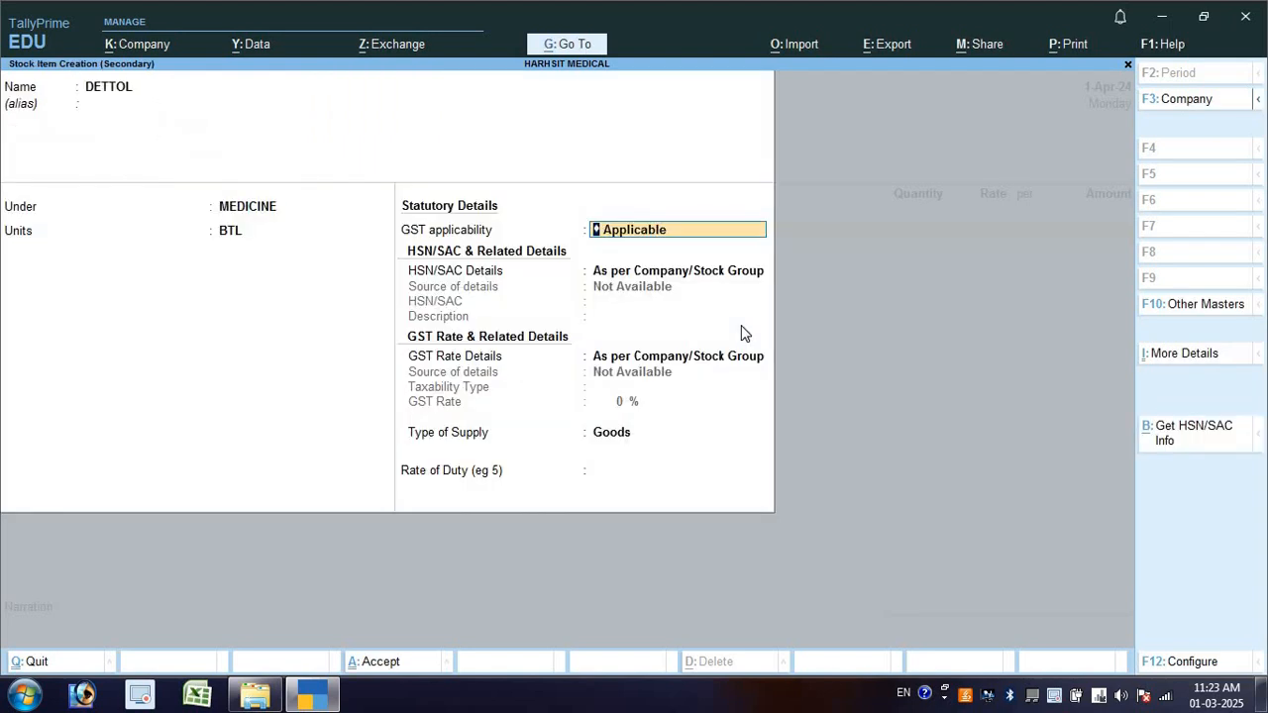
- Keep GST applicable for DETTOL, set its HSN/SAC details to Specify Details Here, and enter HSN/SAC 485545 without a description
key(Return)
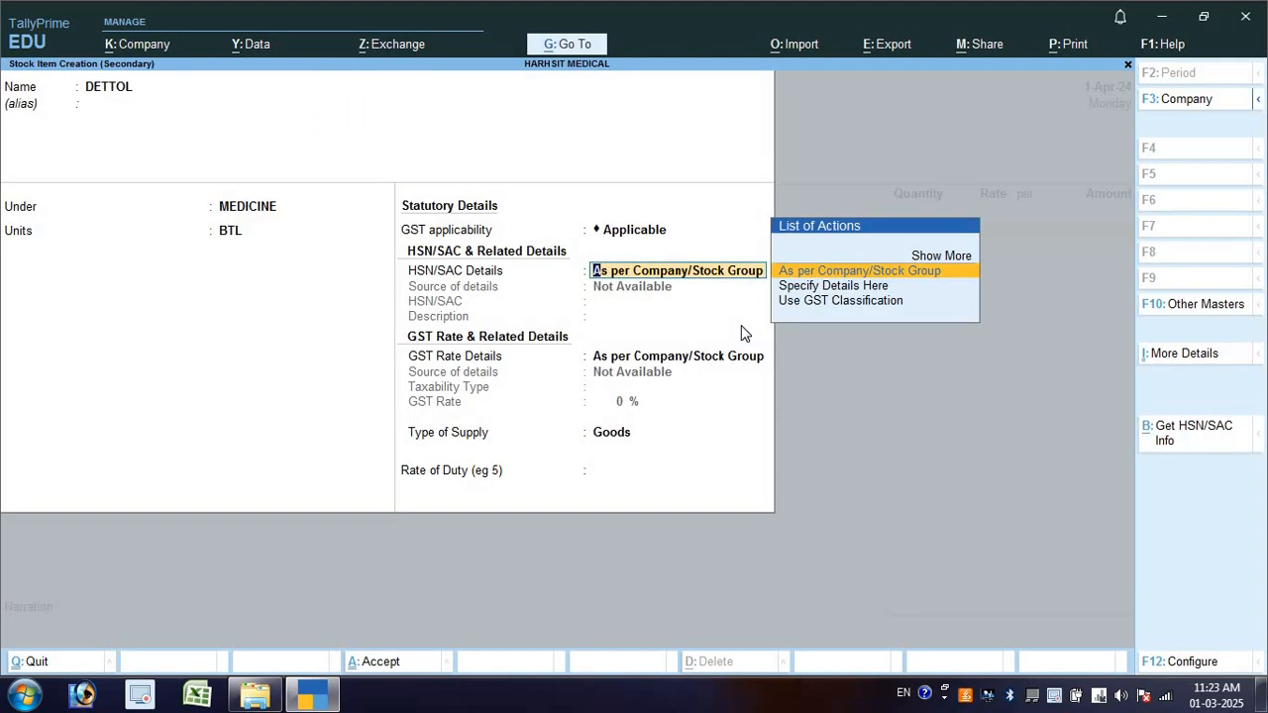
key(BackSpace)
key(Return)
key(Down)
key(Return)
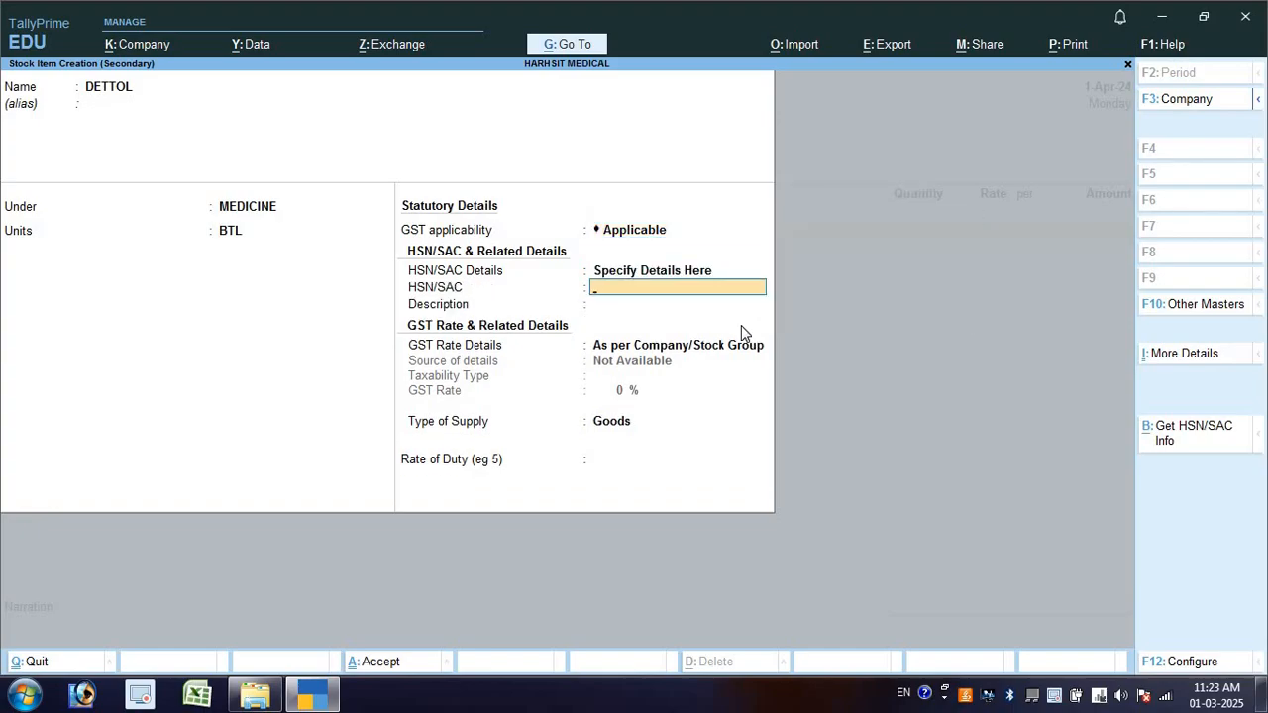
text(485545)
key(Return)
key(Return)
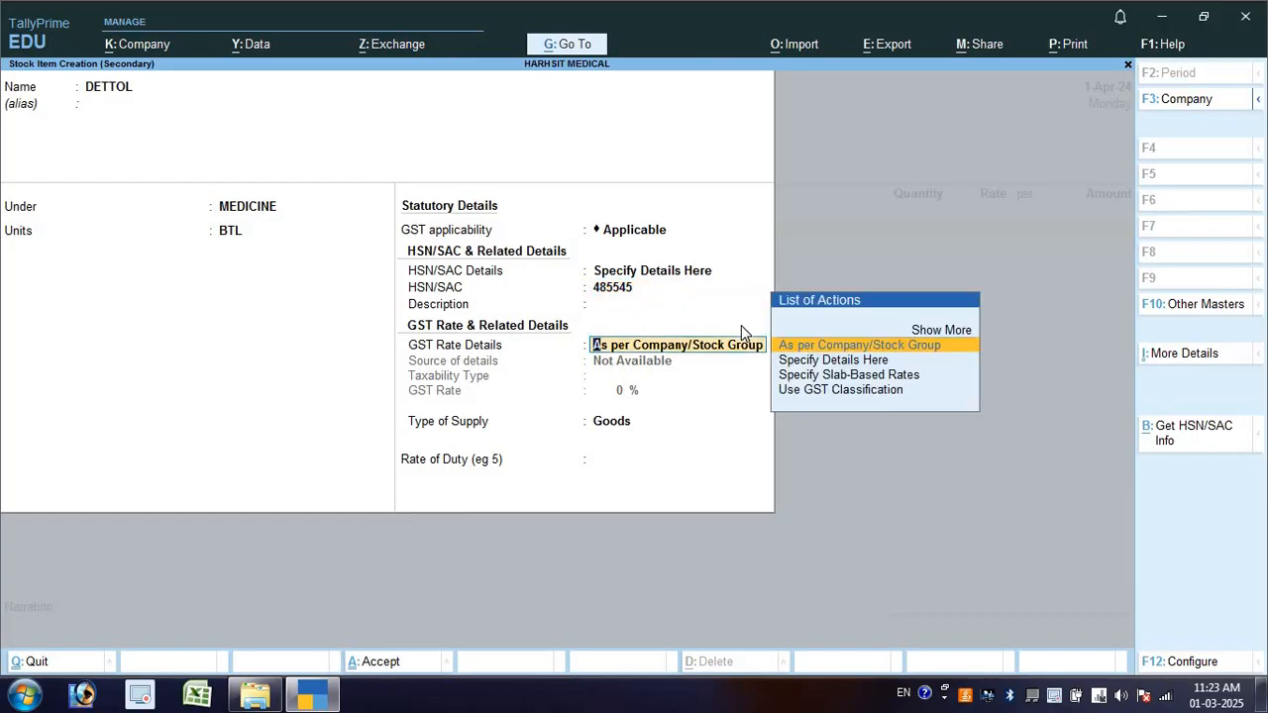
- Specify DETTOL's GST rate details directly as Taxable at 5% with supply type Goods, and save the stock item
key(Down)
key(Return)
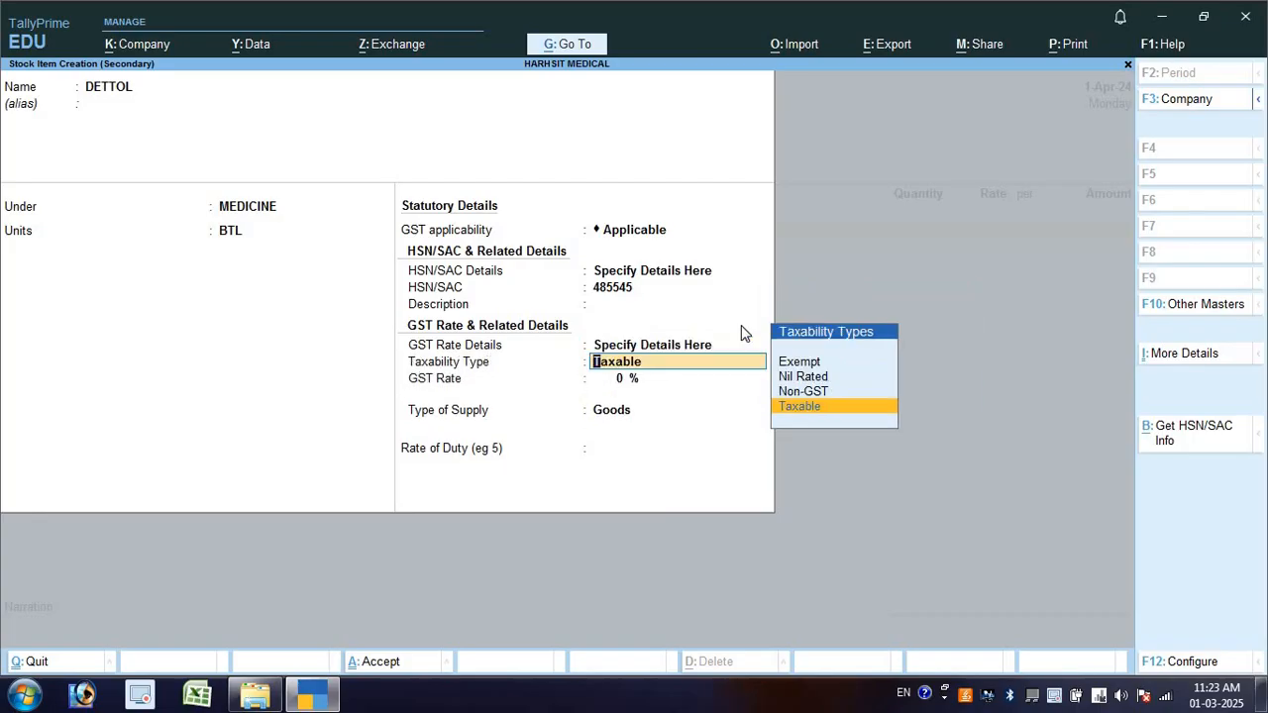
key(Return)
text(5)
key(Return)
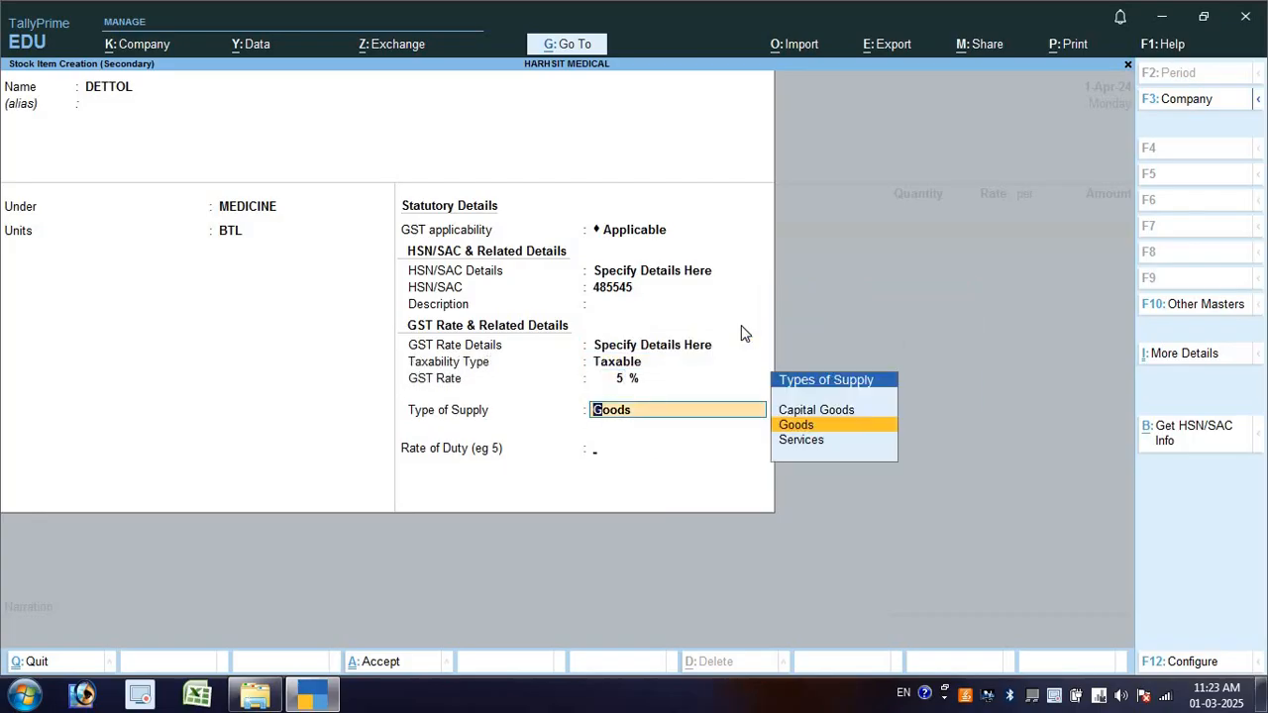
key(Return)
key(Return)
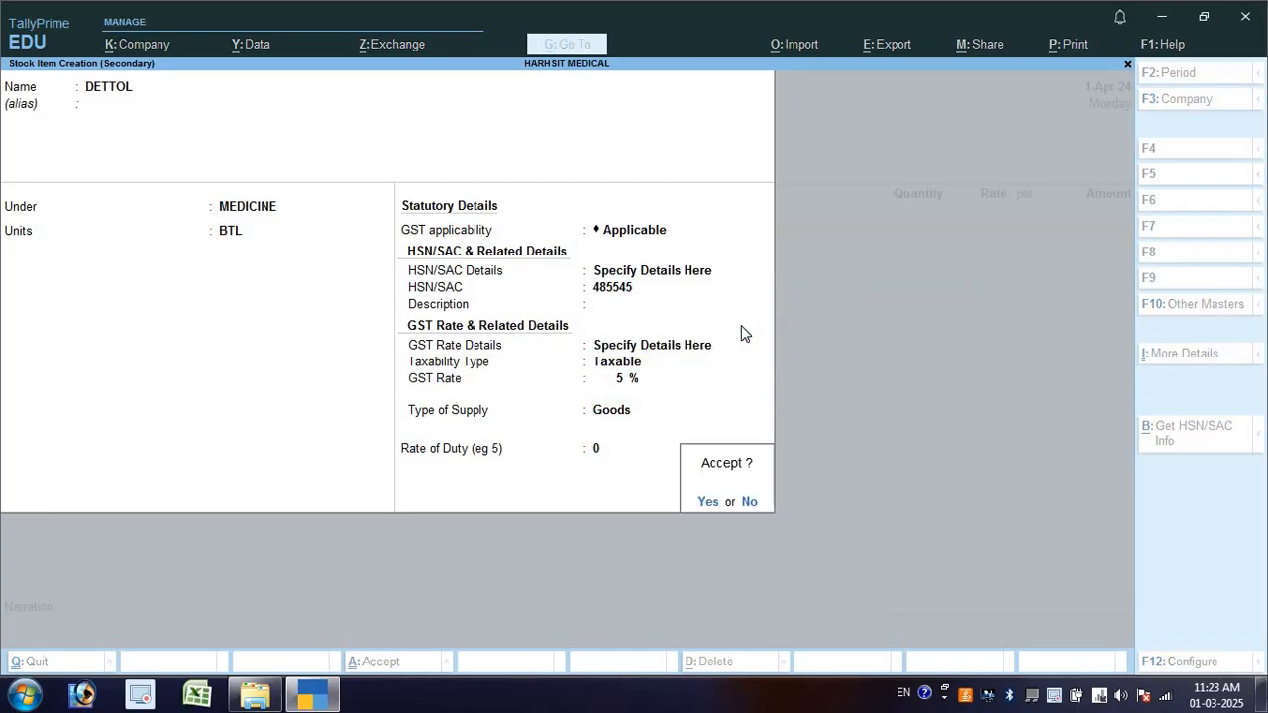
key(Return)
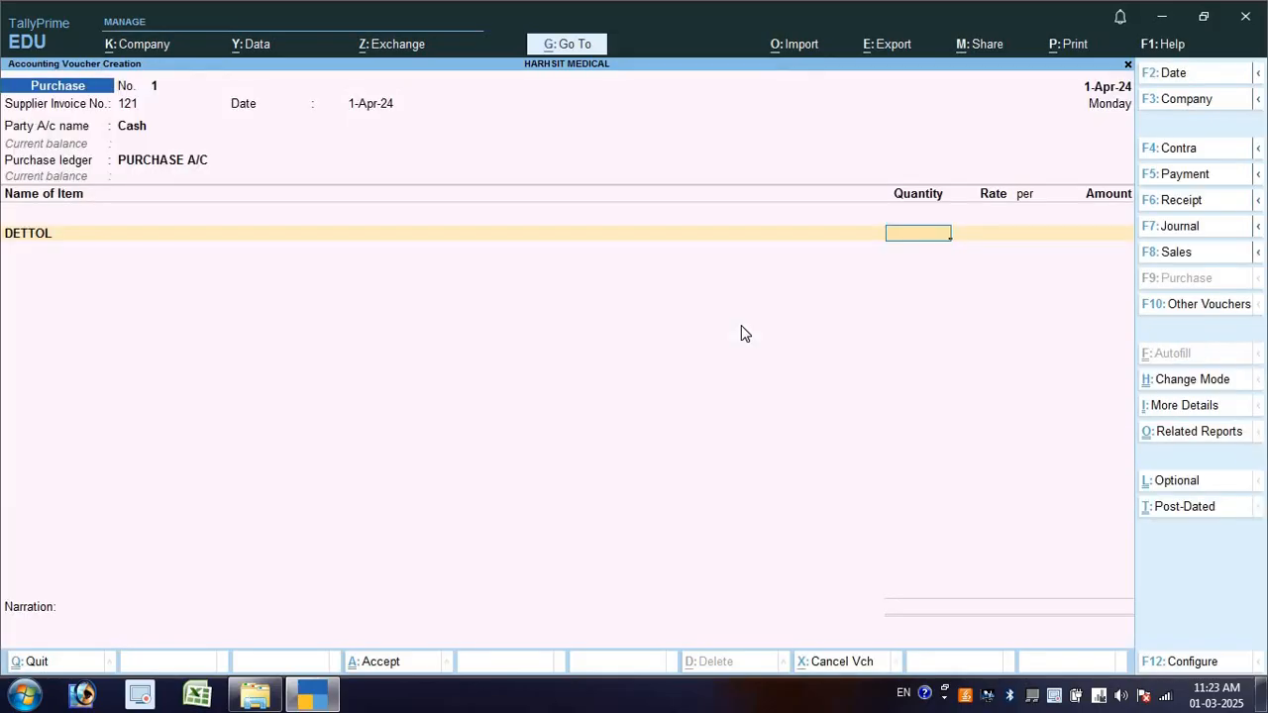
- Enter the DETTOL purchase line with a quantity of 100 BTL at a rate of 25.00 per BTL
text(100)
key(Return)
text(25)
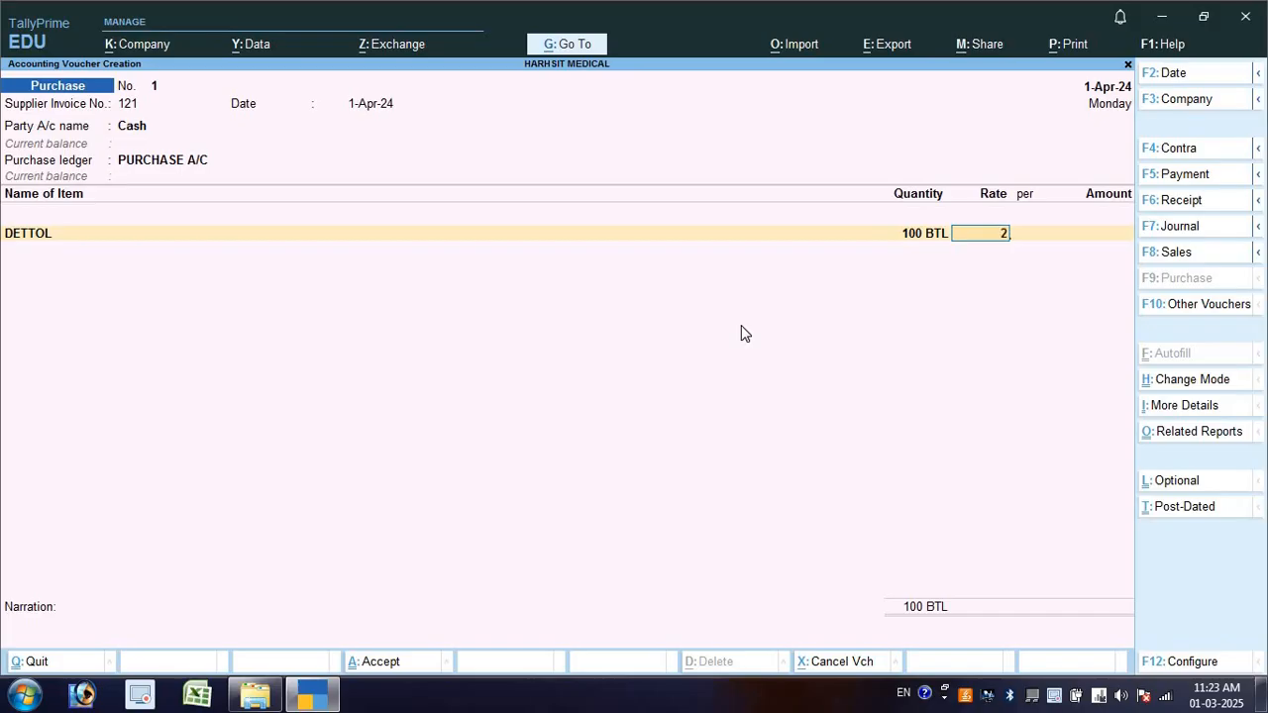
key(Return)
key(Return)
key(Return)
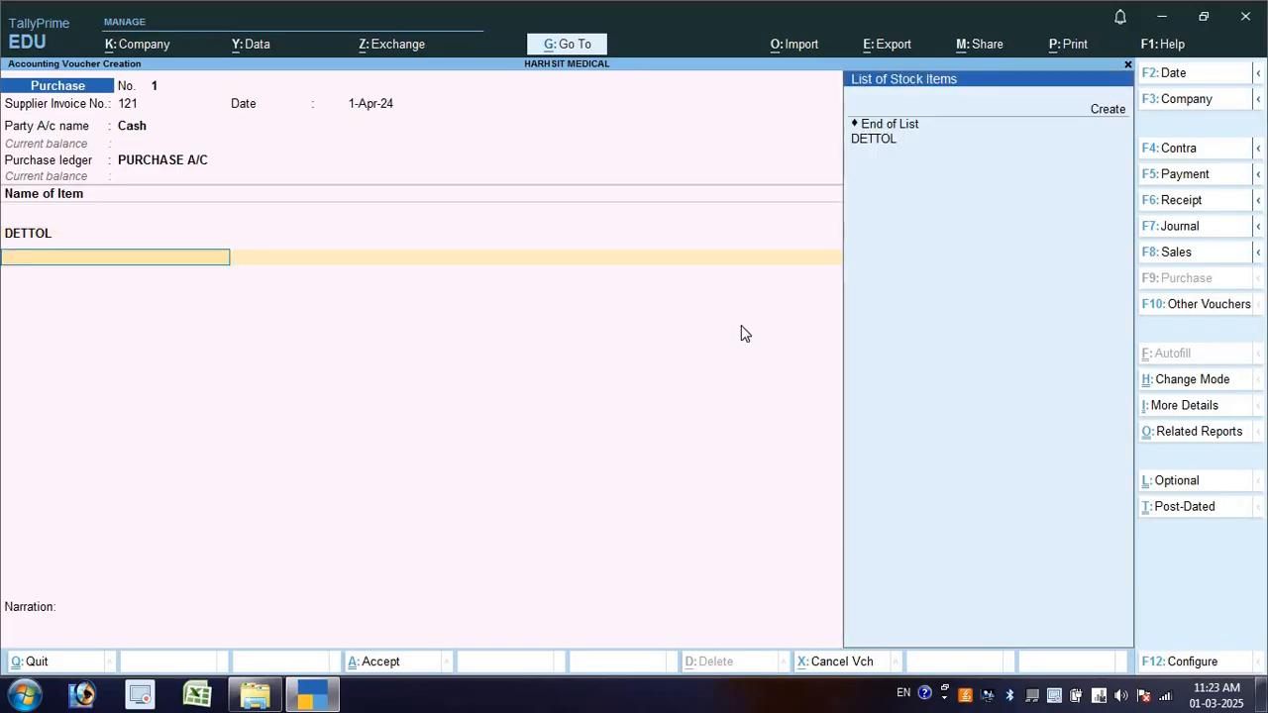
- Start a new stock item named DEX INJ and place it under the MEDICINE group
key(Up)
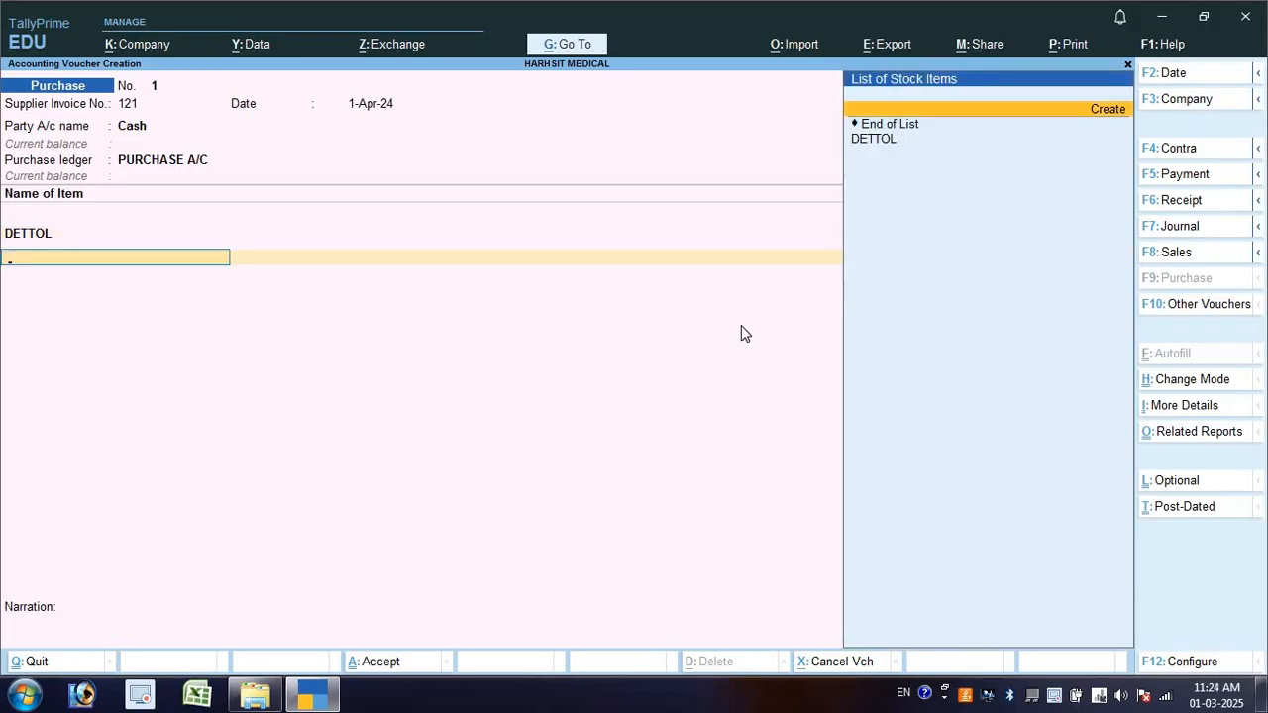
key(Return)
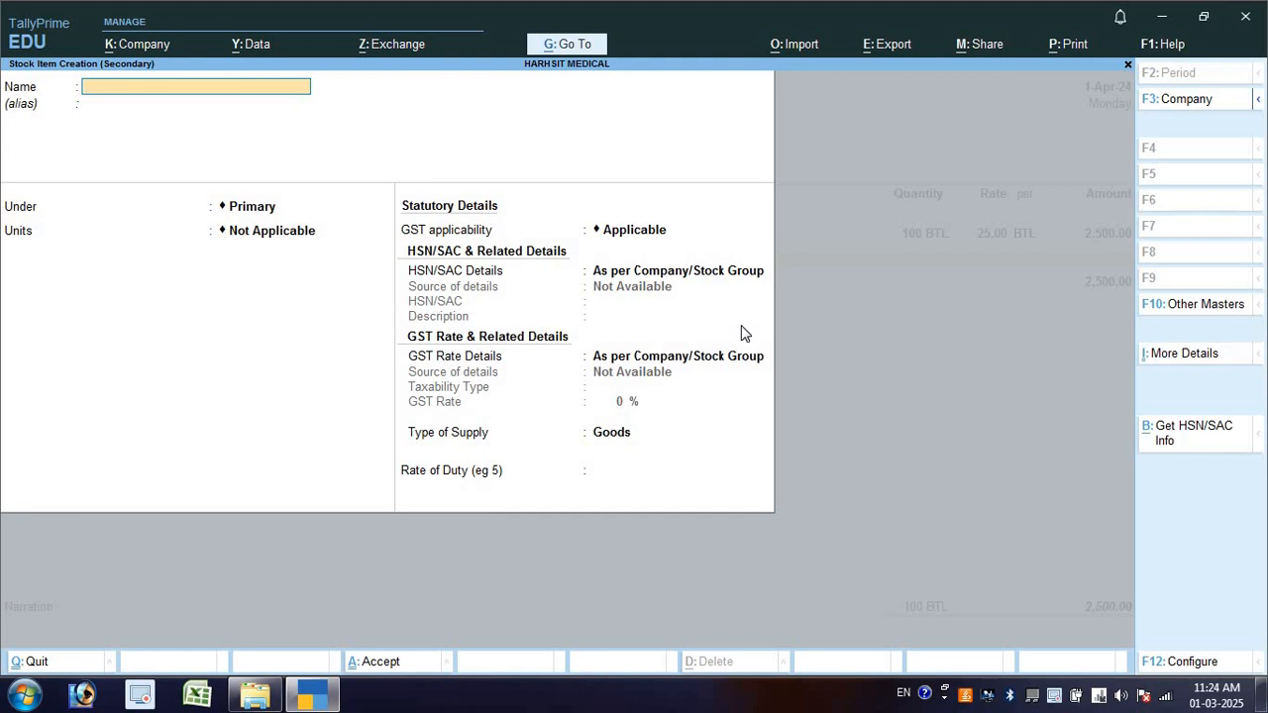
text(DEX)
text( INJ)
key(BackSpace)
text(INJ)
key(Return)
key(Down)
key(Return)
- Start a new simple unit for DEX INJ with the symbol PC and no formal name
key(Down)
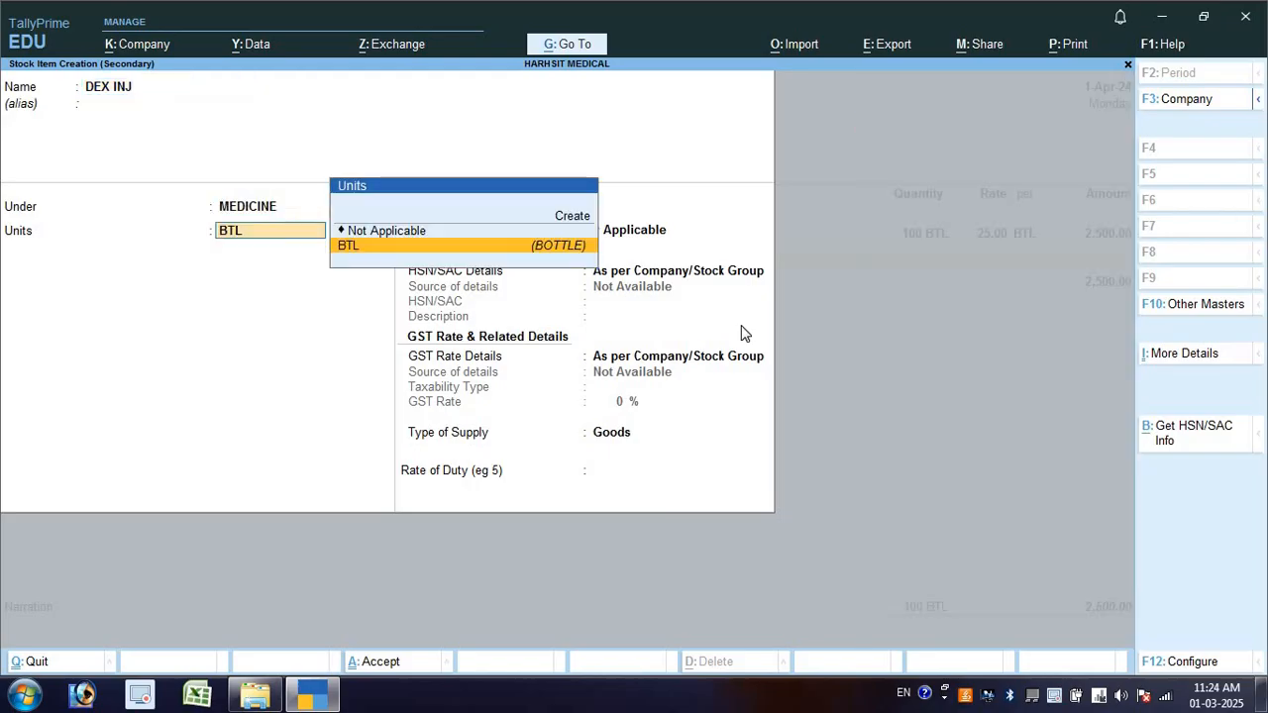
key(Up)
key(Up)
key(Return)
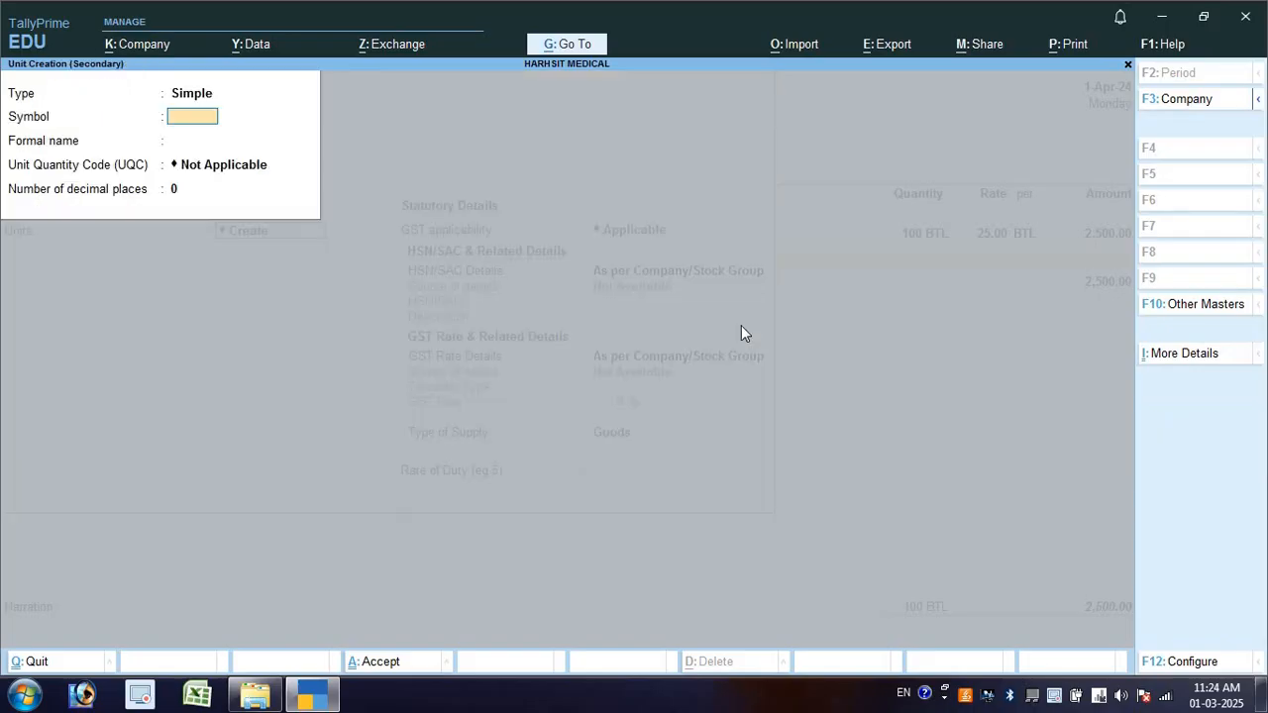
text(PC)
key(Return)
key(Return)
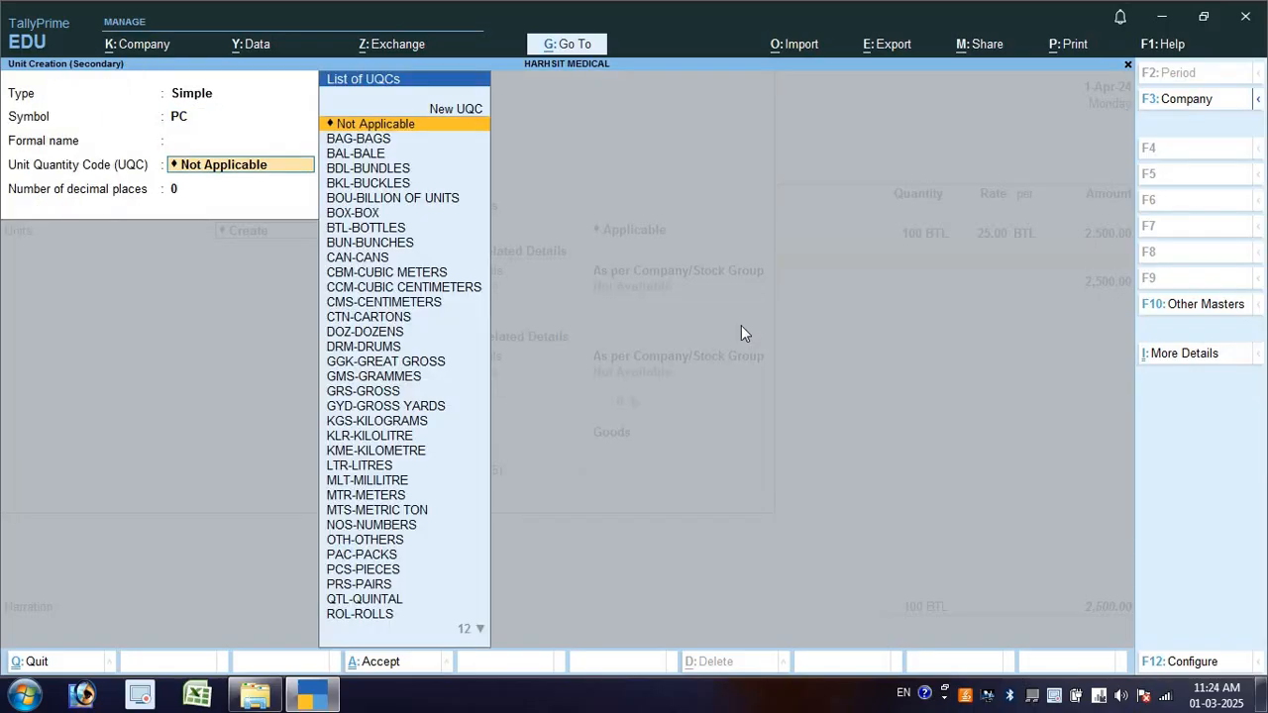
- Set the PC unit's quantity code to PCS-PIECES, keep 0 decimal places, and save the unit
text(P)
key(Down)
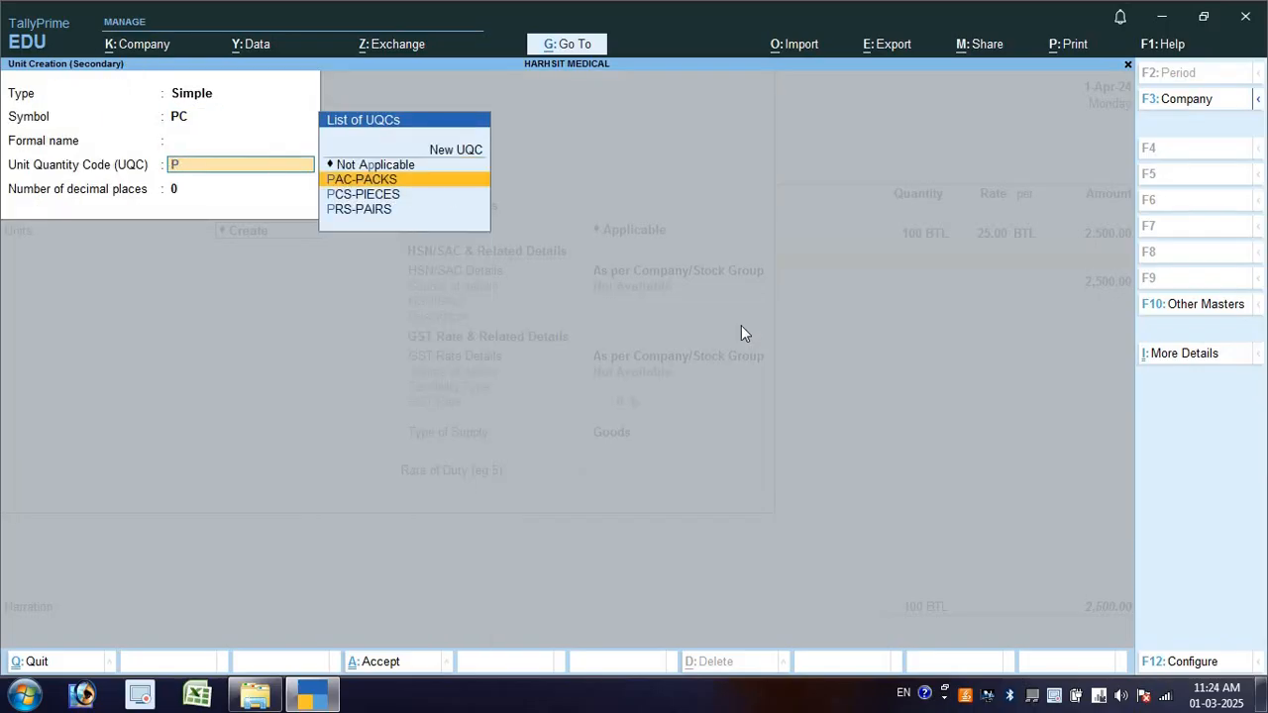
key(Down)
key(Return)
key(Return)
key(Return)
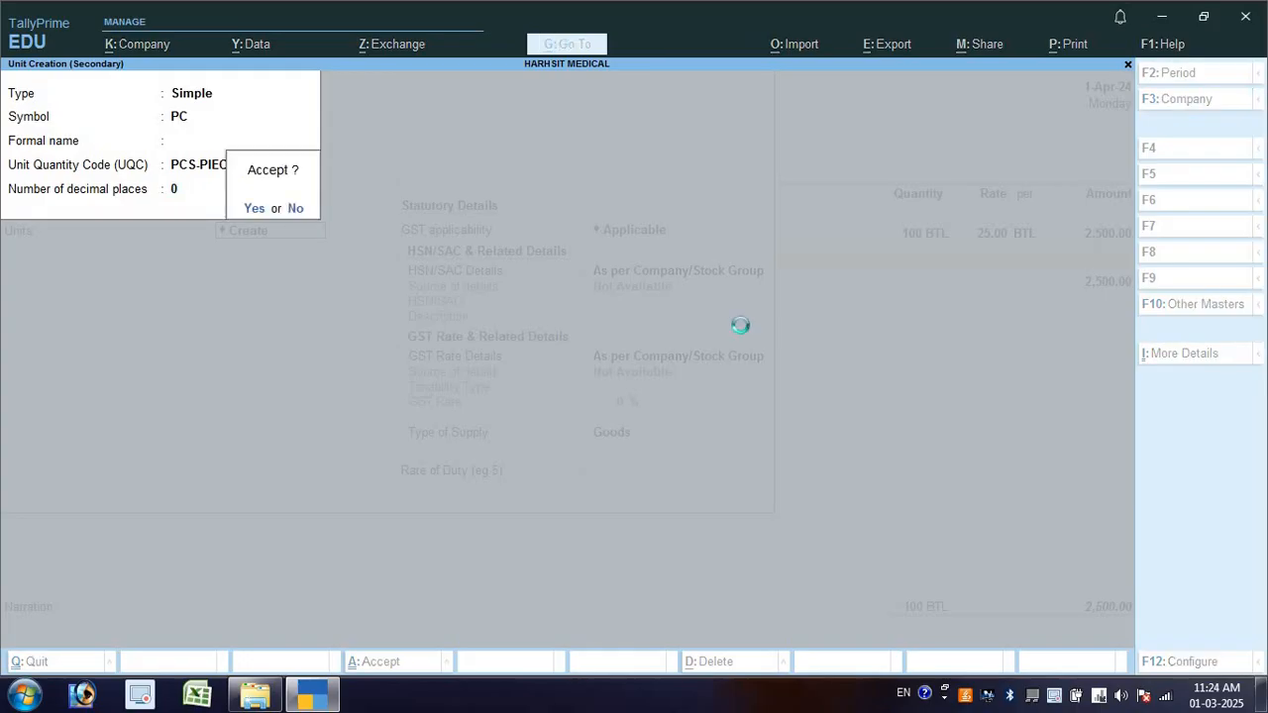
key(Return)
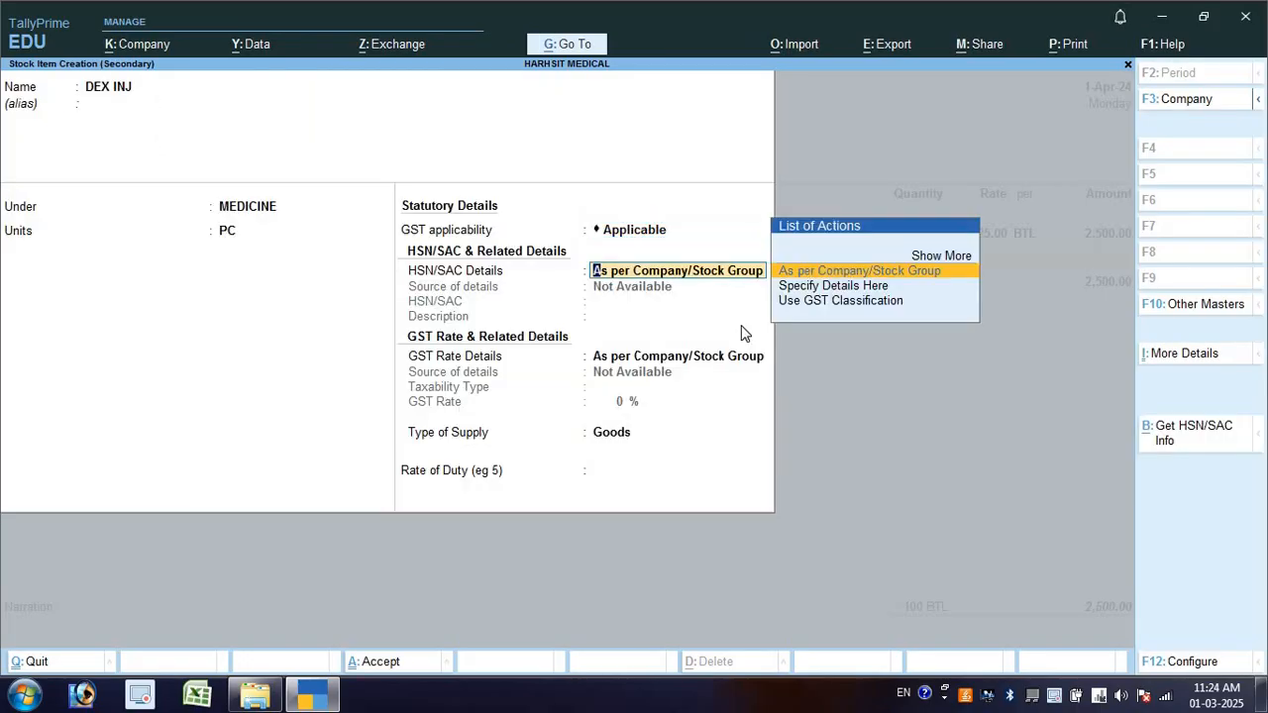
- Set DEX INJ's HSN/SAC details to Specify Details Here and enter HSN/SAC 3004393
key(Down)
key(Return)
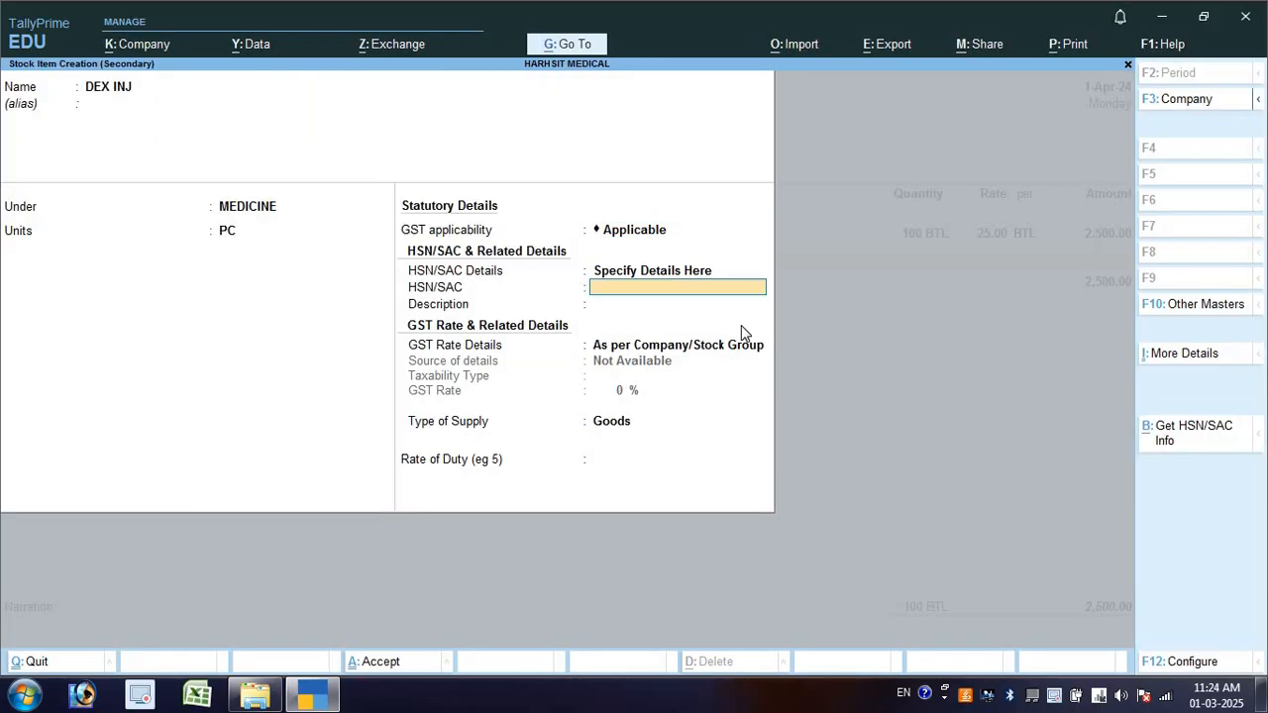
text(3004393)
key(Return)
- Specify DEX INJ's GST rate details directly as Taxable at 12% with supply type Goods, and save the stock item
text(a)
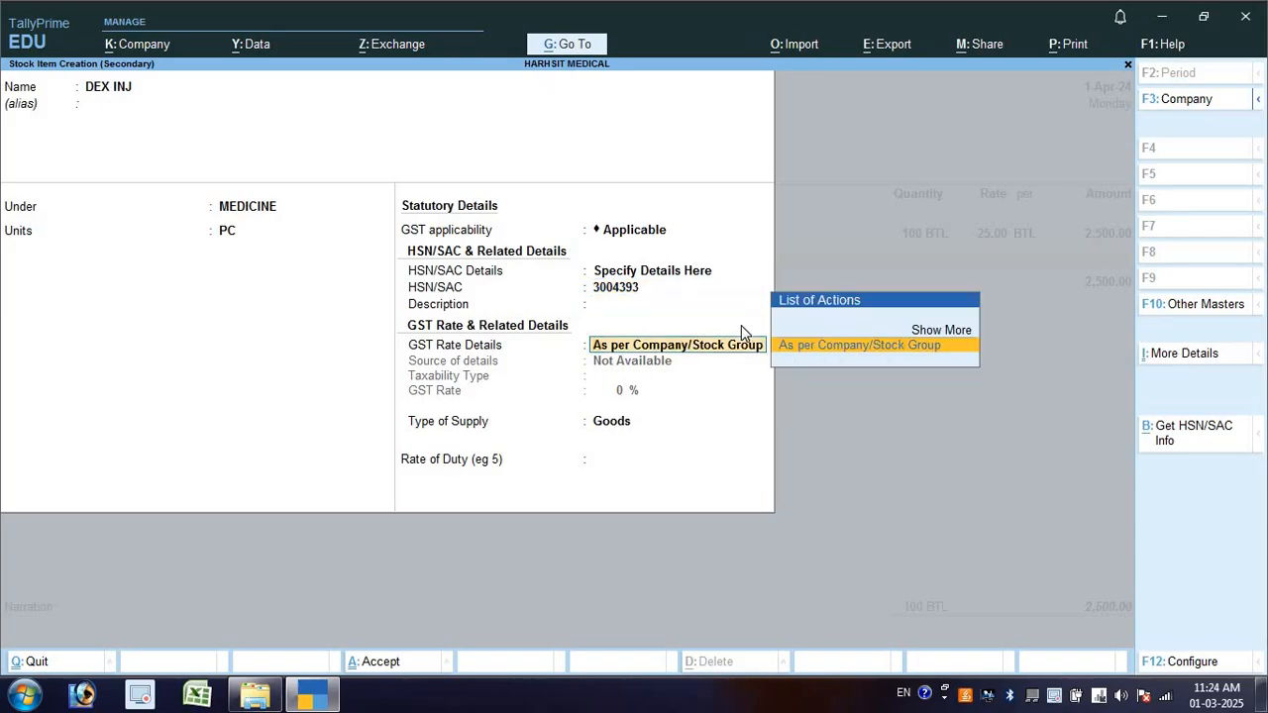
key(Up)
key(Return)
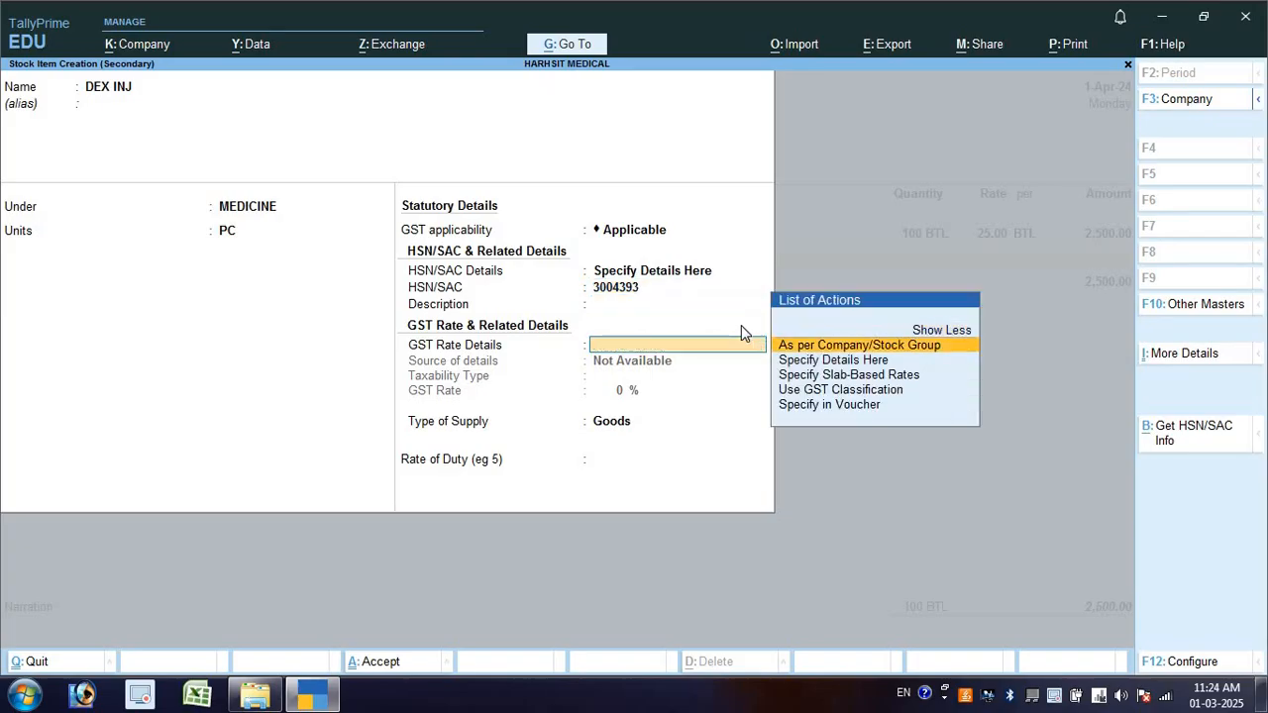
key(Down)
key(Return)
key(Return)
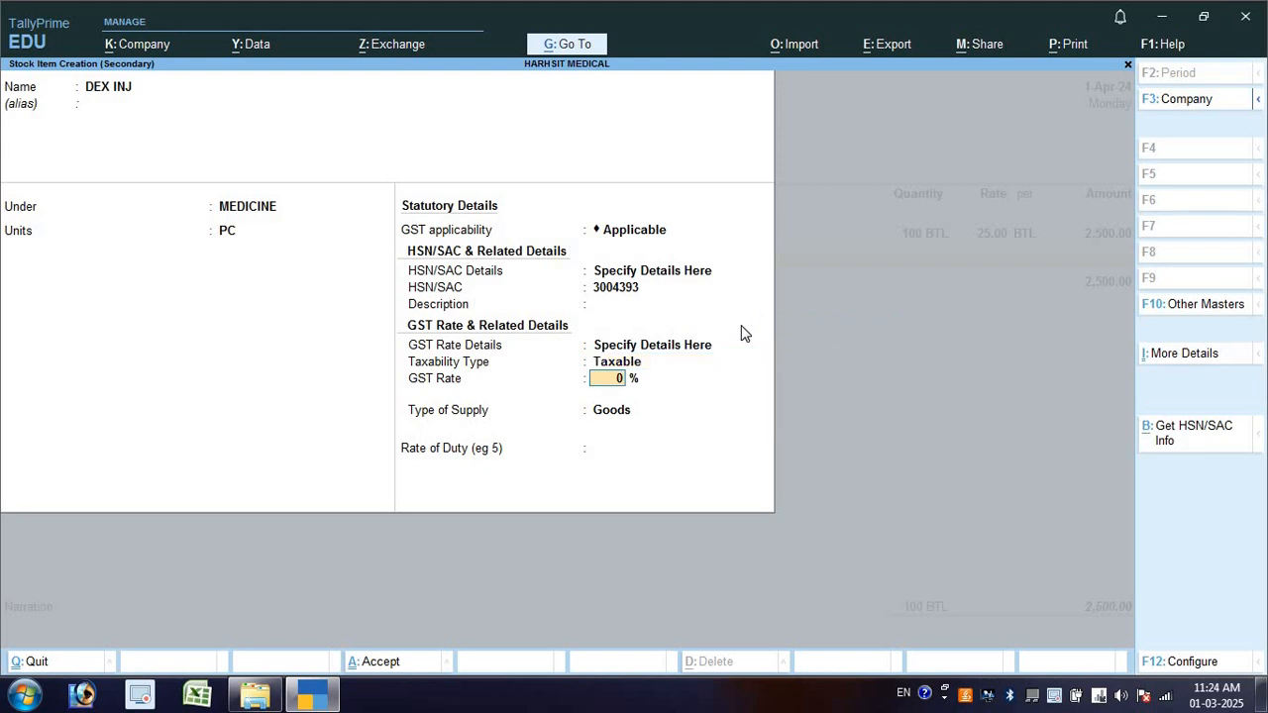
text(12)
key(Return)
key(Return)
key(Return)
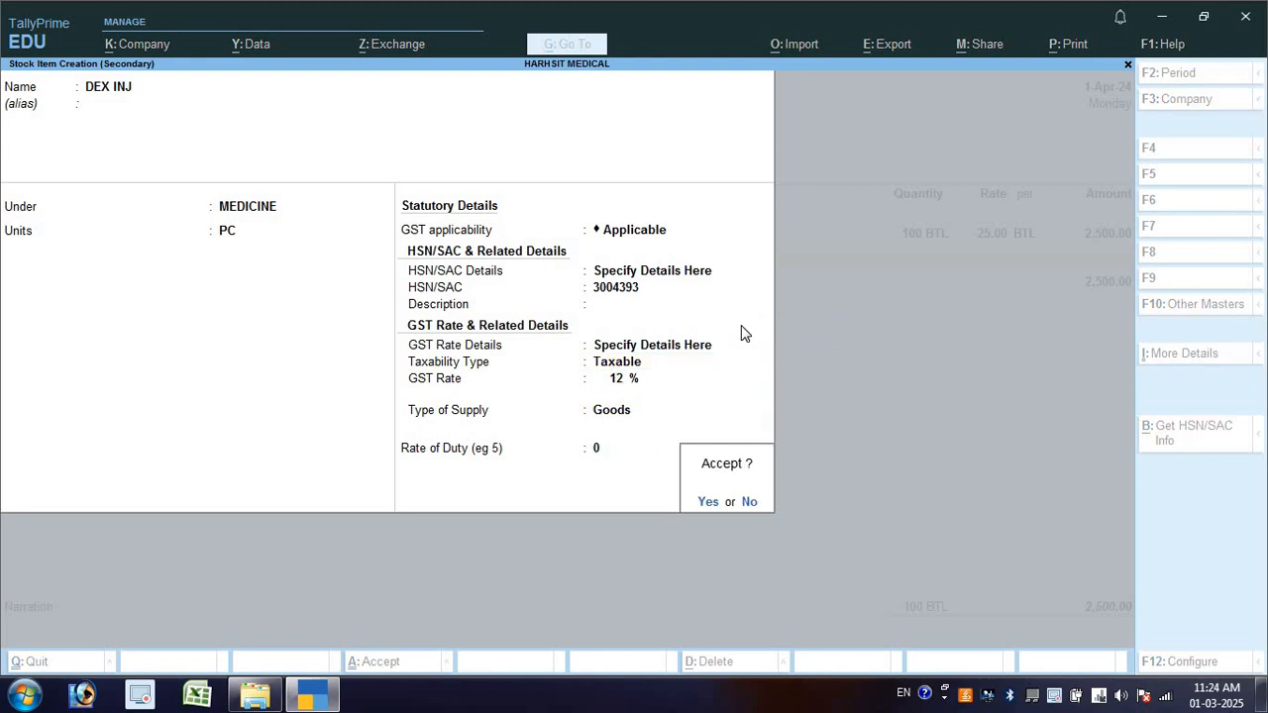
key(Return)
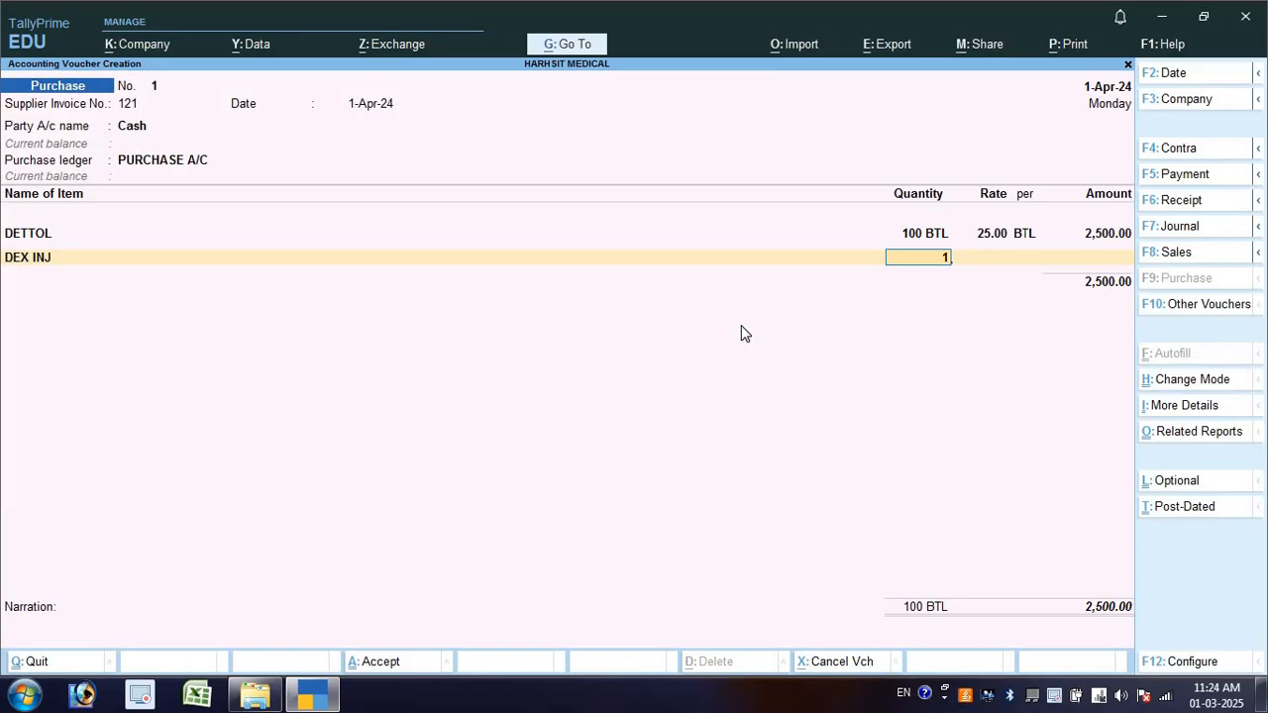
- Enter the DEX INJ purchase line with a quantity of 10 PC at a rate of 6.80 per PC
text(10)
key(Return)
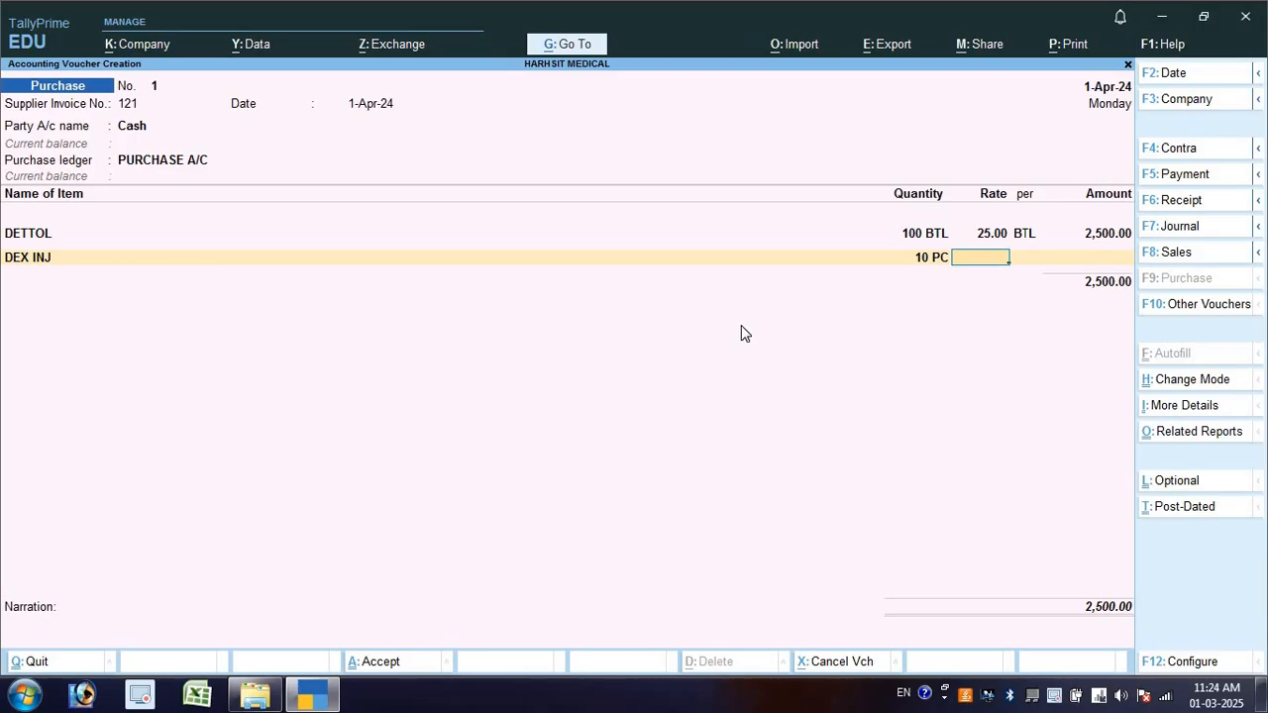
text(6.8)
key(Return)
key(Return)
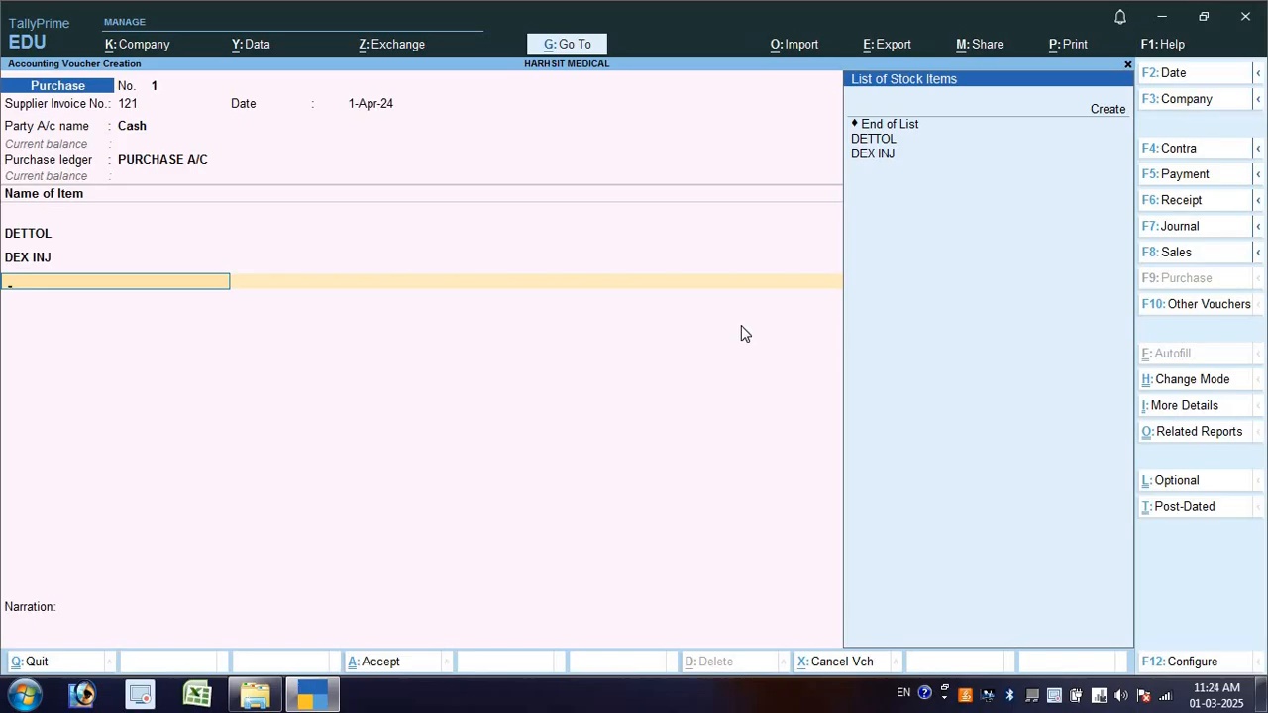
- Start a new stock item named GLOVES and keep it under the Primary group
key(alt+c)
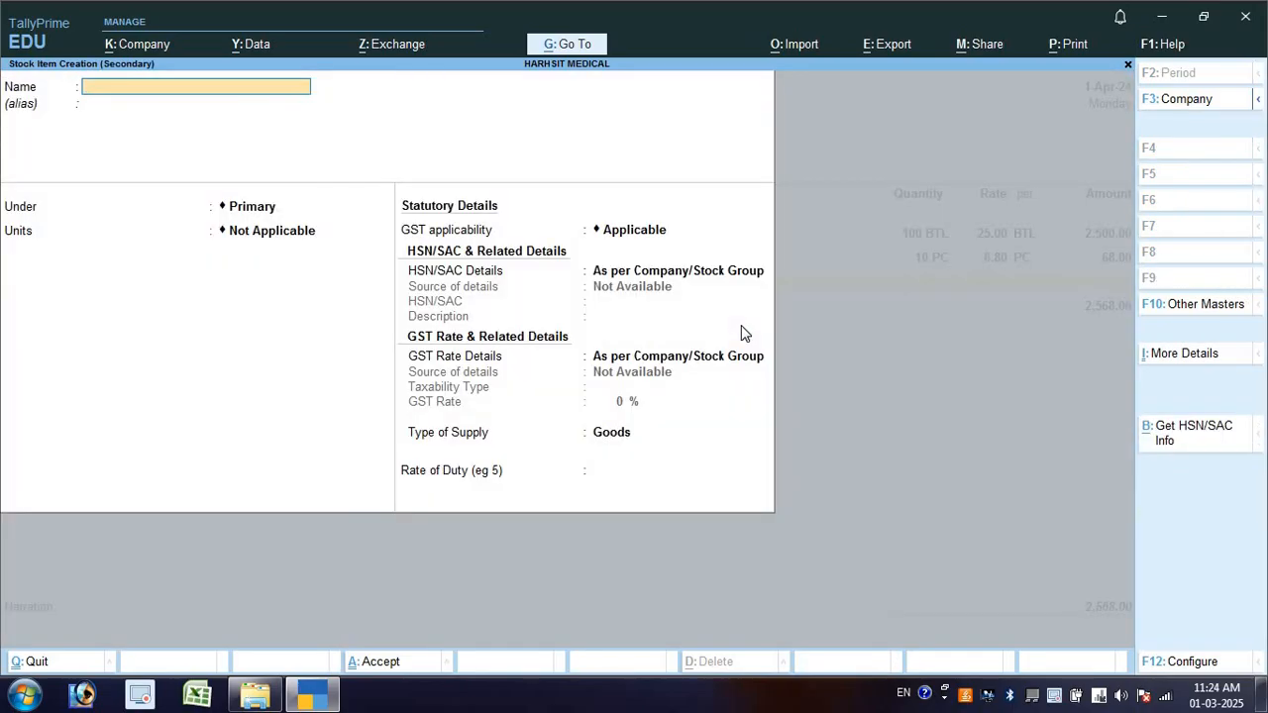
text(GLOVES)
key(Return)
key(Down)
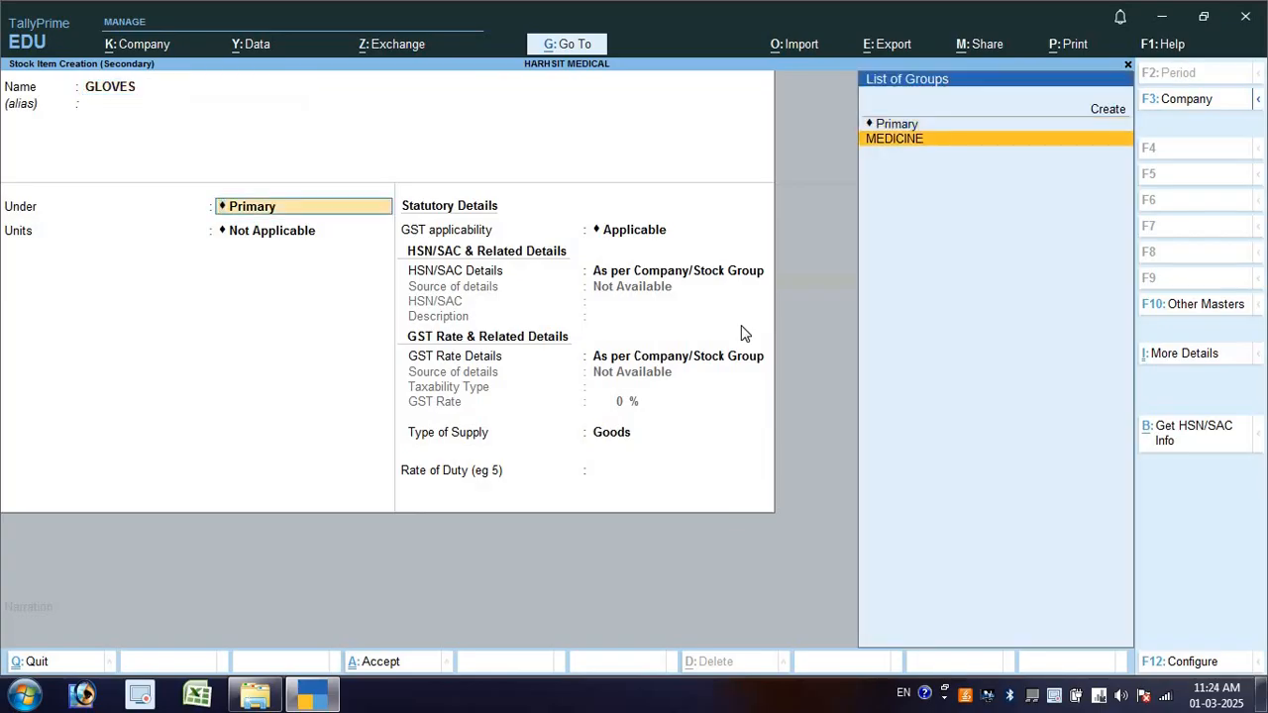
key(Up)
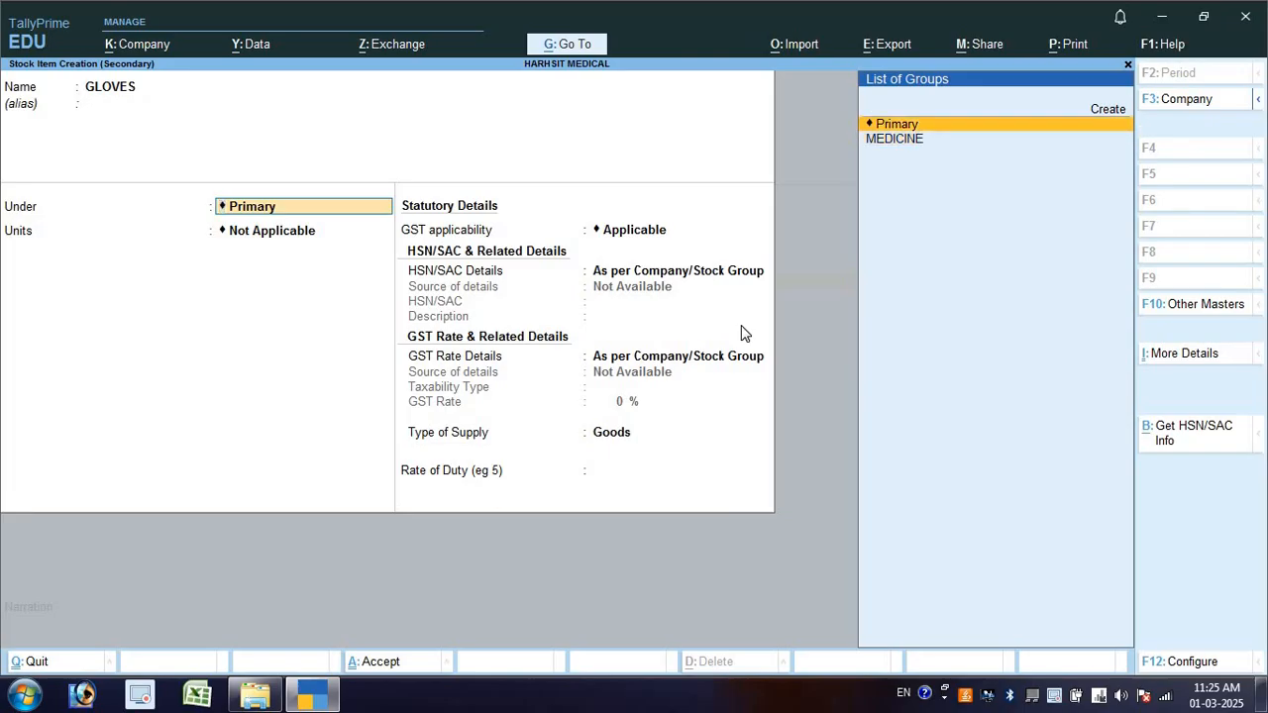
key(Return)
key(Down)
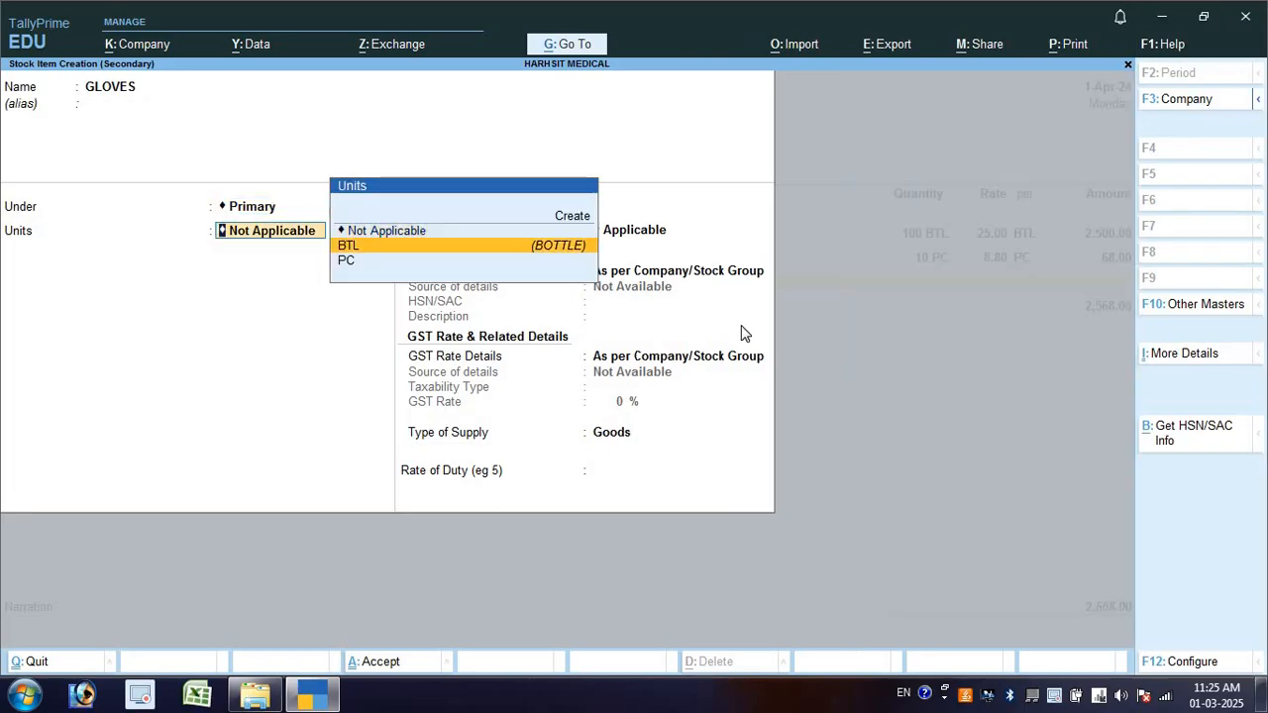
key(Up)
key(Down)
key(Down)
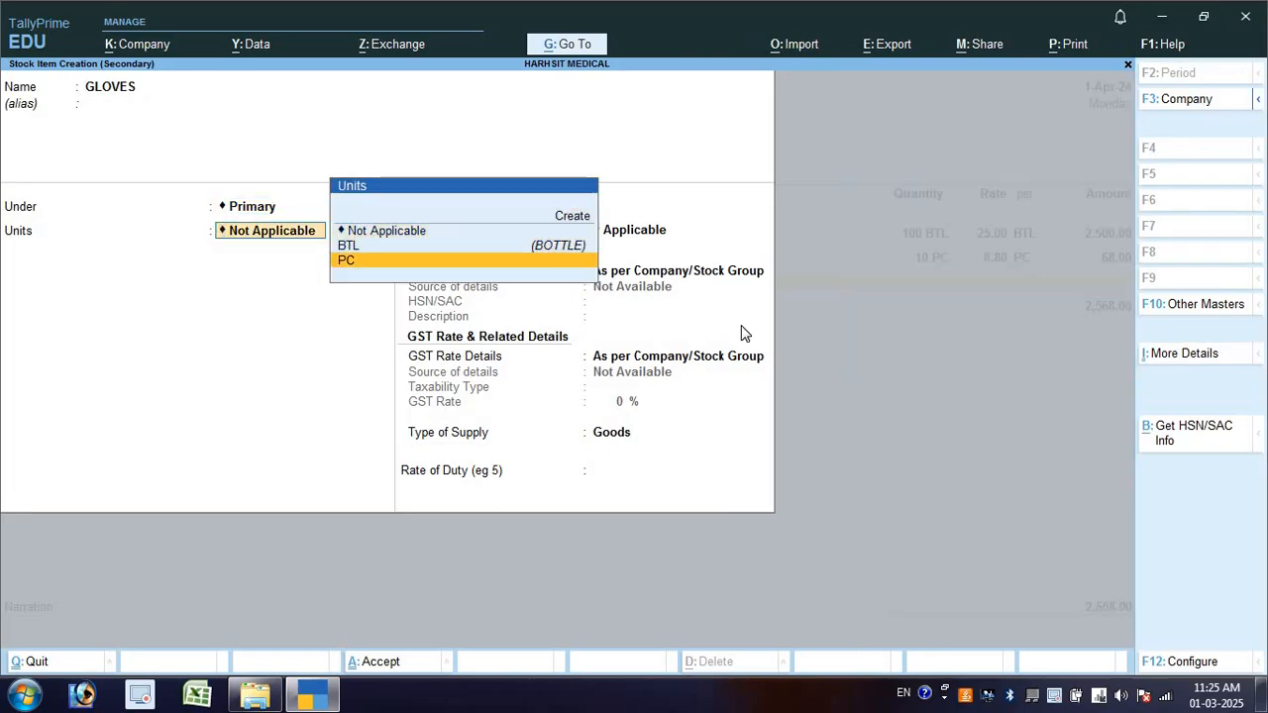
key(Return)
key(BackSpace)
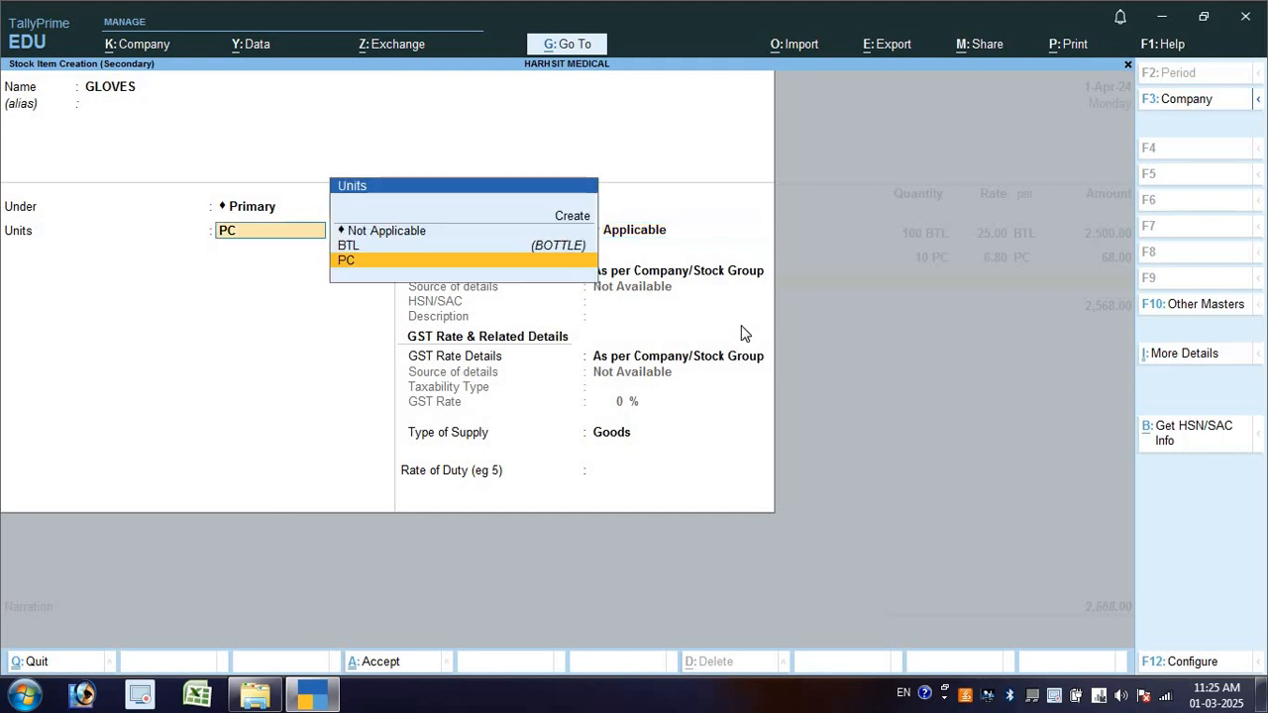
- Start a new simple unit for GLOVES with the symbol PAIR, no formal name, and the quantity code PRS-PAIRS
key(Up)
key(Up)
key(Up)
key(Return)
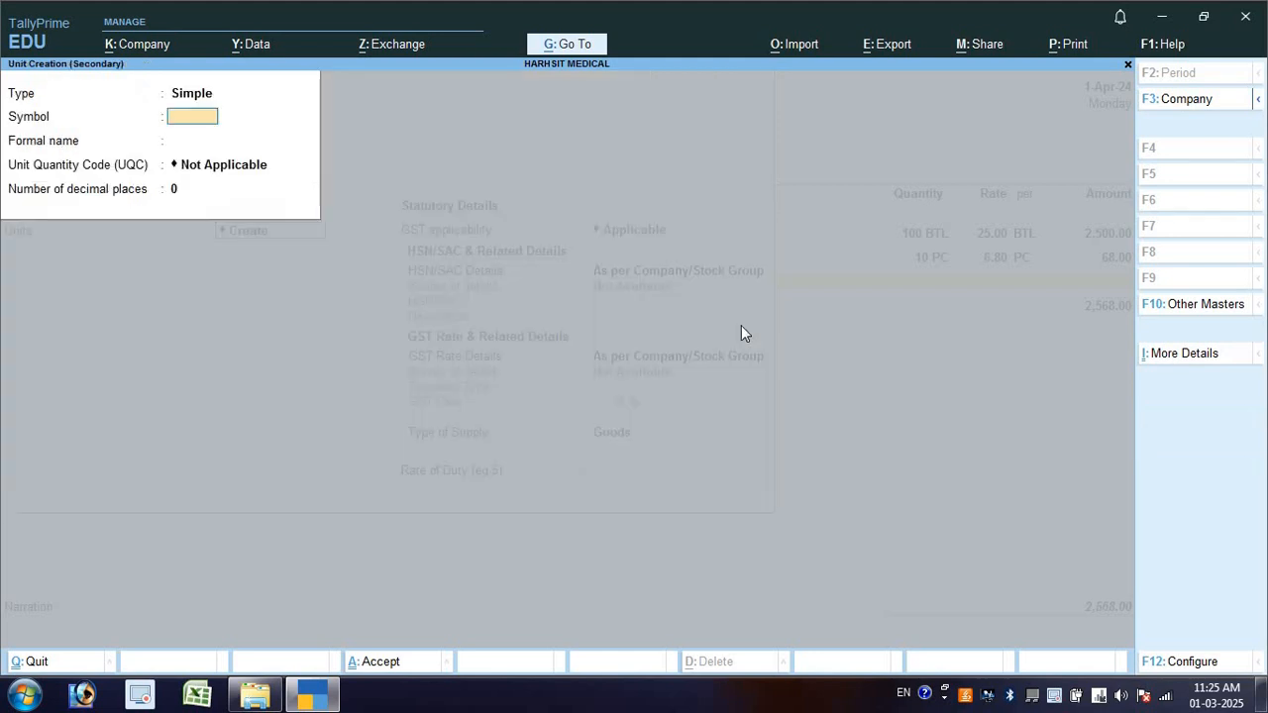
text(PAIR)
key(Return)
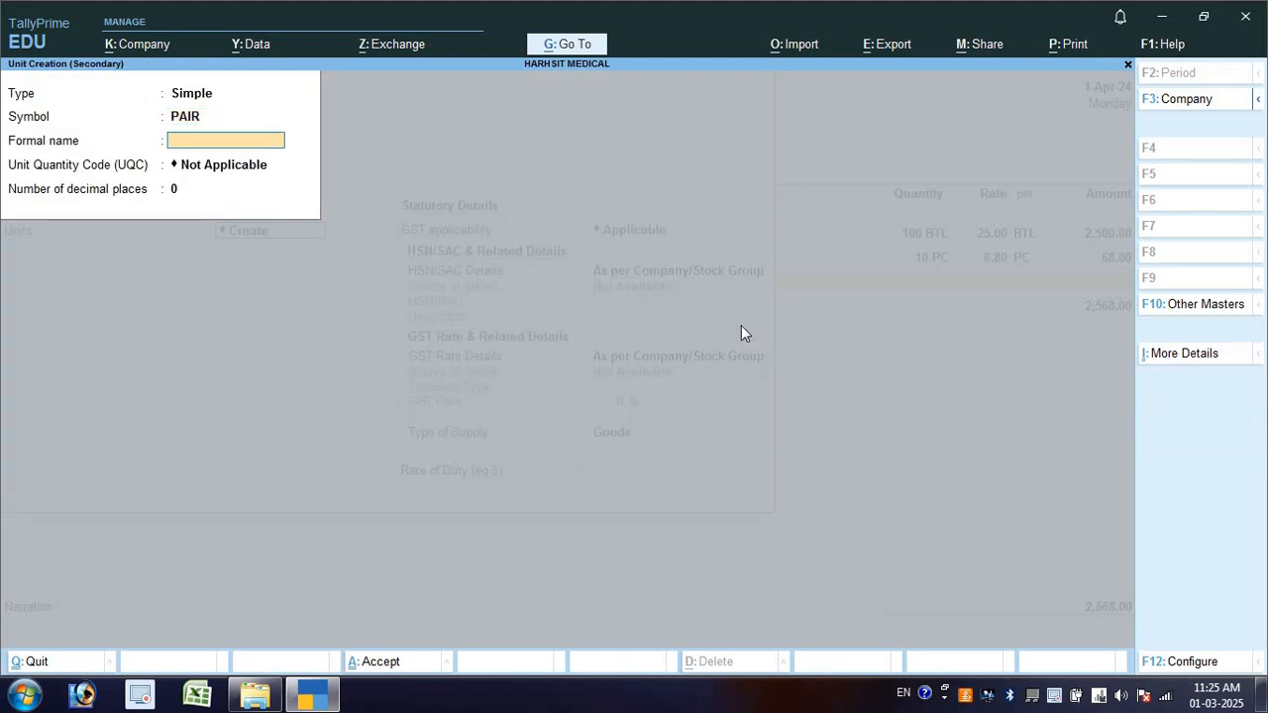
key(Return)
text(PAI)
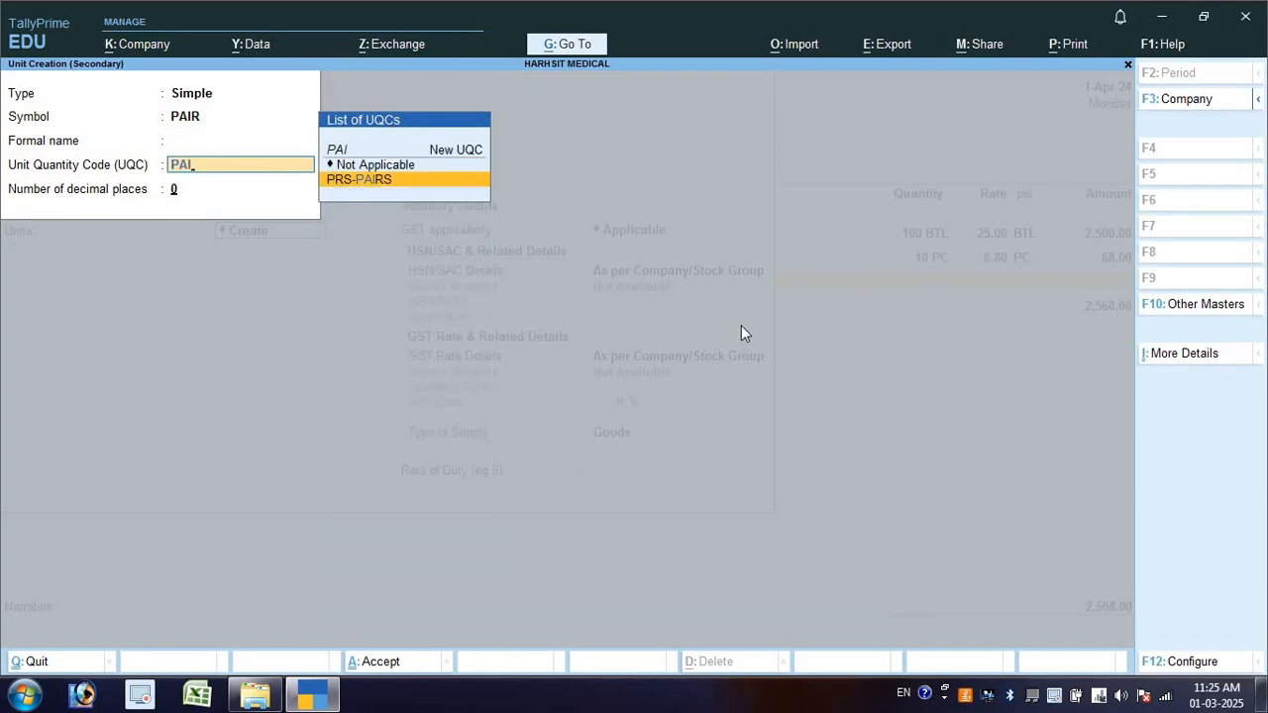
key(Return)
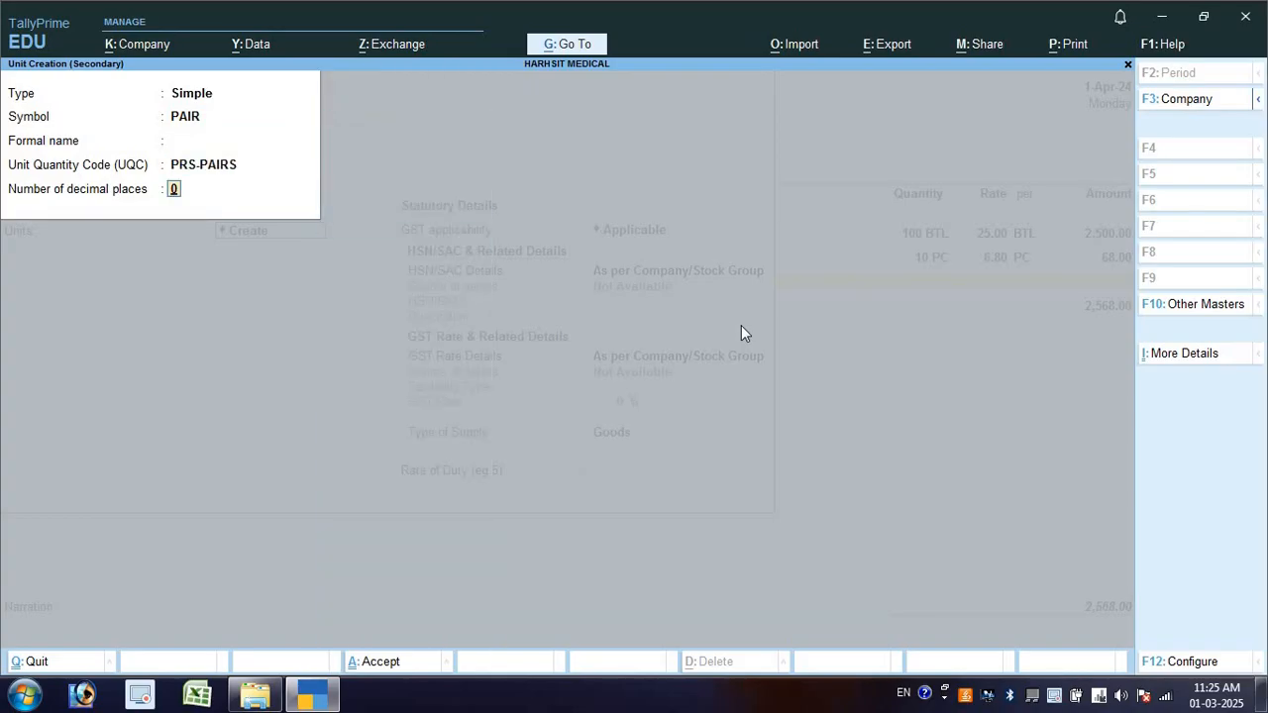
- Change the new unit's symbol to PRS, keep 0 decimal places, save it, and keep GST applicable for GLOVES
key(Up)
key(Up)
key(Up)
text(RS)
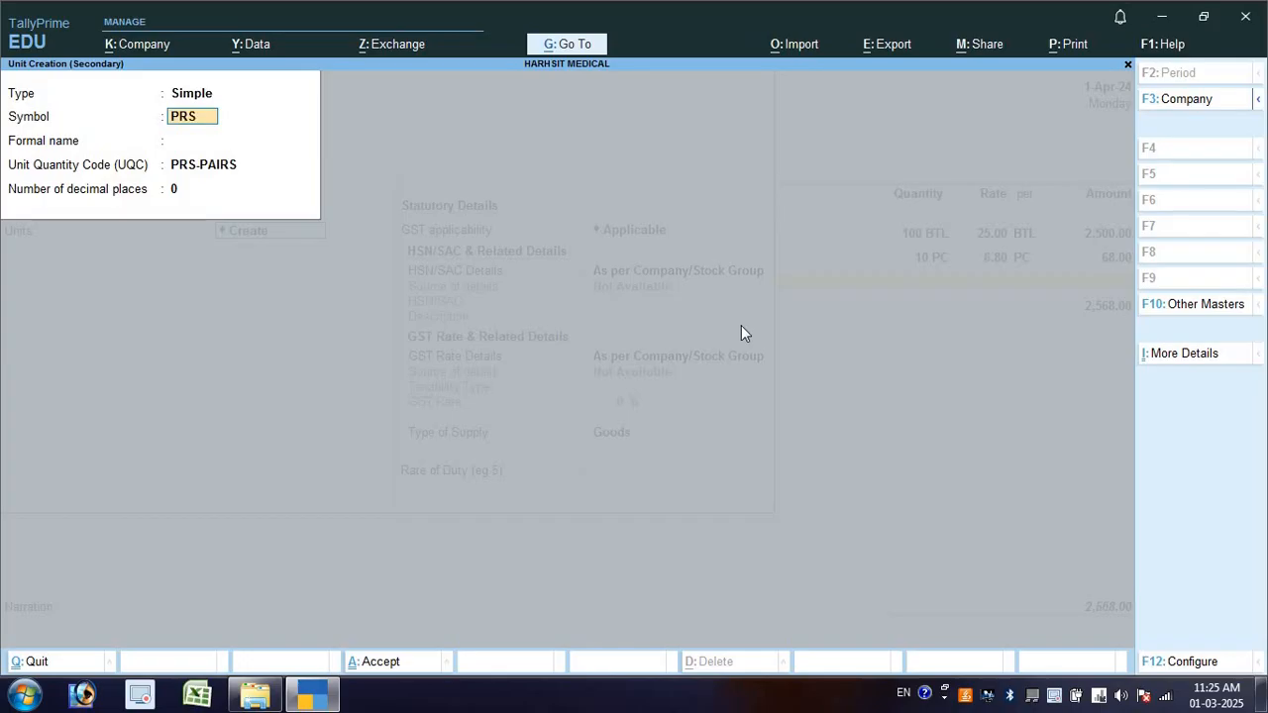
key(Return)
key(Return)
key(Return)
key(Return)
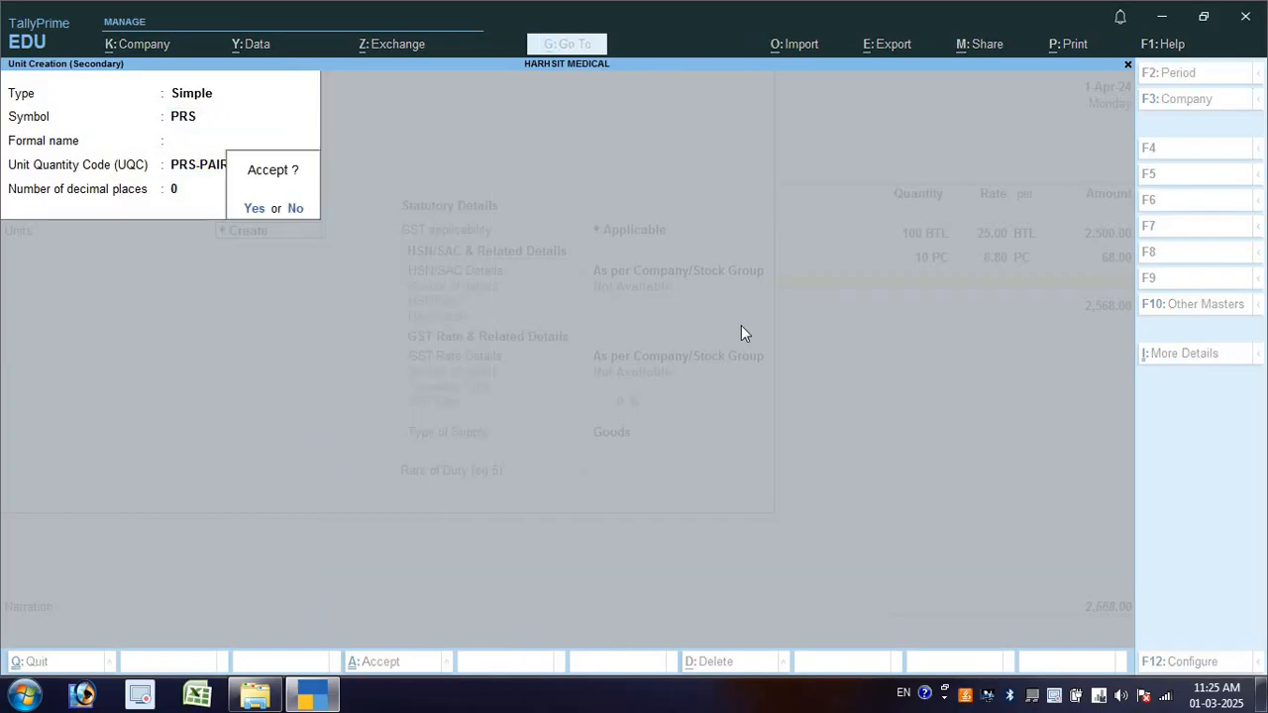
key(Return)
key(Return)
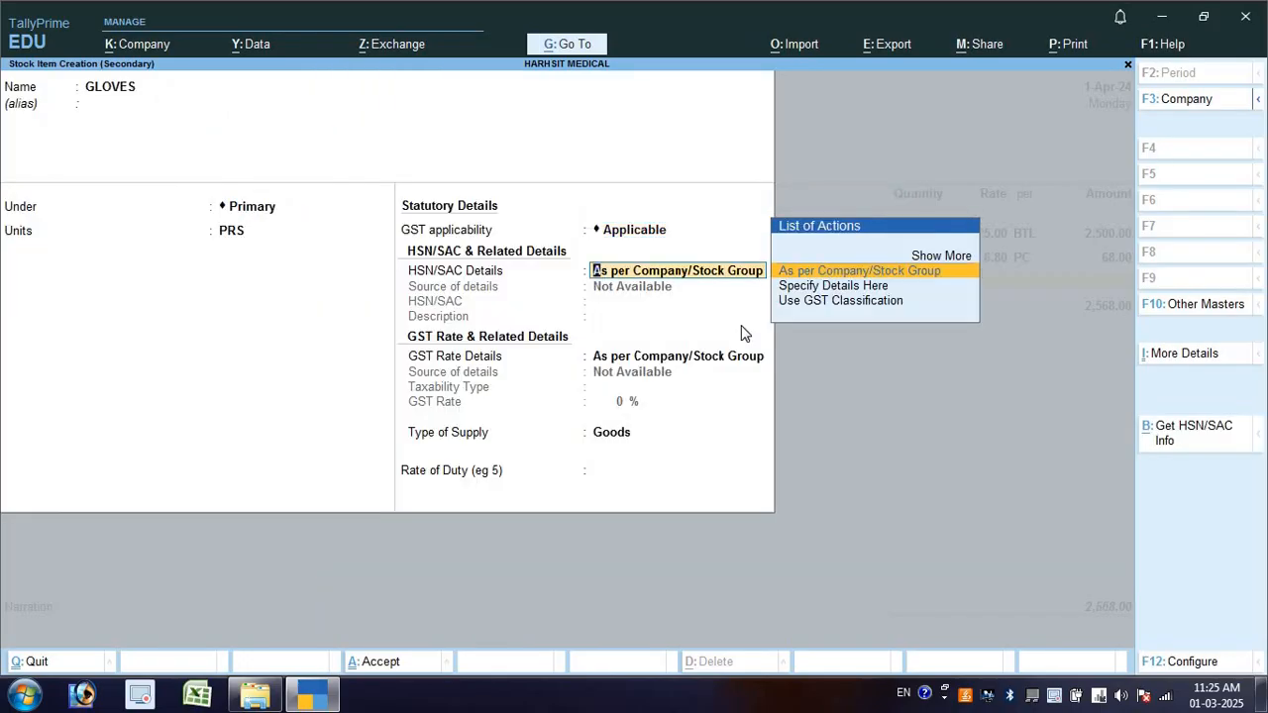
- Specify the HSN/SAC details of GLOVES on the item itself with the code 3004 and no description
key(Return)
key(BackSpace)
key(Down)
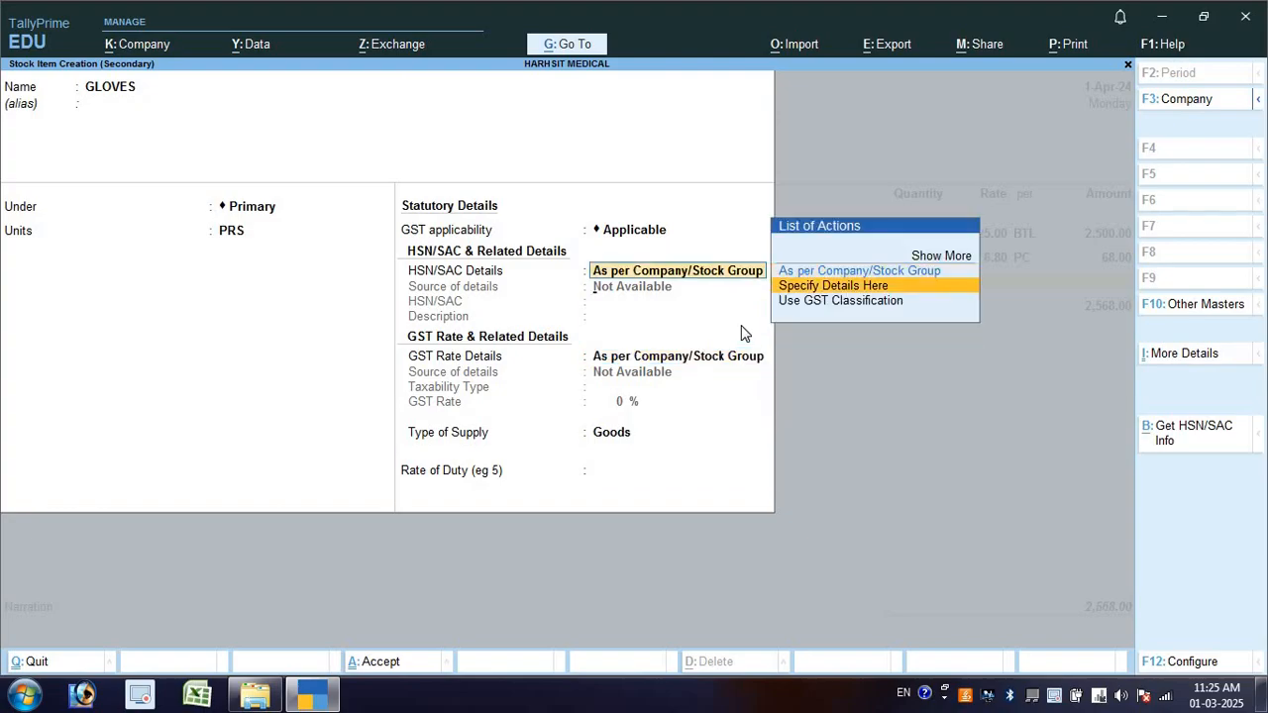
key(Return)
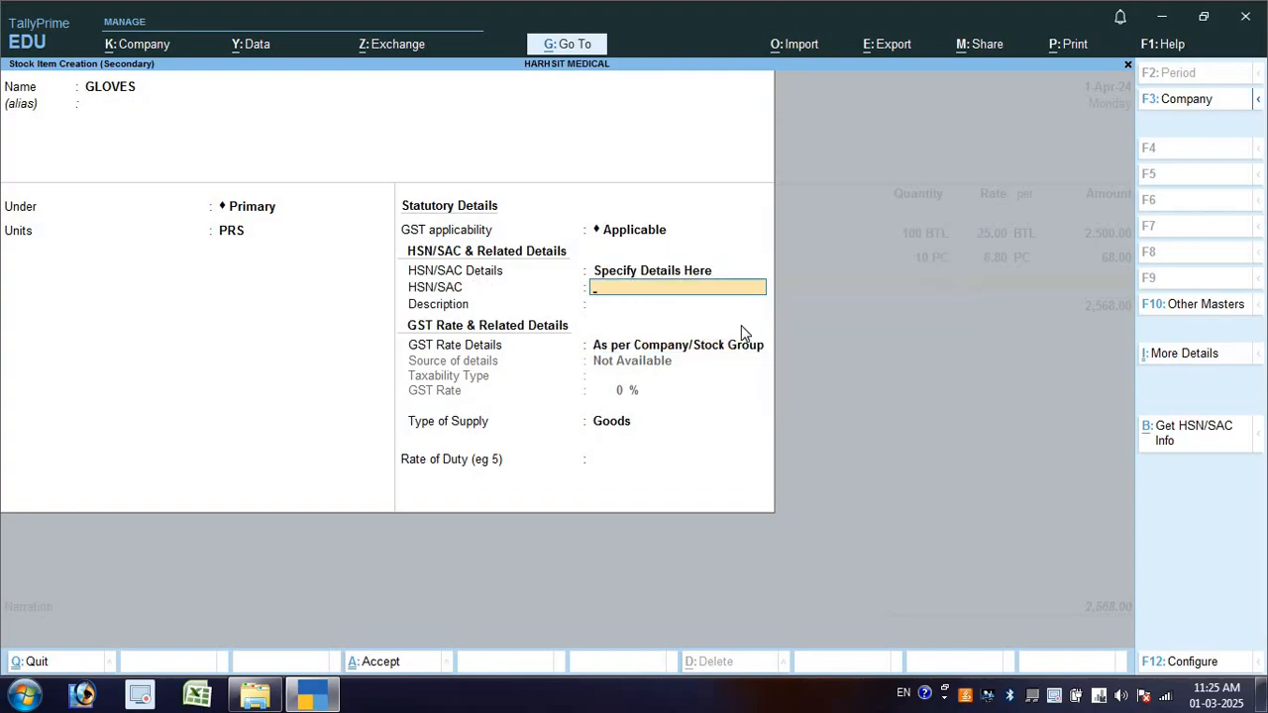
text(3004)
key(Return)
key(Return)
- Specify the GST rate details of GLOVES as Taxable at 28 %, keep the supply type Goods, and save the stock item
key(Down)
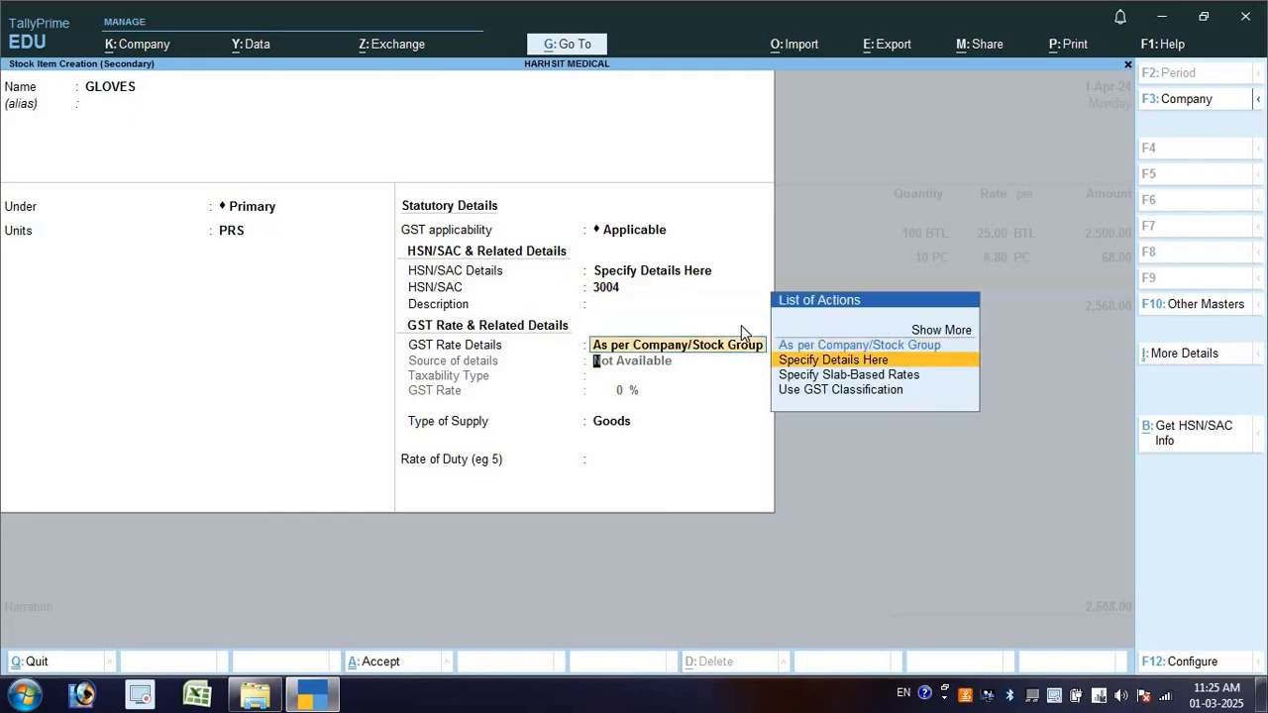
key(Return)
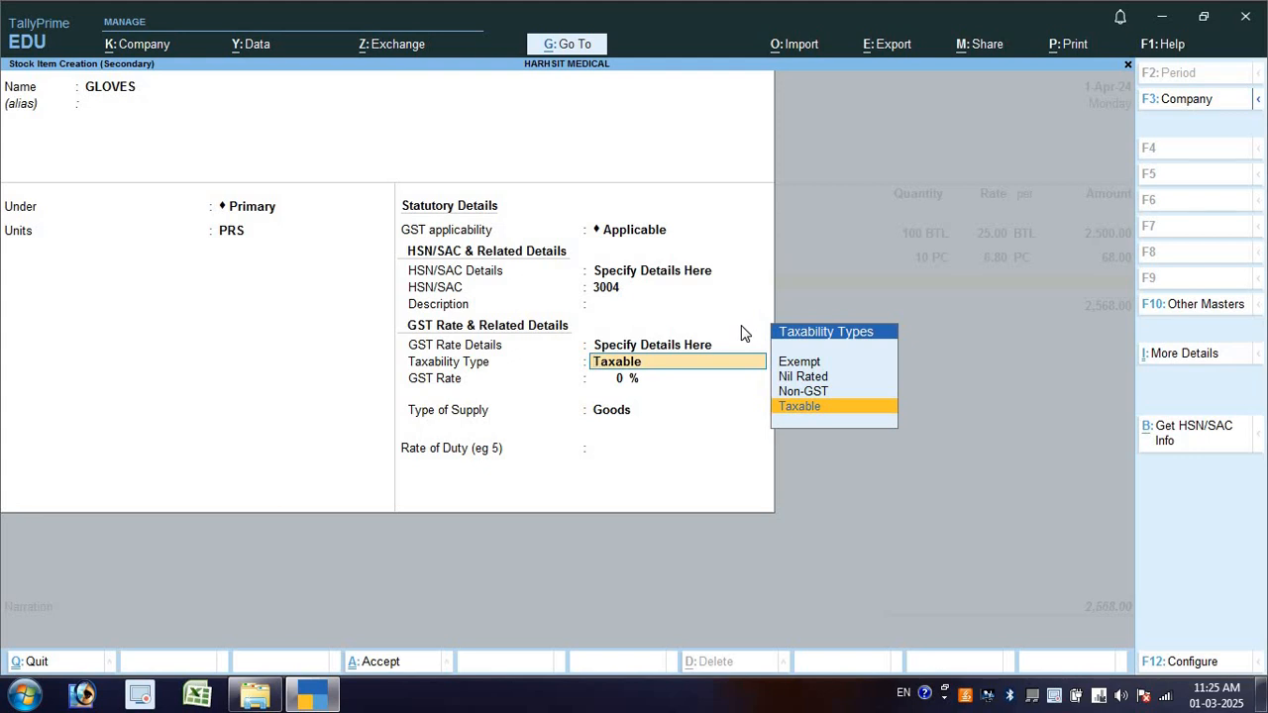
key(Return)
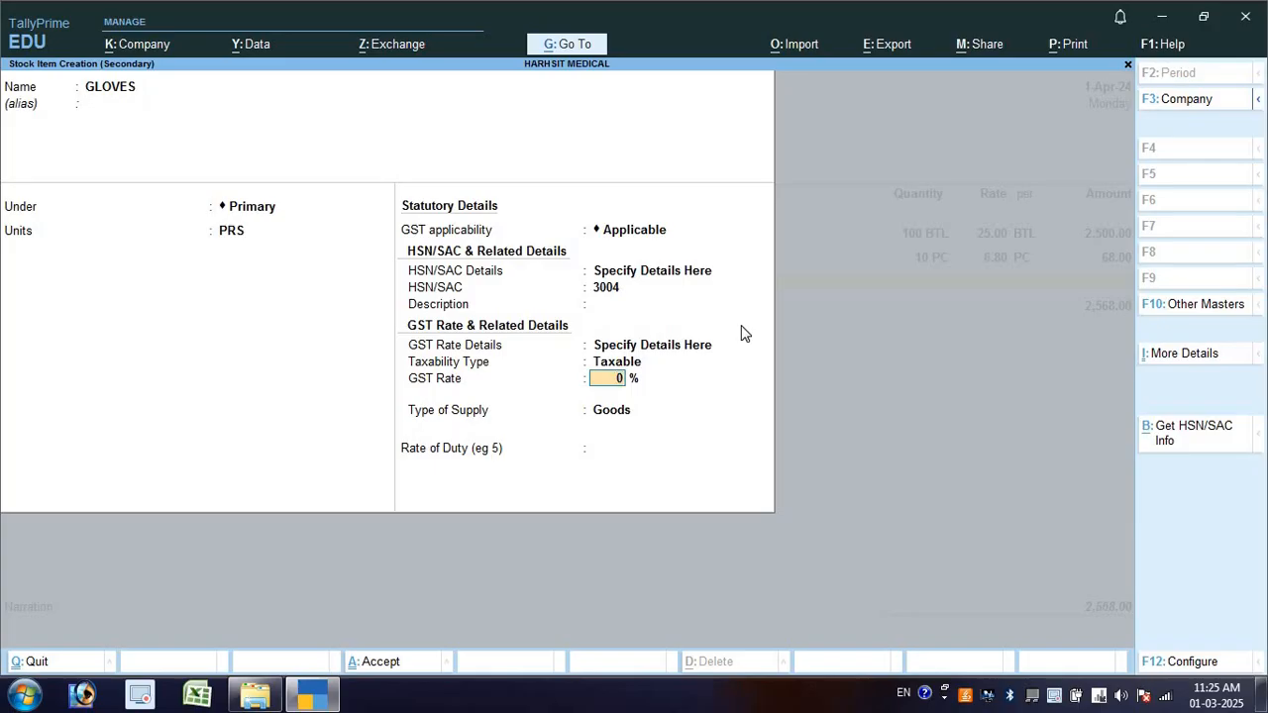
text(28)
key(Return)
key(Return)
key(Return)
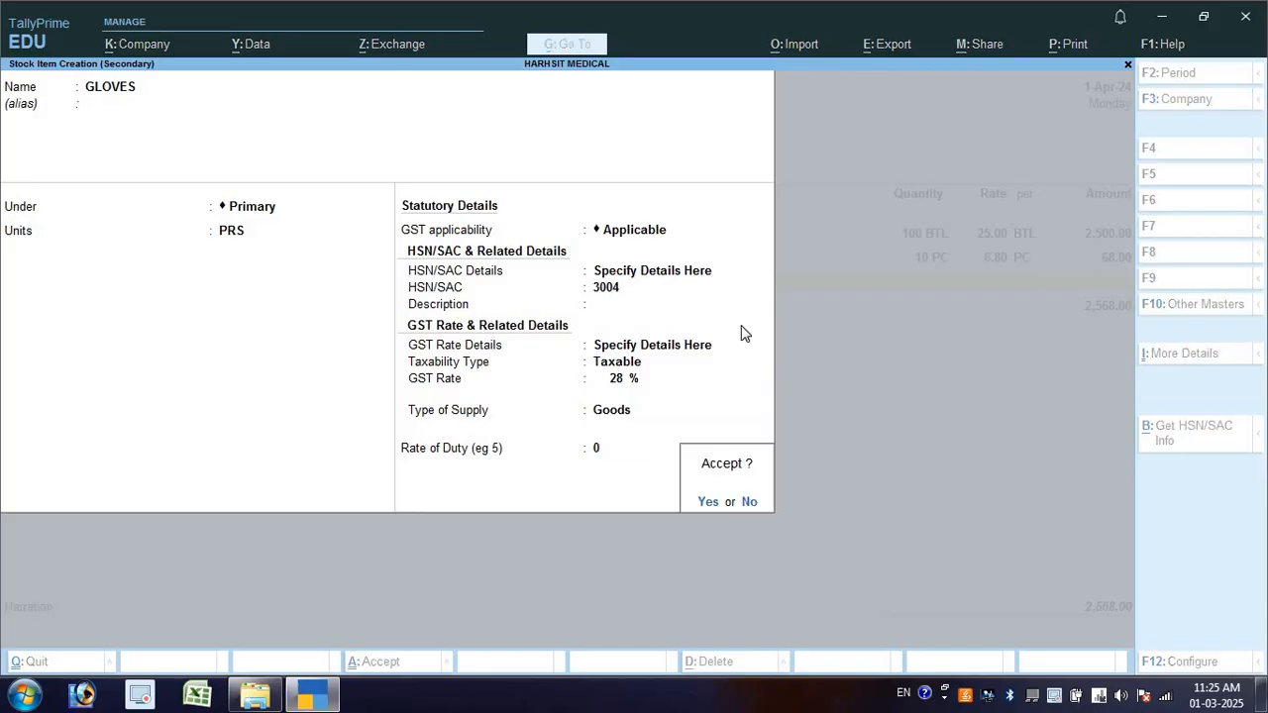
key(Return)
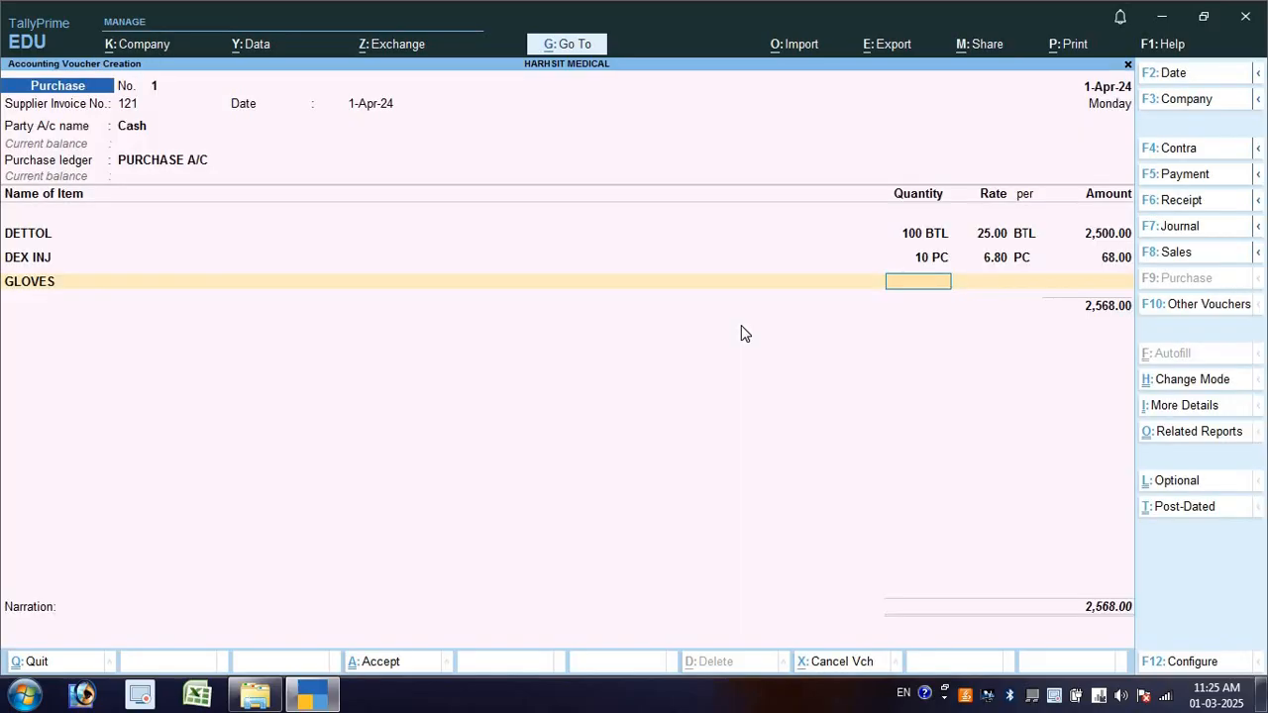
key(BackSpace)
key(BackSpace)
key(BackSpace)
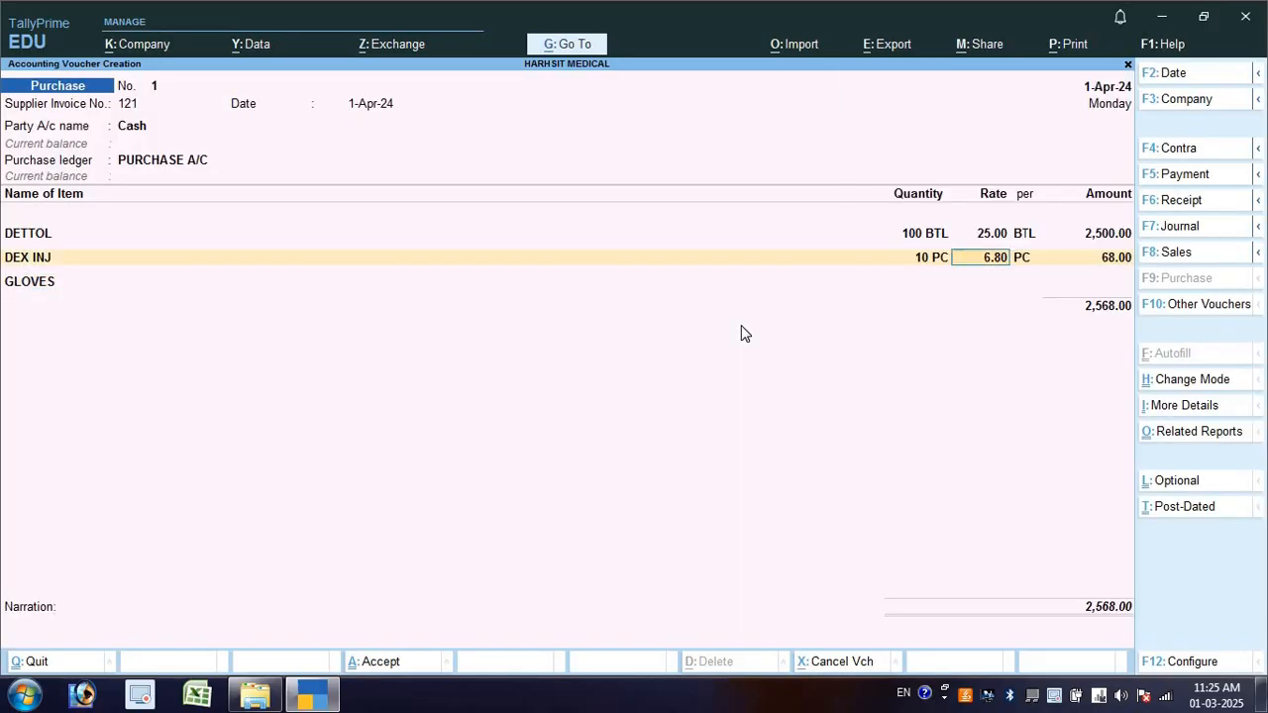
key(Return)
key(Return)
key(Return)
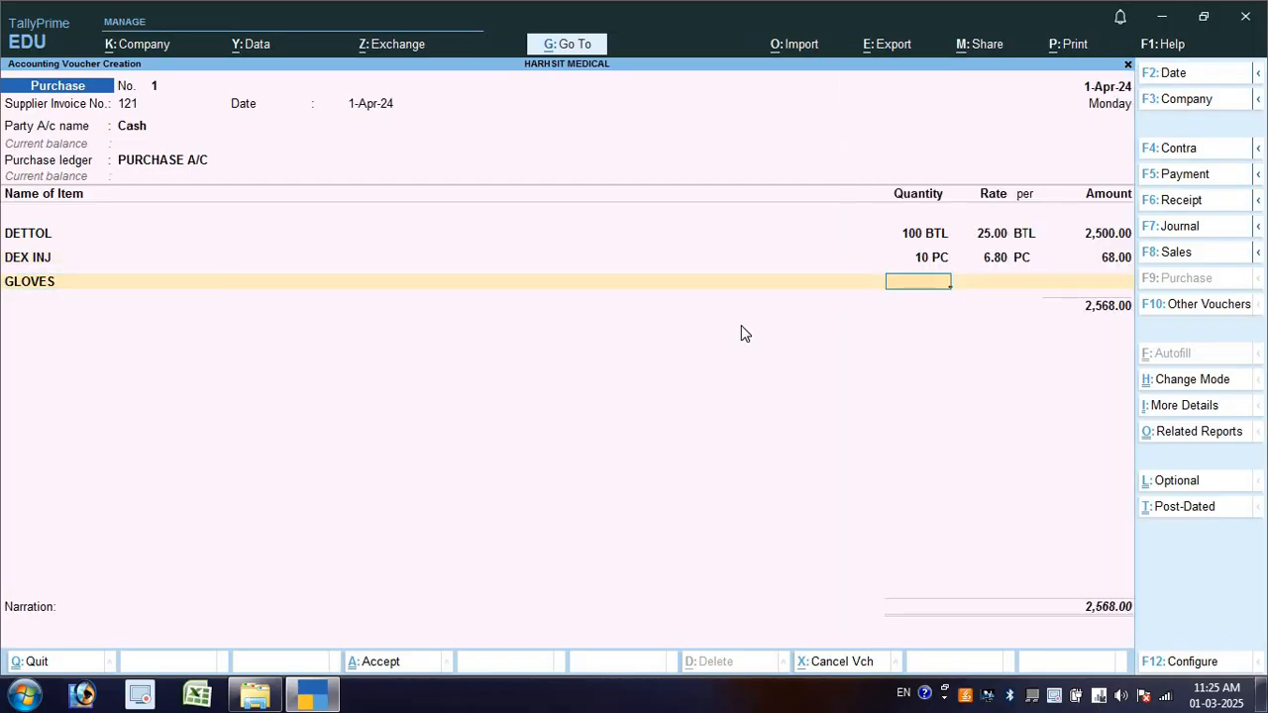
- Enter the GLOVES purchase line with a quantity of 10 PRS at a rate of 20.00 per PRS
text(10)
key(Return)
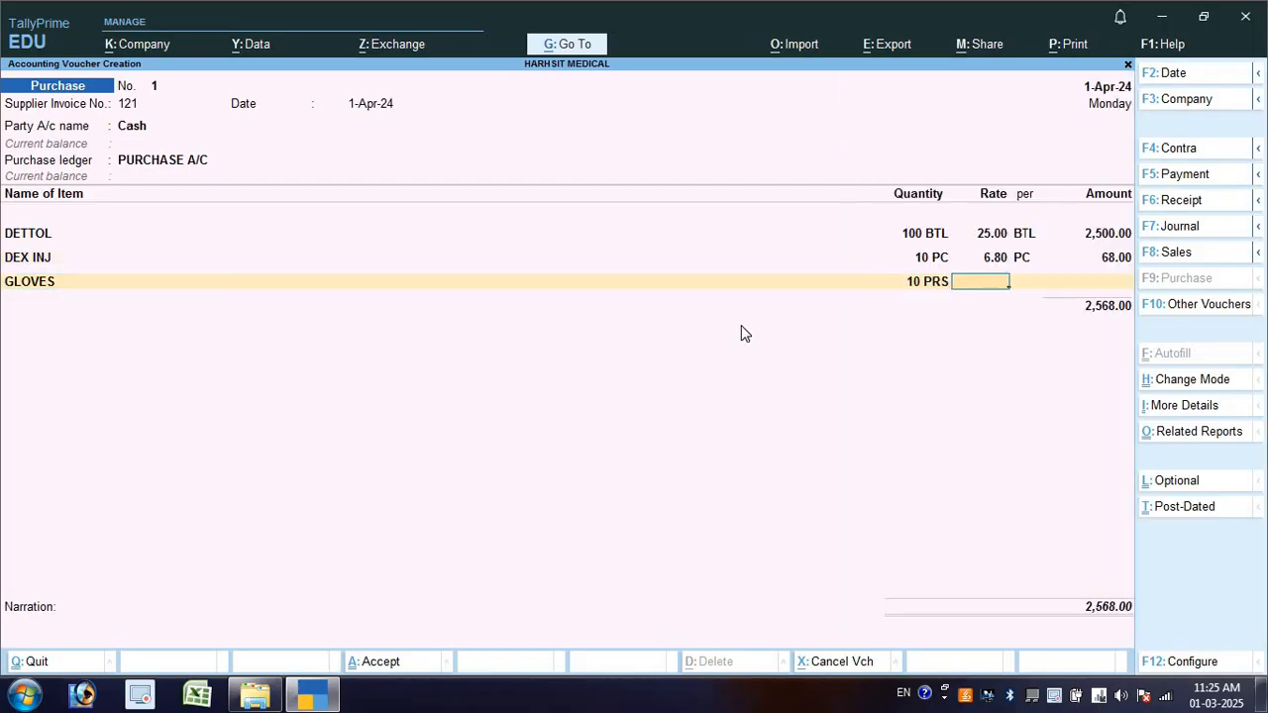
text(20)
key(Return)
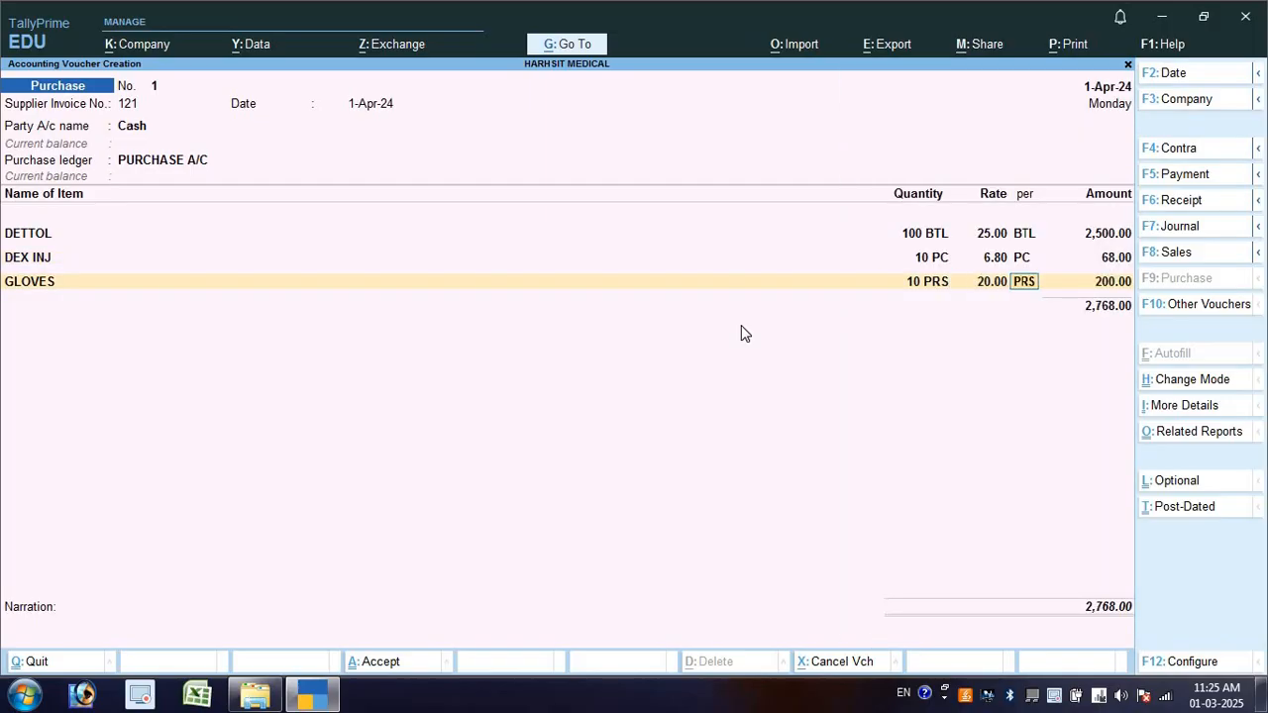
key(Return)
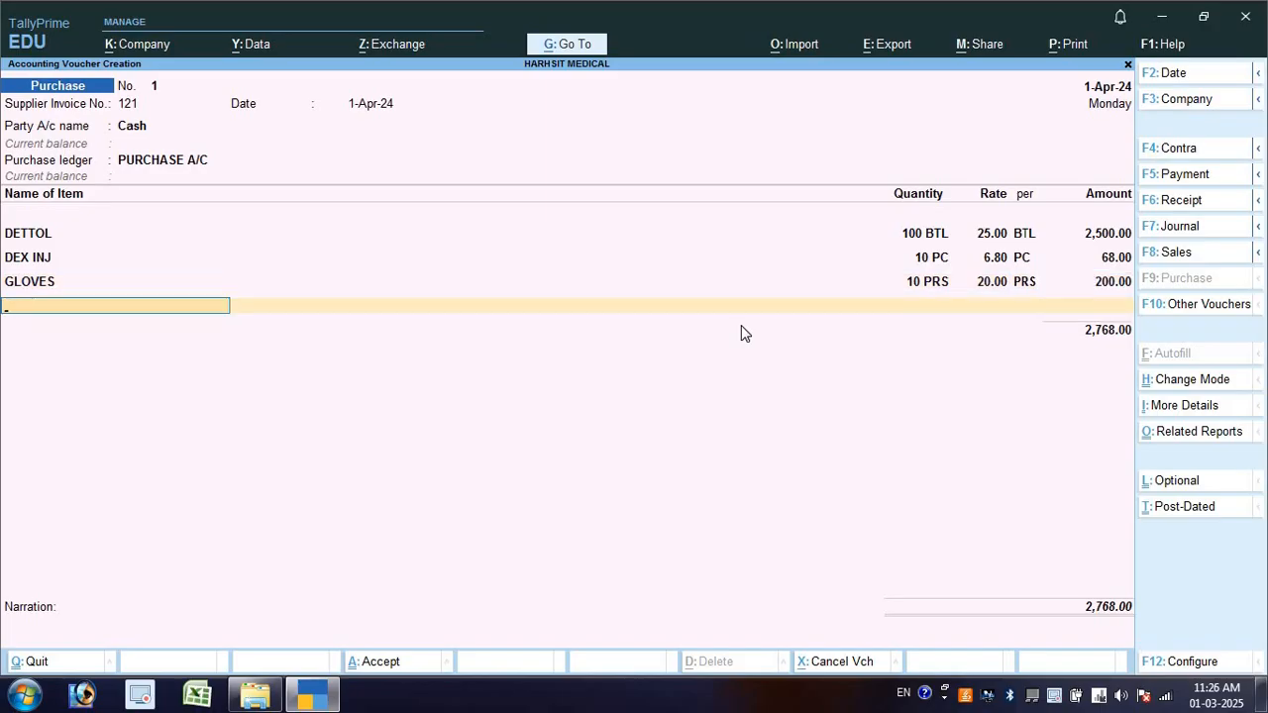
- Start a new stock item named METFARMIN TAB with no alias for the fourth purchase line
key(space)
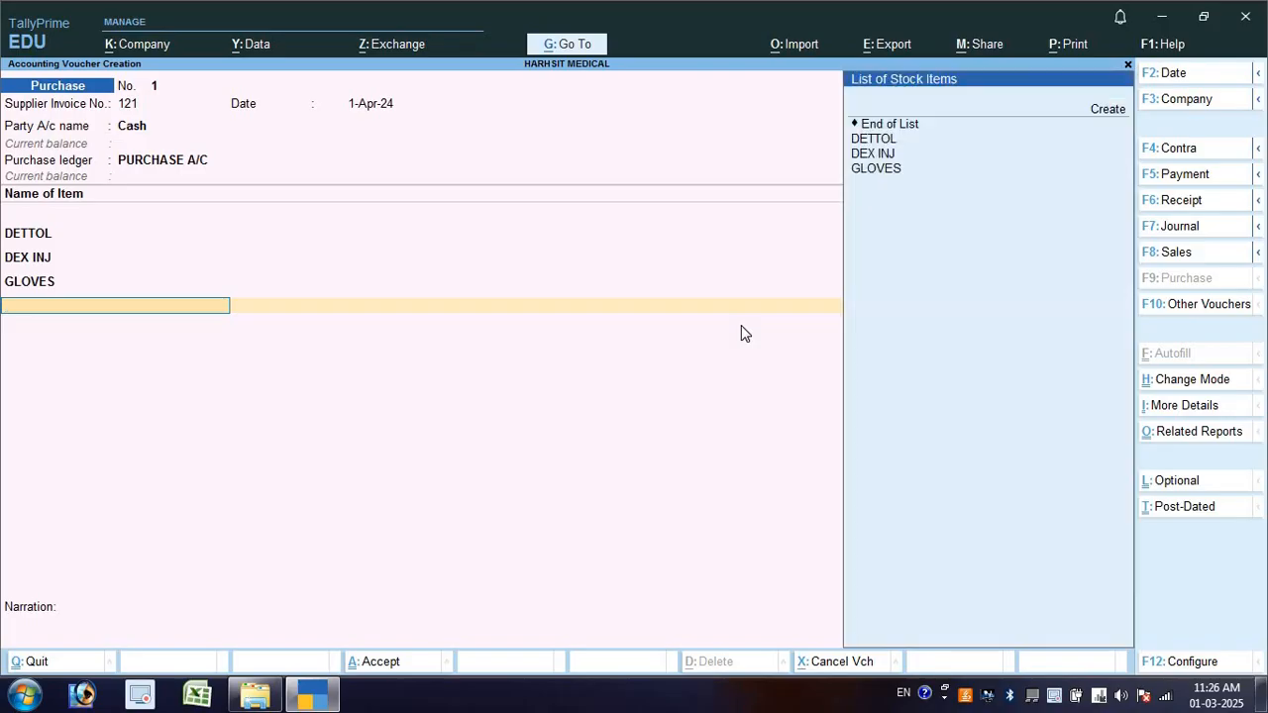
key(Up)
key(Up)
key(Up)
key(Up)
key(Up)
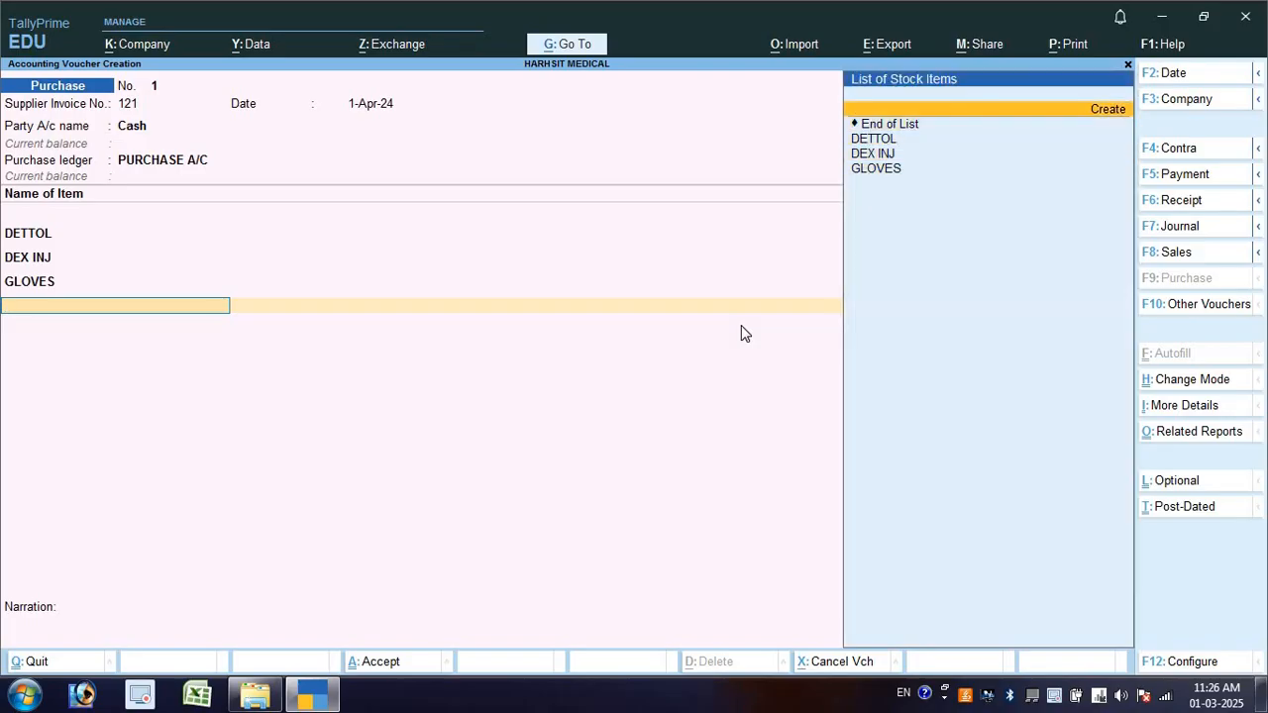
key(Return)
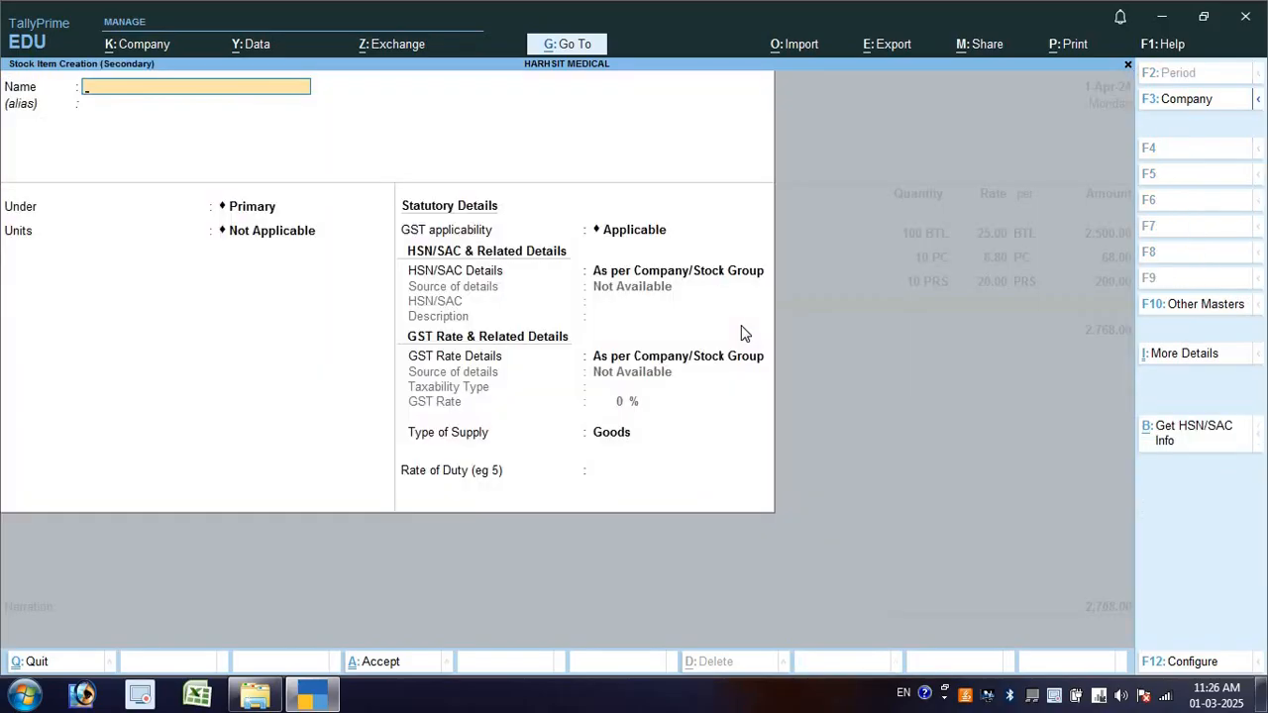
text(METFARMIN TAB)
key(Return)
key(Return)
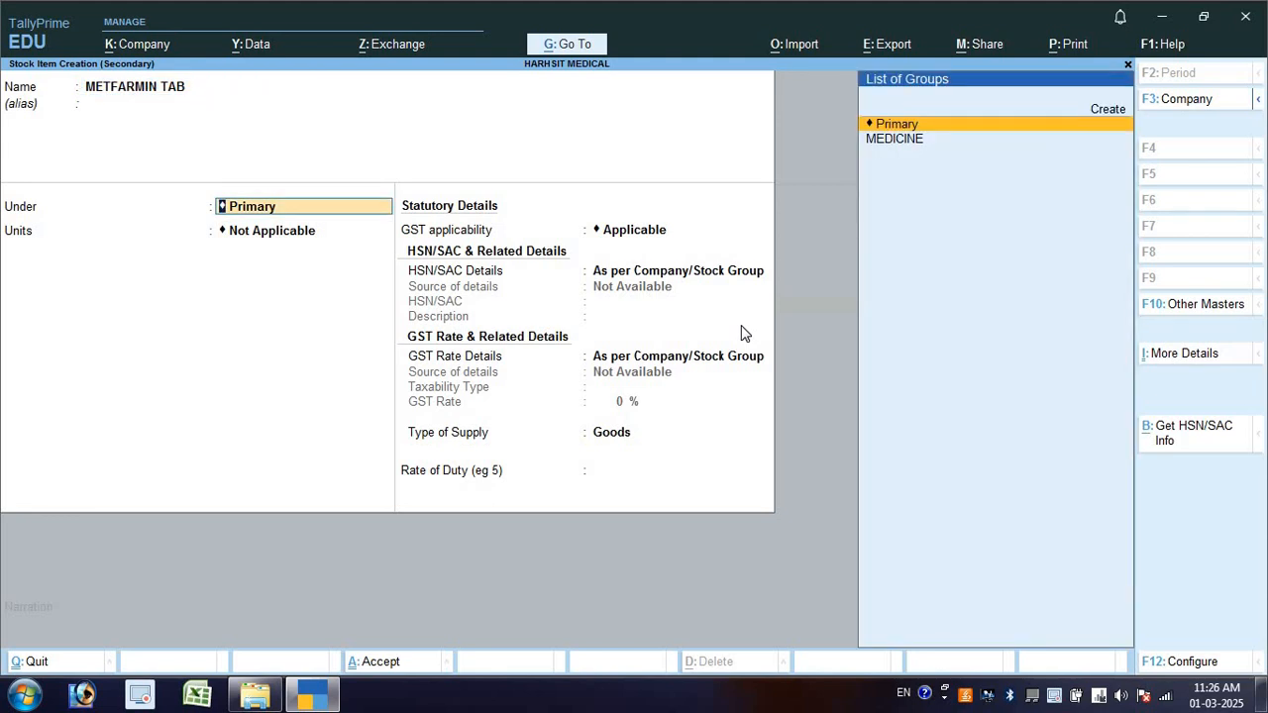
- Place METFARMIN TAB under the MEDICINE group with the unit PC and keep GST applicable
key(Down)
key(Return)
key(Down)
key(Down)
key(Return)
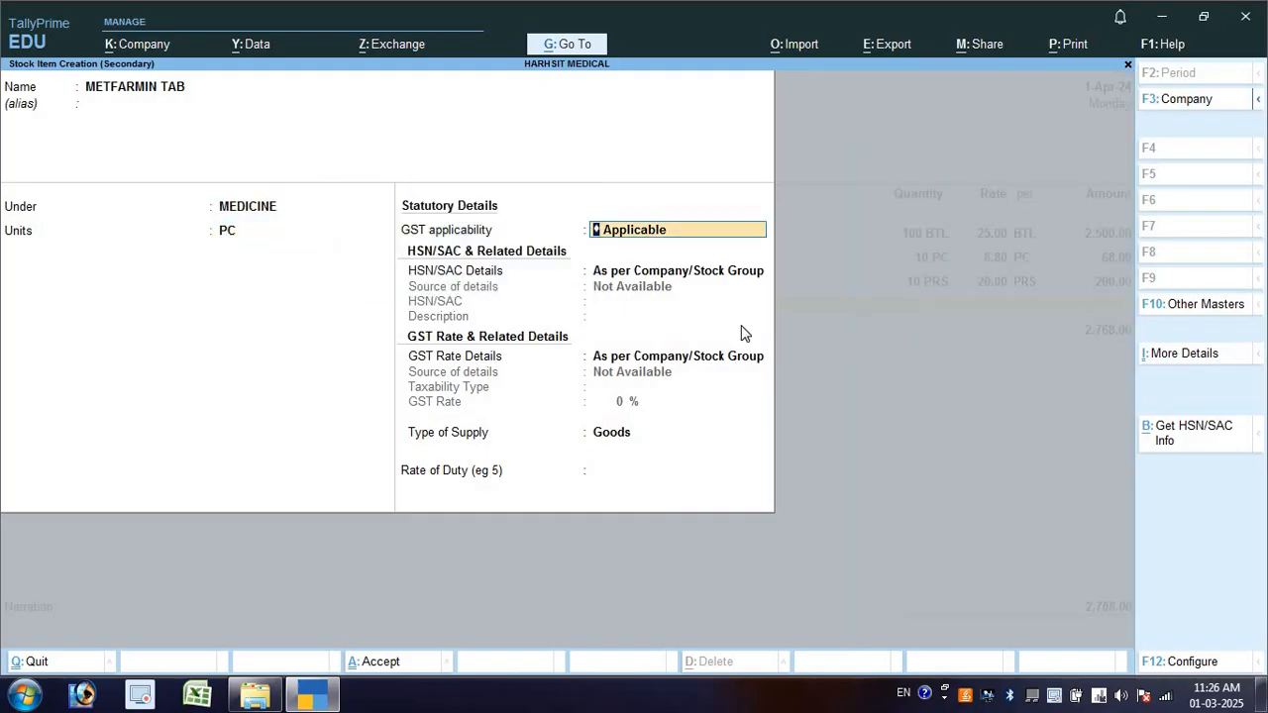
key(Return)
- Specify the HSN/SAC details of METFARMIN TAB on the item itself with the code 454521 and no description
key(Return)
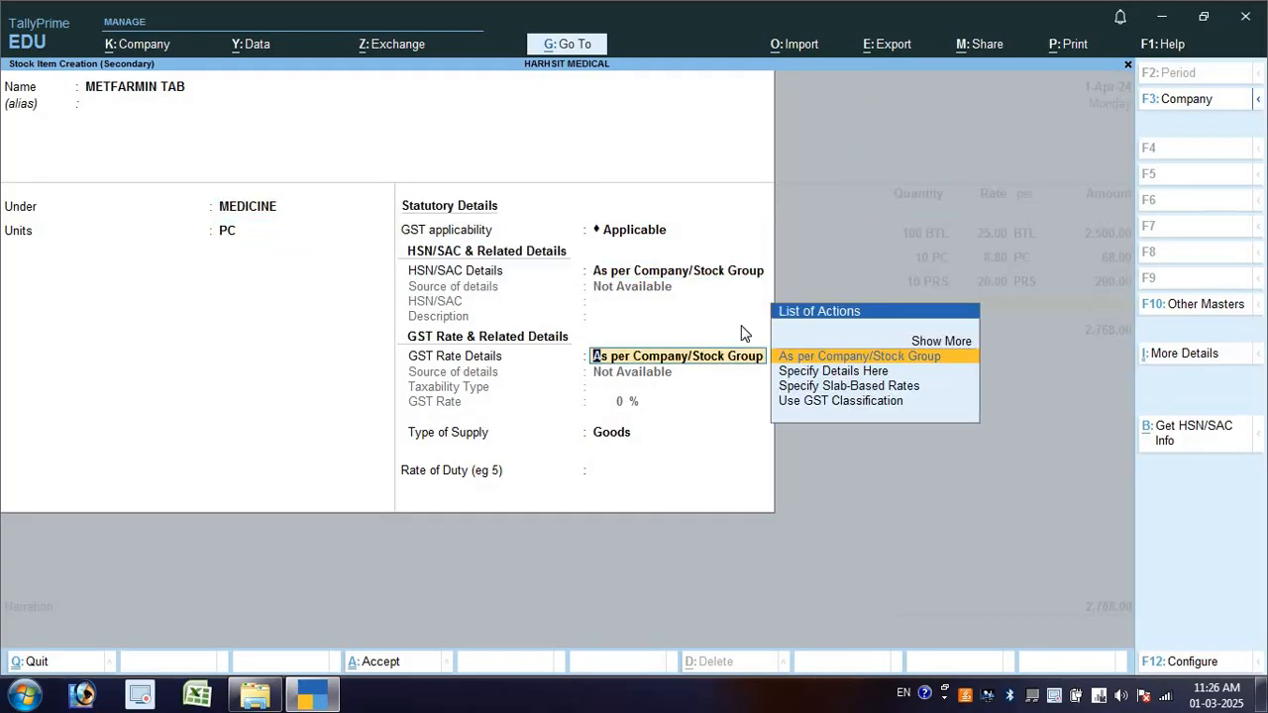
key(BackSpace)
key(Down)
key(Return)
text(4545)
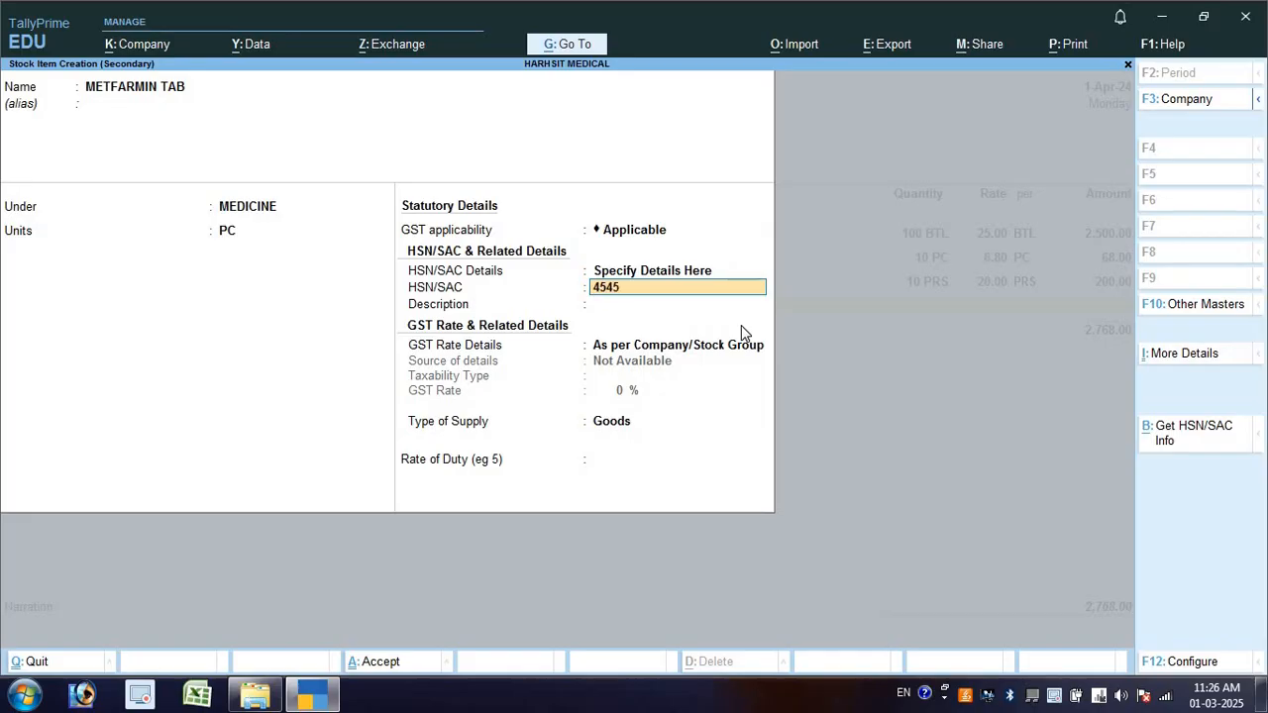
text(21)
key(Return)
key(Return)
- Specify the GST rate details of METFARMIN TAB as Taxable at 18 %, keep the supply type Goods, and save the stock item
key(Down)
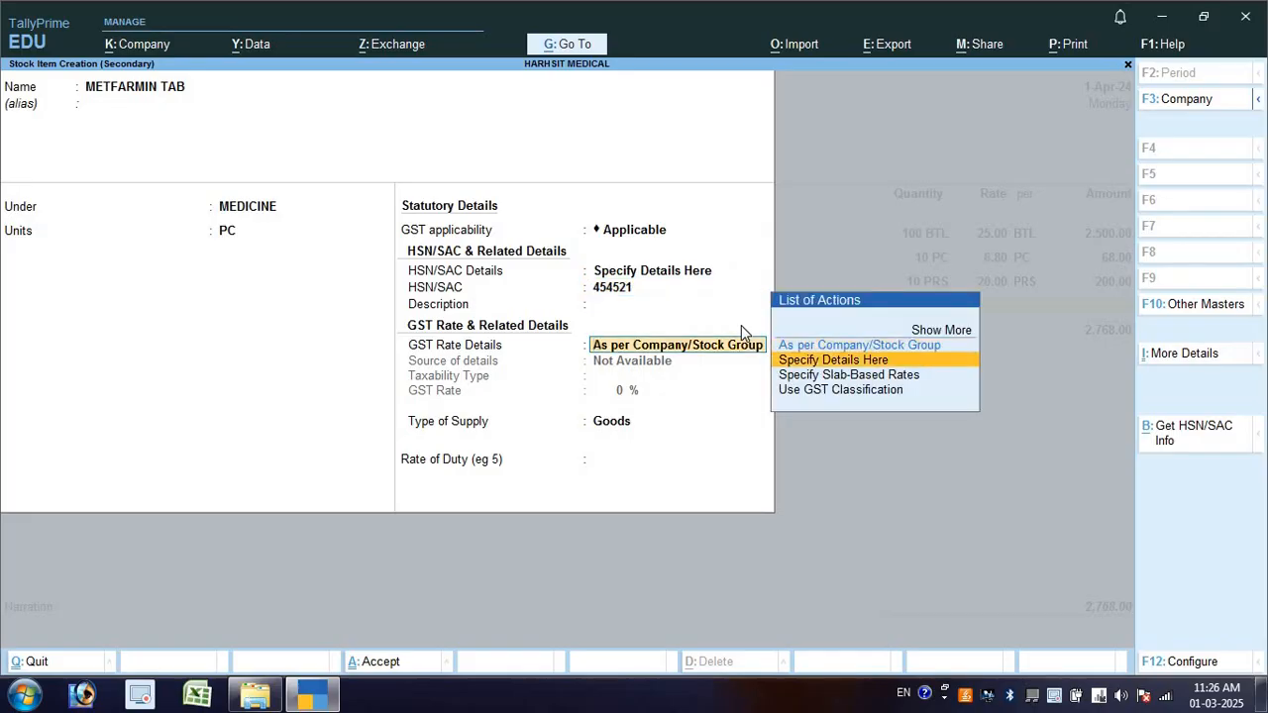
key(Return)
key(Return)
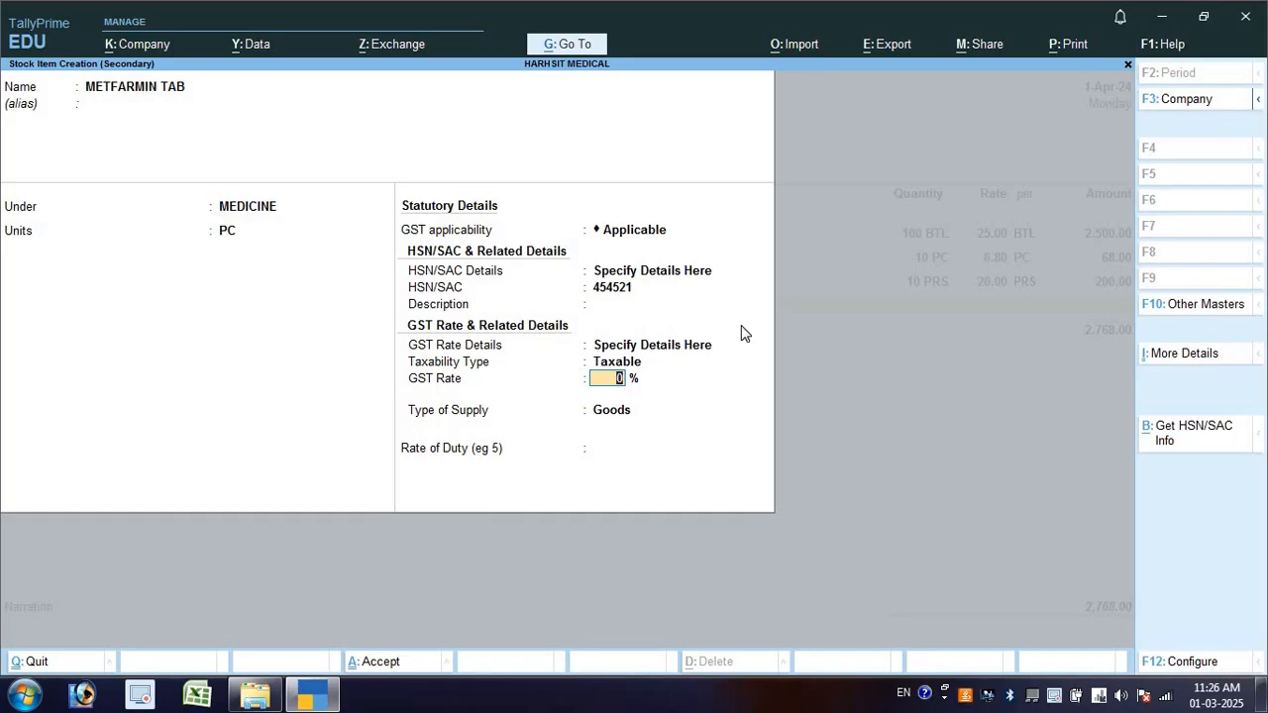
text(18)
key(Return)
key(Return)
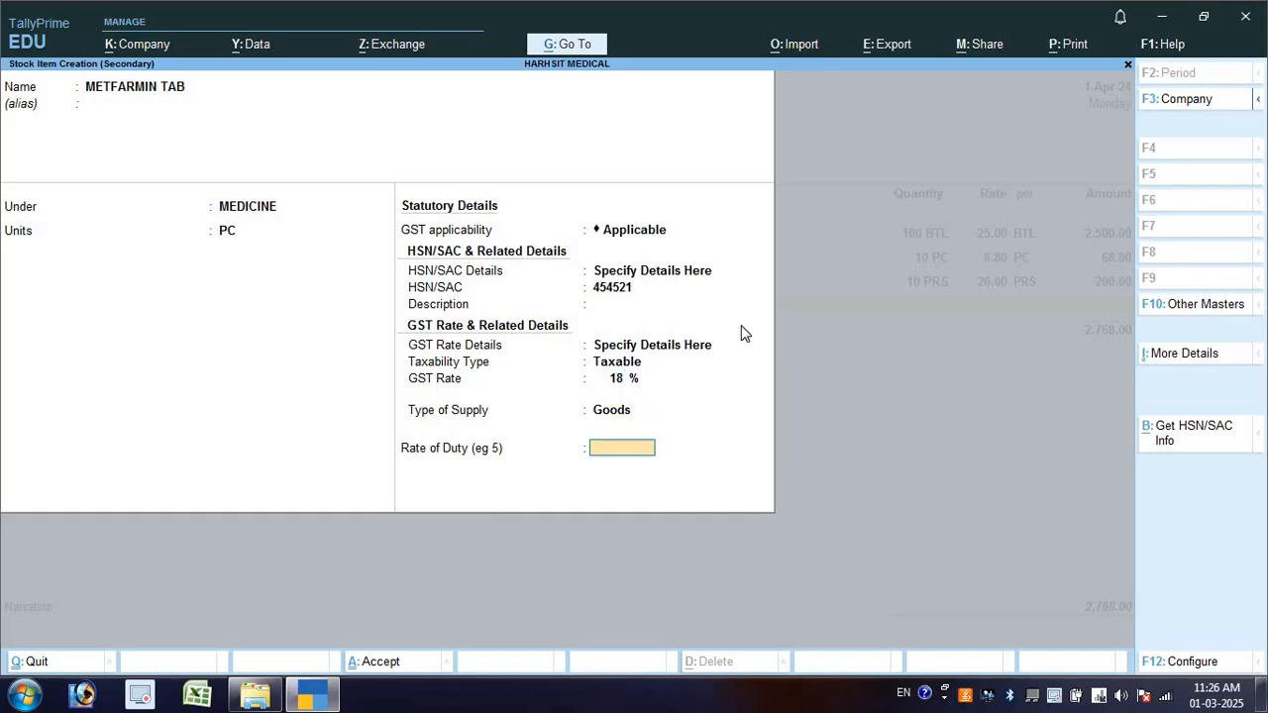
key(Return)
key(Return)
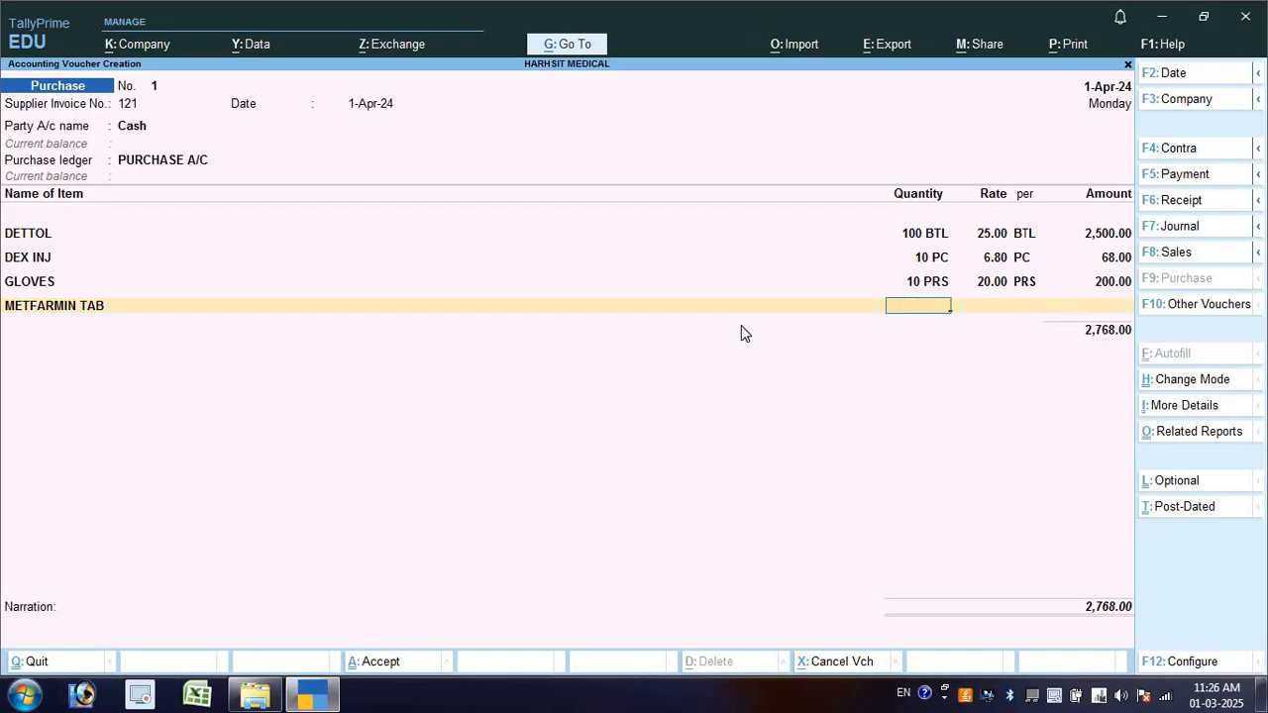
- Enter the METFARMIN TAB purchase line with a quantity of 500 PC at a rate of 7.00 per PC
text(500)
key(Return)
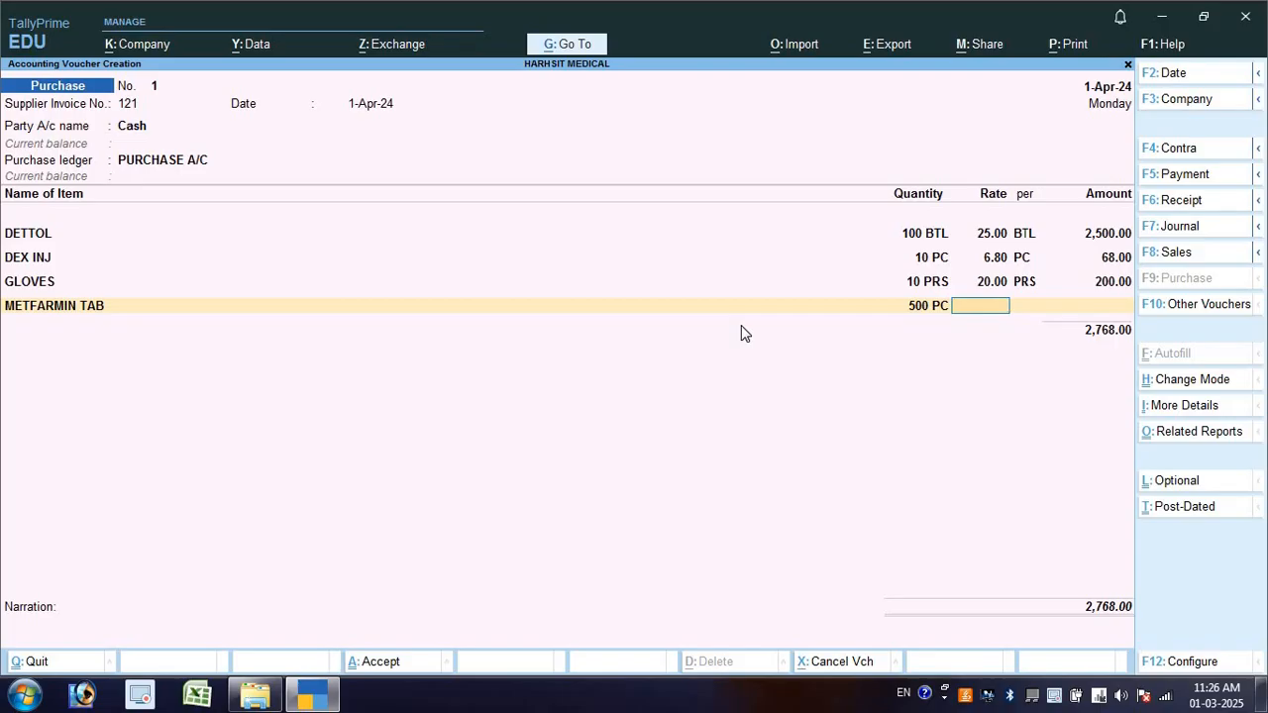
text(7)
key(Return)
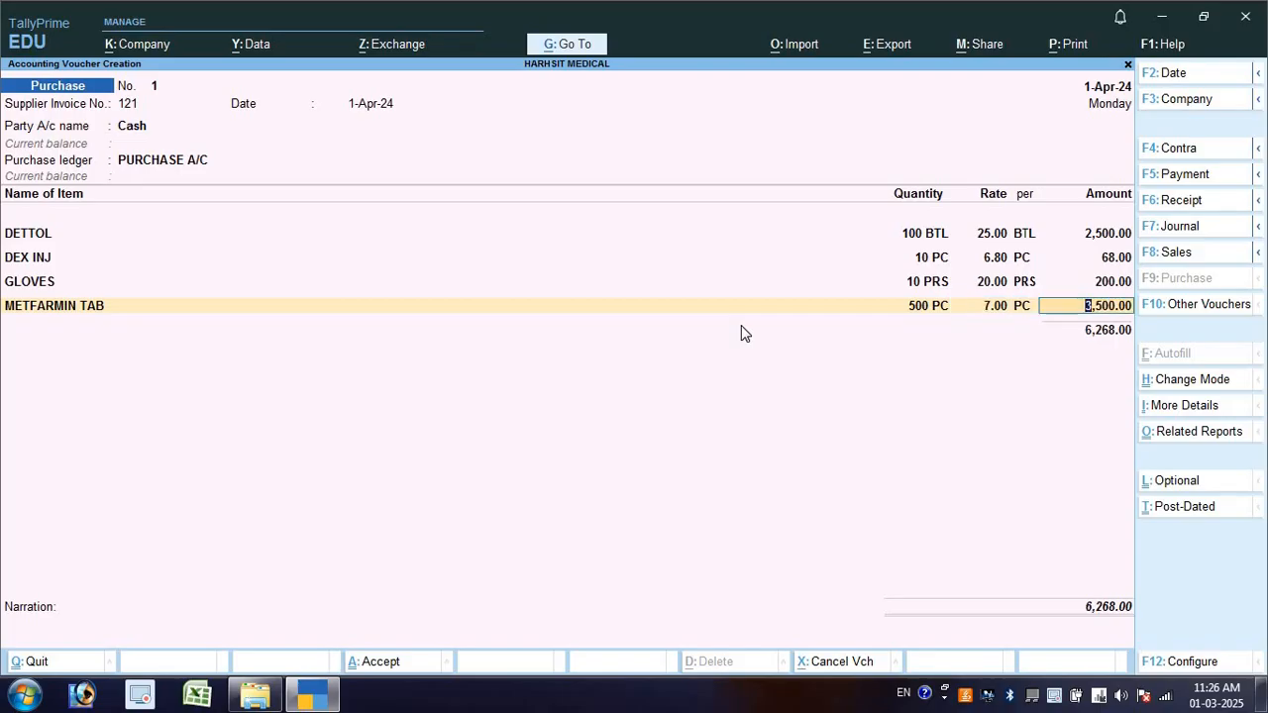
key(Return)
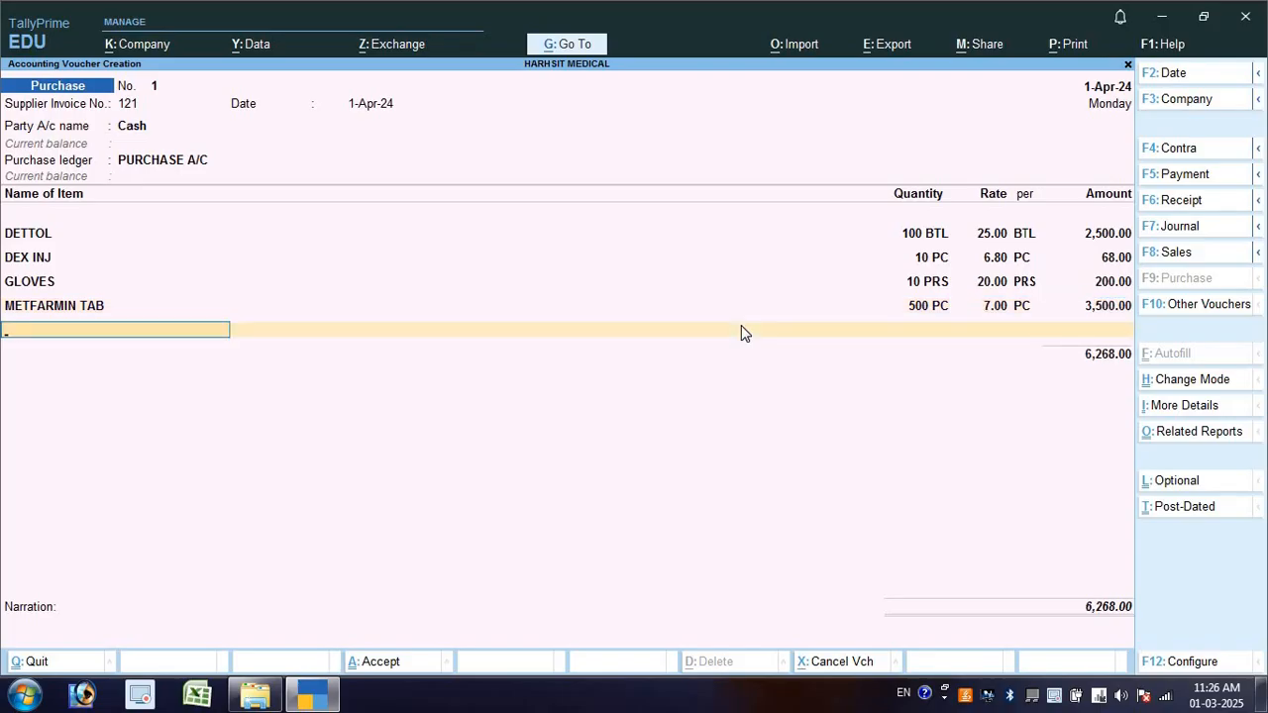
- Start a new stock item named NEEDLE 16 for the fifth purchase line and keep it under the Primary group
key(Up)
key(Up)
key(Up)
key(Up)
key(Up)
key(Up)
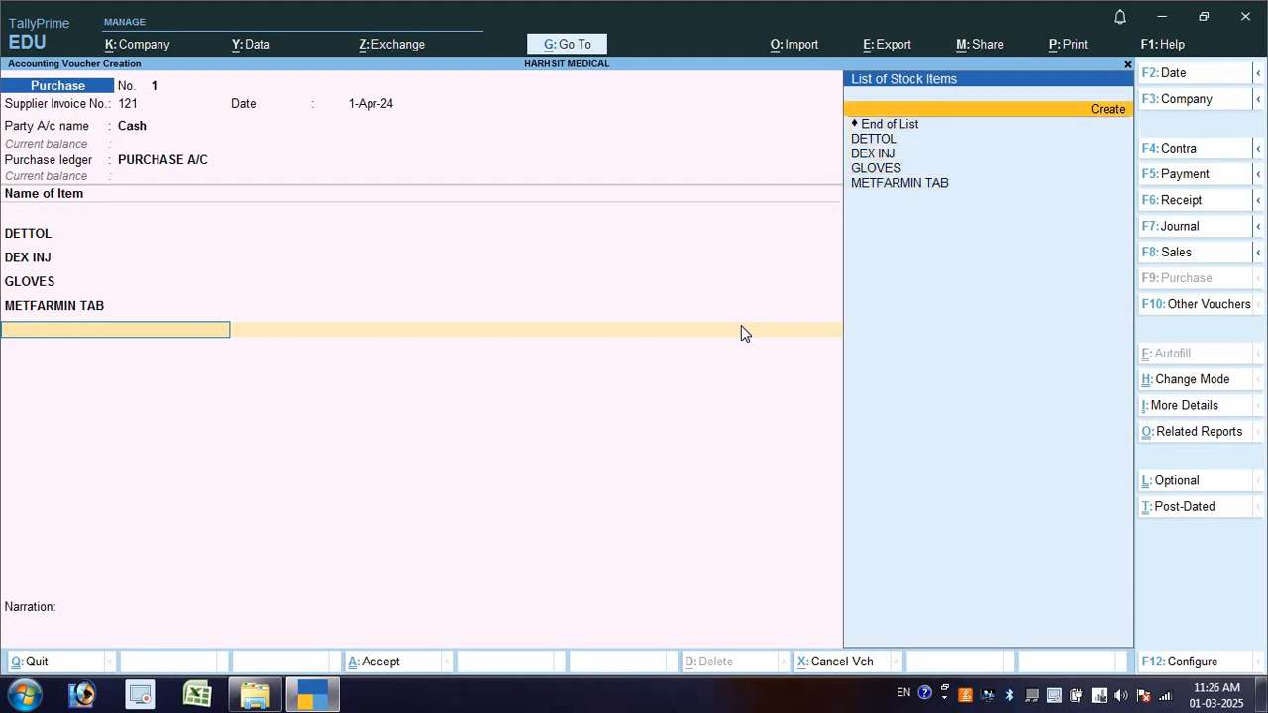
key(Return)
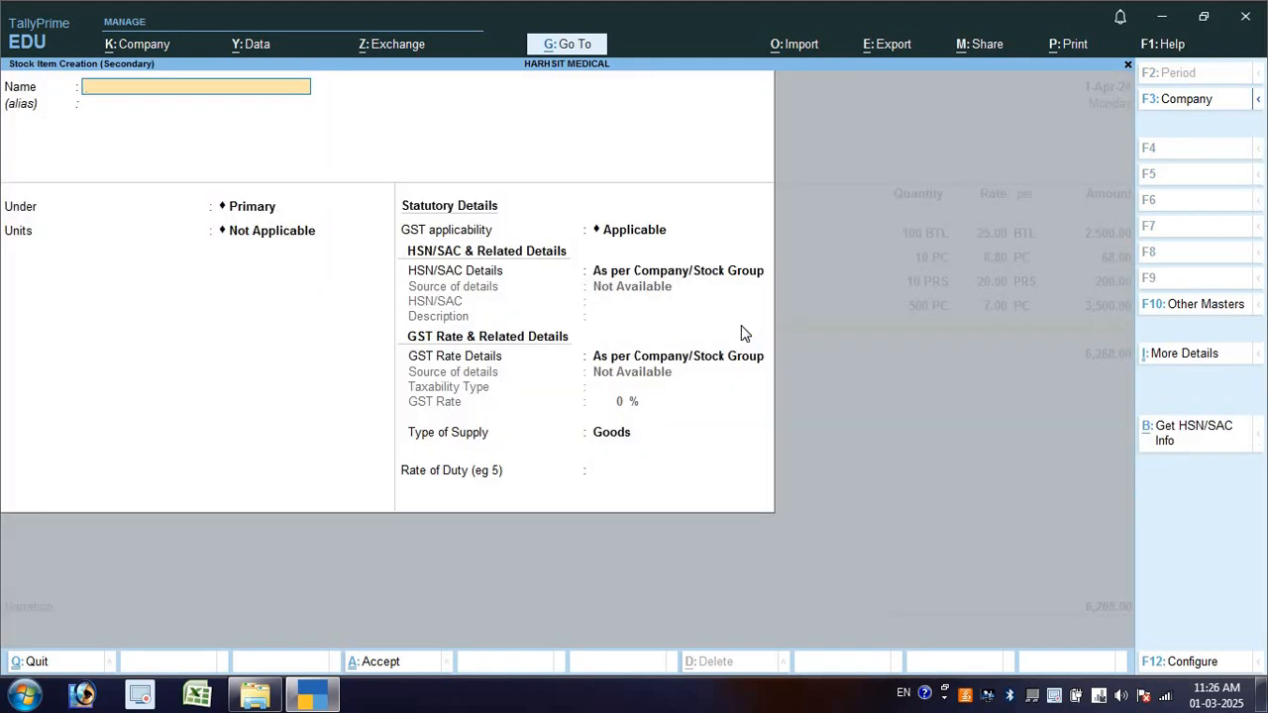
text(NEEDLE 16)
key(Return)
key(Return)
key(Return)
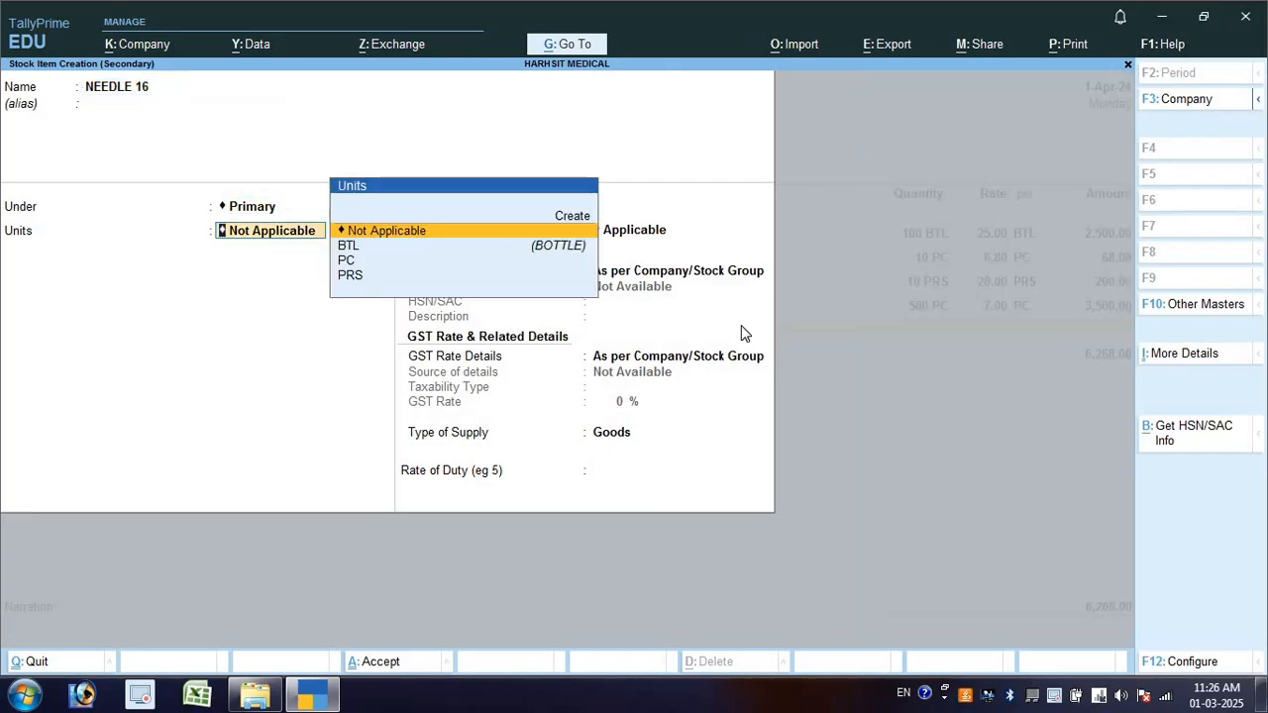
- Set the unit of NEEDLE 16 to PC and keep GST applicable
key(Down)
key(Down)
key(Return)
key(Return)
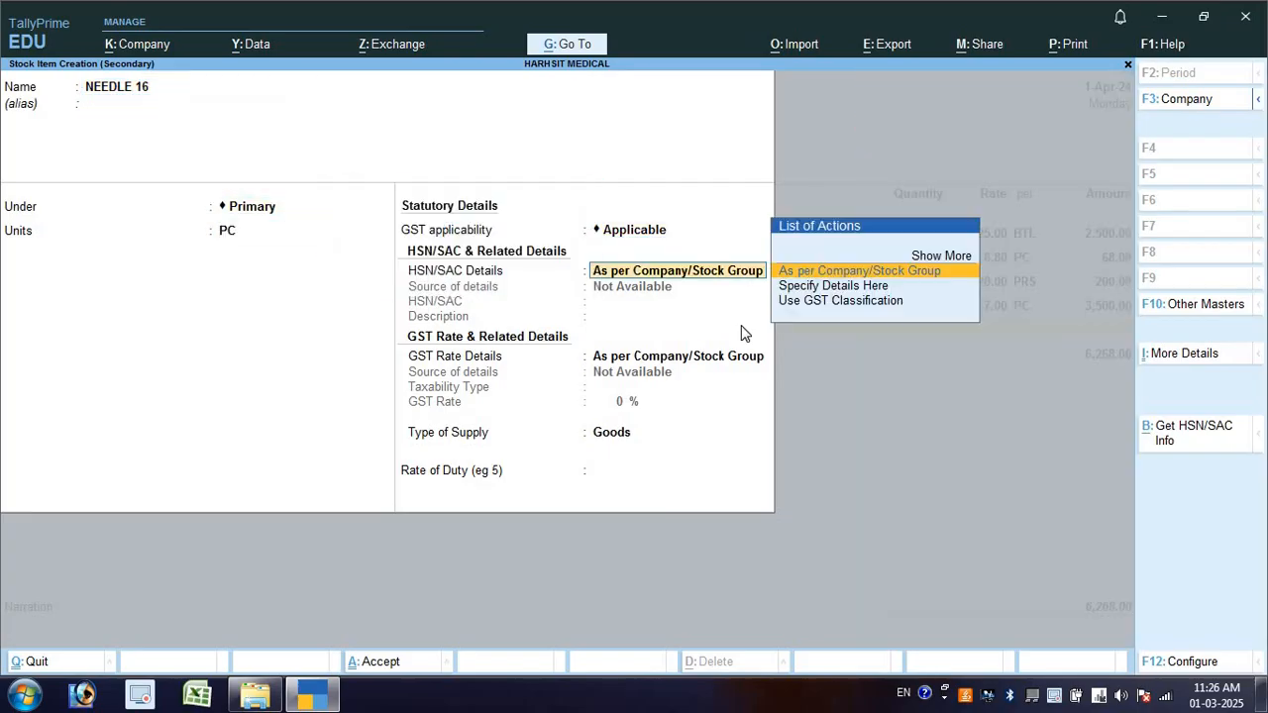
- Specify the HSN/SAC details of NEEDLE 16 on the item itself with the code 445454 and no description
key(Down)
key(Return)
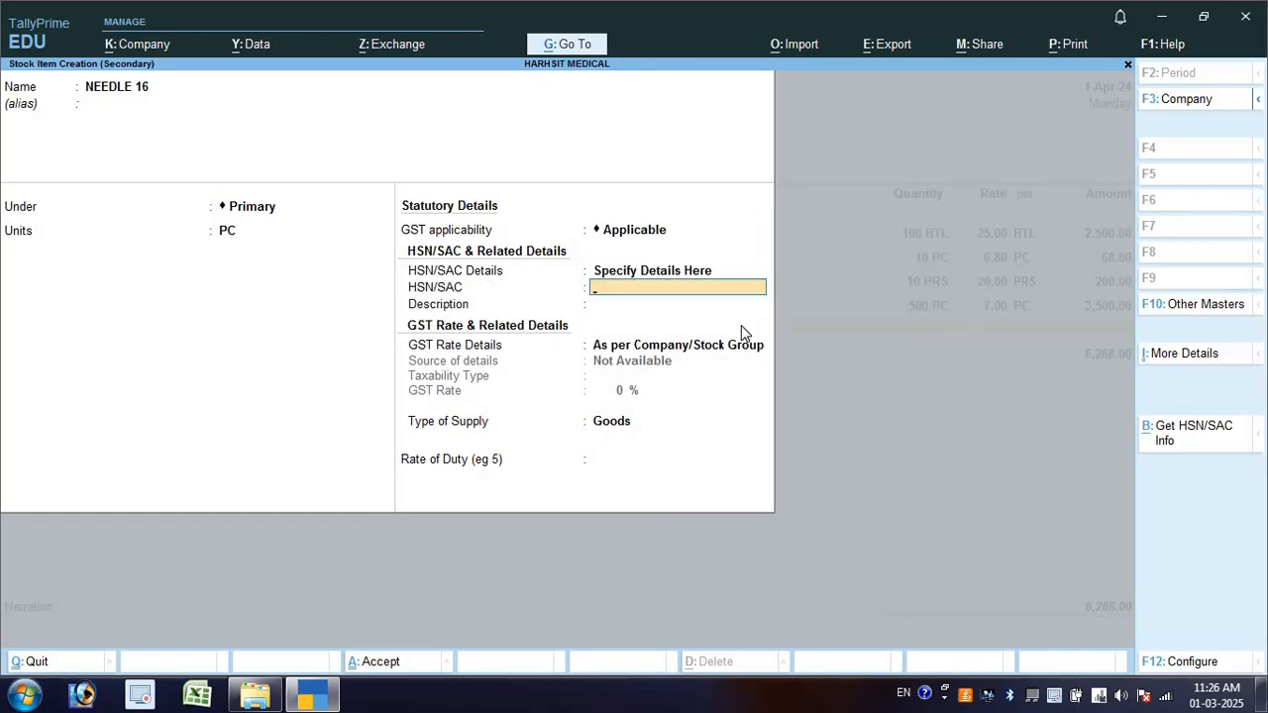
text(445454)
key(Return)
key(Return)
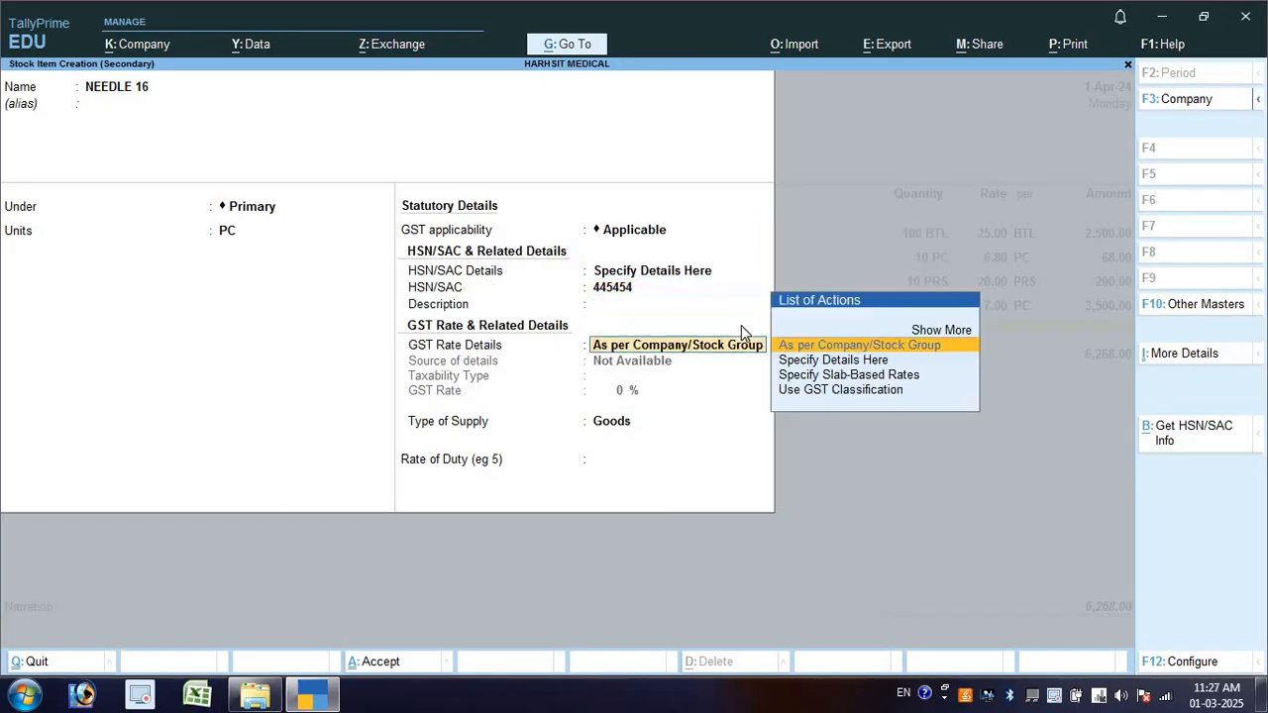
- Specify the GST rate details of NEEDLE 16 on the item itself with the Non-GST taxability type
key(Down)
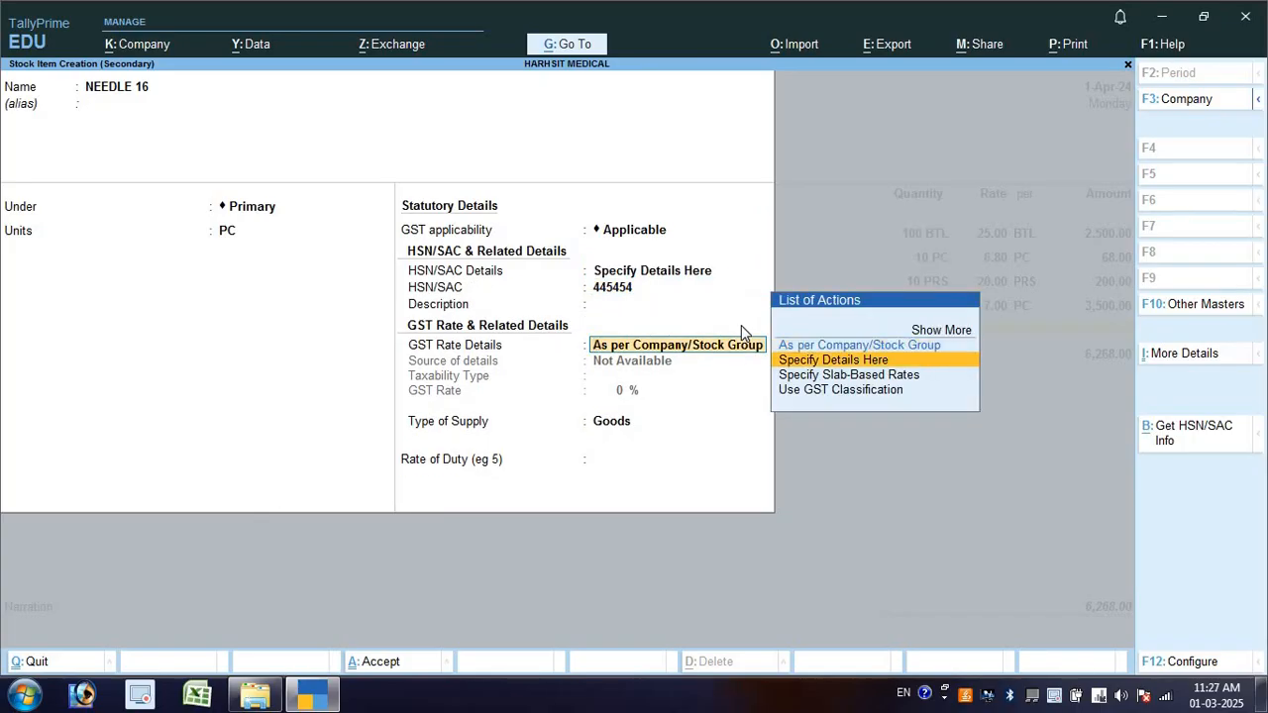
key(Return)
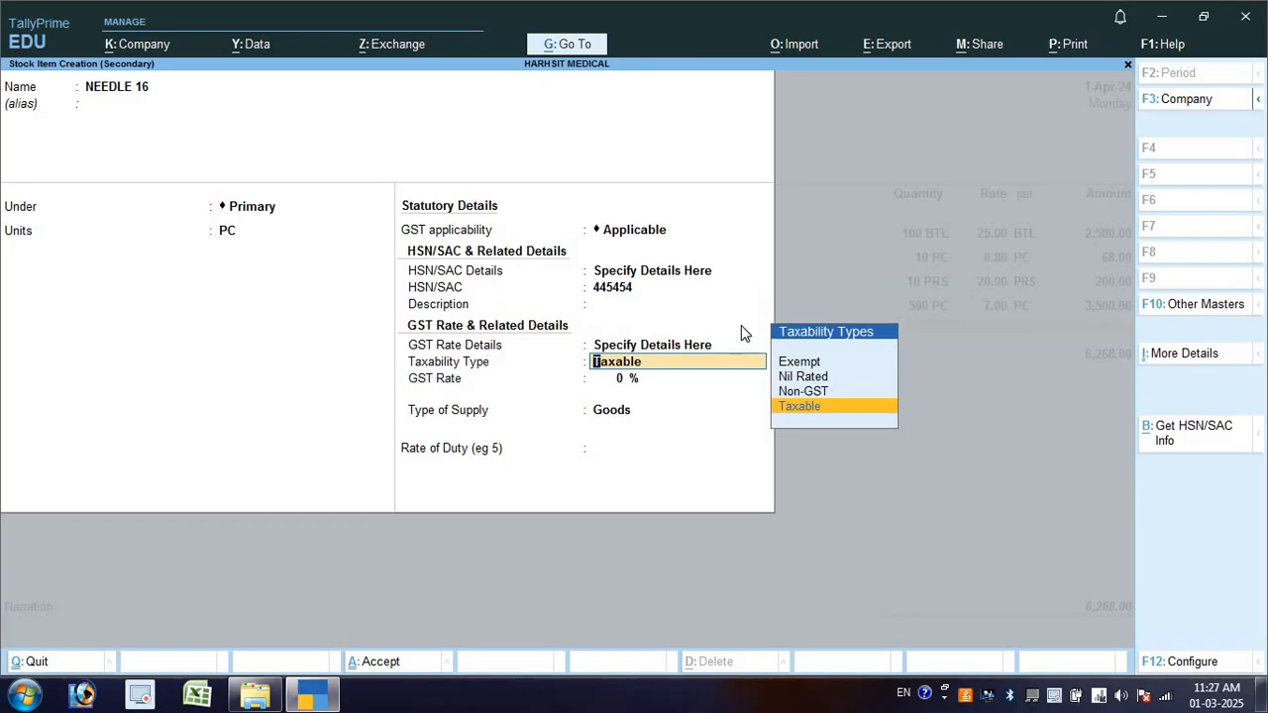
key(Up)
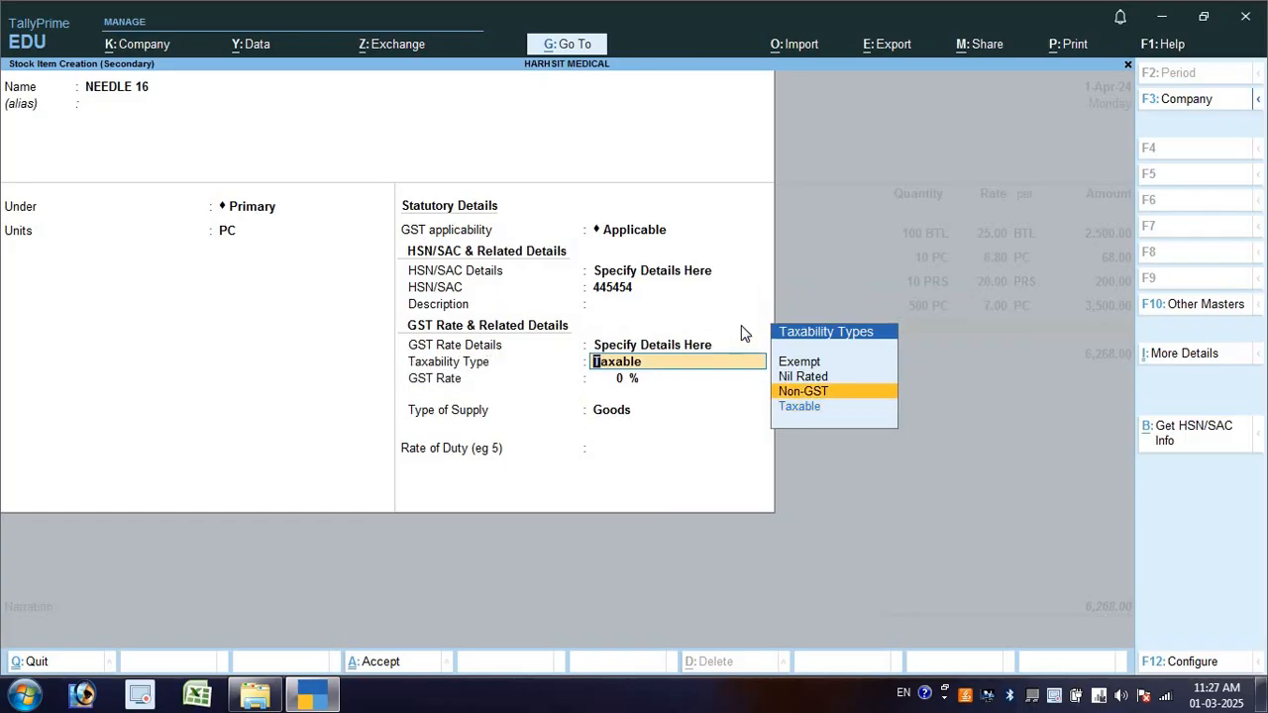
key(Return)
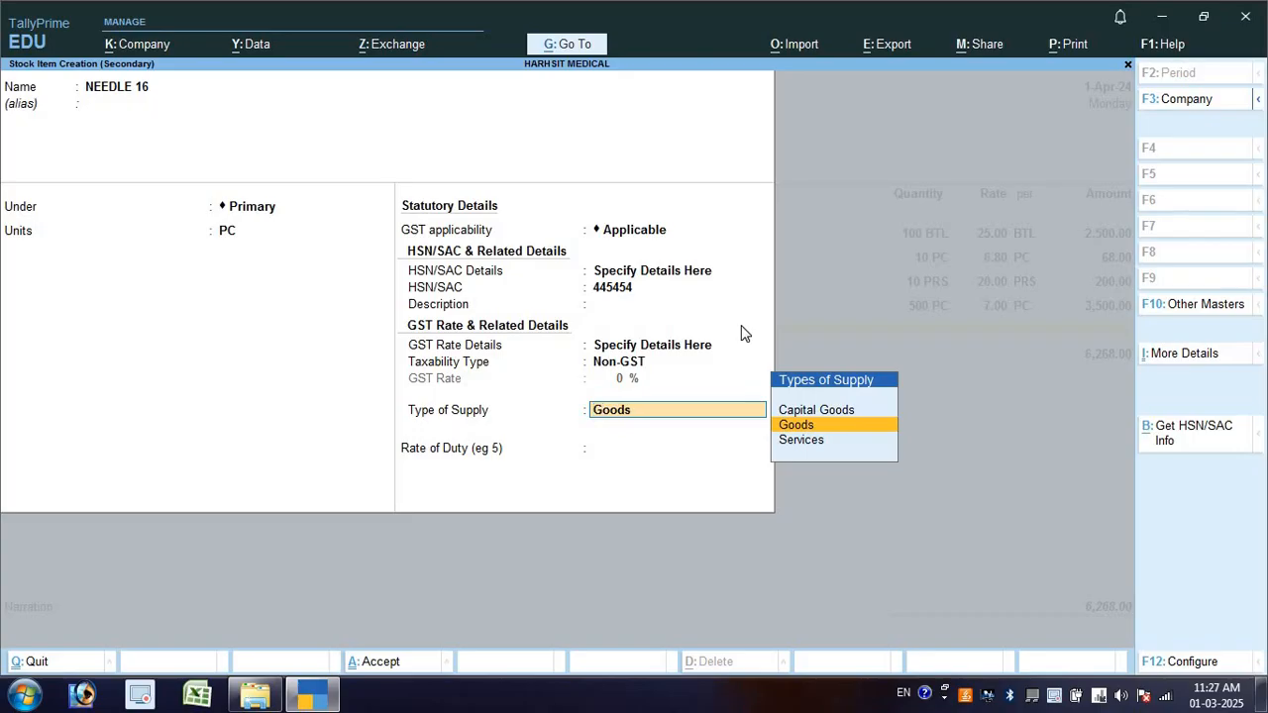
- Switch the HSN/SAC details of NEEDLE 16 to As per Company/Stock Group, keep the supply type Goods and save the item
key(BackSpace)
key(BackSpace)
key(BackSpace)
key(BackSpace)
key(BackSpace)
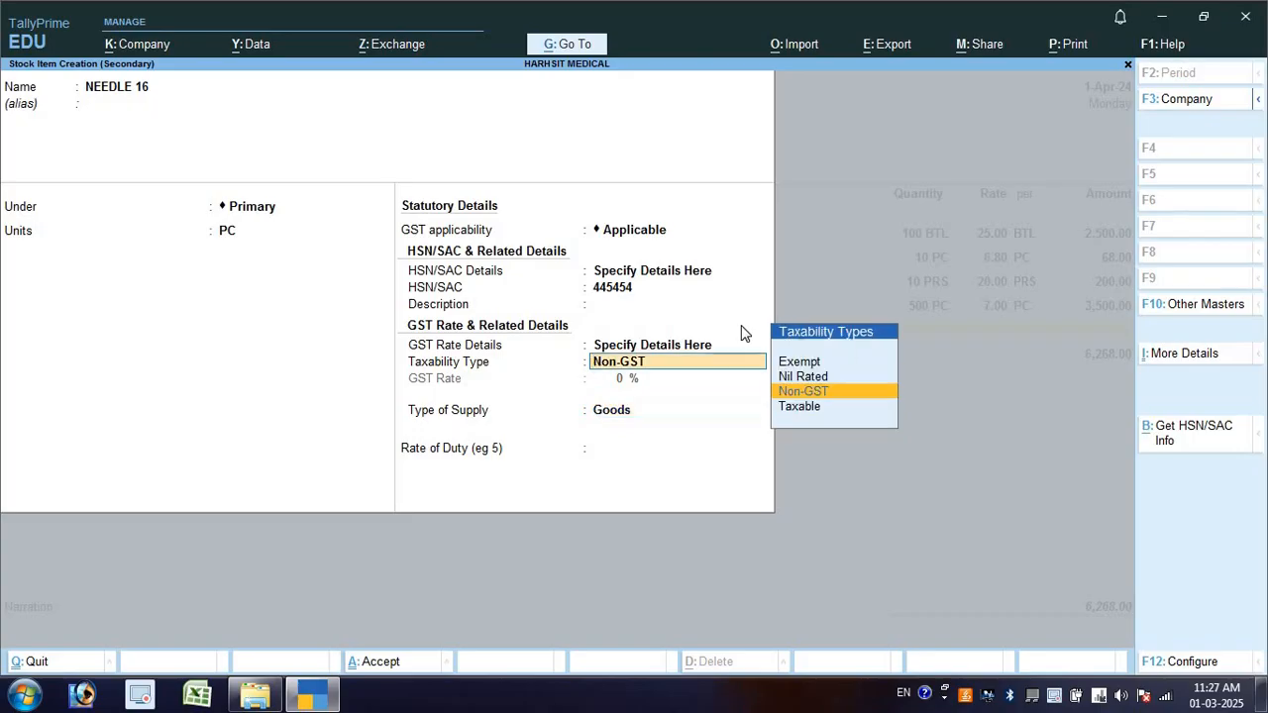
key(Up)
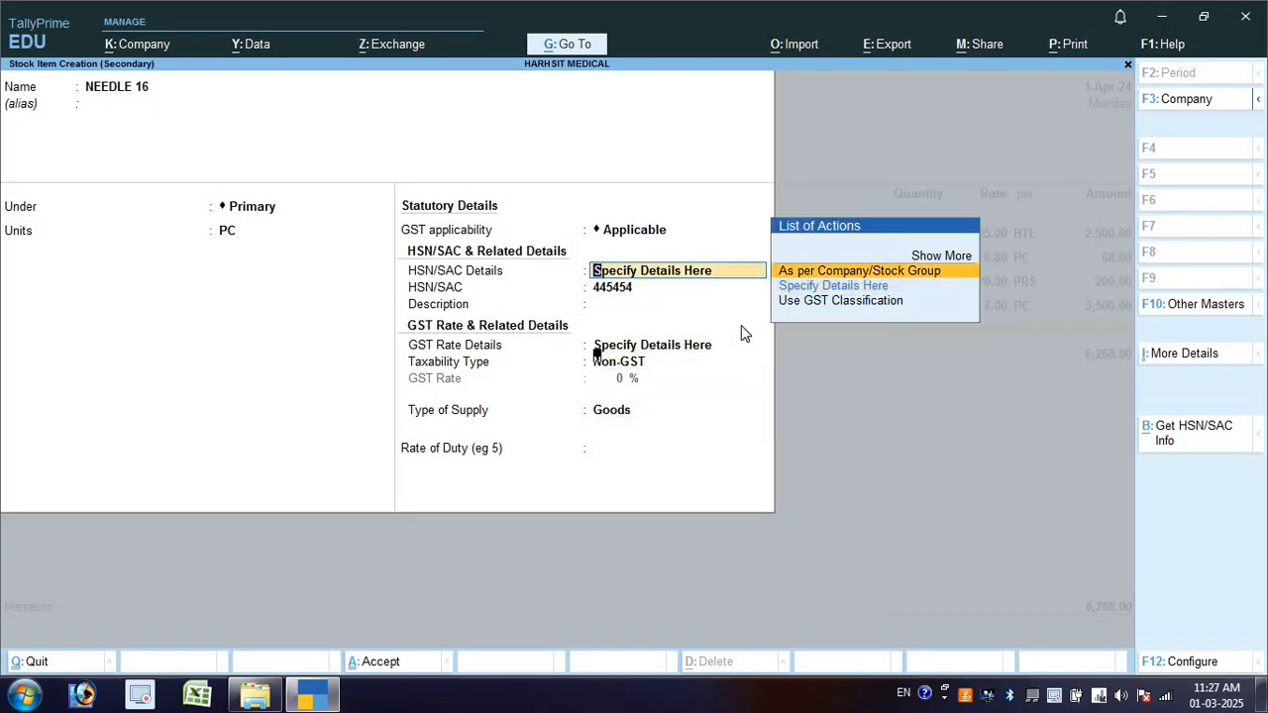
key(Return)
key(Return)
key(Return)
key(Return)
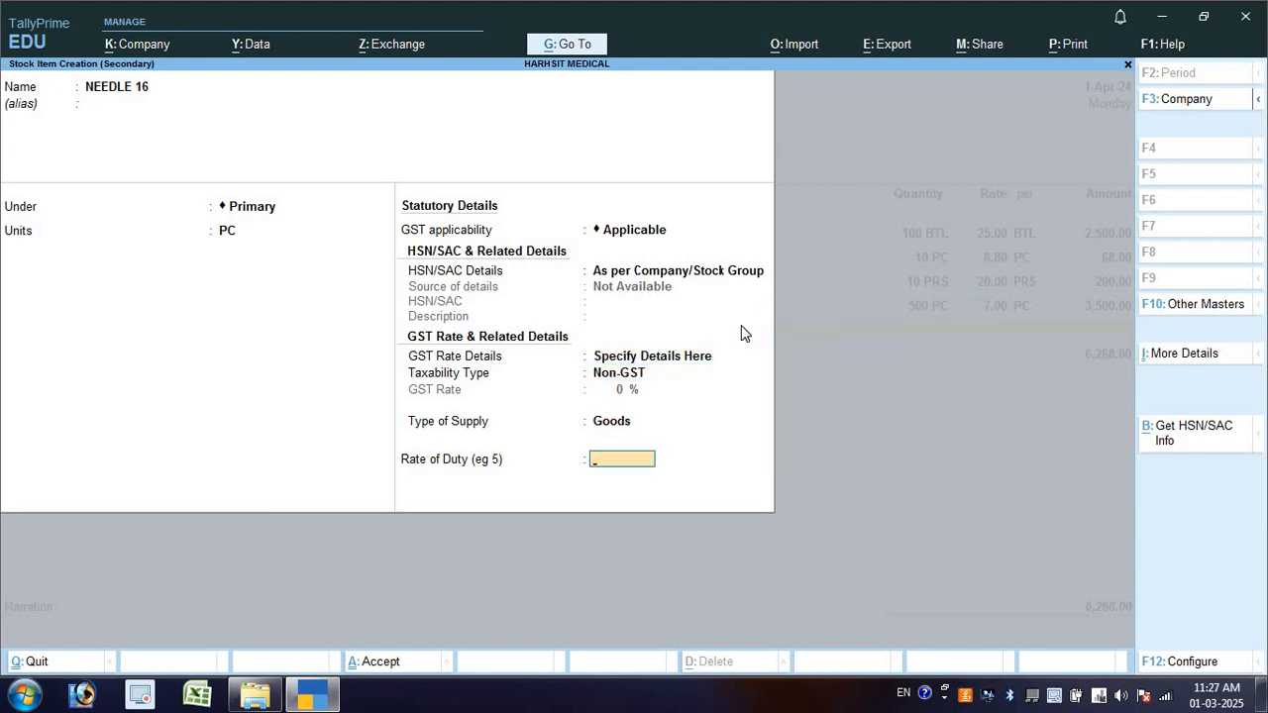
key(Return)
key(Return)
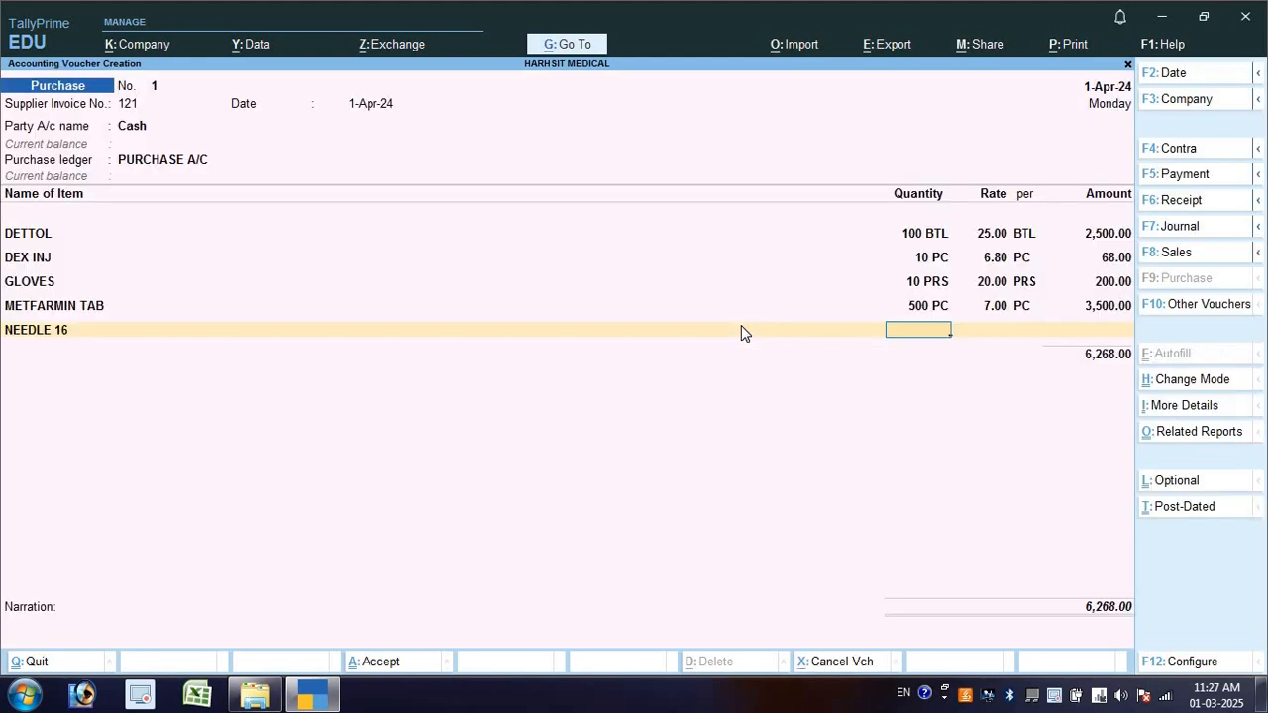
- Enter the NEEDLE 16 purchase line with a quantity of 100 PC at a rate of 4.00 per PC and end the item list
text(100)
key(Return)
text(4)
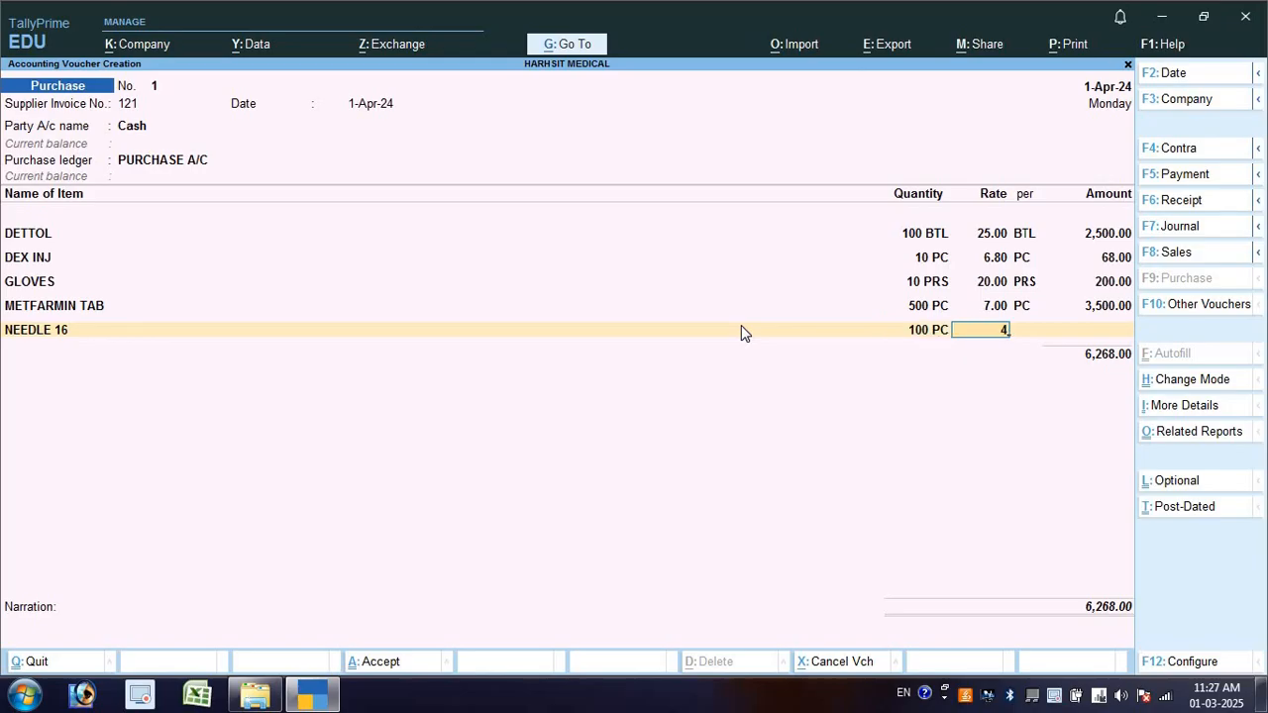
key(Return)
key(Return)
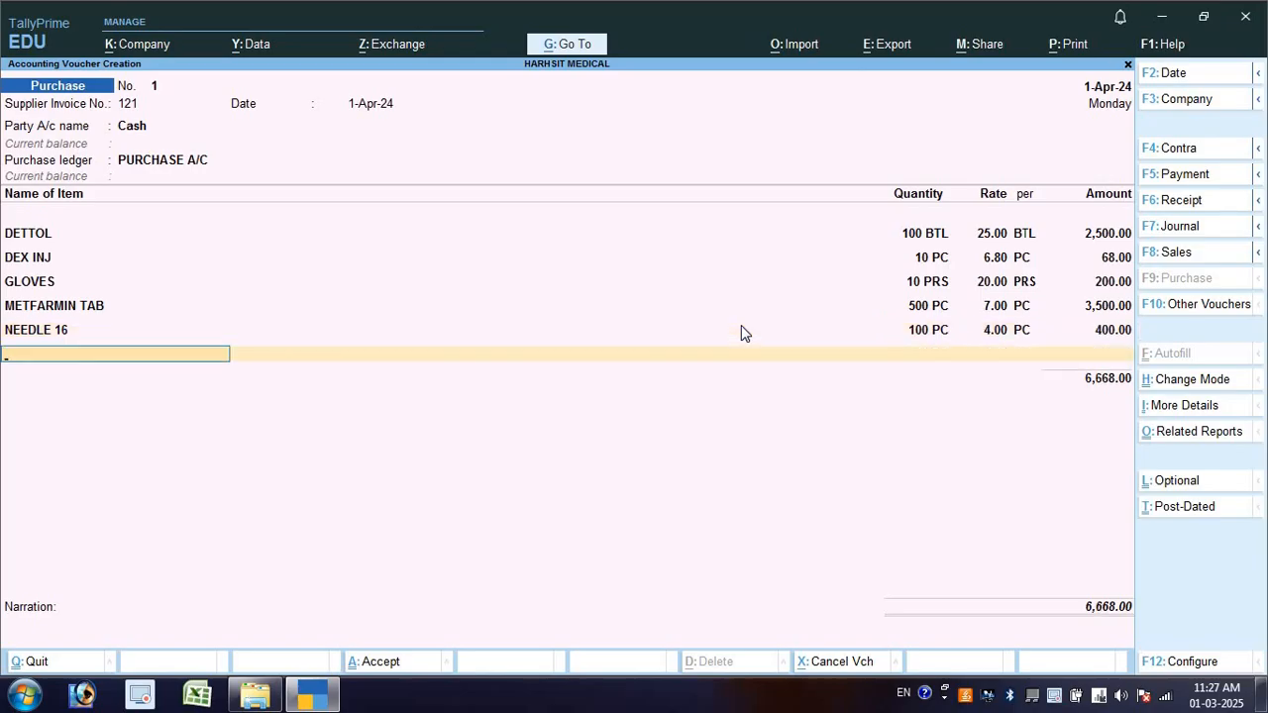
key(Return)
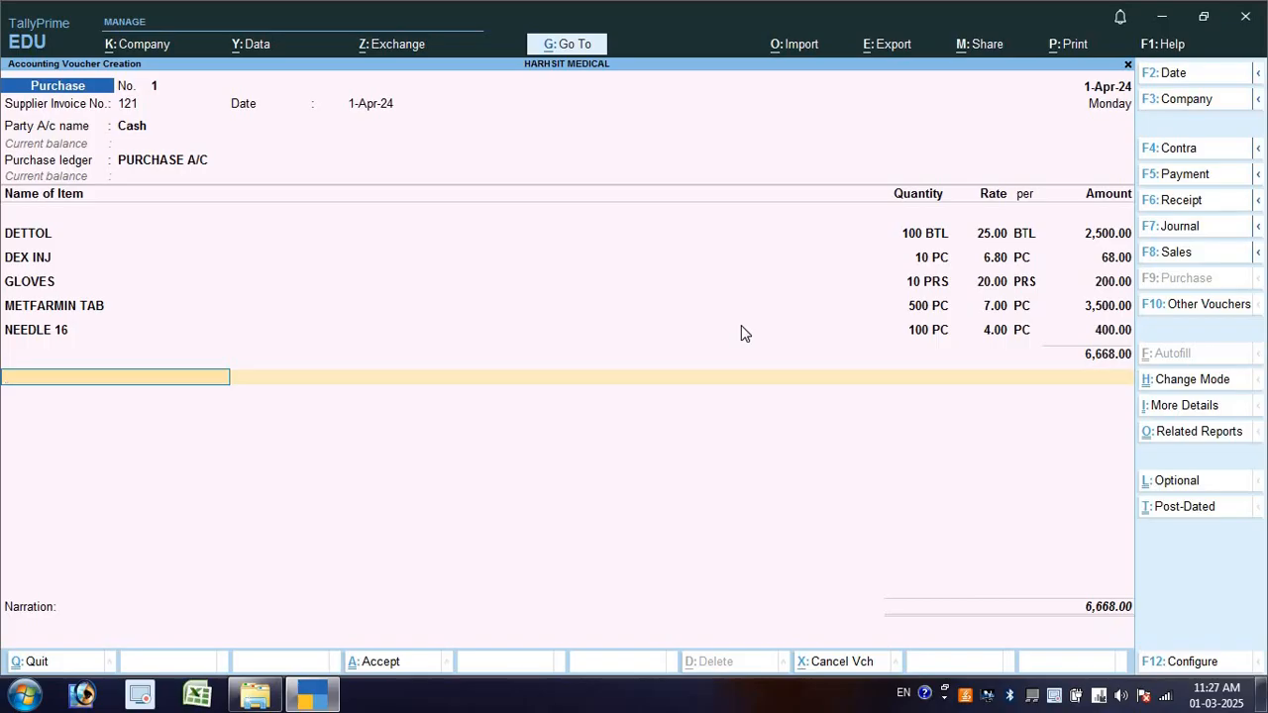
key(BackSpace)
key(Return)
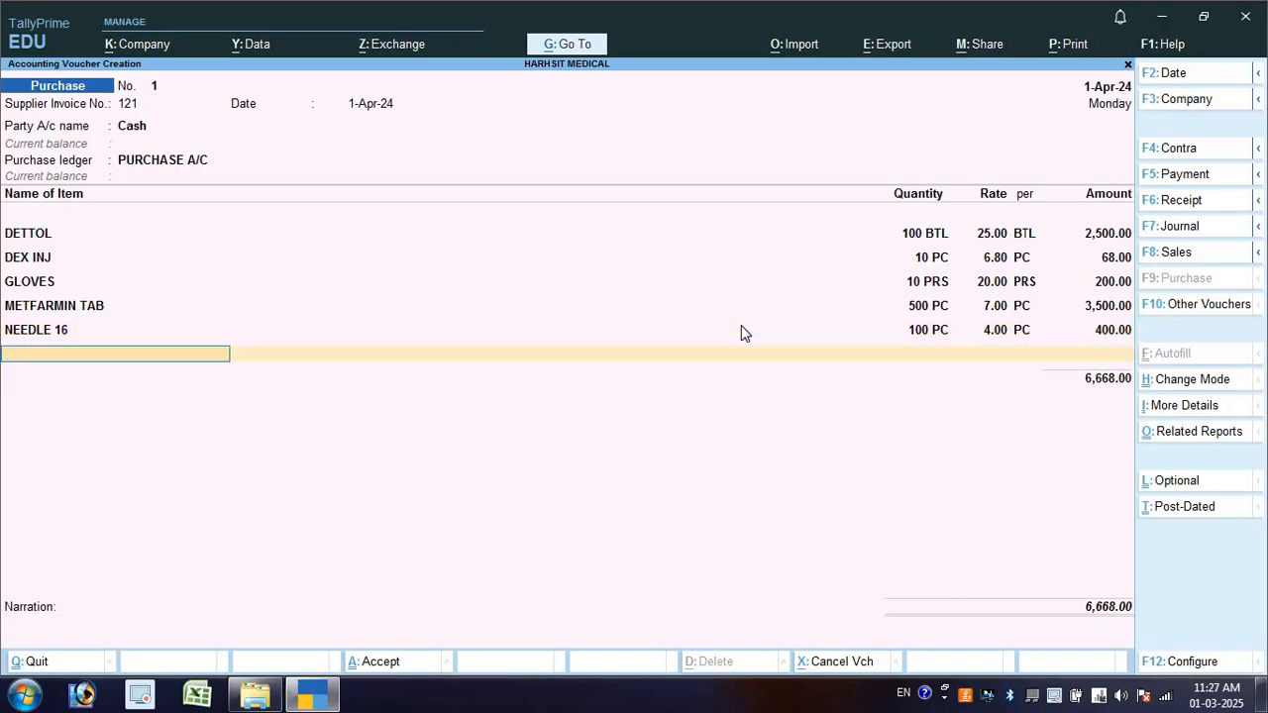
key(Return)
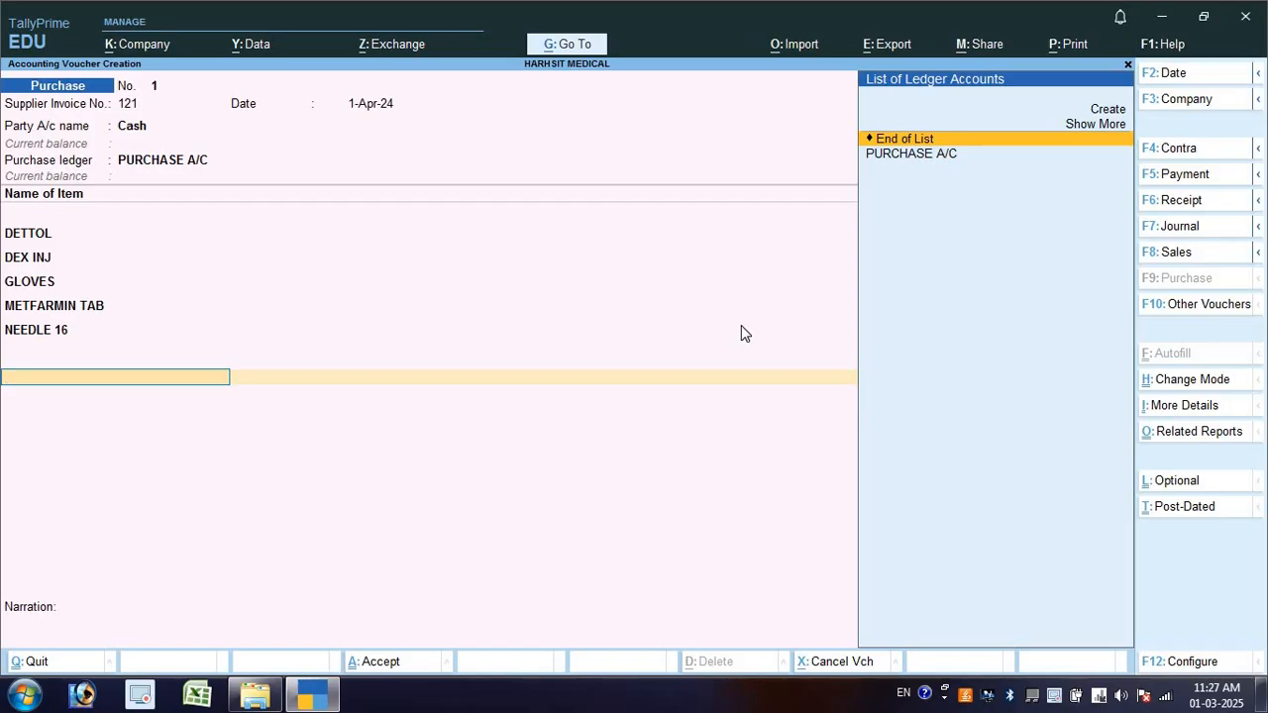
- Start a new ledger named CGST from the purchase voucher and place it under Duties & Taxes
key(Up)
key(Return)
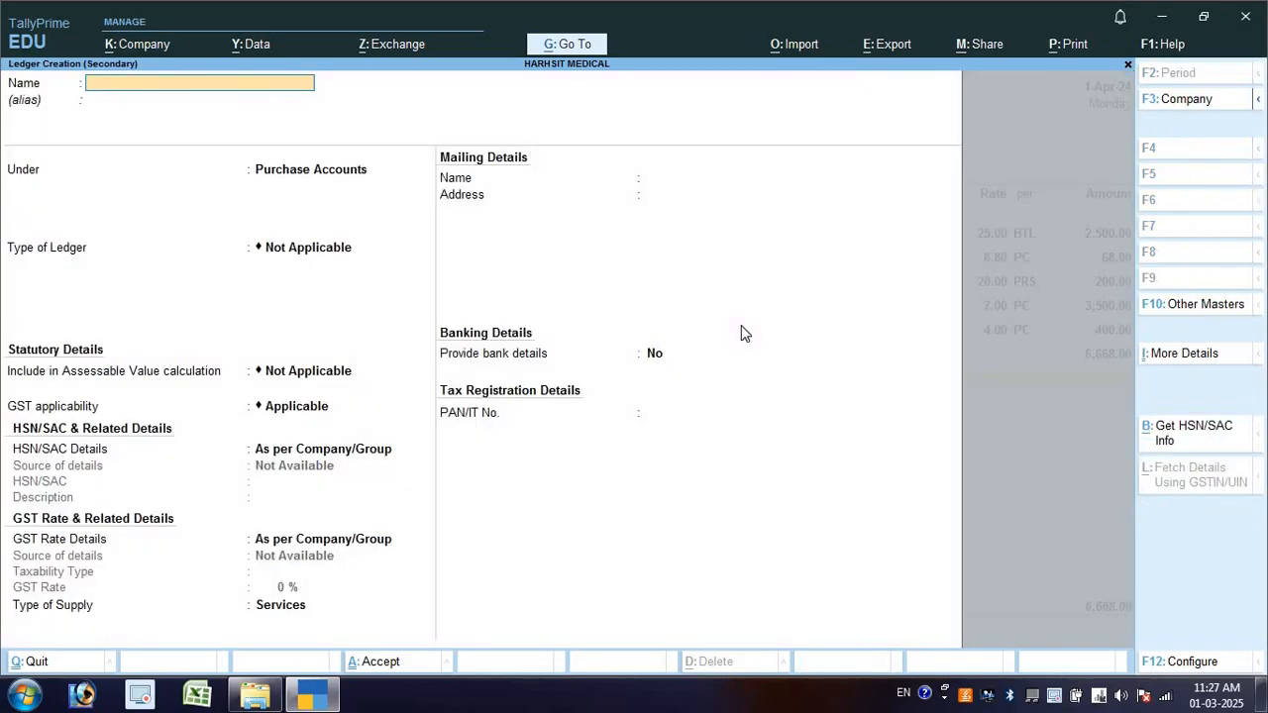
text(Cgst)
key(BackSpace)
key(BackSpace)
text(s)
key(BackSpace)
text(GST)
key(Return)
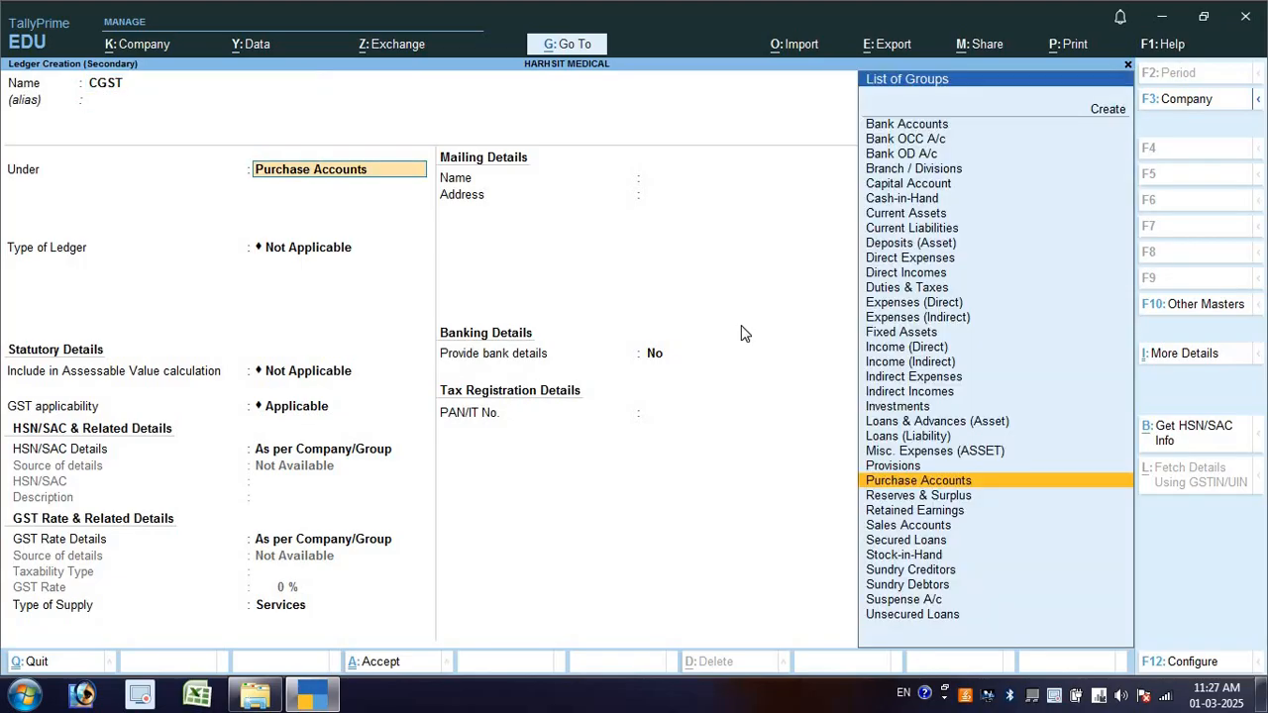
text(DU)
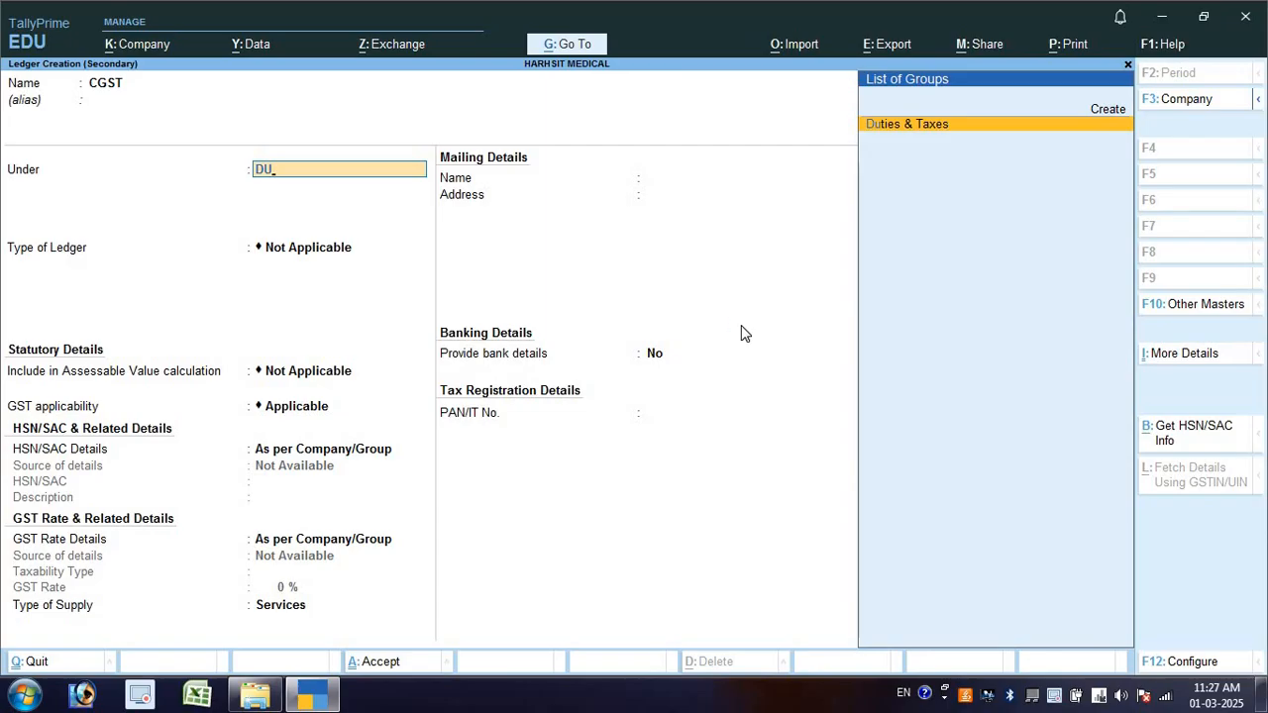
key(Return)
- Set the CGST ledger's duty type to GST and its tax type to CGST, keeping the calculation percentage at 0 %
key(Up)
key(Return)
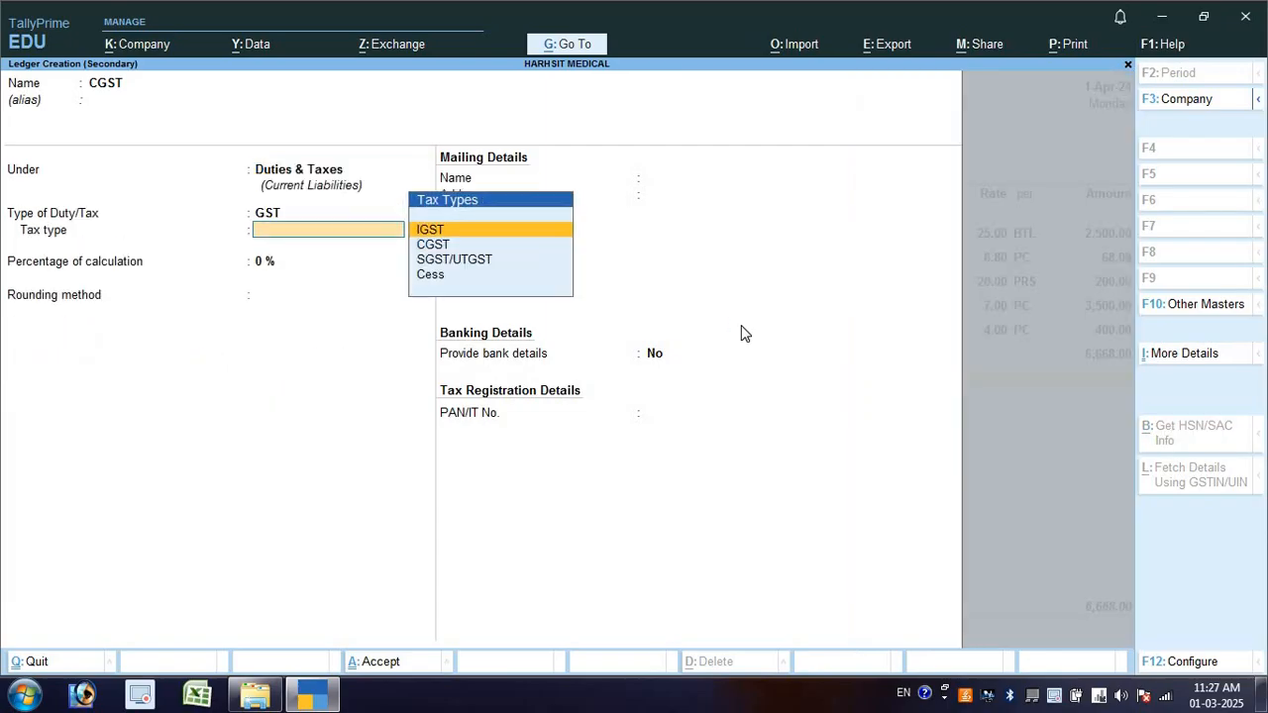
key(Down)
key(Return)
key(Return)
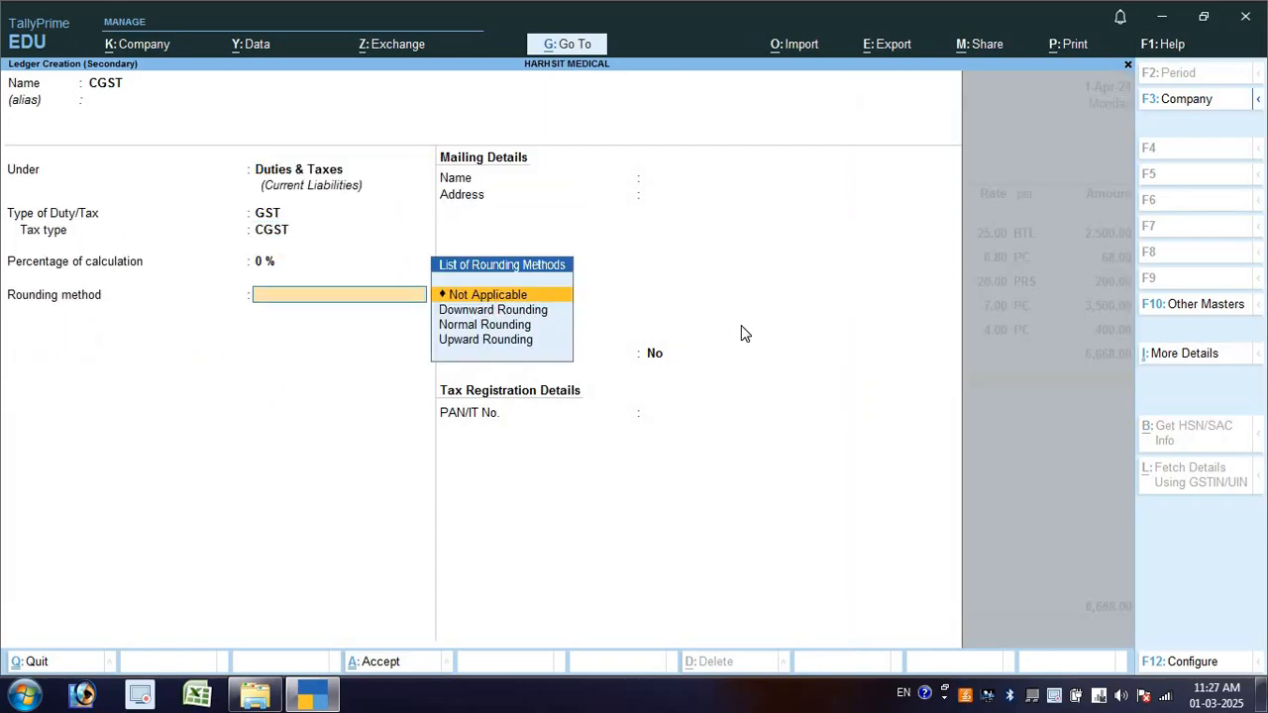
- Give the CGST ledger Normal Rounding with a limit of 1 and save it into the voucher
key(Down)
key(Down)
key(Return)
text(1)
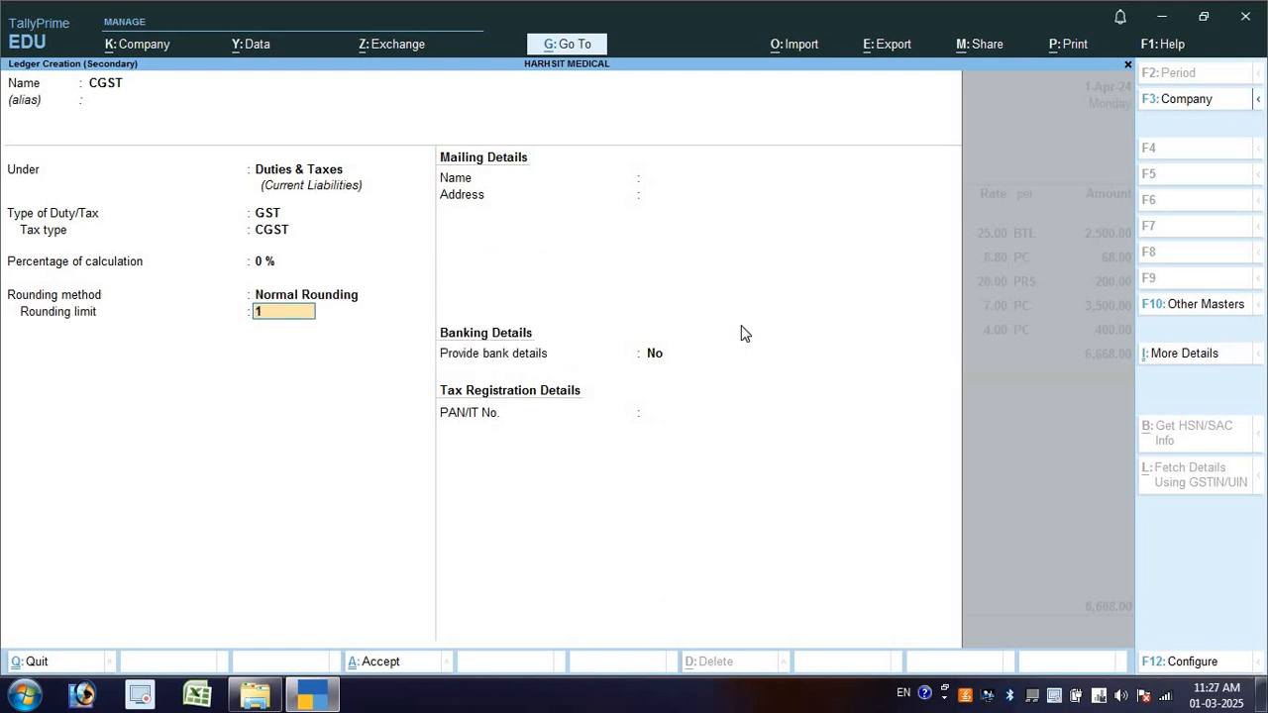
key(Return)
key(ctrl+a)
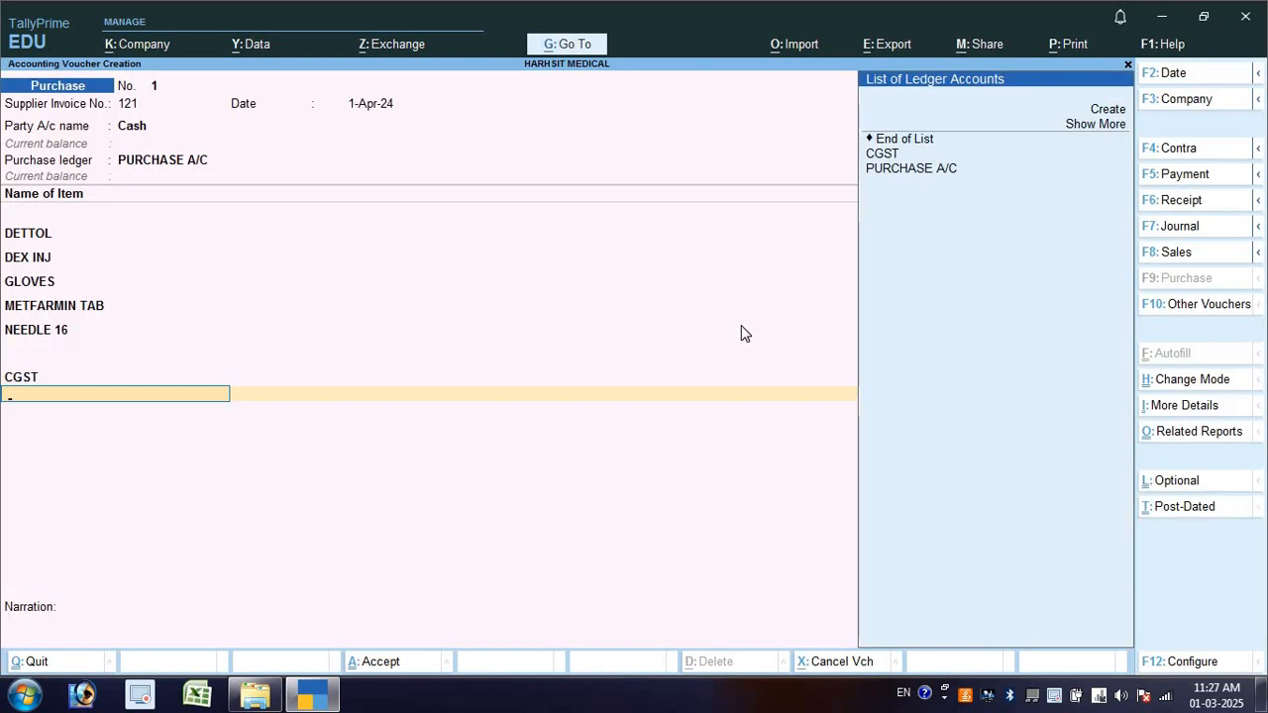
- Start a new ledger named SGST for the next tax line and keep it under Duties & Taxes
key(Up)
key(Return)
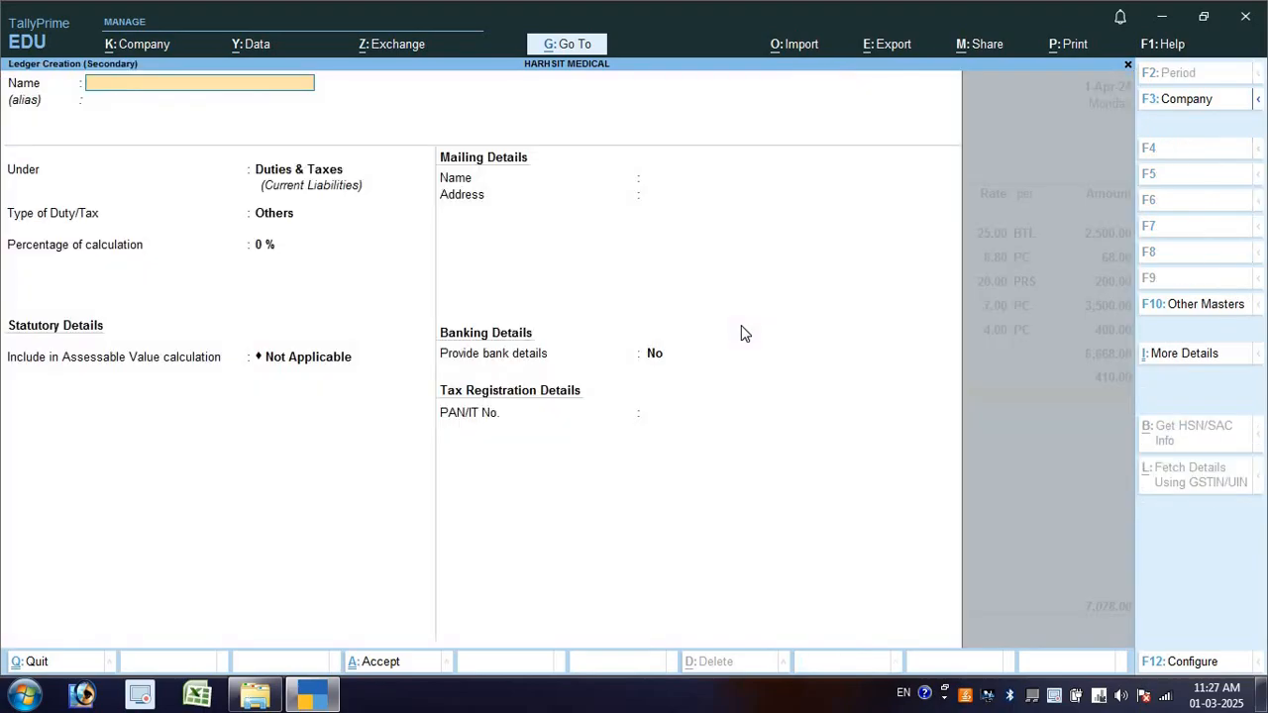
text(SGST)
key(Return)
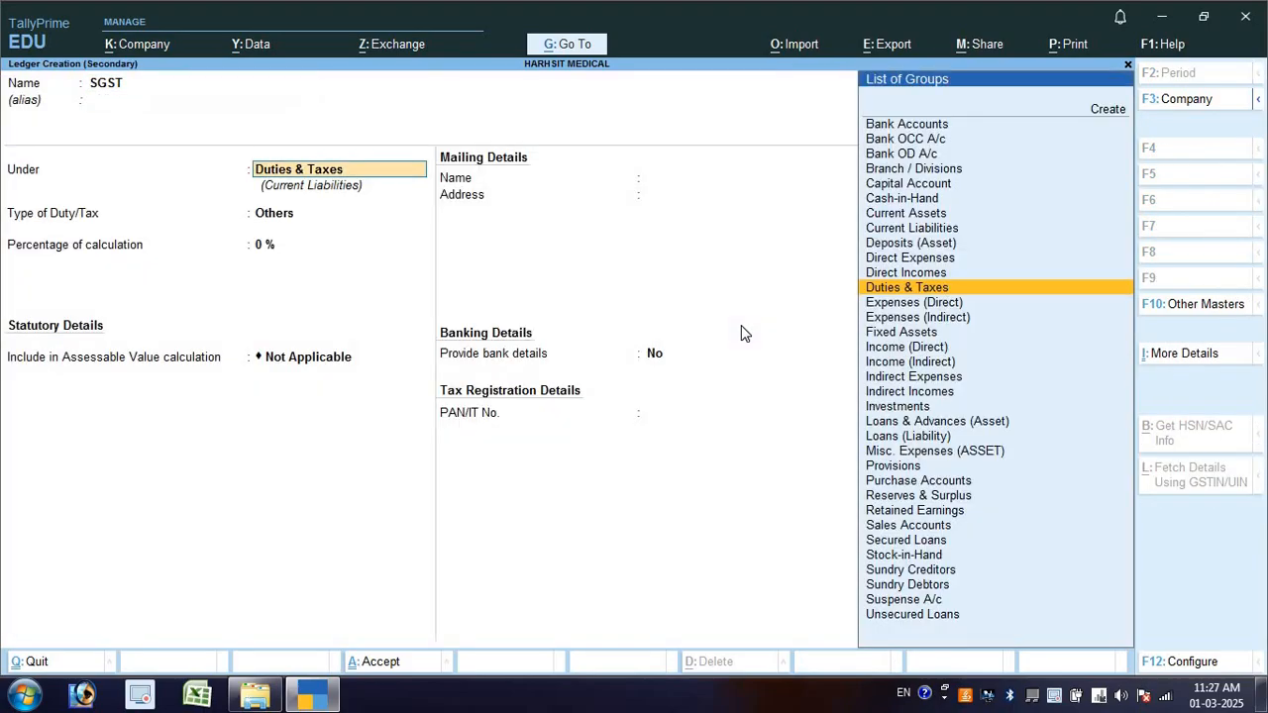
key(Return)
- Set the SGST ledger's duty type to GST and its tax type to SGST/UTGST, keeping the calculation percentage at 0 %
key(Up)
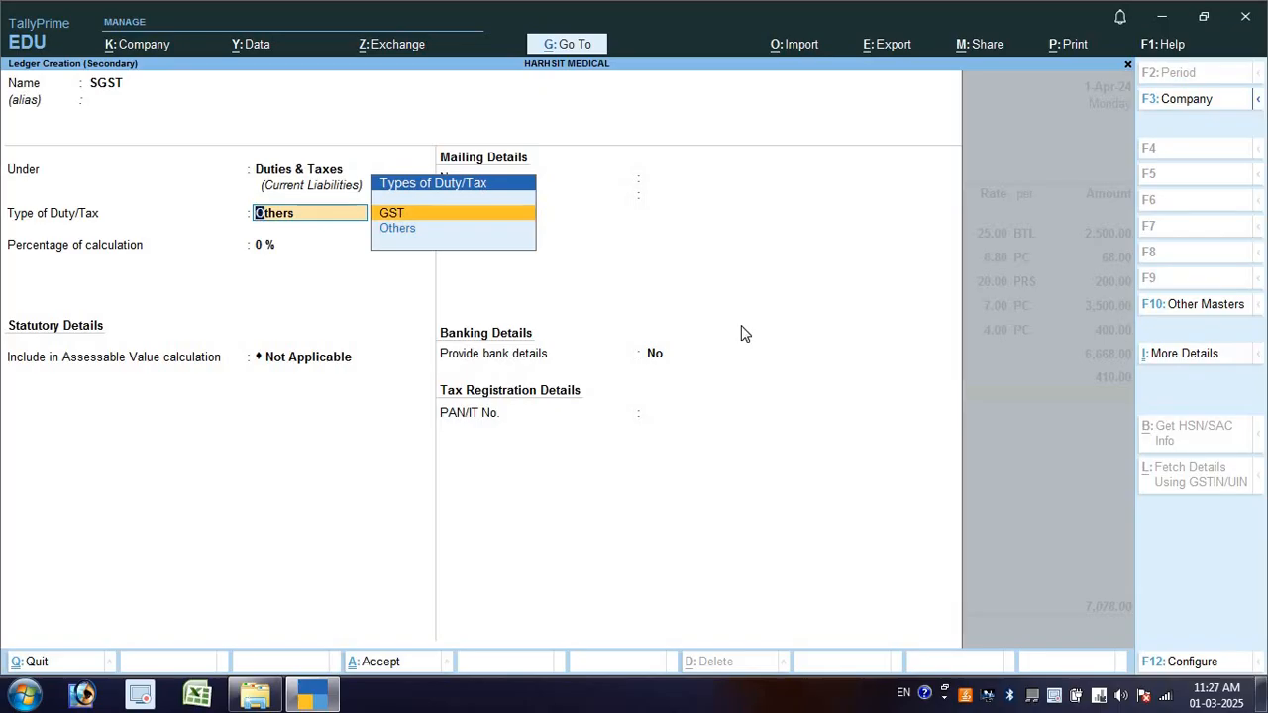
key(Return)
key(Down)
key(Down)
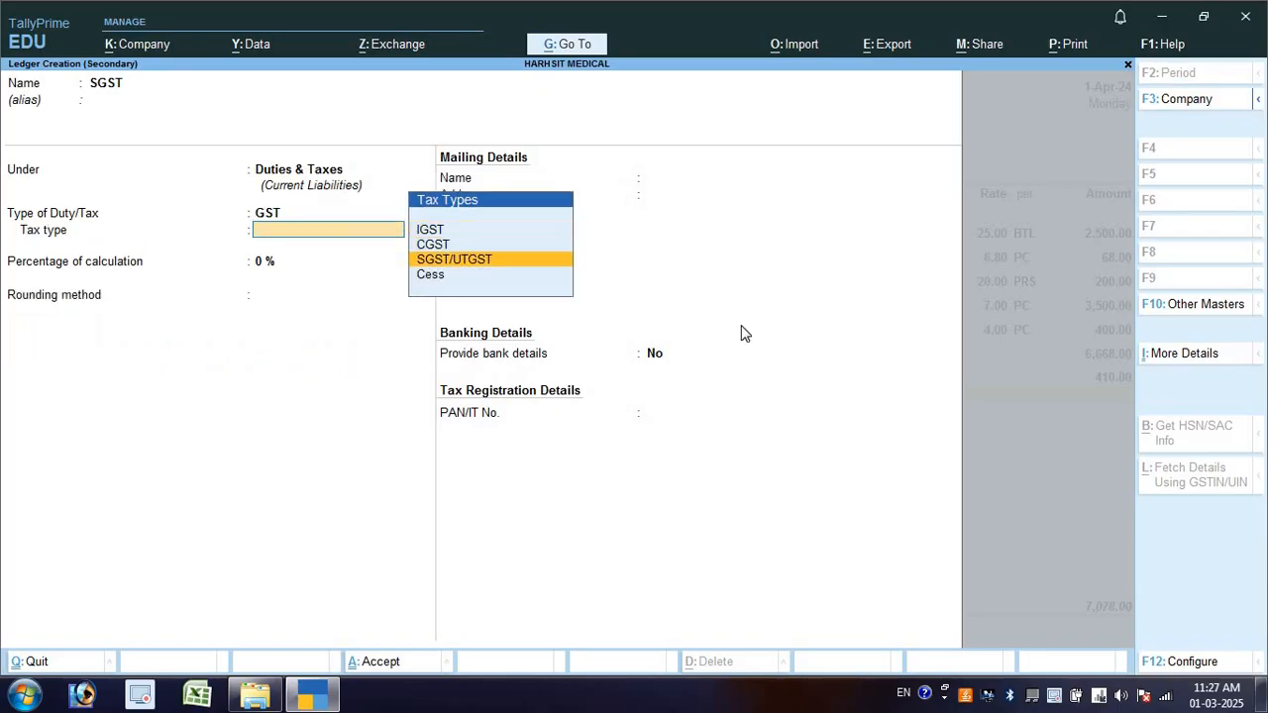
key(Return)
key(Return)
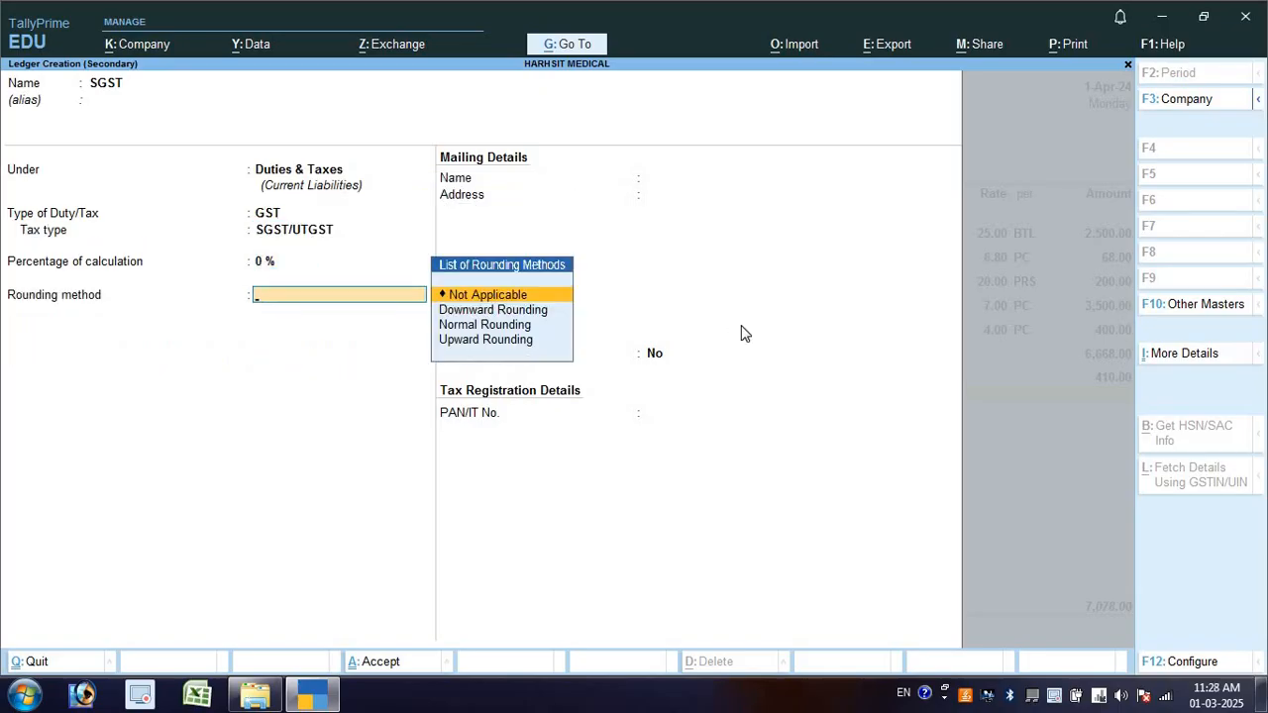
- Give the SGST ledger Normal Rounding with a limit of 1, save it and keep its calculated amount in the voucher
key(Down)
key(Down)
key(Return)
text(1)
key(Return)
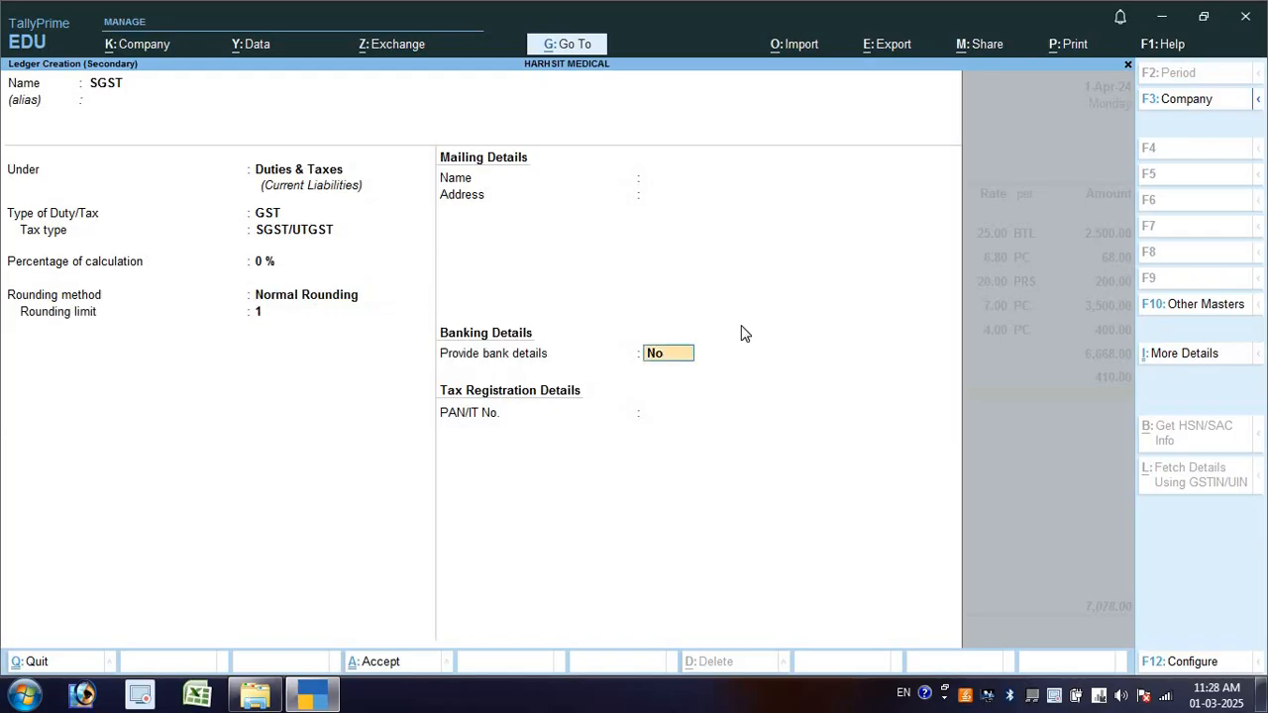
key(Return)
key(Return)
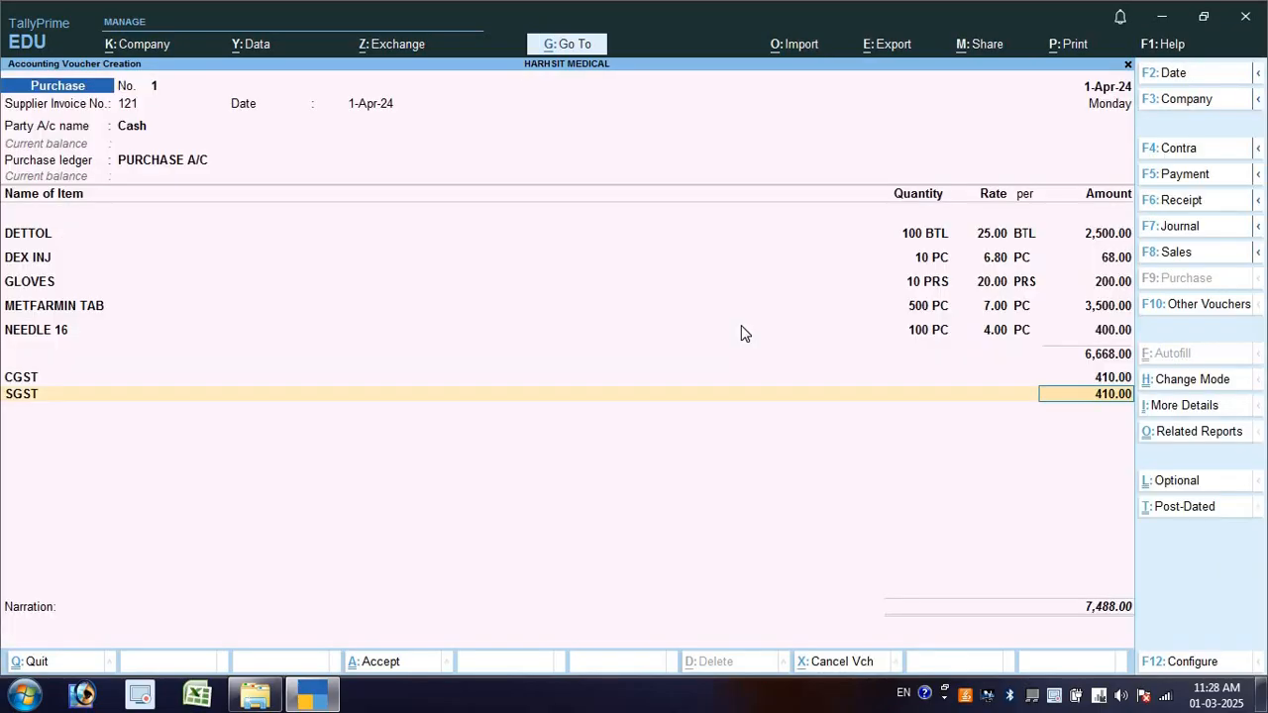
key(Return)
key(Return)
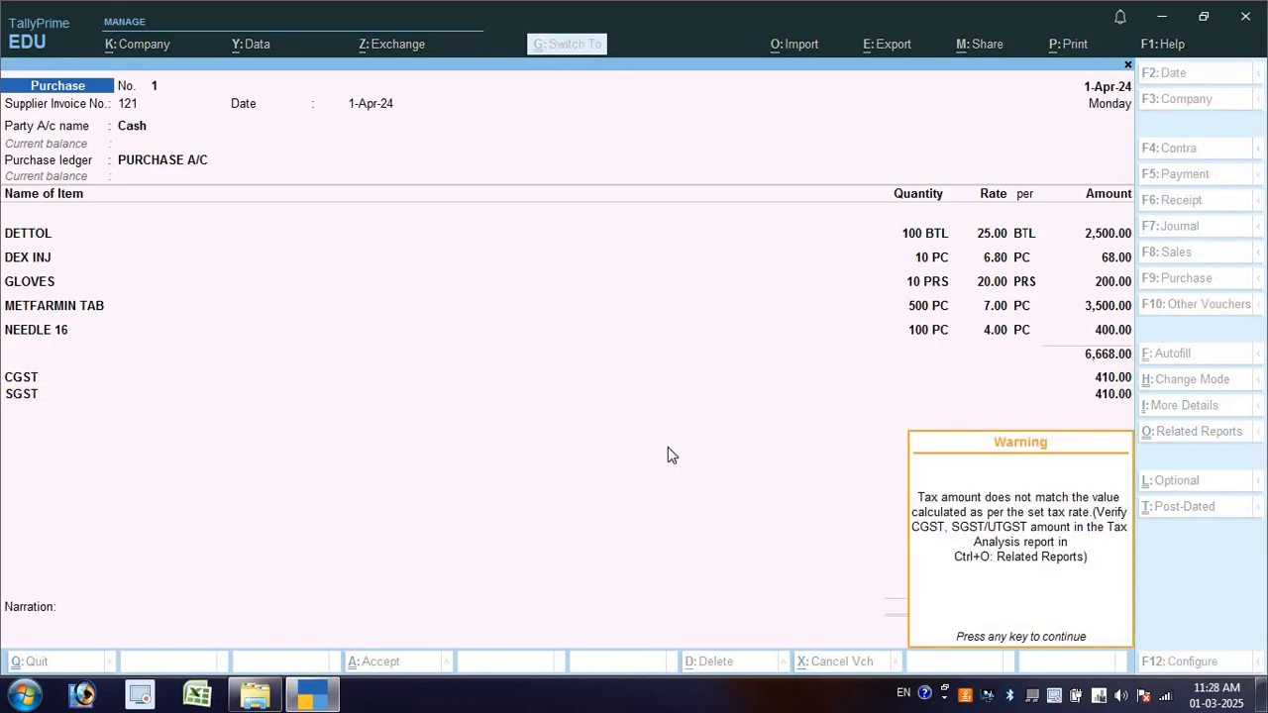
- Preview the purchase invoice printout and examine the item-wise CGST and SGST rates, amounts and tax summary
key(Return)
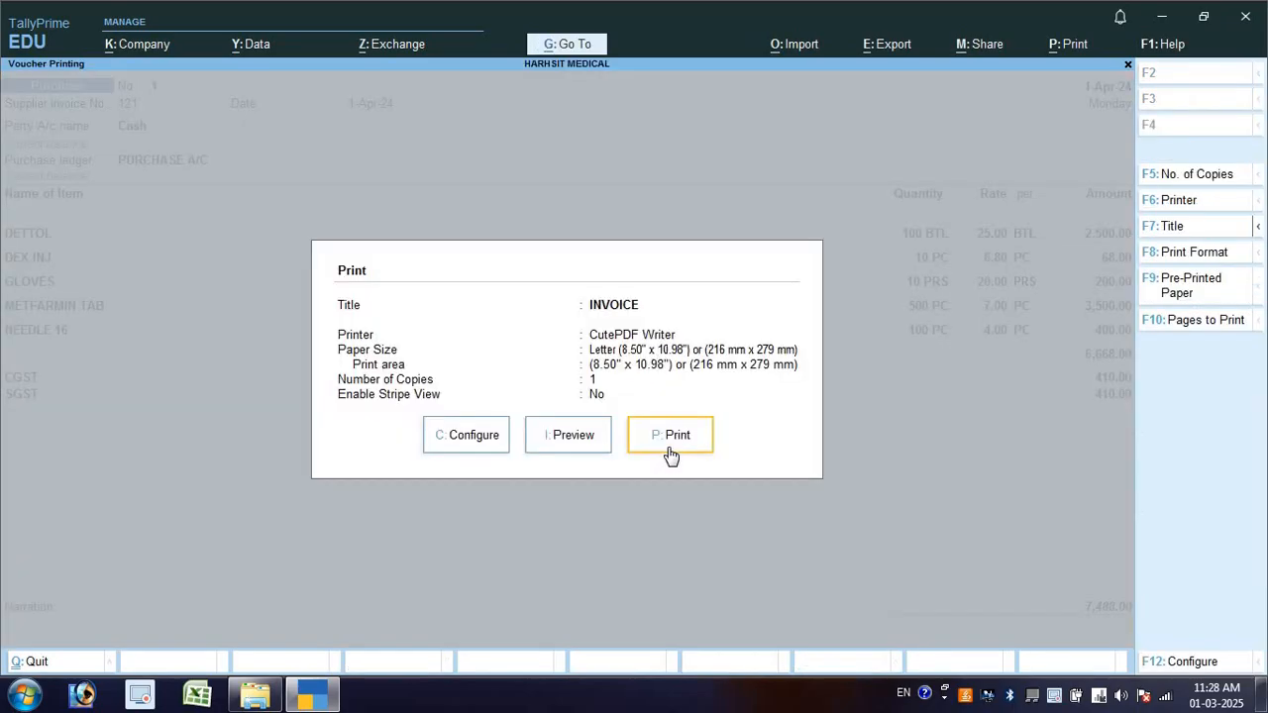
click(598, 449)
click(598, 449)
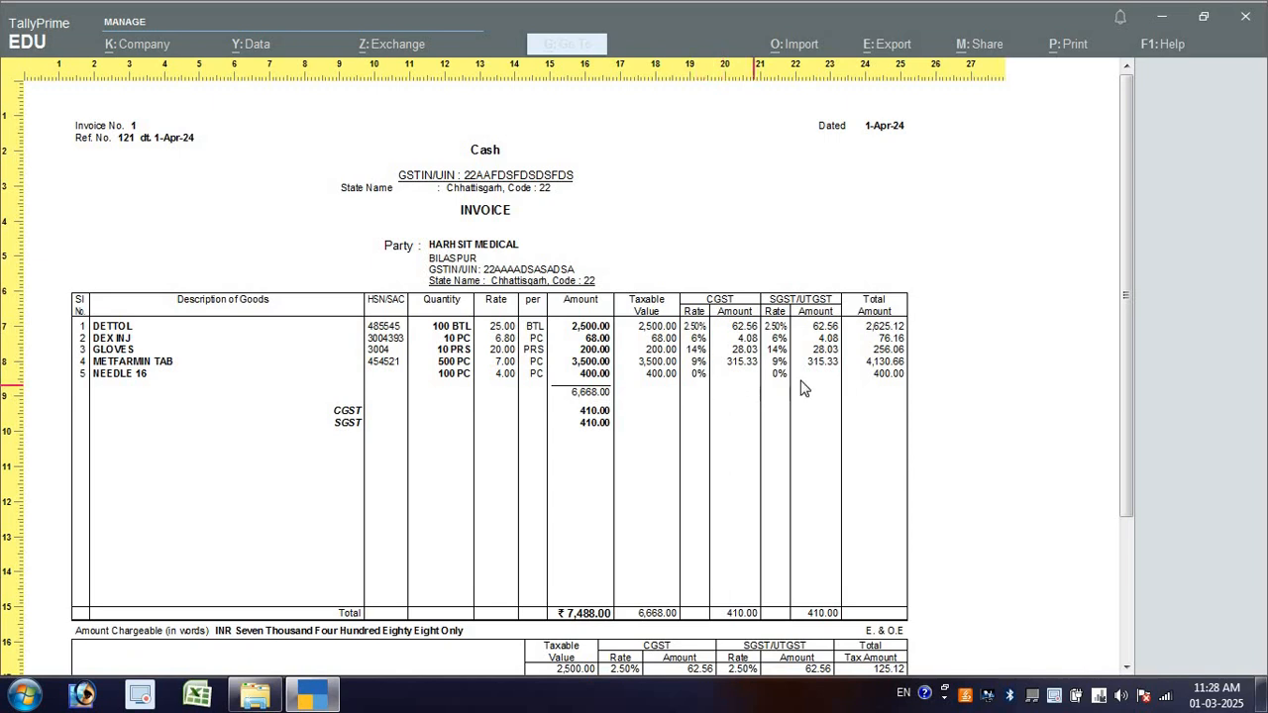
scroll(788, 388, down, 4)
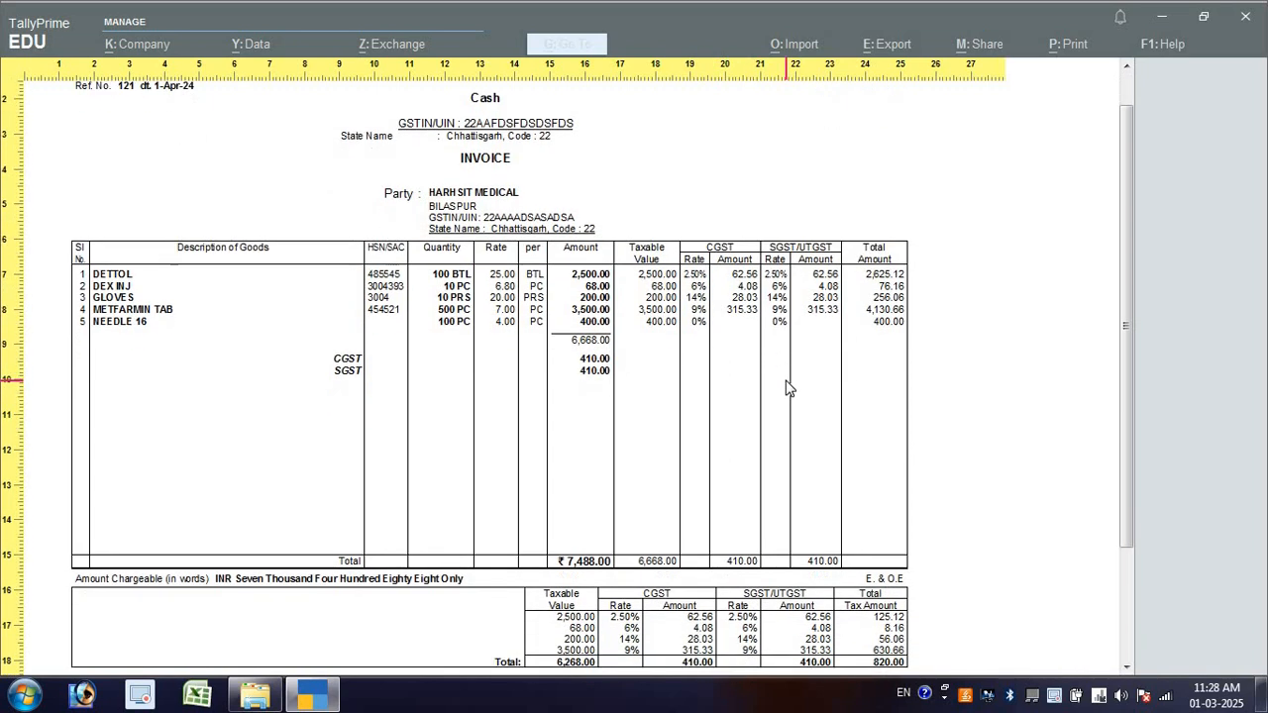
scroll(788, 388, down, 1)
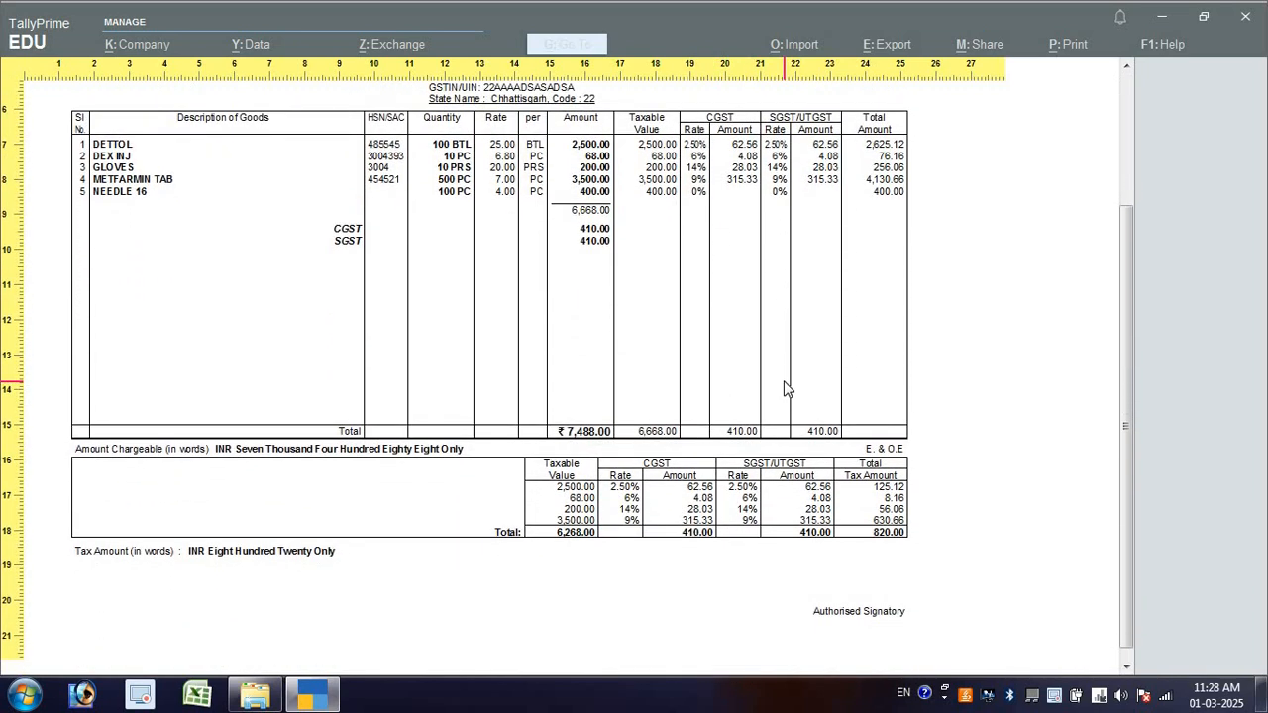
scroll(788, 388, up, 5)
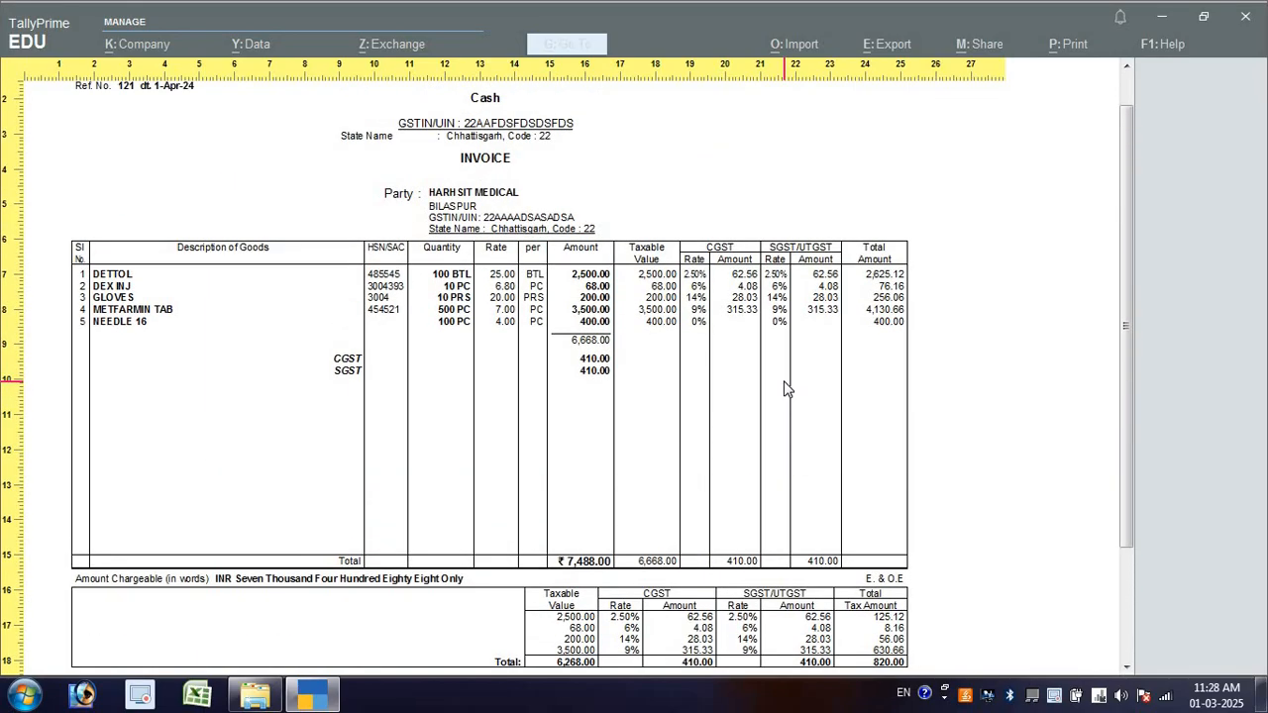
- Leave the invoice preview and save the purchase voucher
key(Escape)
key(Escape)
key(Escape)
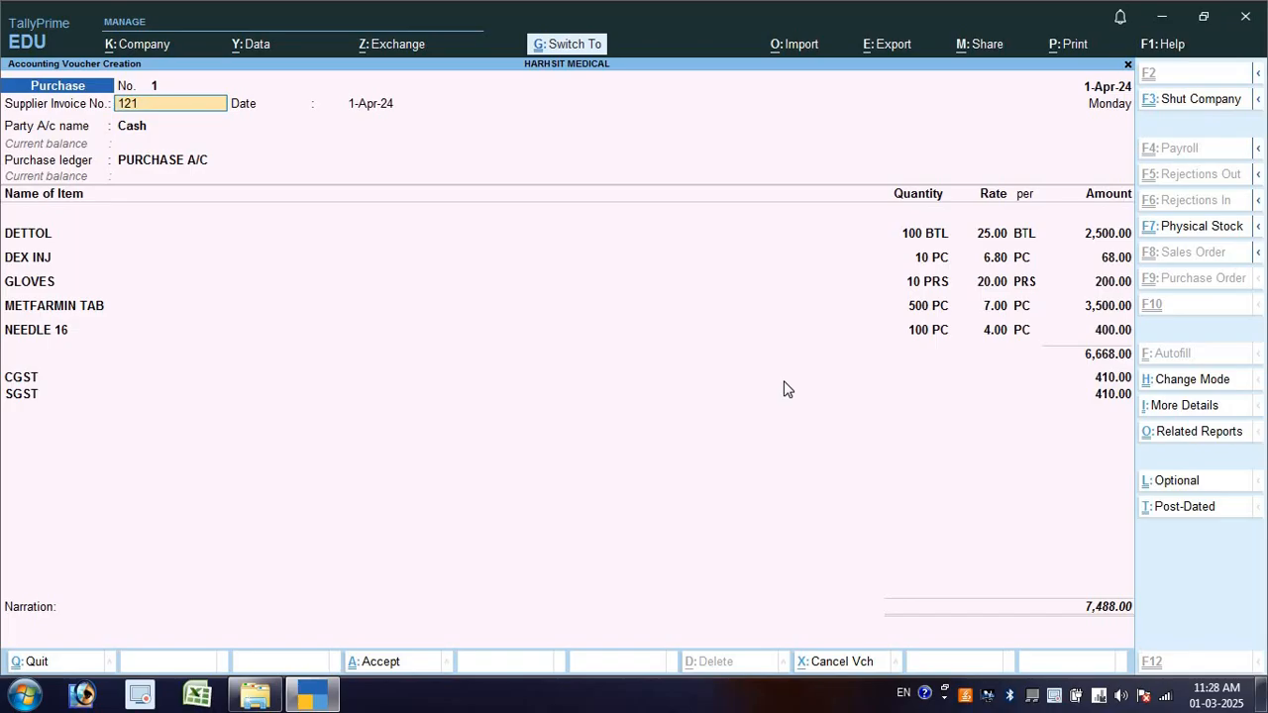
key(ctrl+a)
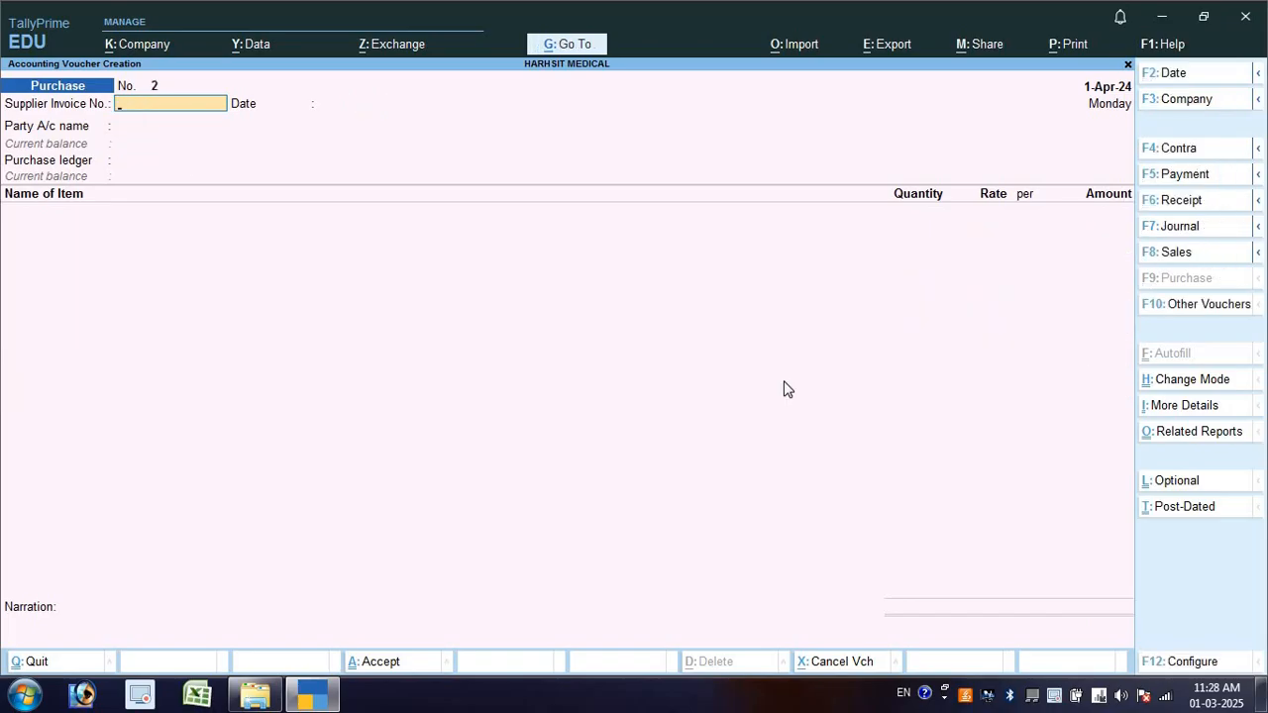
- Set the new purchase voucher's date to 2-4-2024 and leave the supplier invoice number and date blank
key(F2)
text(2-4-2024)
key(Return)
key(Return)
key(Return)
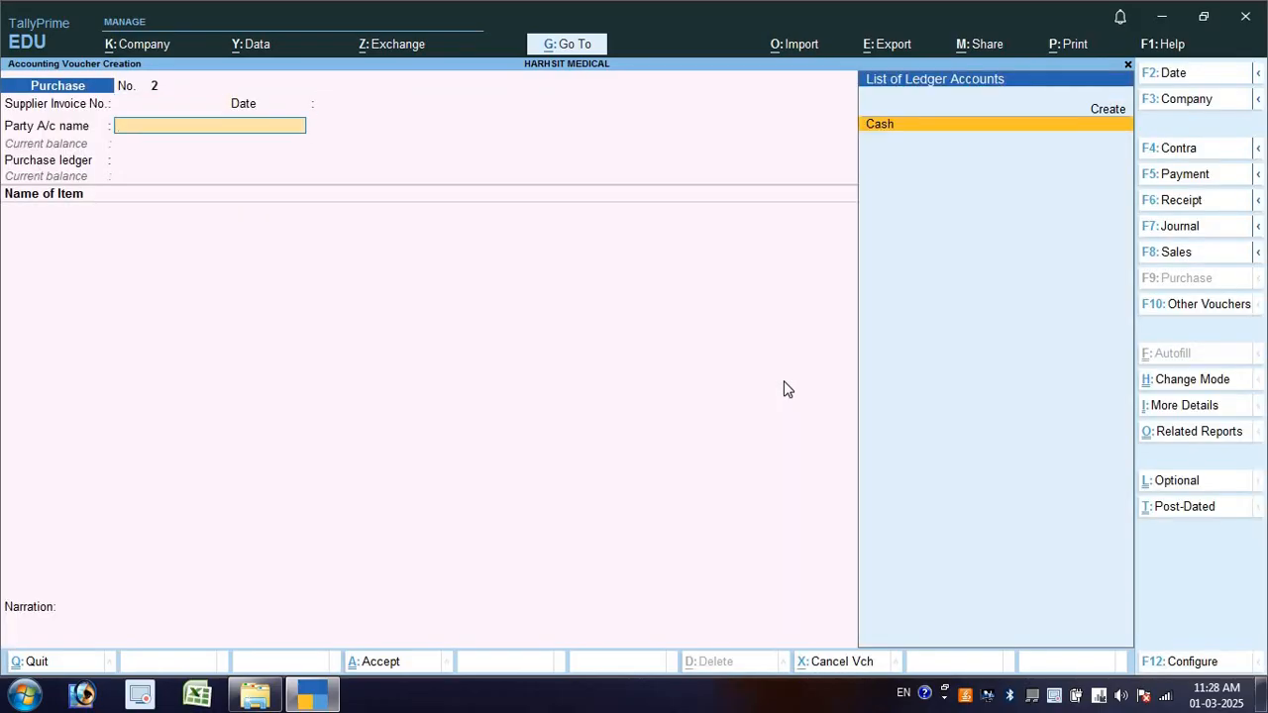
- Create a party ledger named DILIP MEDICAL from the purchase voucher and place it under Sundry Creditors
key(Up)
key(Return)
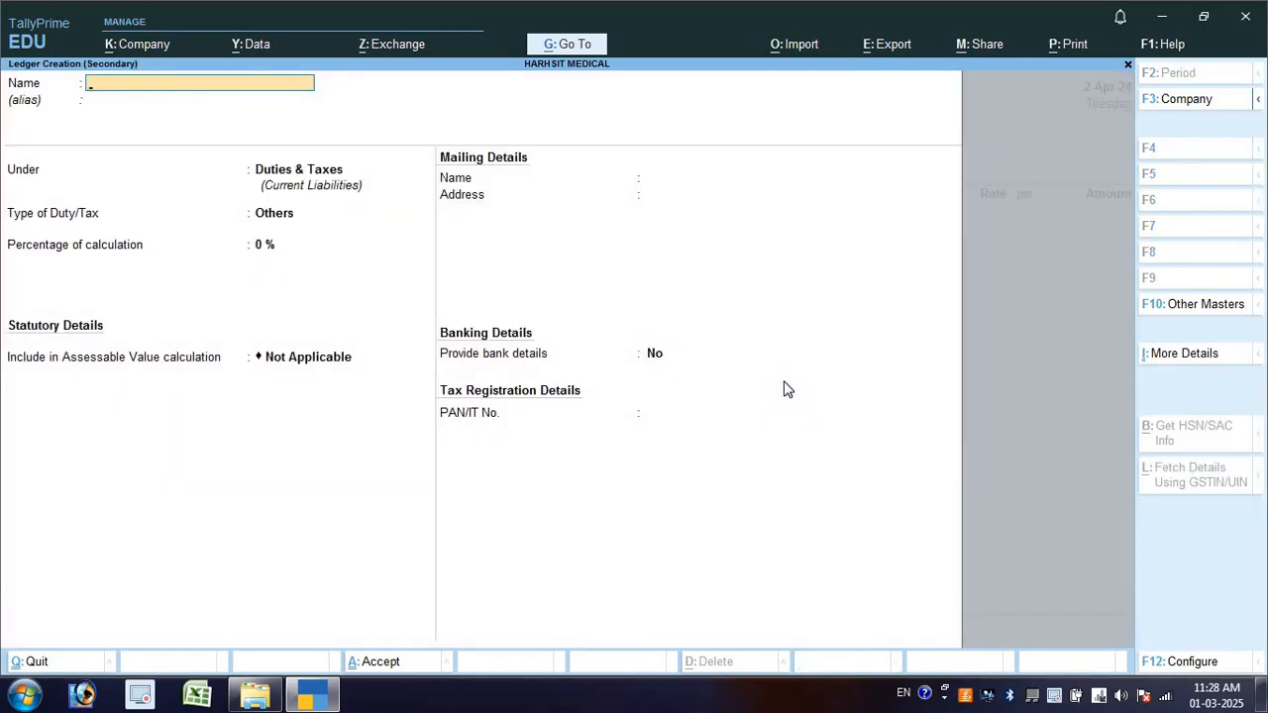
text(DILIP MEDICAL)
key(Return)
key(Return)
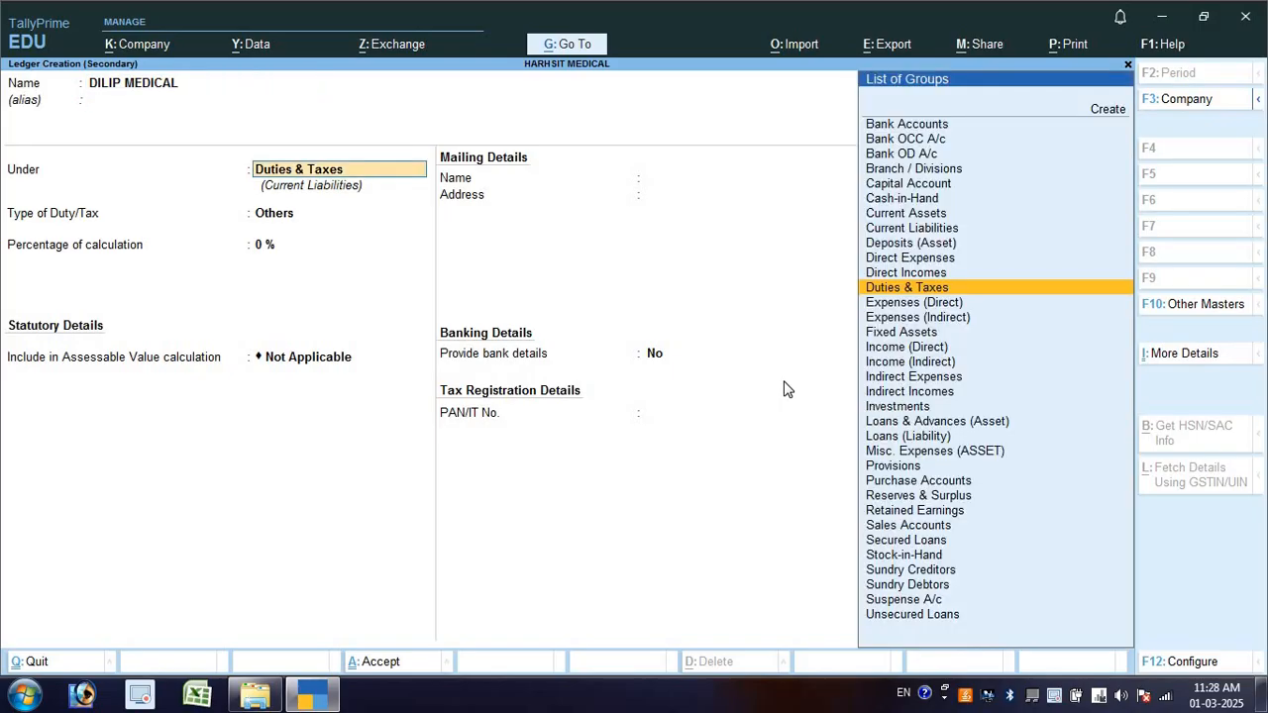
text(SI)
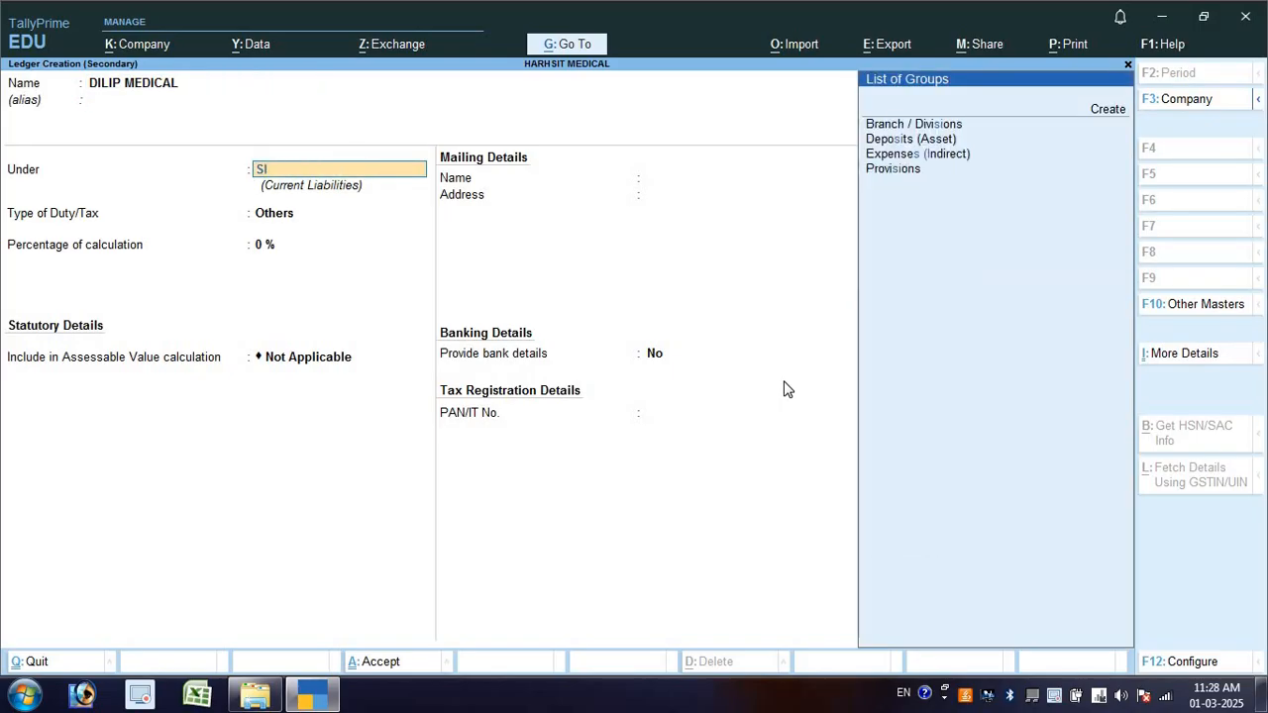
key(BackSpace)
text(U)
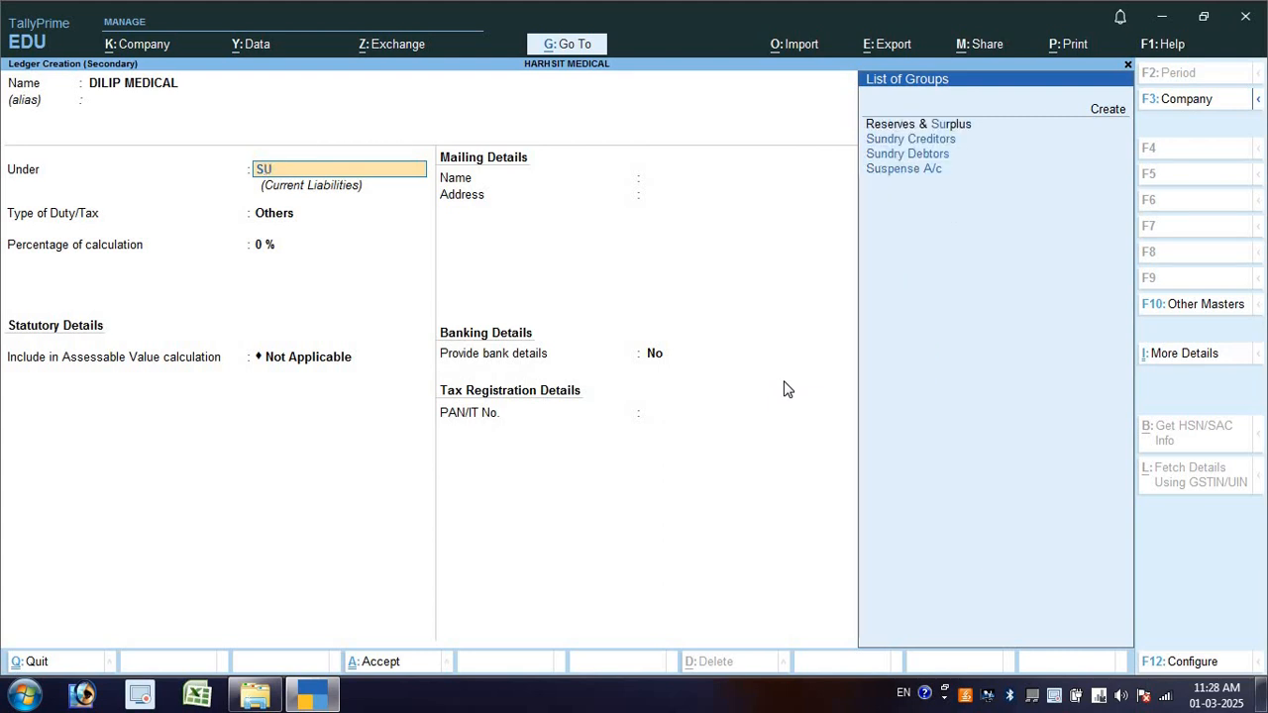
key(Down)
key(Up)
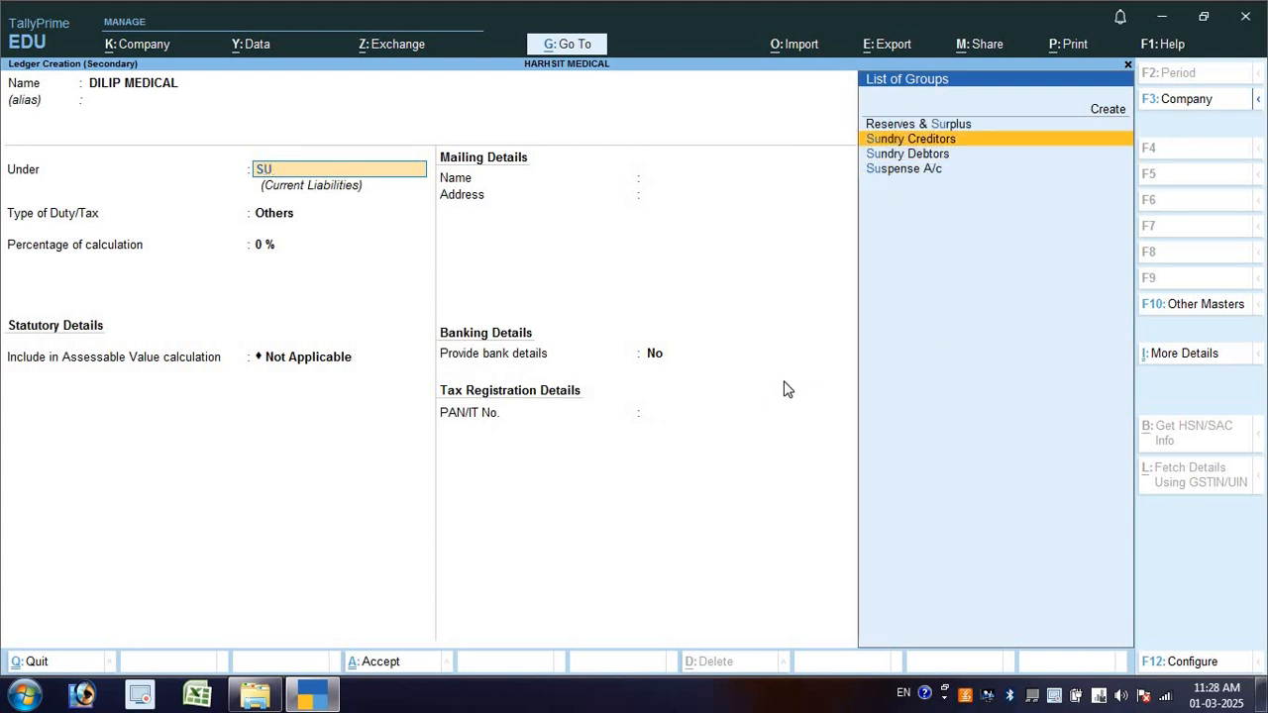
key(Return)
- Keep the bill-by-bill and credit defaults and enter the supplier's address in the ledger's mailing details
key(Return)
key(Return)
key(Return)
key(Return)
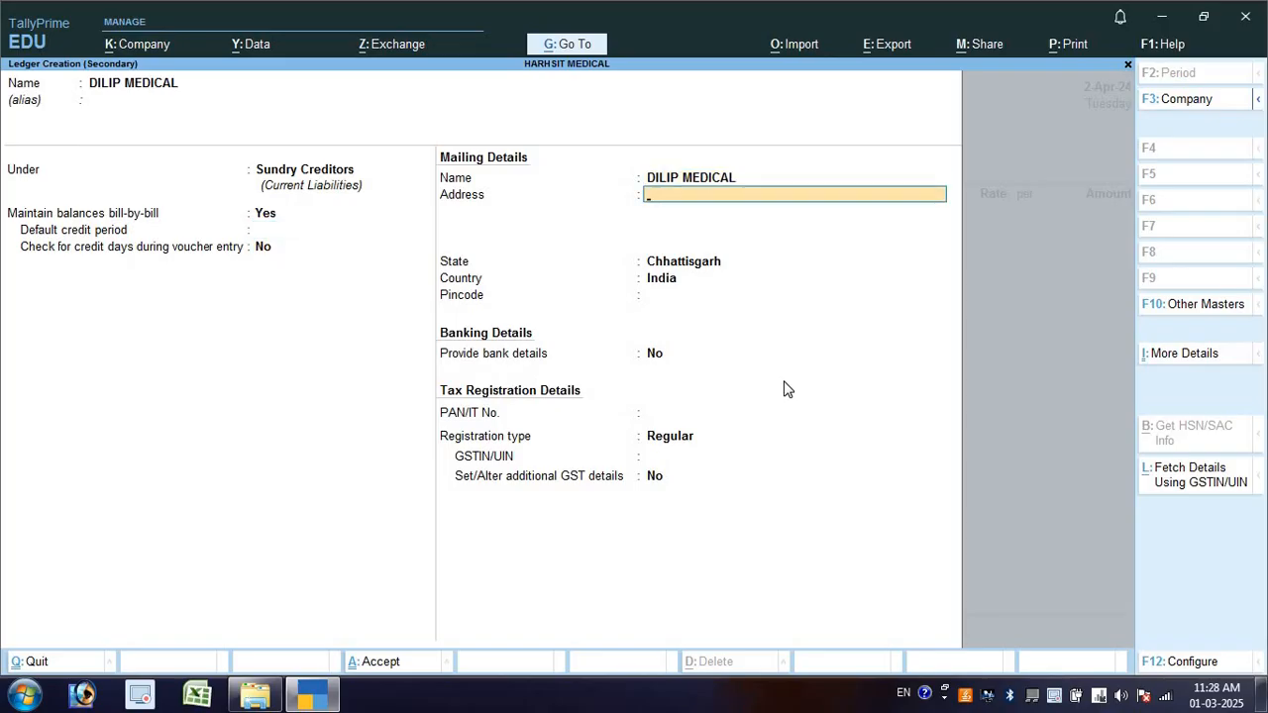
text(AKBAR NAH)
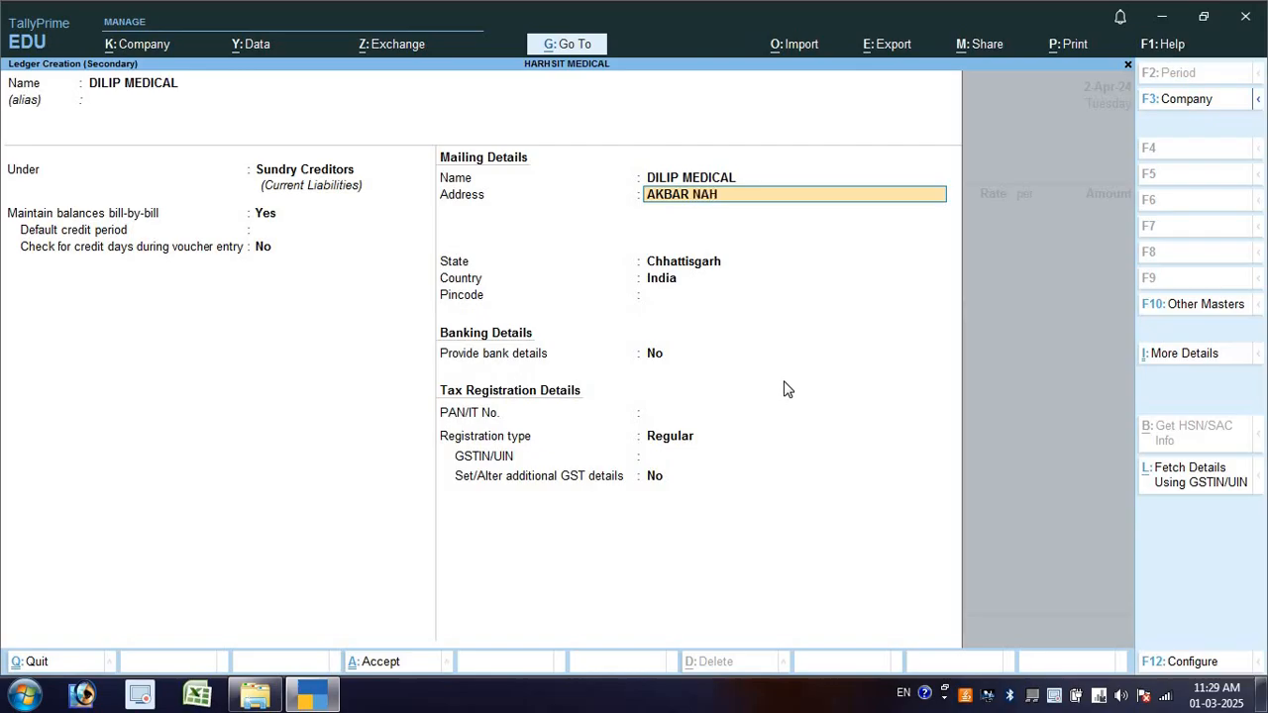
key(BackSpace)
key(BackSpace)
text(GAR)
key(BackSpace)
key(BackSpace)
key(BackSpace)
text(AGAR)
key(Return)
key(Return)
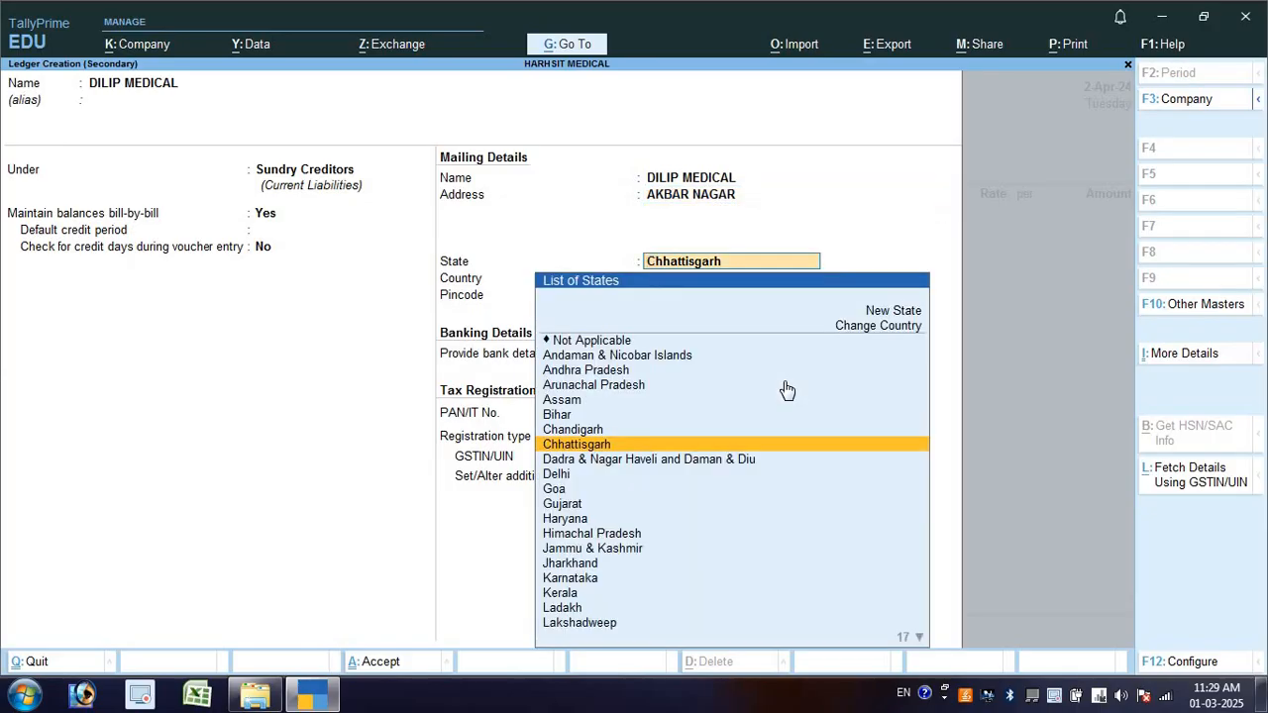
- Set the supplier's state to Uttar Pradesh and enter its pincode
text(U)
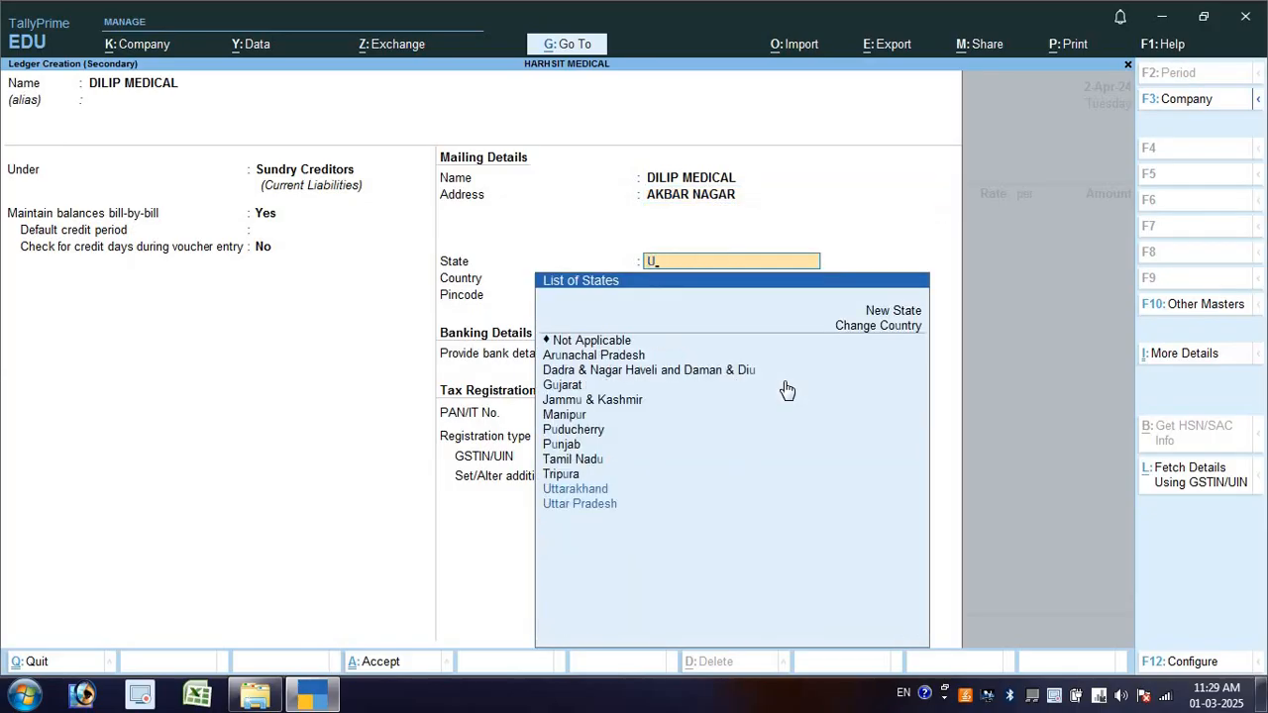
key(Down)
key(Return)
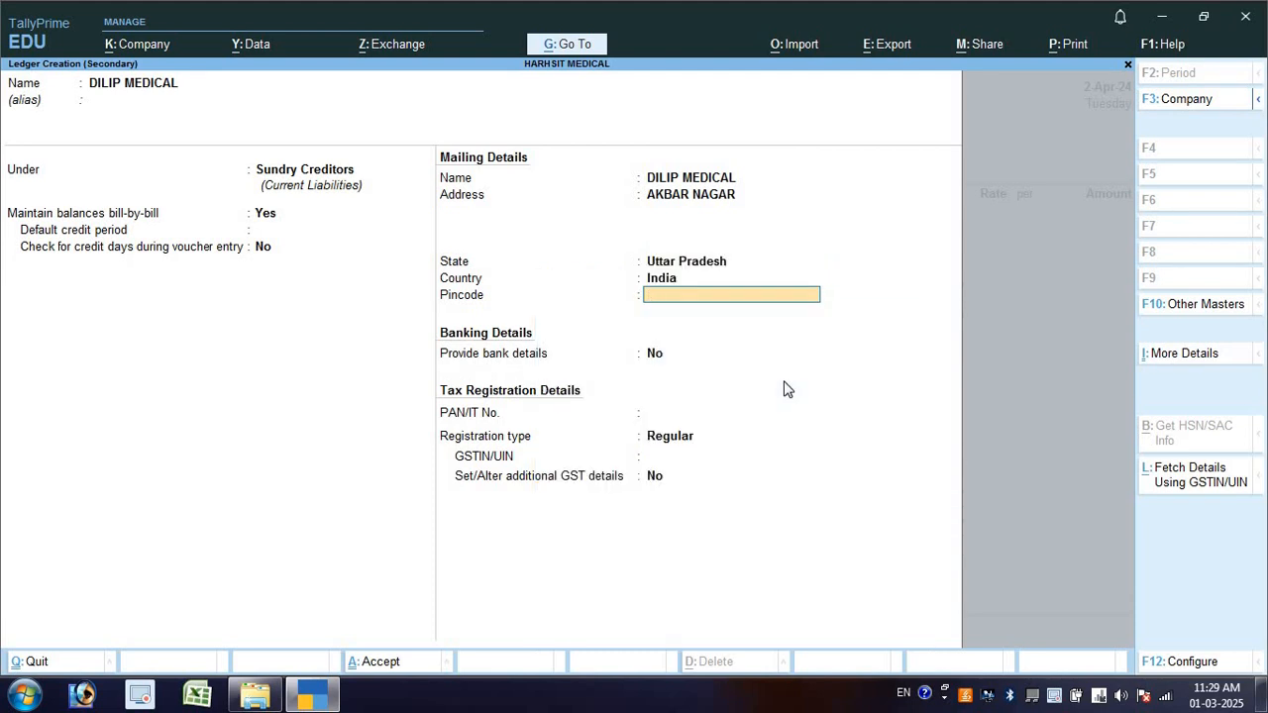
text(854545)
key(Return)
- Keep the registration type Regular, enter the supplier's GSTIN/UIN without additional GST details, and save the ledger
key(Return)
key(Return)
key(Return)
key(Return)
key(Return)
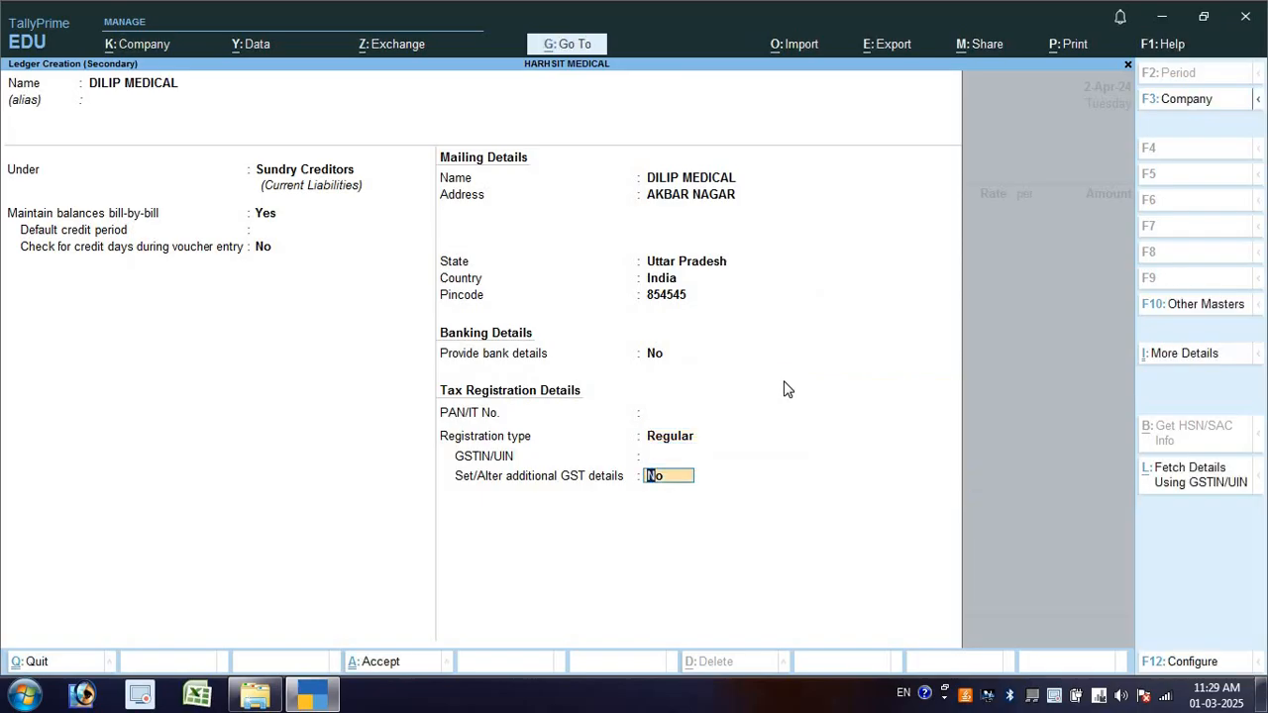
key(Up)
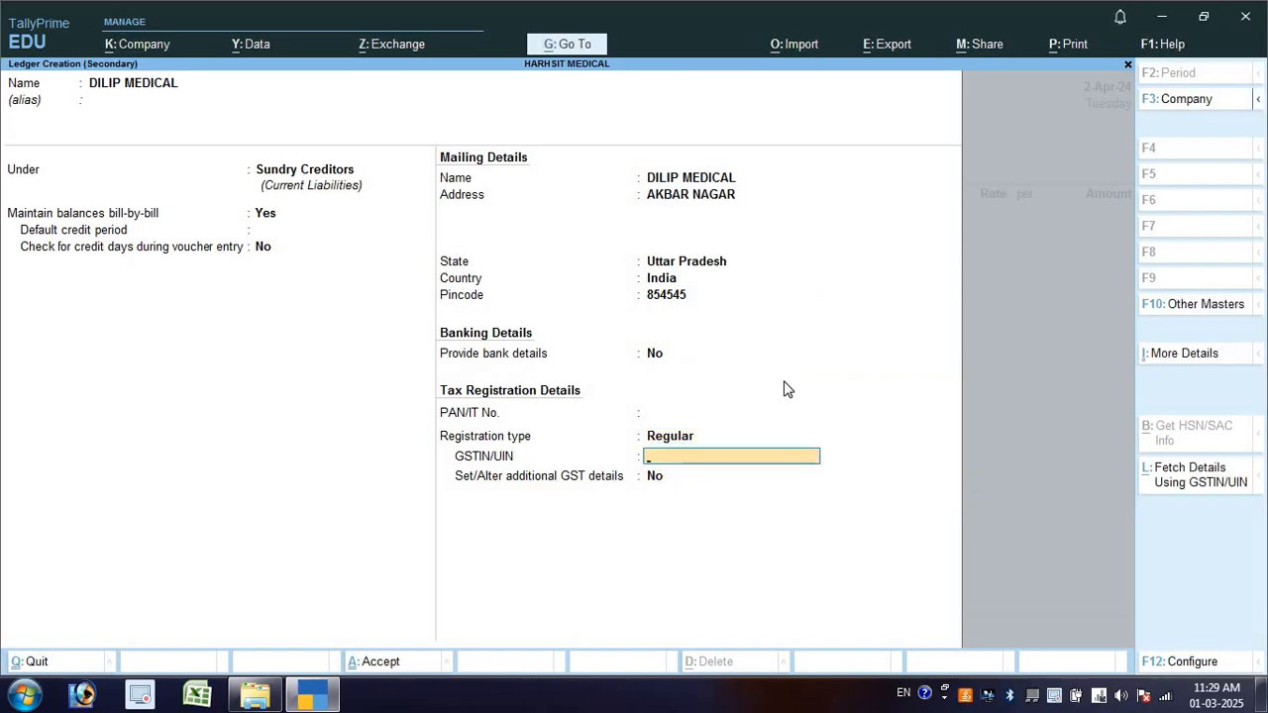
text(34DSFDSFDSFDSFD)
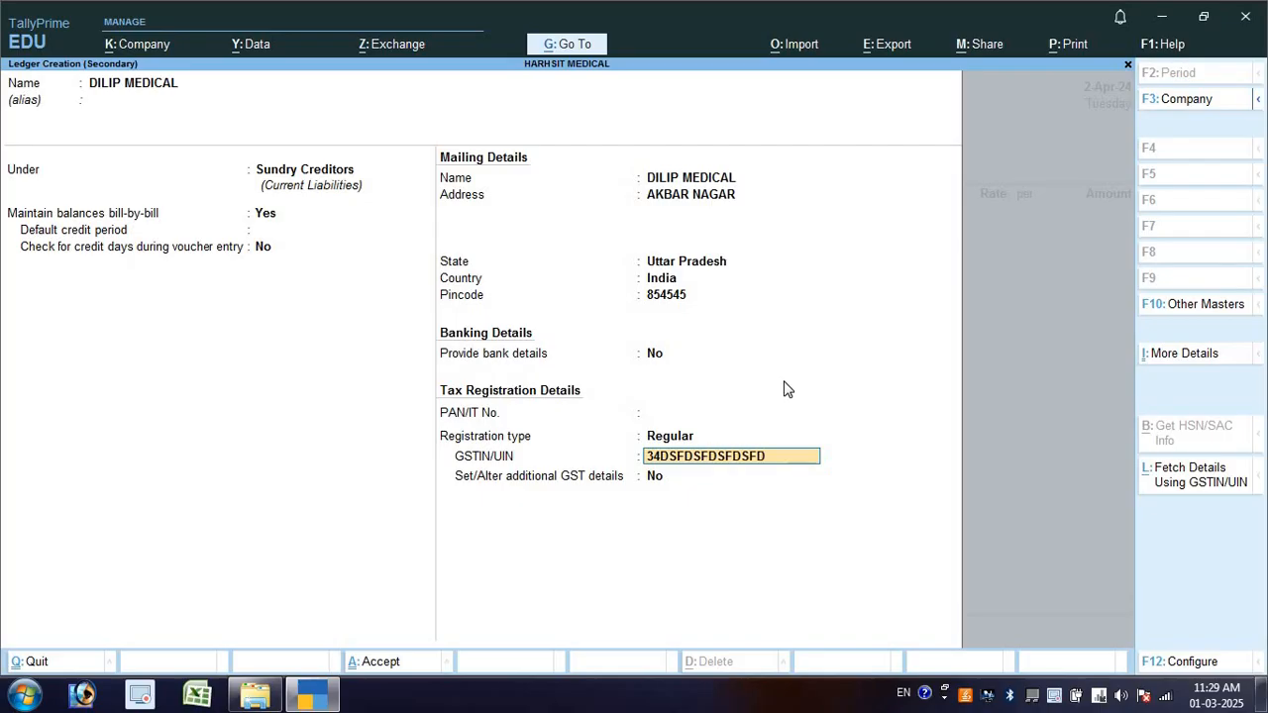
key(Return)
key(Return)
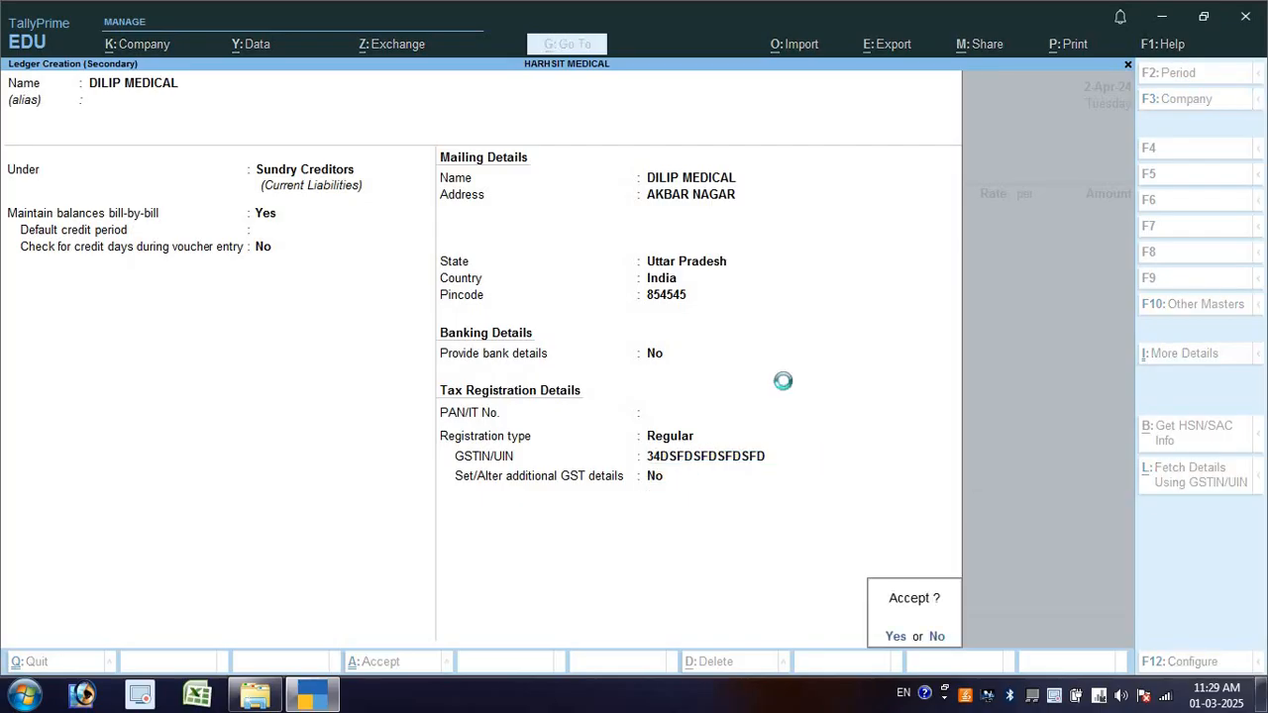
key(Return)
- Leave the receipt details blank, accept the default party details, and choose PURCHASE A/C as the purchase ledger
key(Return)
key(Return)
key(Return)
key(Return)
key(Return)
key(Return)
key(Return)
key(Return)
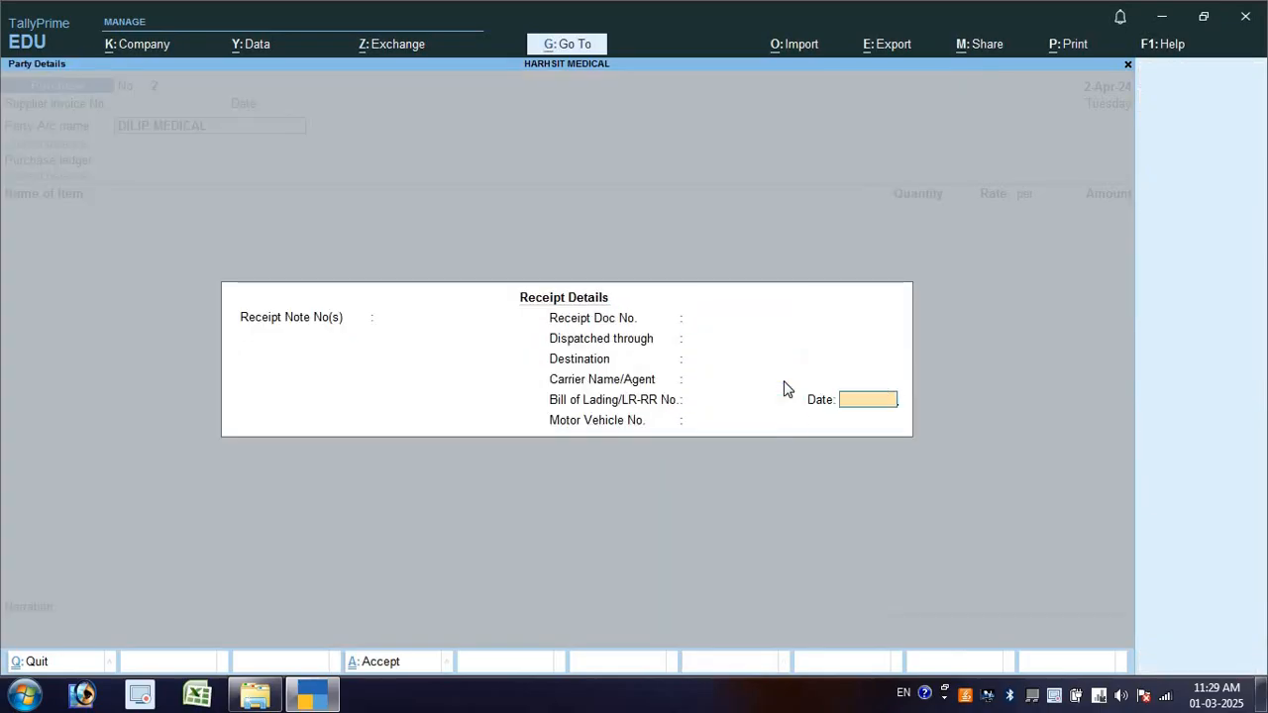
key(Return)
key(Return)
key(Return)
key(Return)
key(Return)
key(Return)
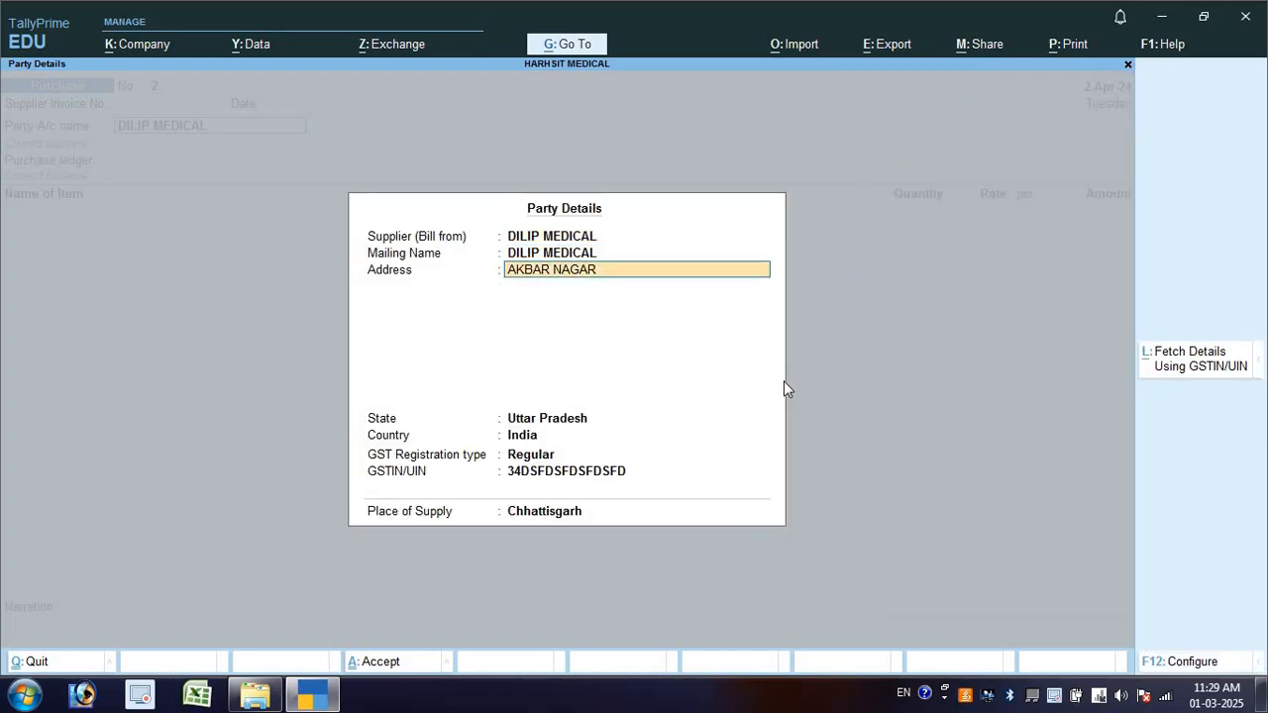
key(Return)
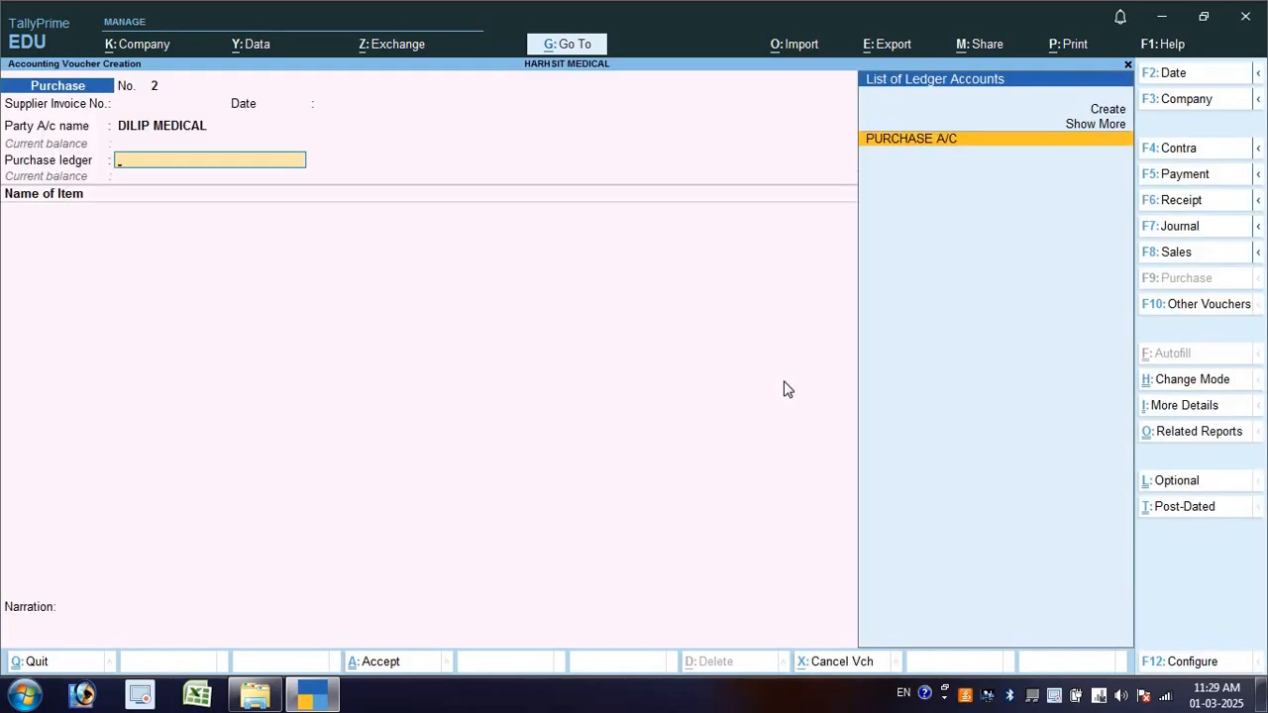
key(Return)
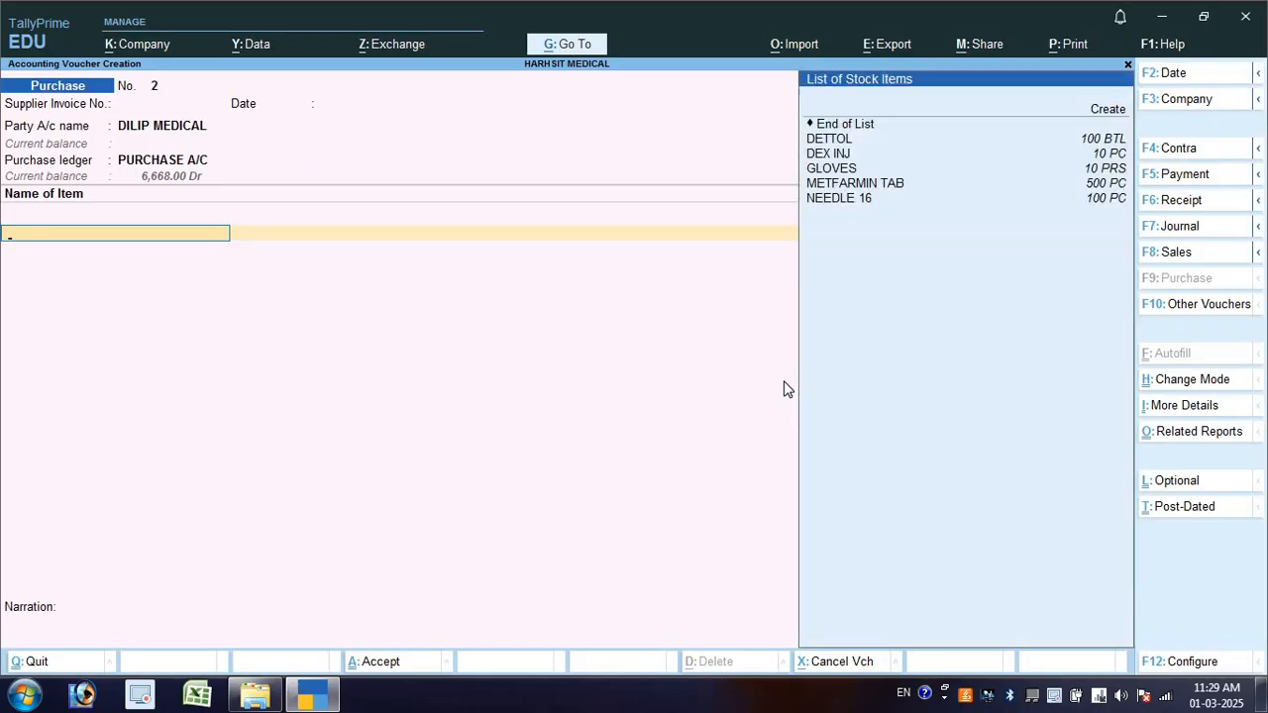
- Create a stock item named NS 500ML IV from the voucher, under the MEDICINE group with unit PC
key(alt+c)
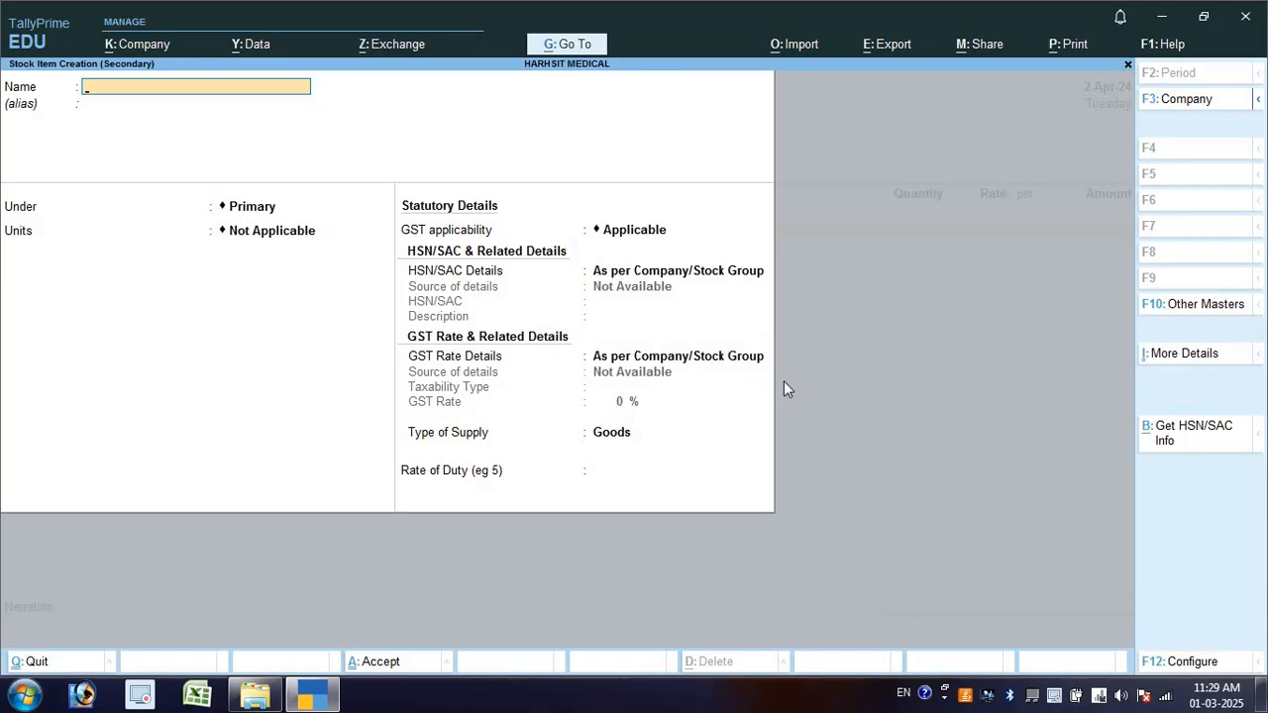
text(NS 500ML IV)
key(Return)
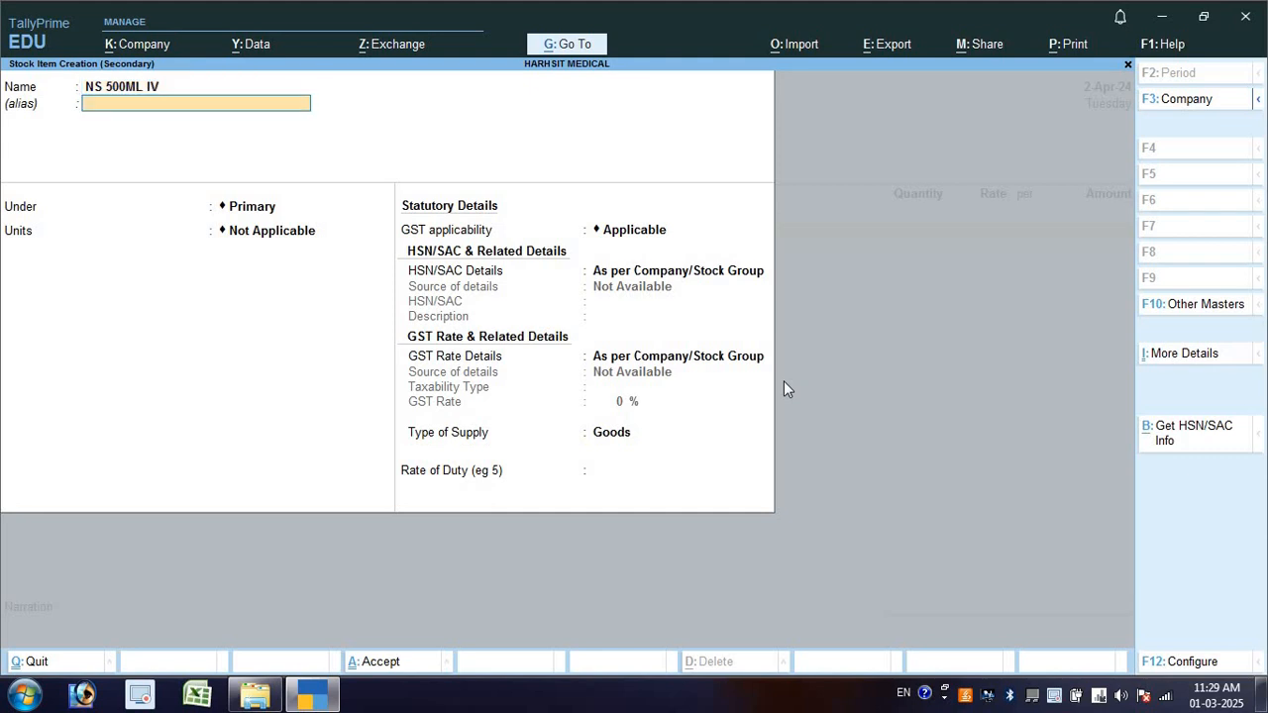
key(Return)
key(Down)
key(Return)
key(Down)
key(Down)
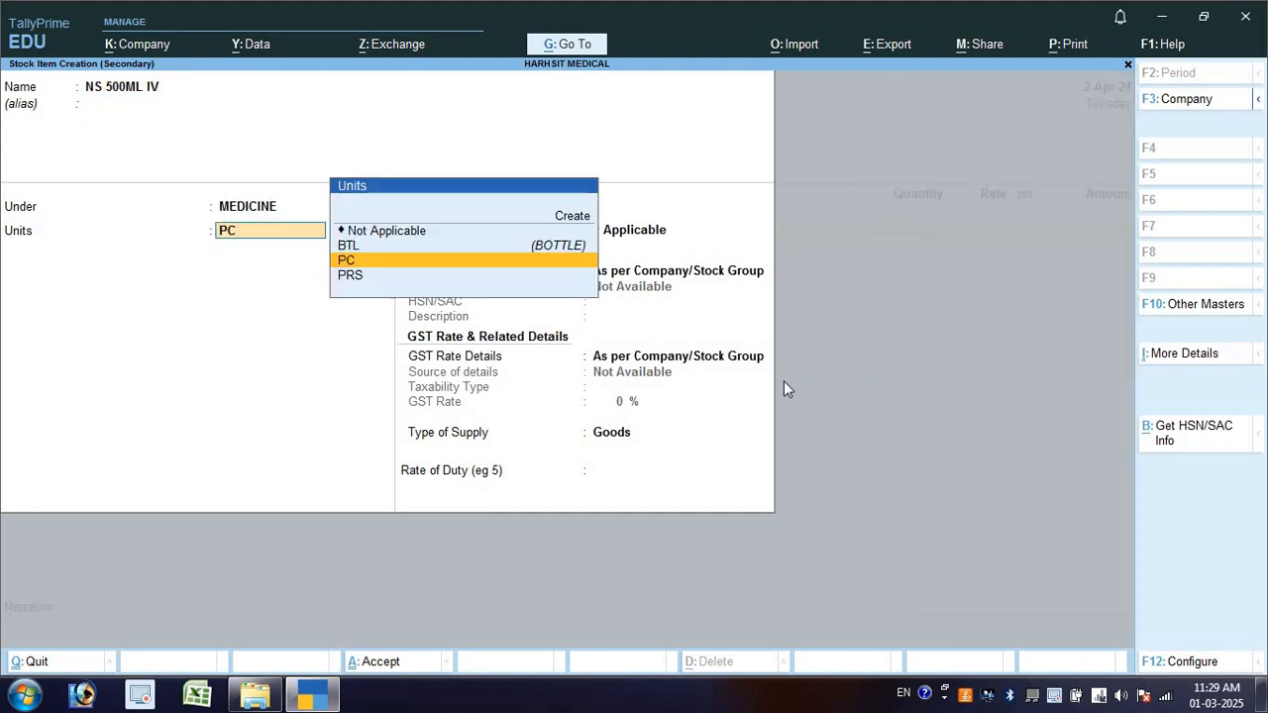
key(Return)
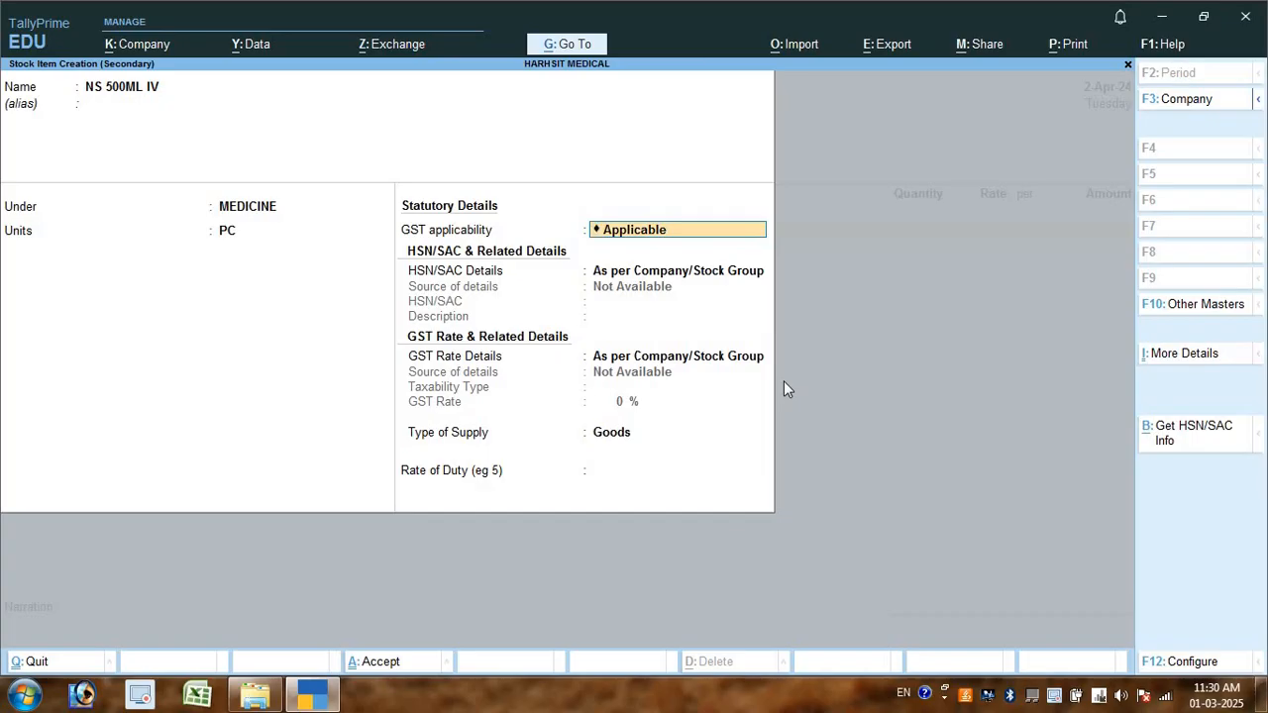
- Keep GST applicable for the stock item and specify its HSN/SAC as 30090, leaving the description blank
key(Return)
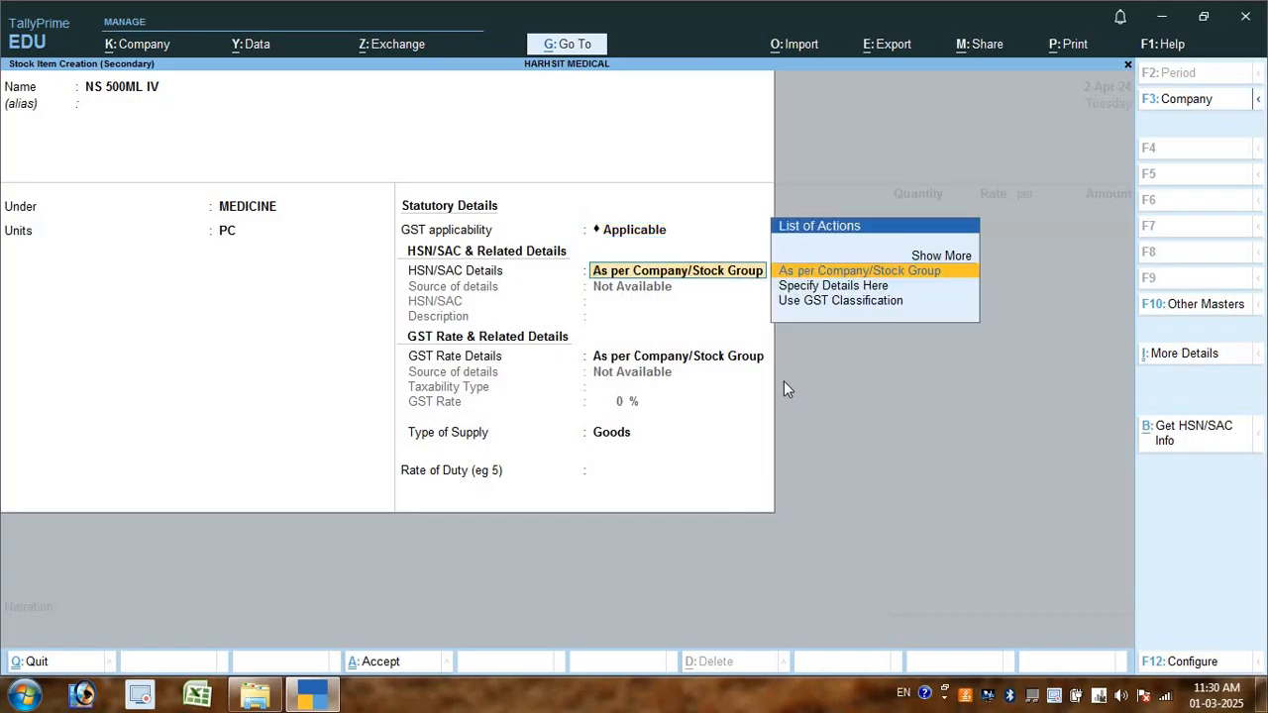
key(Down)
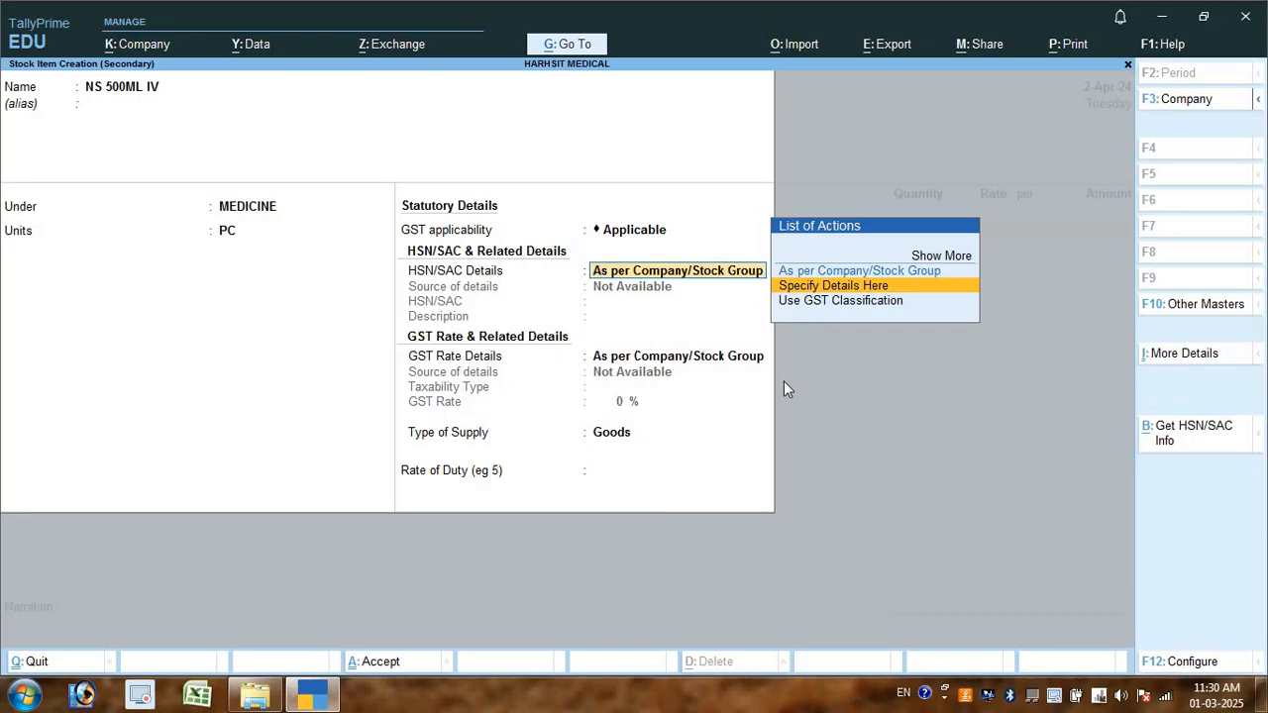
key(Return)
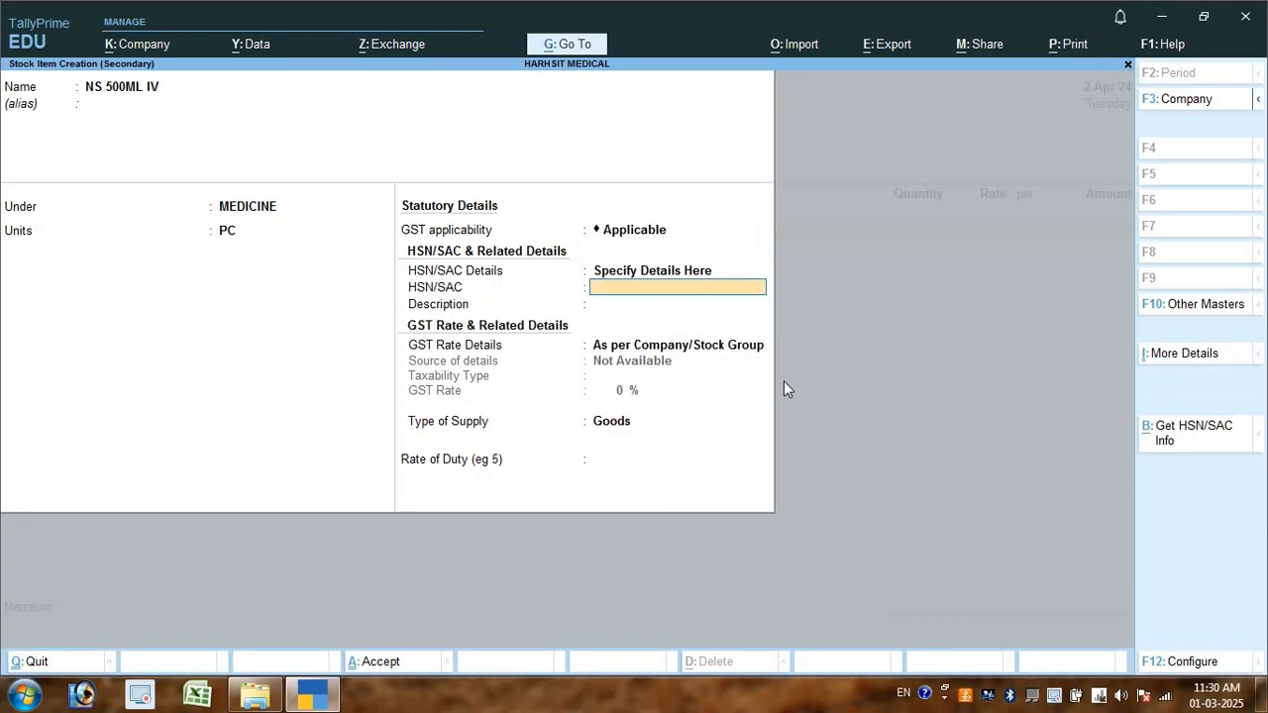
text(30090)
key(Return)
key(Return)
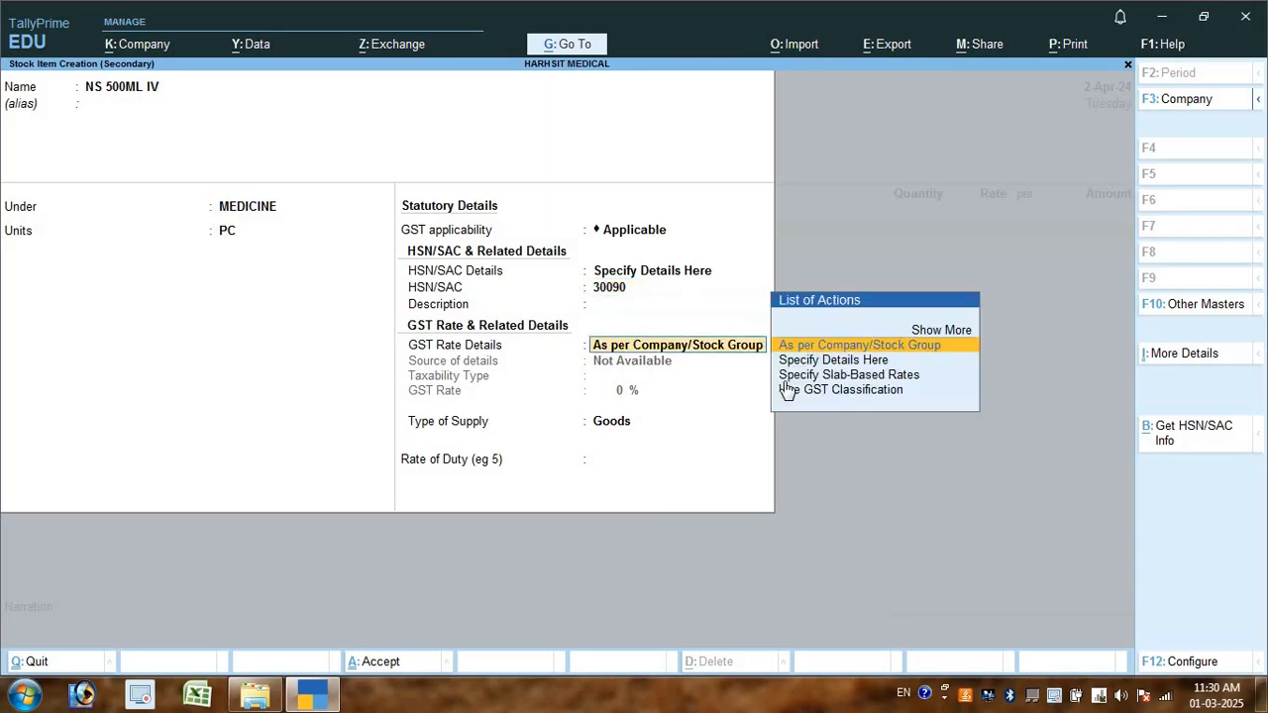
- Specify the stock item's GST details as Taxable at 28 % for goods and save the item
key(Down)
key(Return)
key(Return)
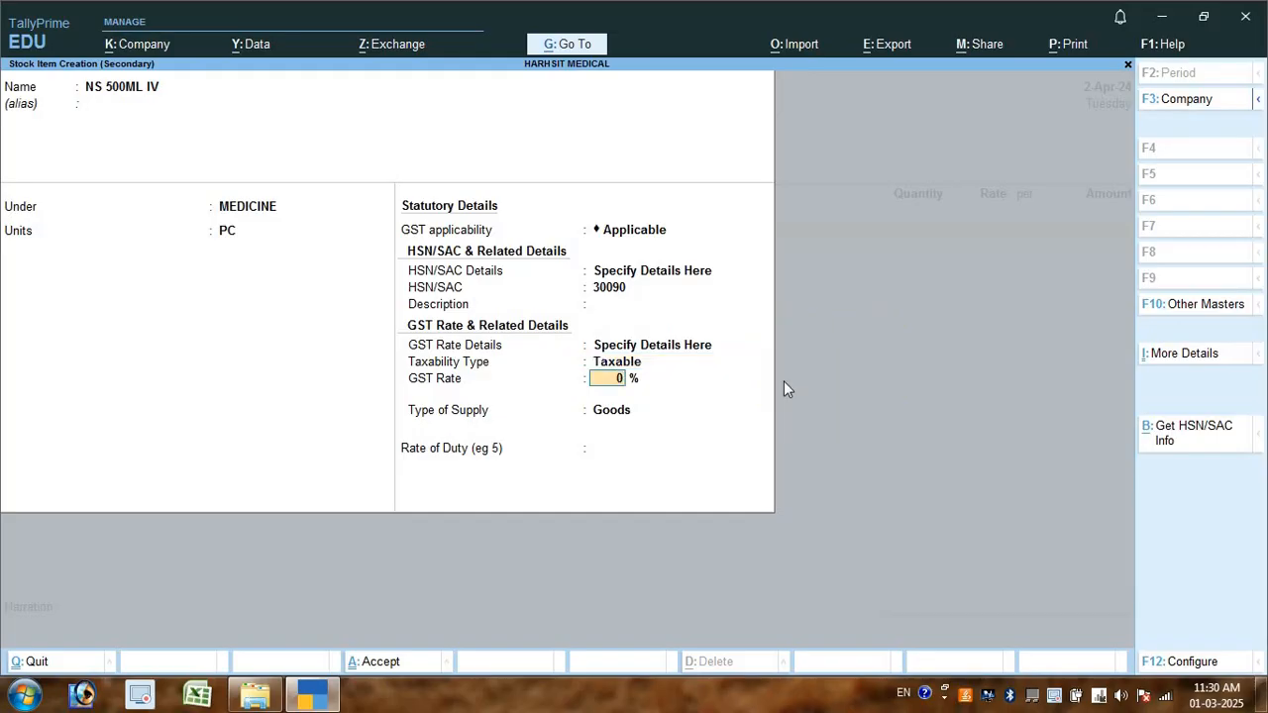
text(28)
key(Return)
key(Return)
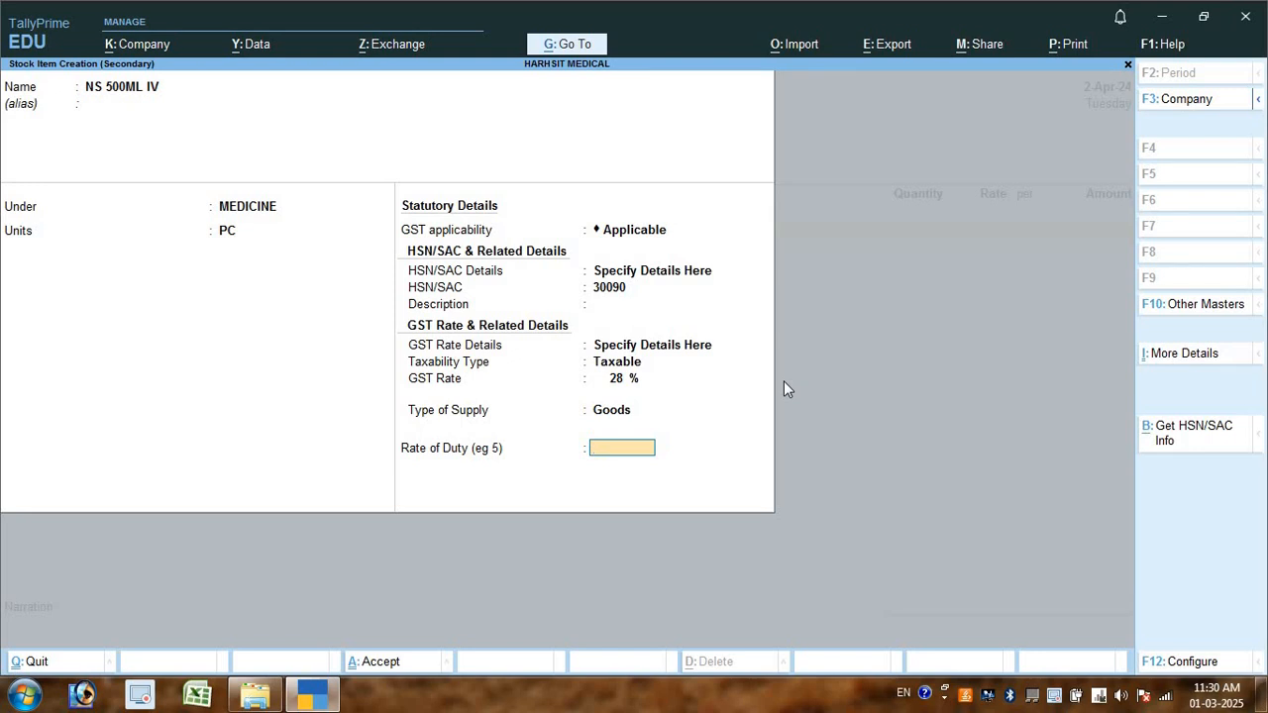
key(Return)
key(Return)
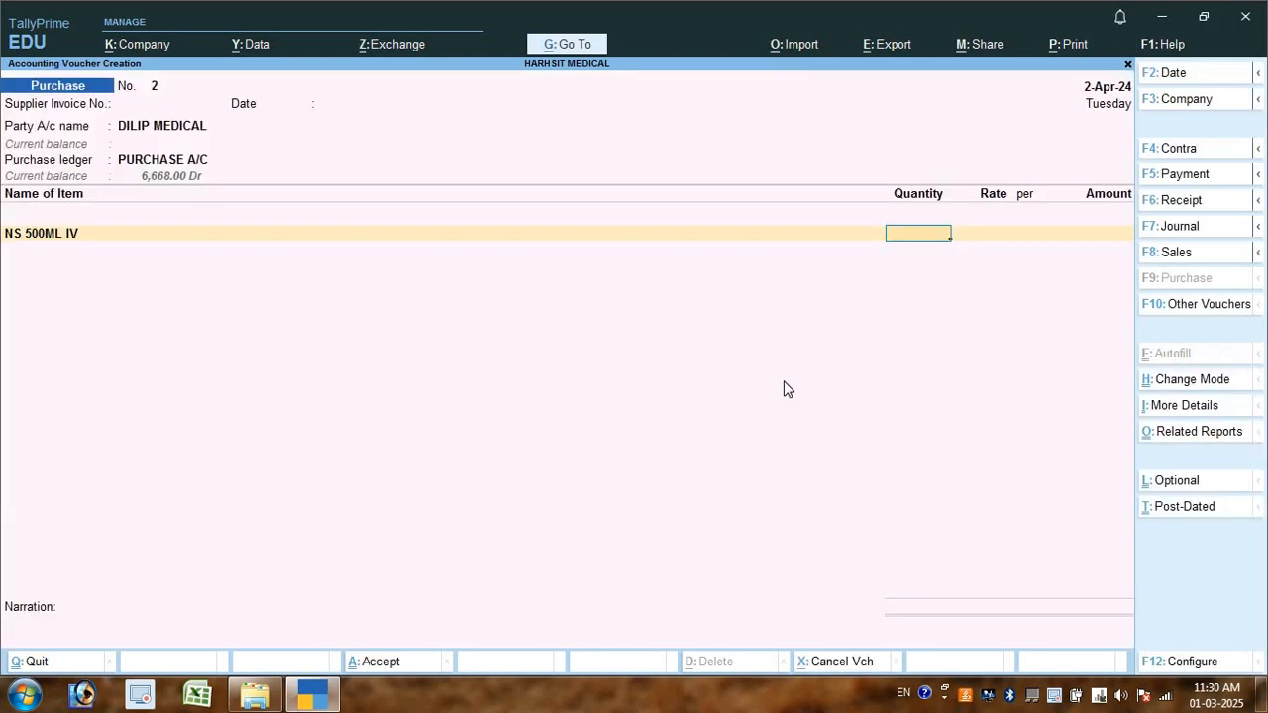
- Enter 1000 PC of NS 500ML IV at a rate of 39 and end the voucher's item list
text(1000)
key(Return)
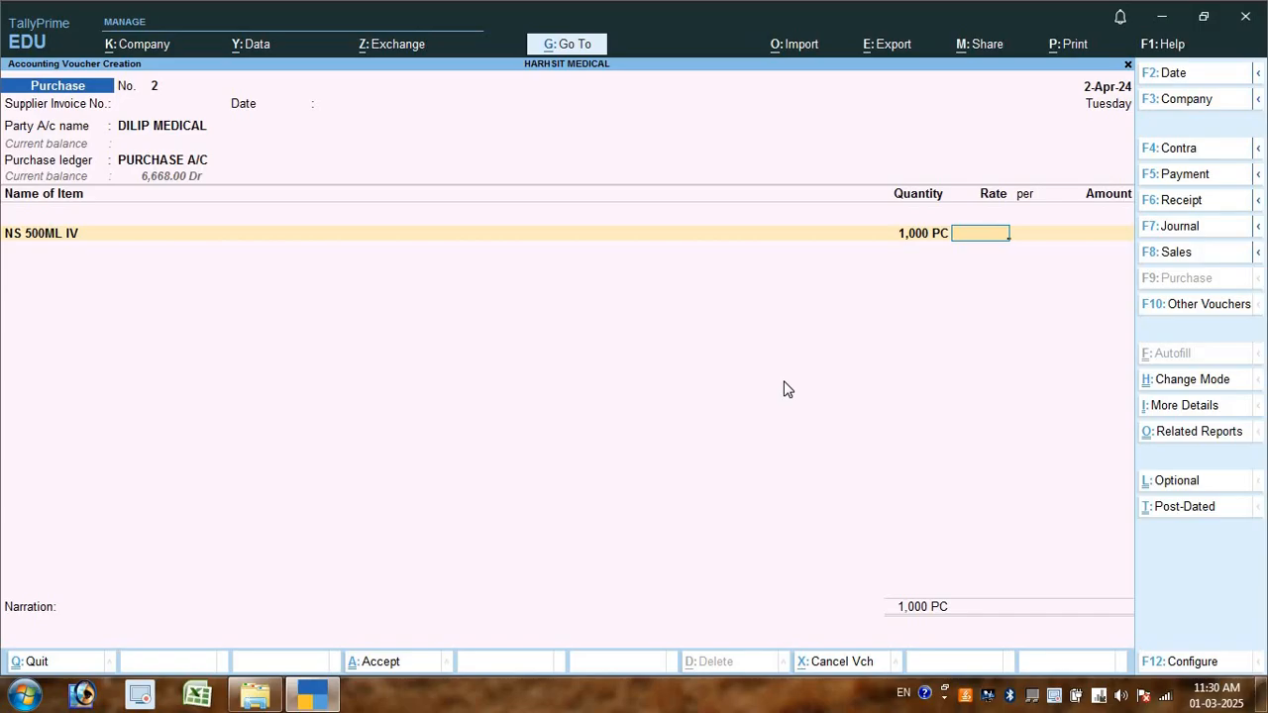
text(39)
key(Return)
key(Return)
key(Return)
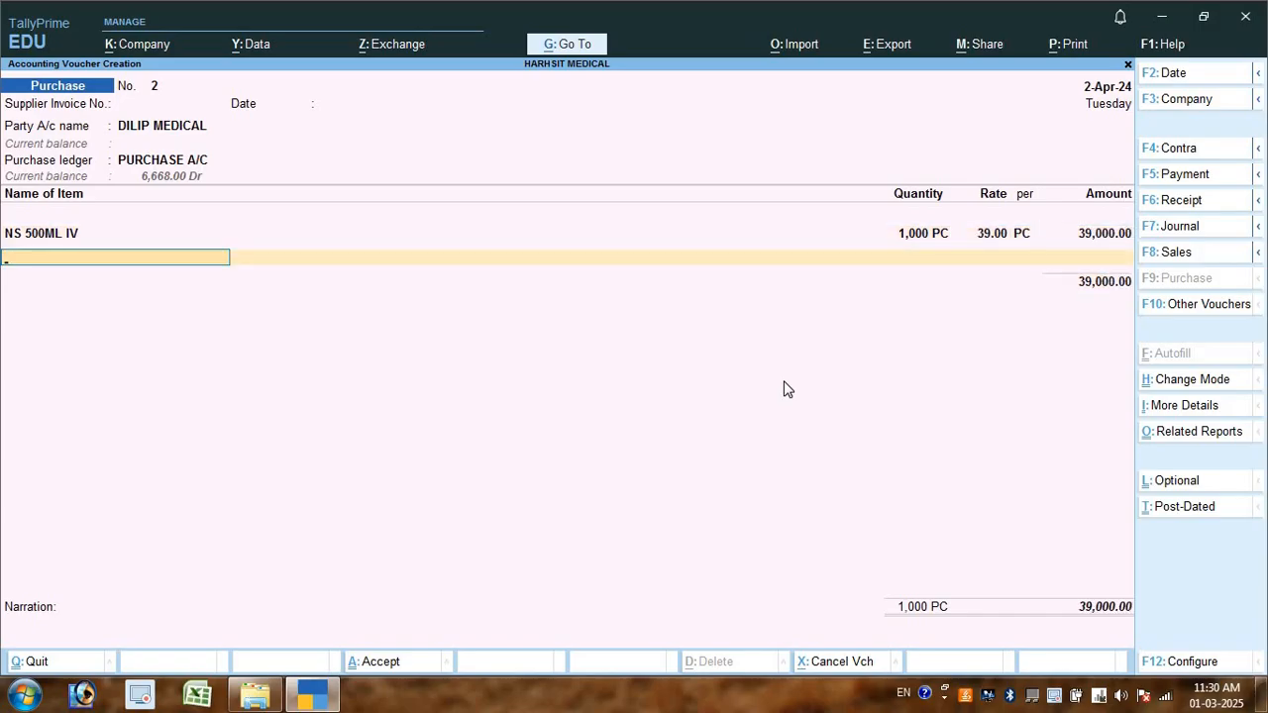
key(Return)
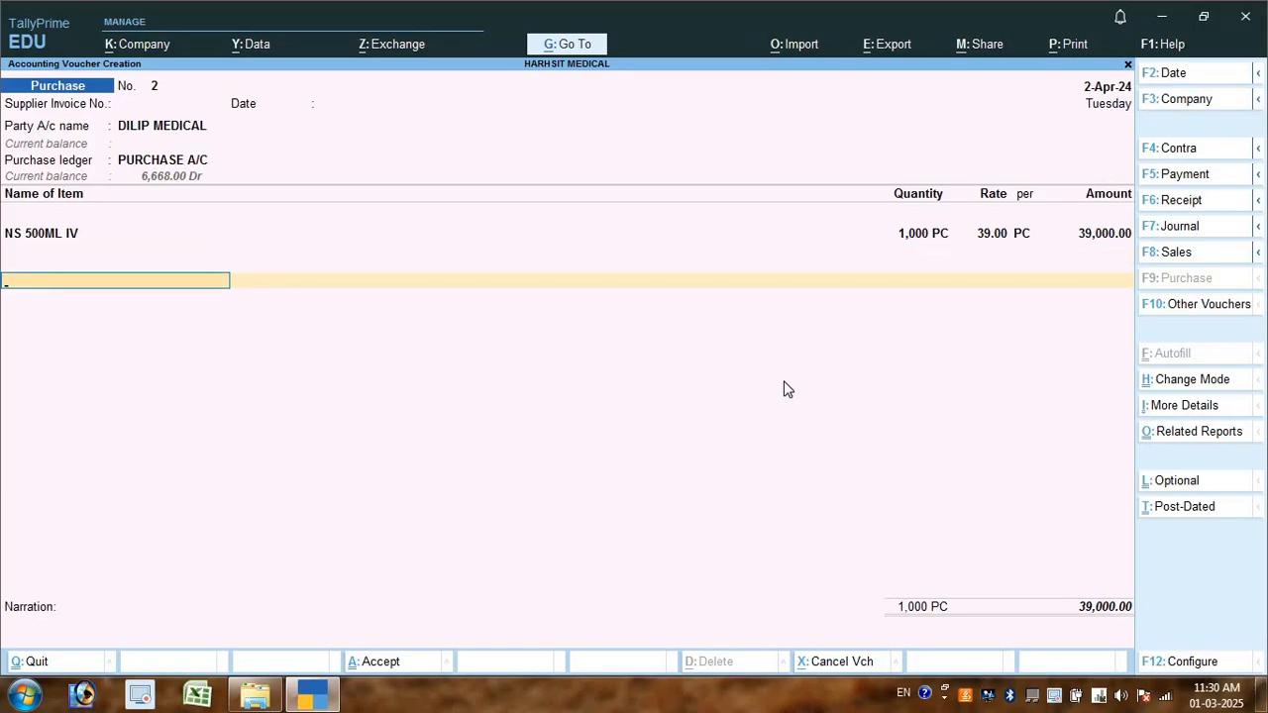
key(alt+c)
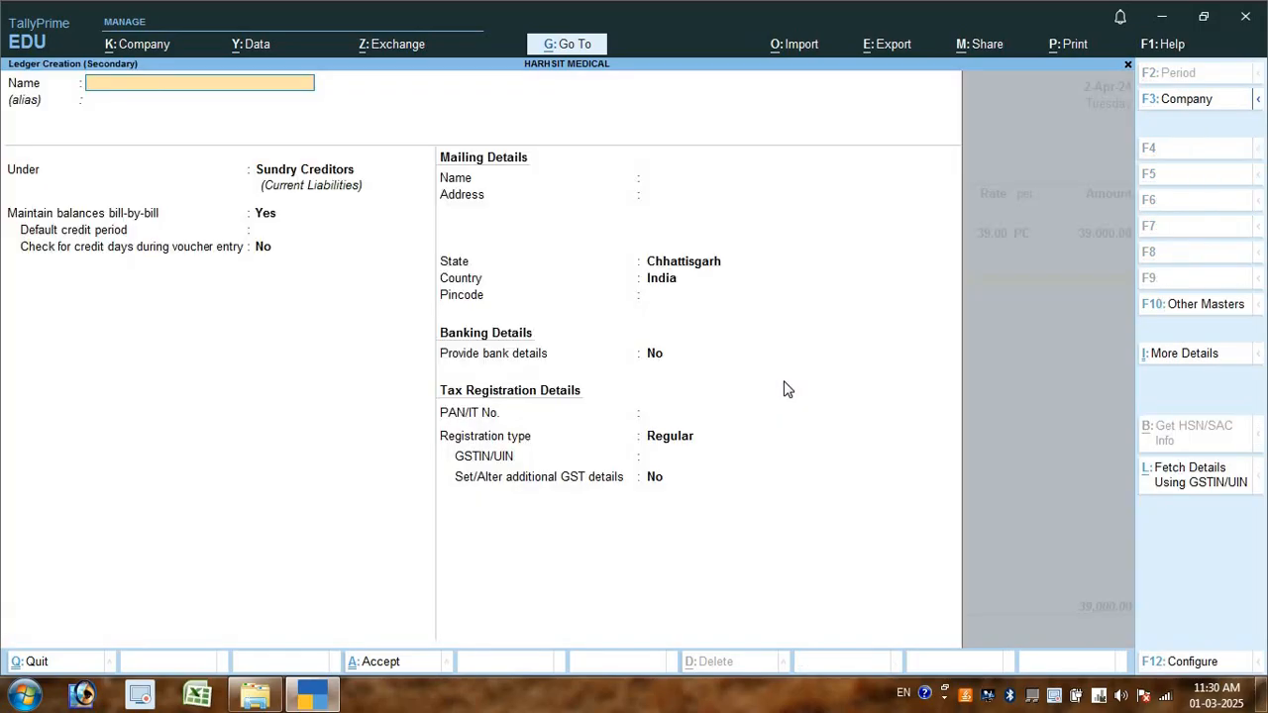
key(Escape)
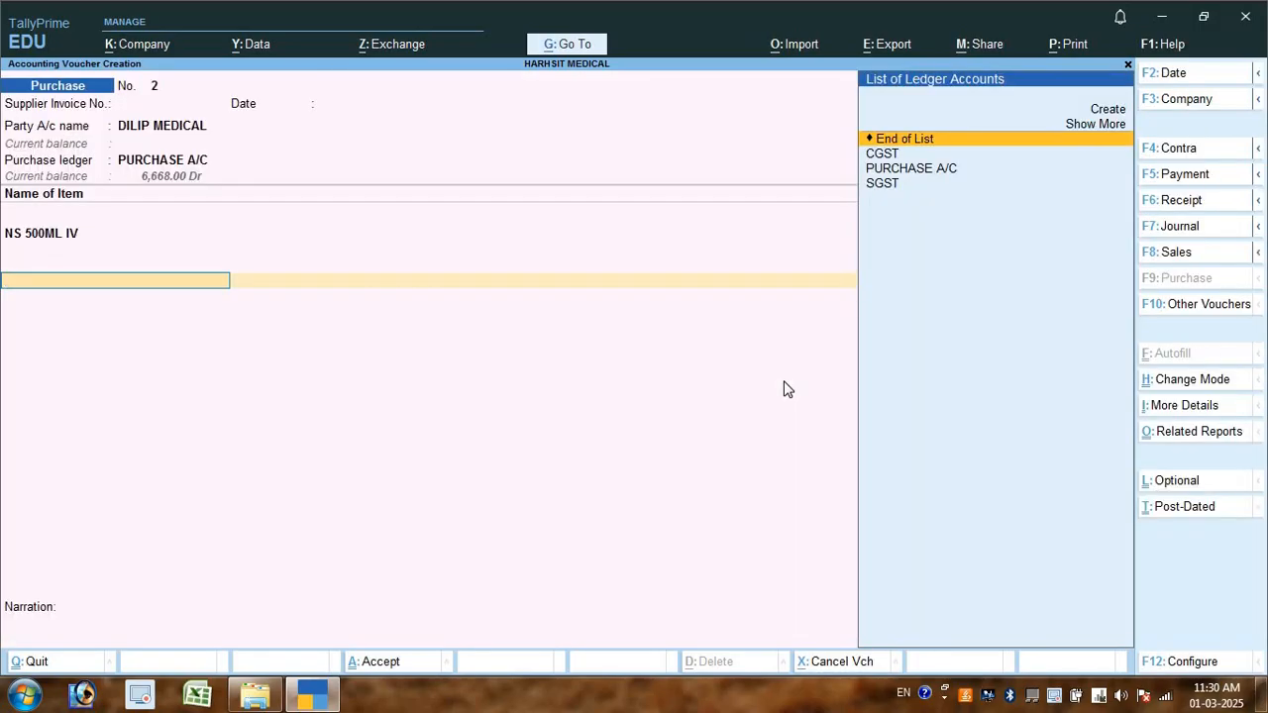
- Create a ledger named IGST from within the voucher, placing it under the Duties & Taxes group
key(Up)
key(Return)
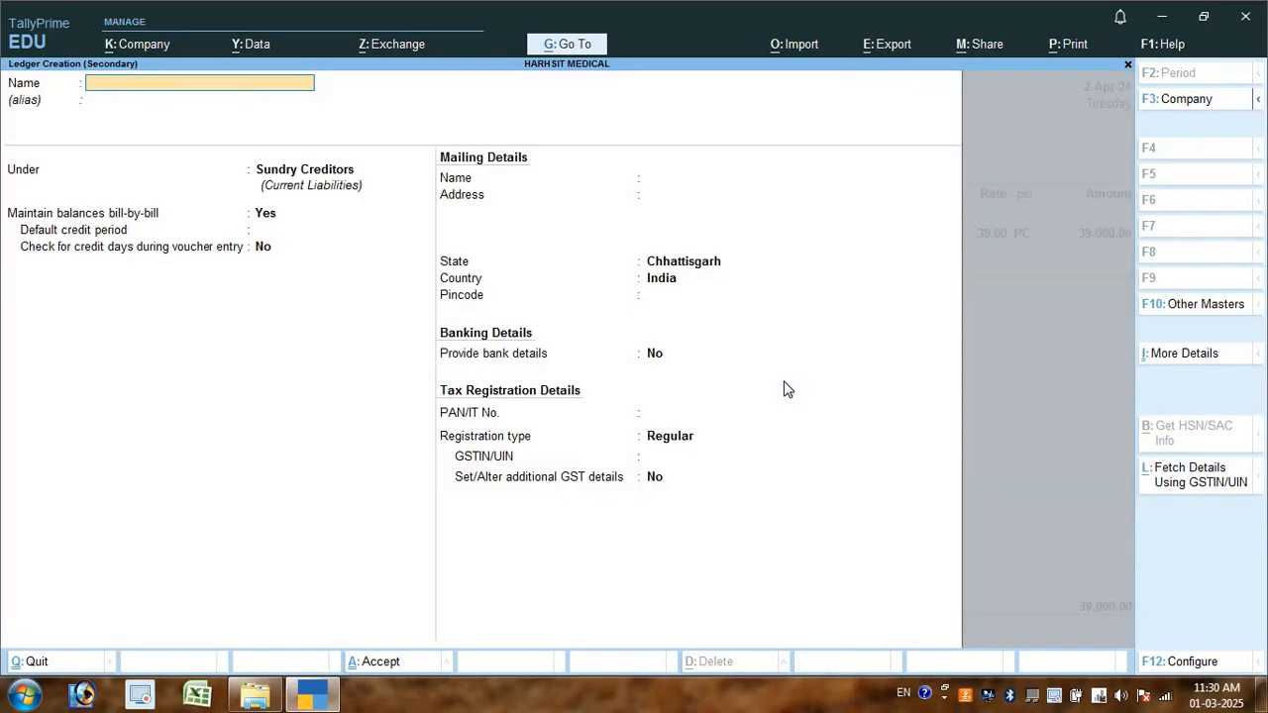
text(Igst)
key(BackSpace)
key(BackSpace)
key(BackSpace)
text(GST)
key(Return)
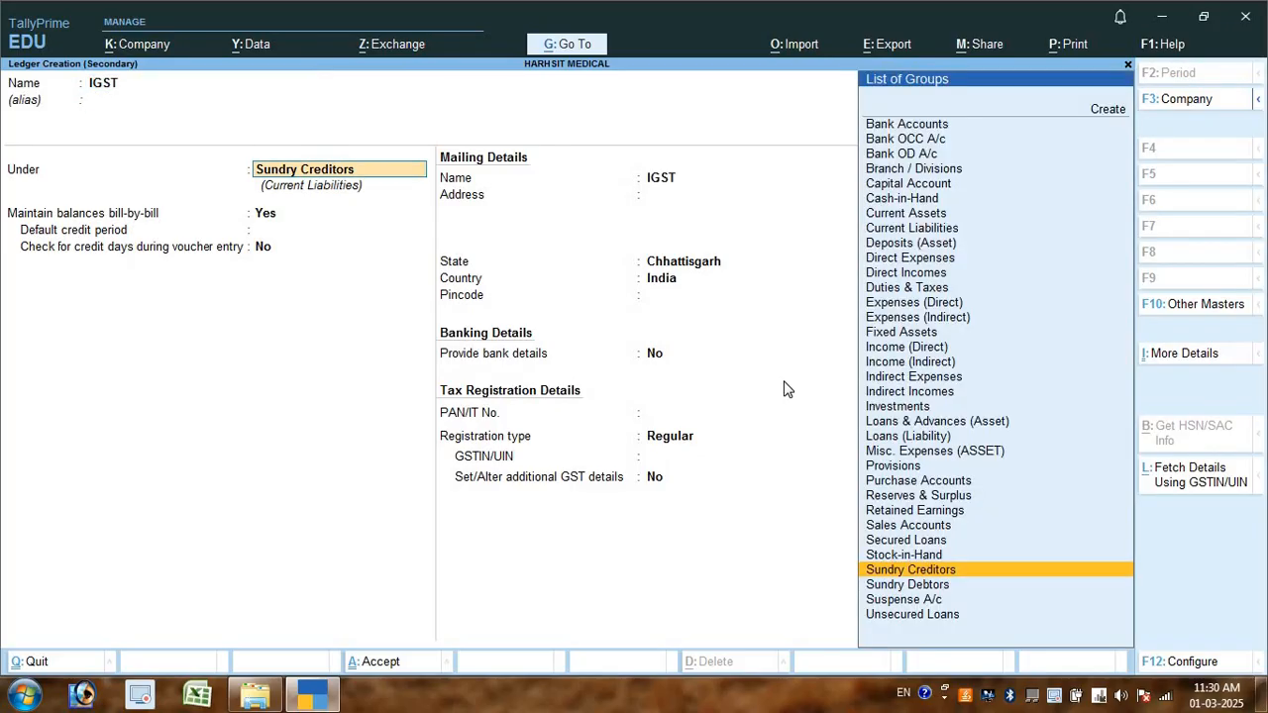
text(DU)
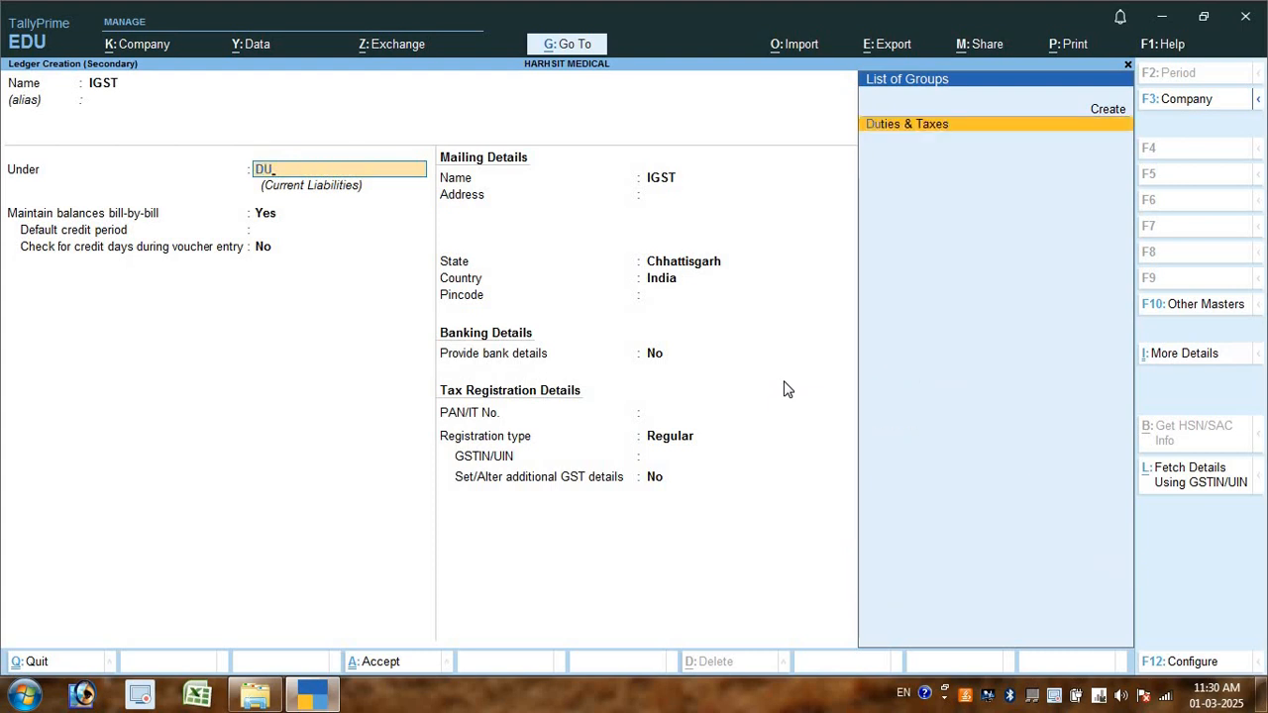
key(Return)
- Set the new ledger's duty type to GST and tax type to IGST, keeping the calculation percentage at 0 %
key(Up)
key(Return)
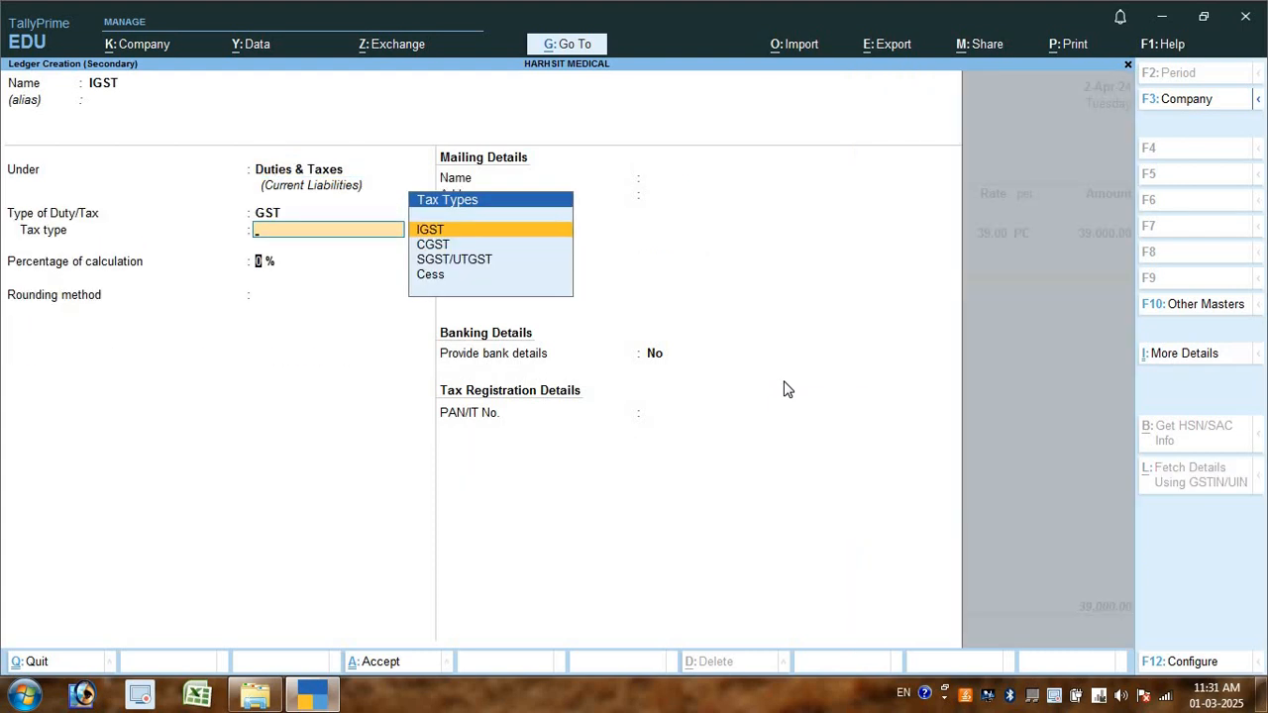
key(Return)
key(Return)
- Give the IGST ledger Normal Rounding with a rounding limit of 1 and save it into the voucher
key(Down)
key(Down)
key(Return)
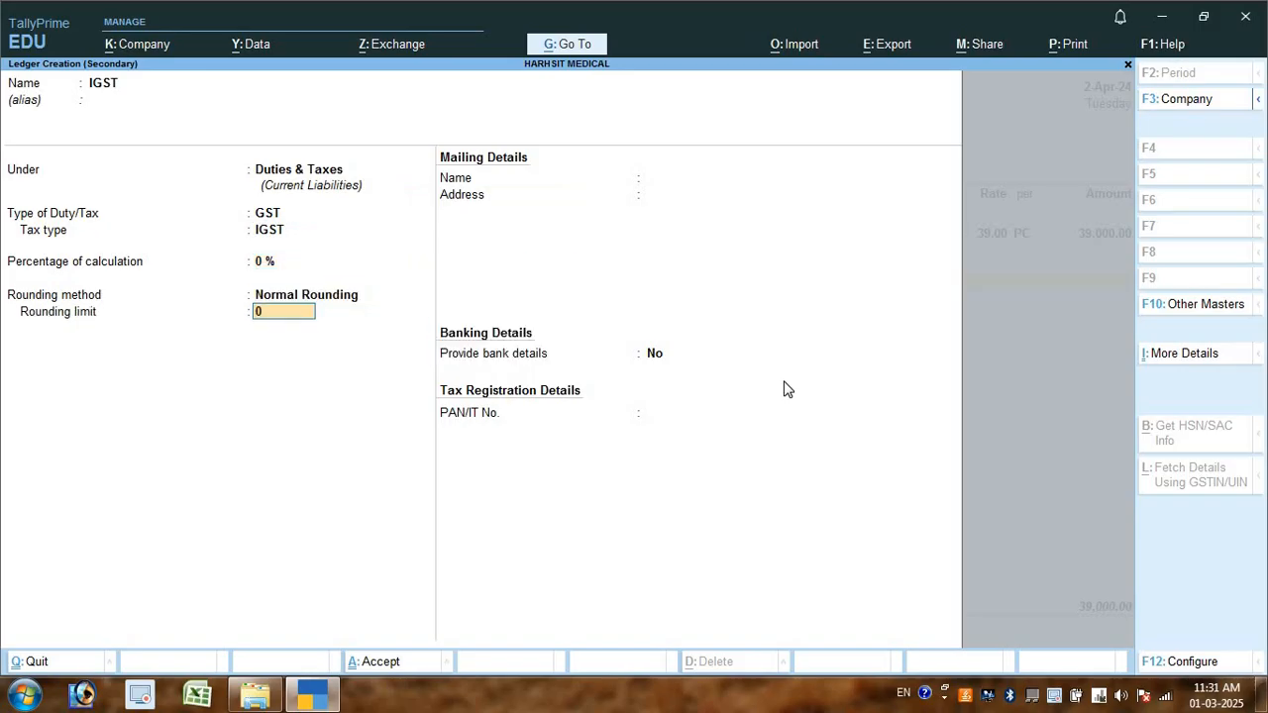
text(1)
key(Return)
key(Return)
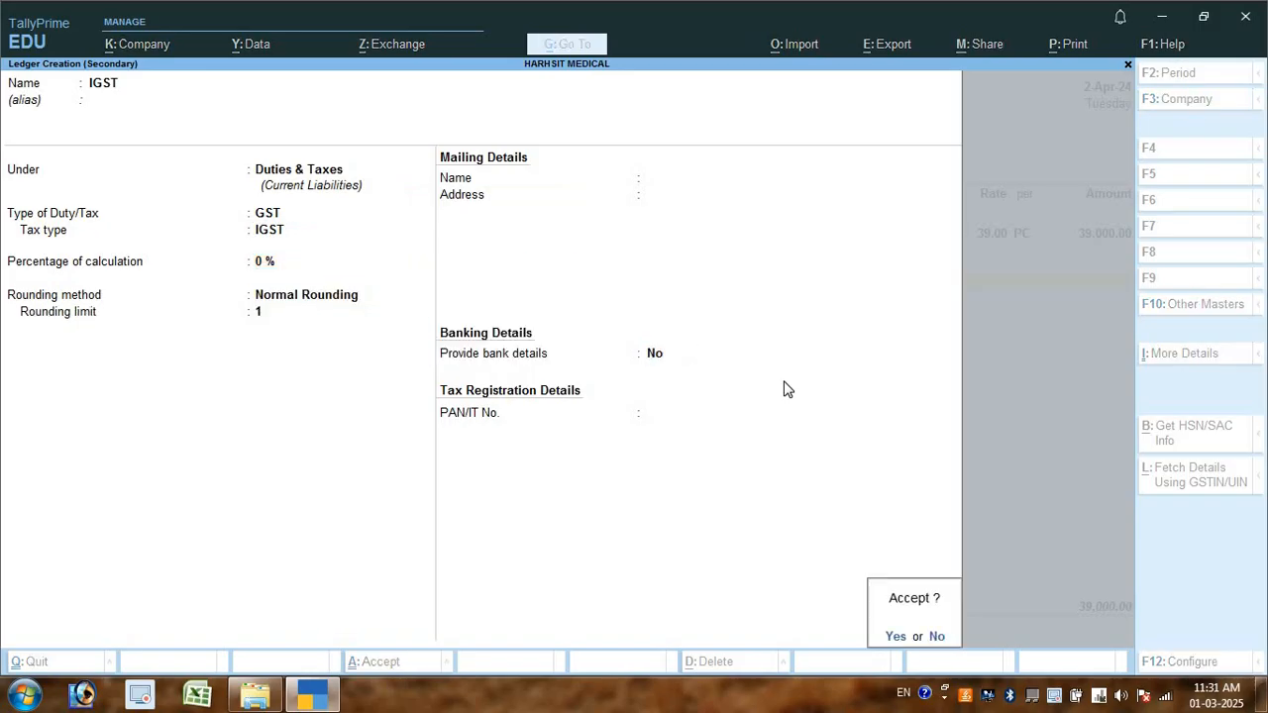
key(Return)
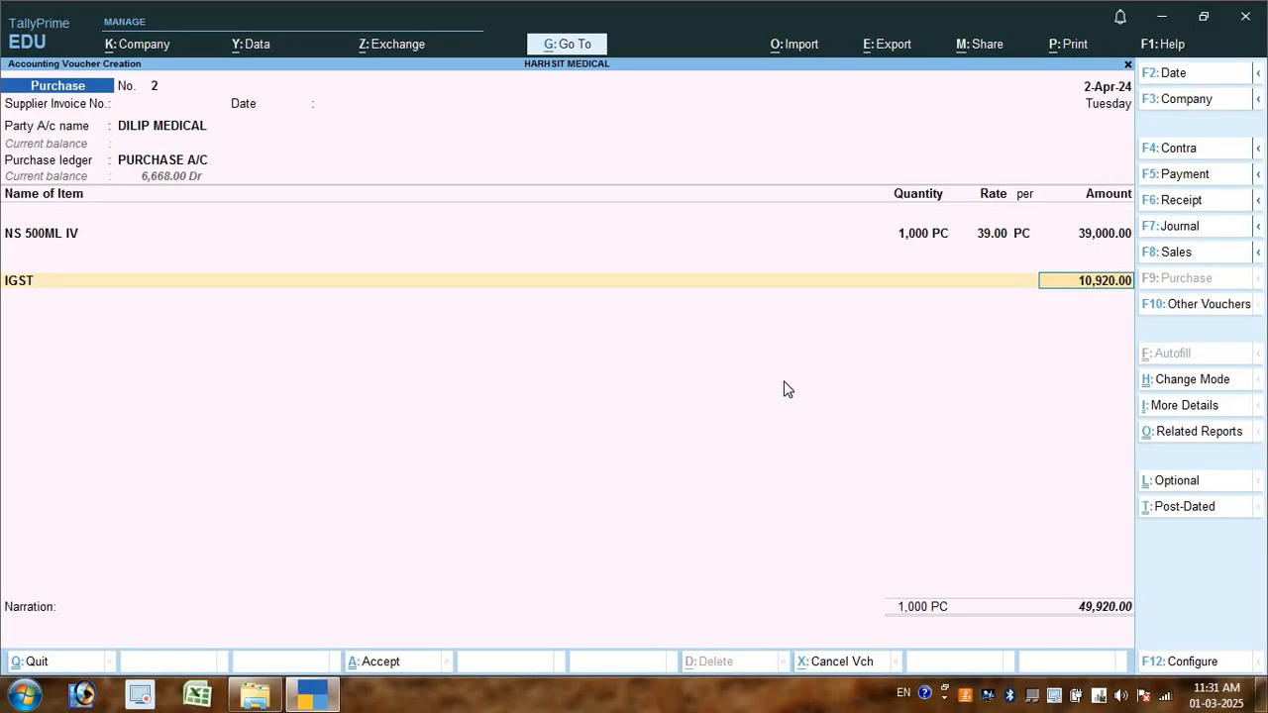
- Preview the purchase voucher's printed invoice and examine its IGST columns and tax summary
key(alt+p)
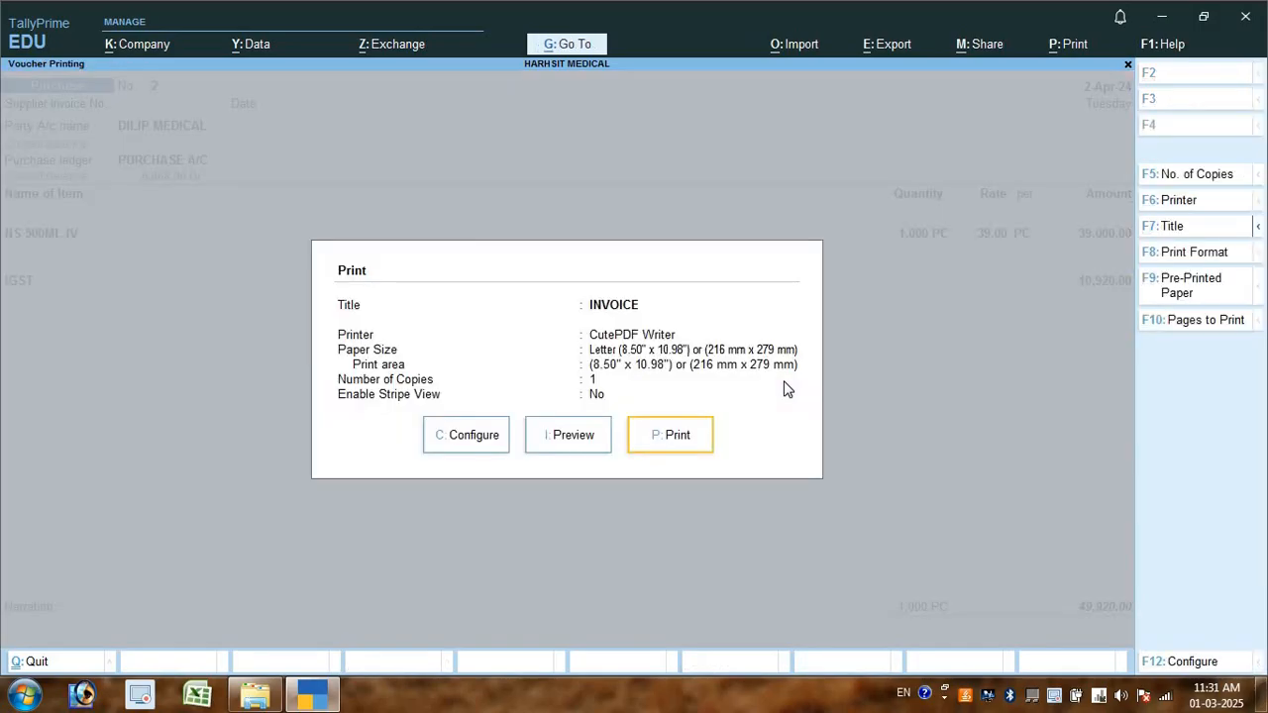
key(i)
key(Return)
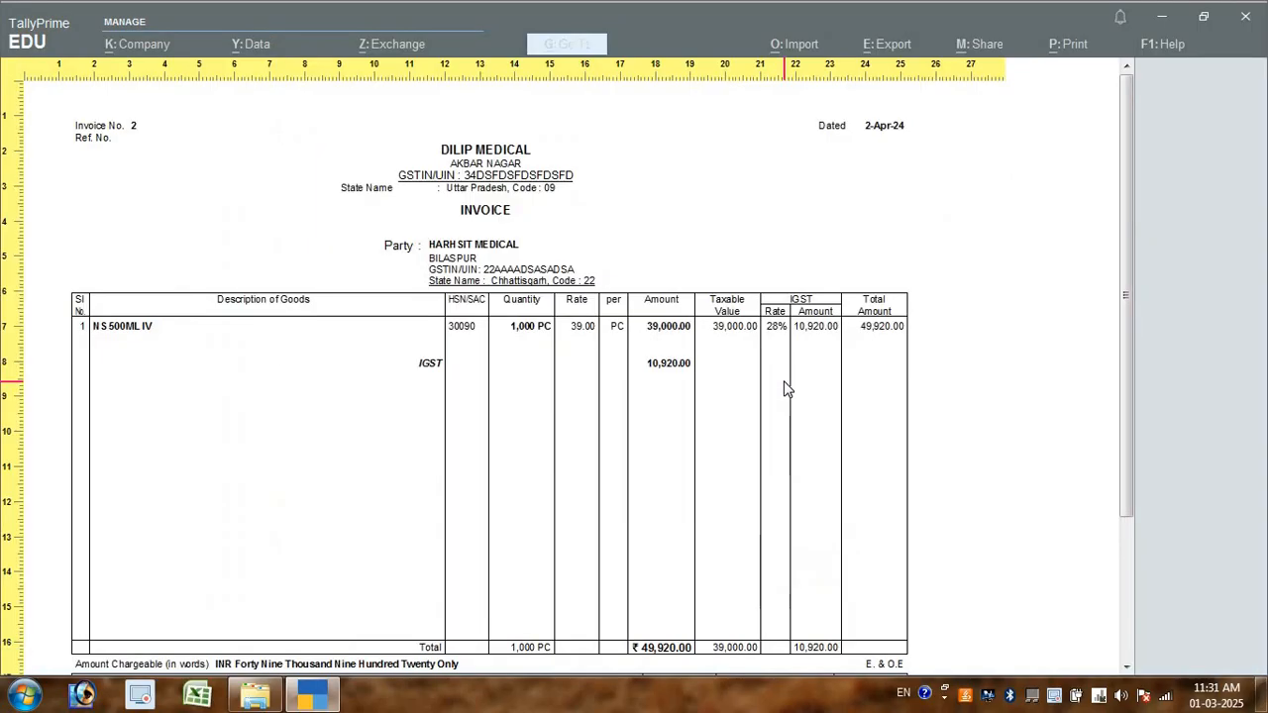
scroll(693, 386, down, 1)
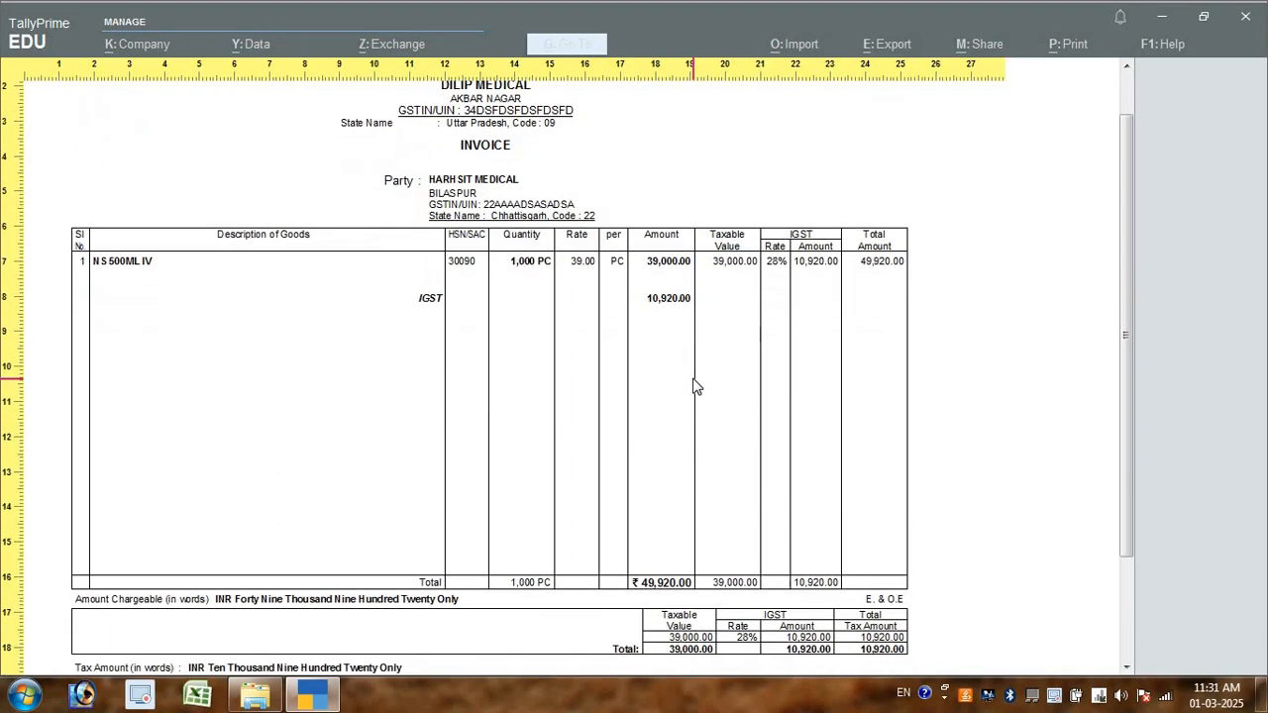